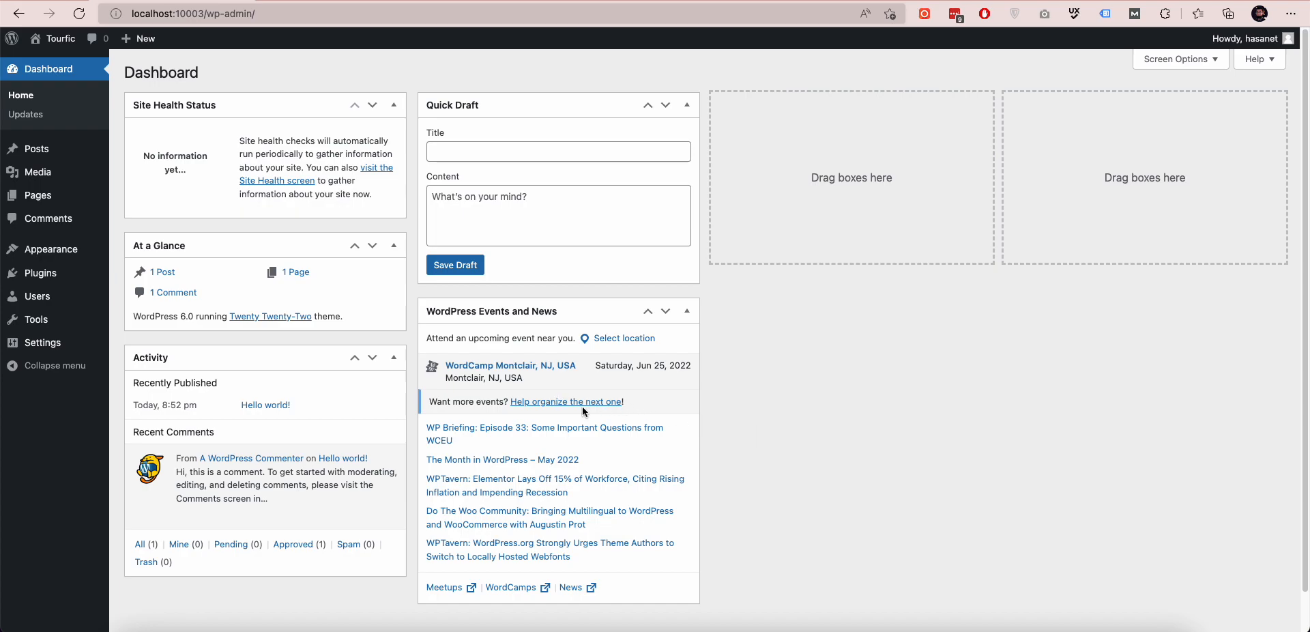
Install and activate the Astra theme, and dismiss its welcome notice on the Themes page
{"action": "mouse_move", "coordinate": [94, 253]}
{"action": "left_click", "coordinate": [94, 253]}
{"action": "left_click", "coordinate": [250, 77]}
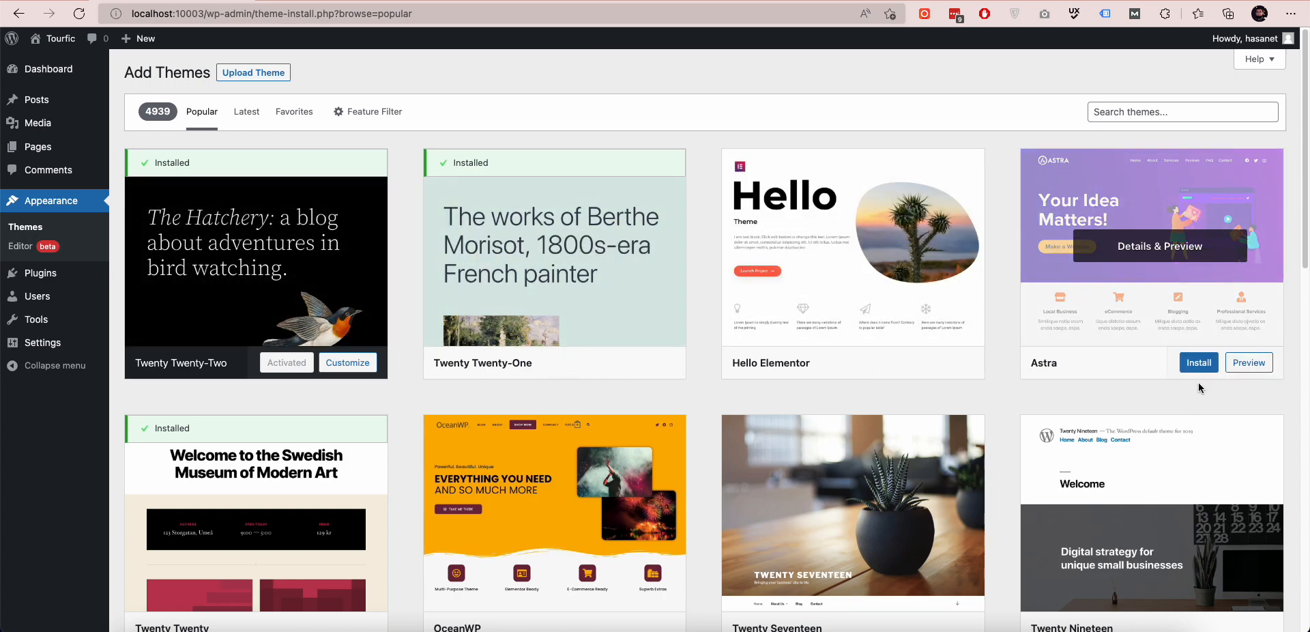
{"action": "left_click", "coordinate": [1199, 362]}
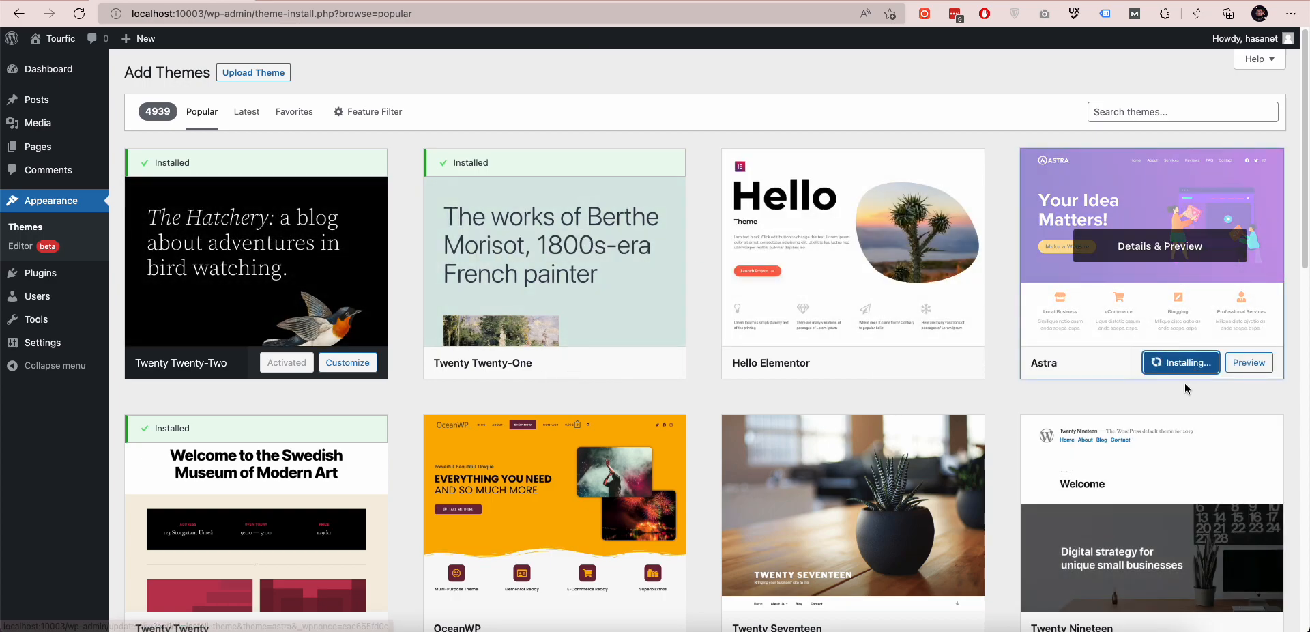
{"action": "left_click", "coordinate": [1168, 362]}
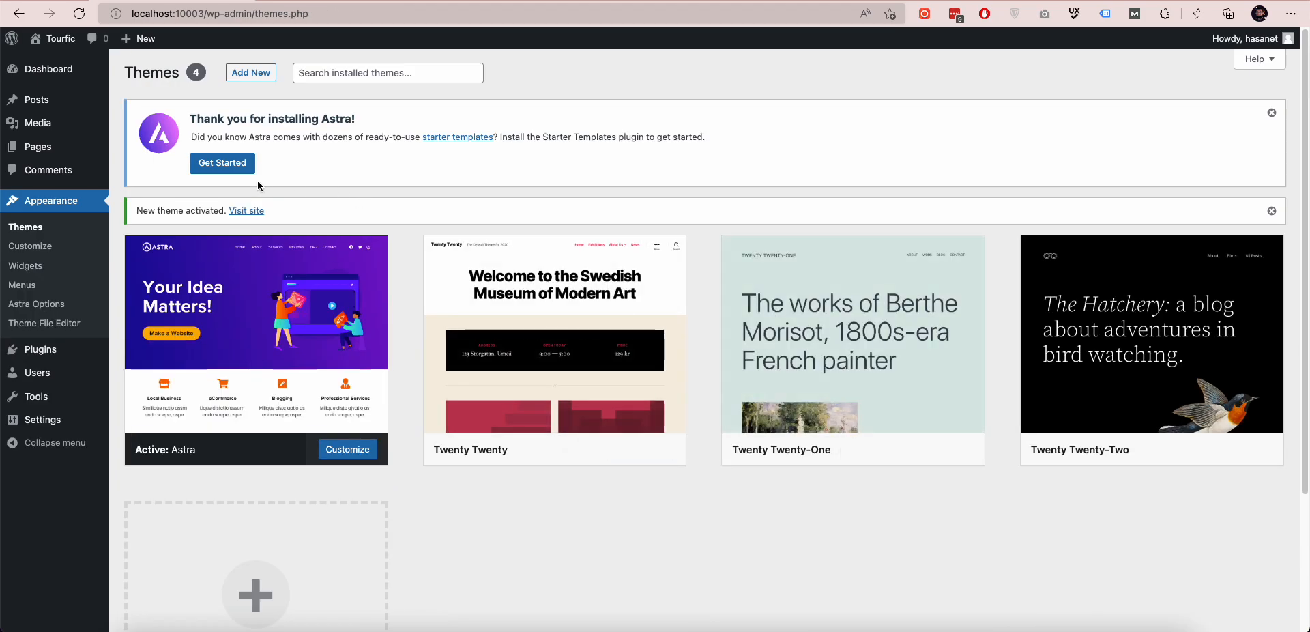
{"action": "left_click", "coordinate": [1272, 112]}
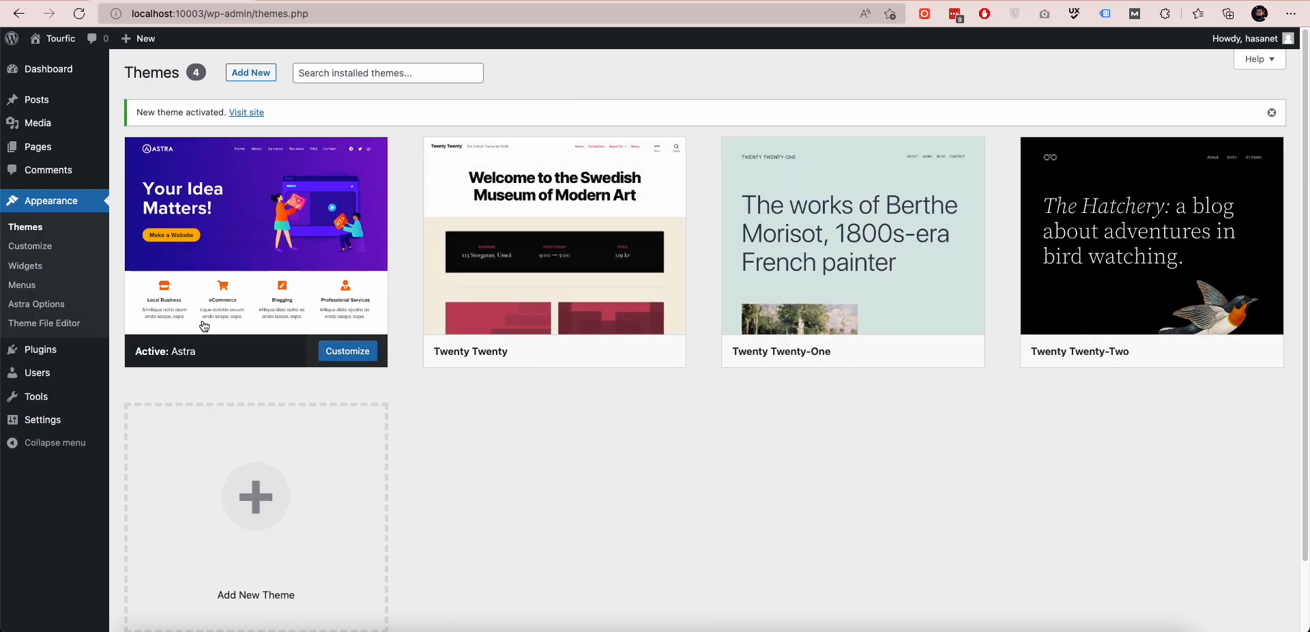
Search the plugin directory for woocommerce, then install and activate the WooCommerce plugin
{"action": "left_click", "coordinate": [133, 371]}
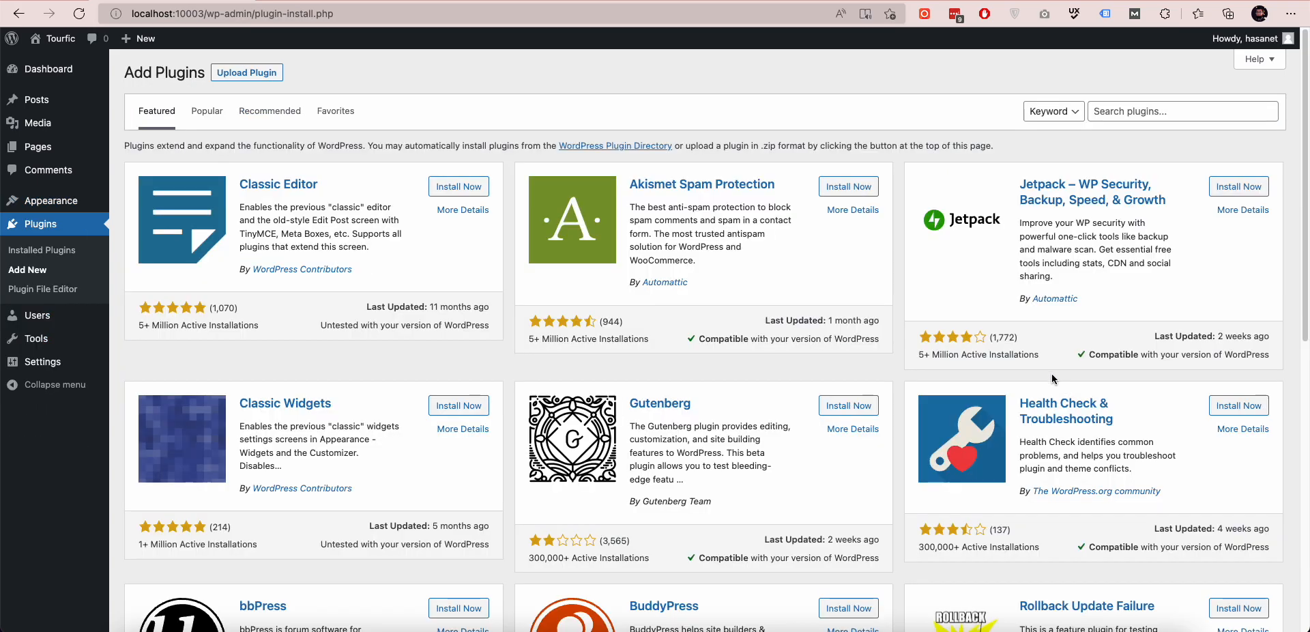
{"action": "left_click", "coordinate": [1166, 112]}
{"action": "type", "text": "woocommerce"}
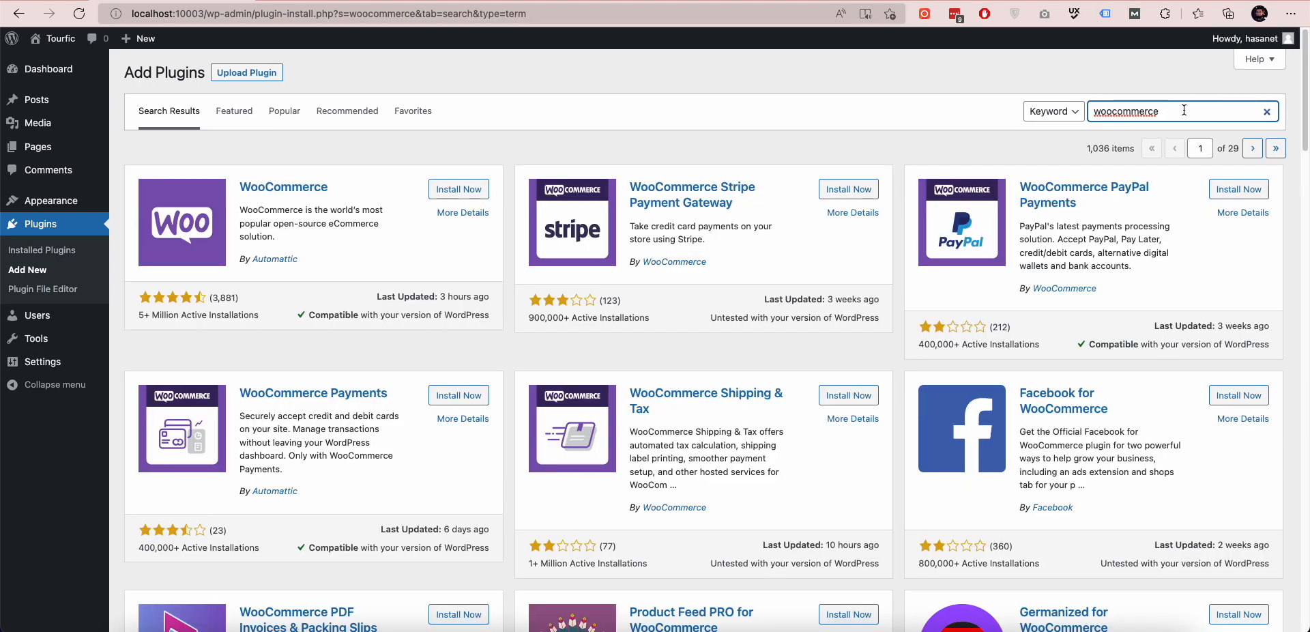
{"action": "left_click", "coordinate": [455, 193]}
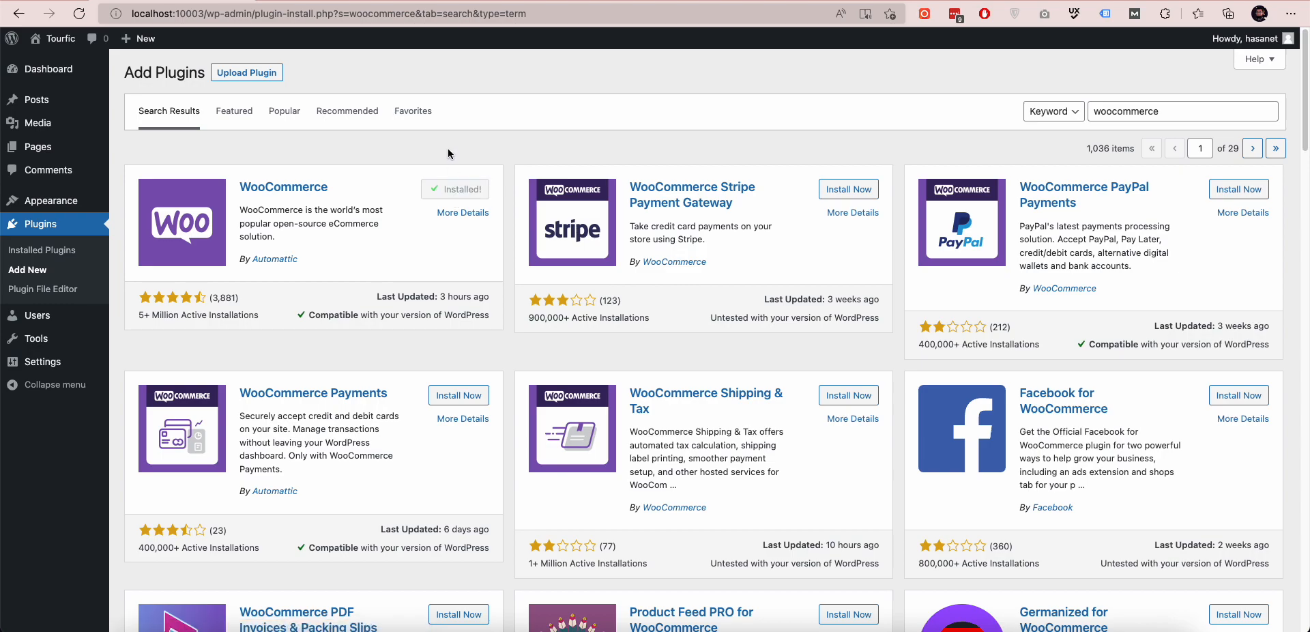
{"action": "left_click", "coordinate": [467, 197]}
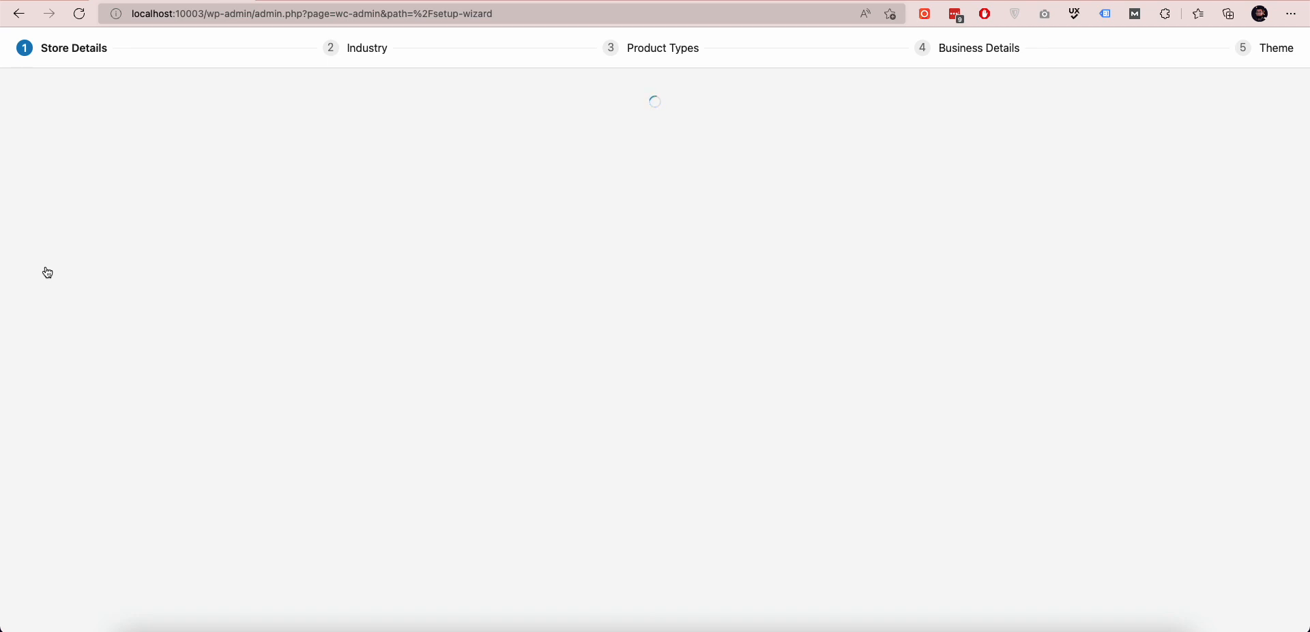
Enter the store's street address in the store details and set its country/region to Canada — Ontario
{"action": "left_click", "coordinate": [595, 200]}
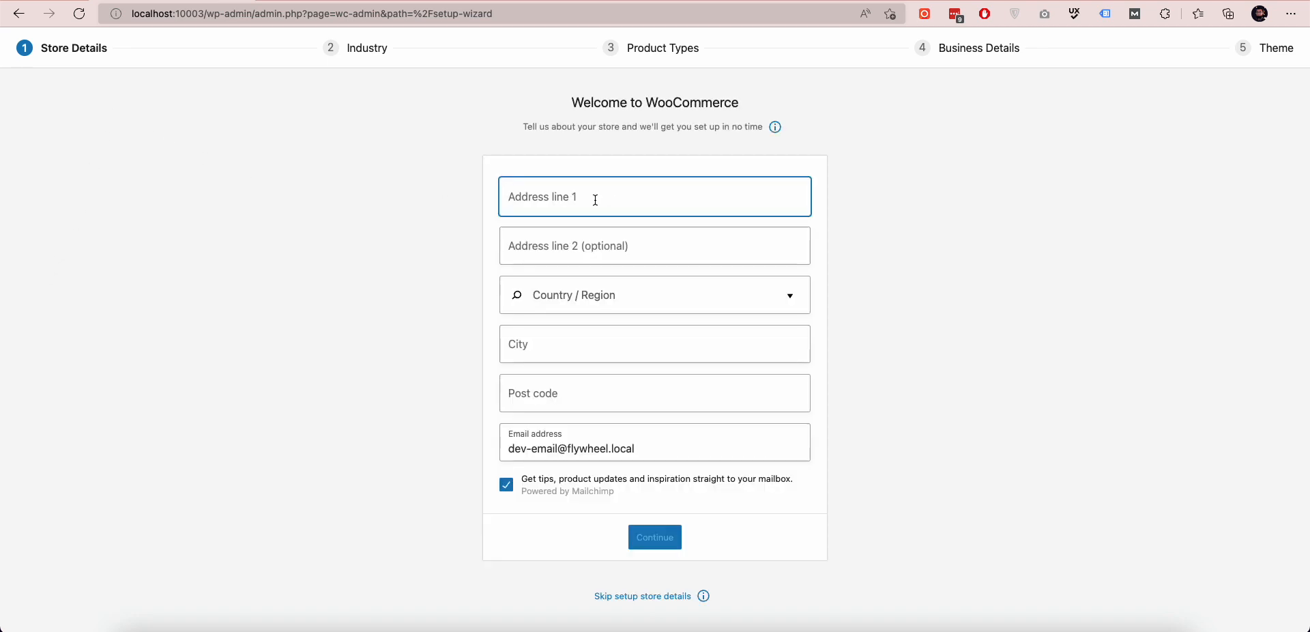
{"action": "type", "text": "250 ACBC Road"}
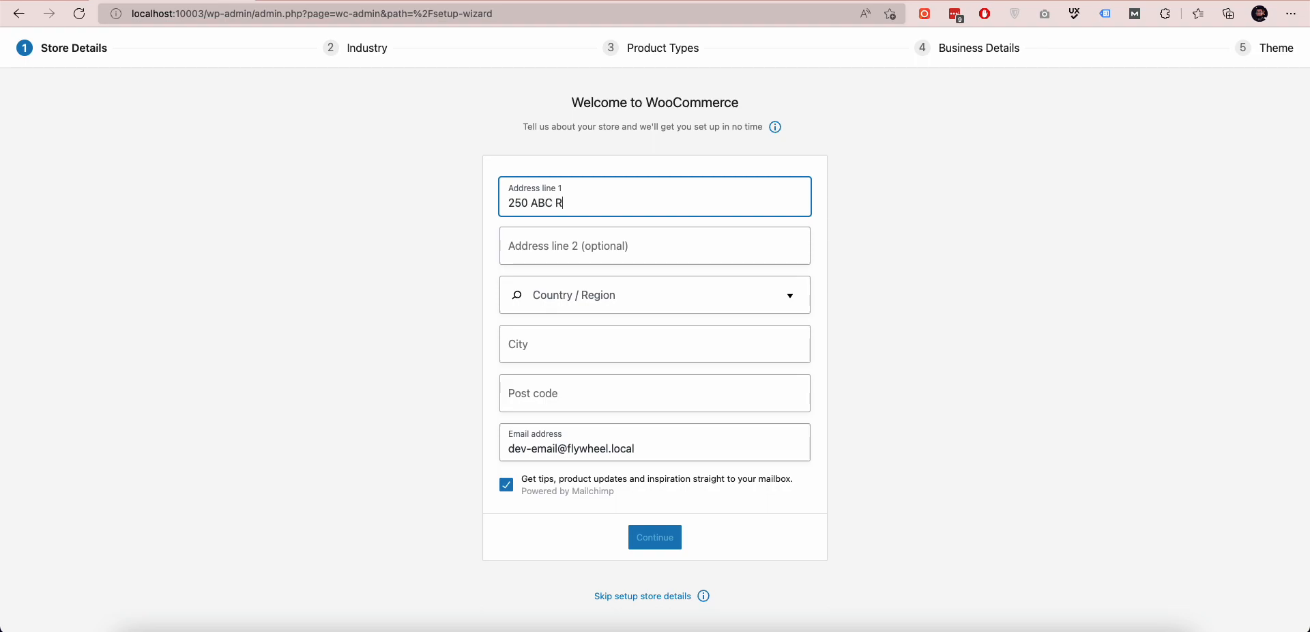
{"action": "key", "text": "Tab"}
{"action": "key", "text": "Tab"}
{"action": "type", "text": "Canad"}
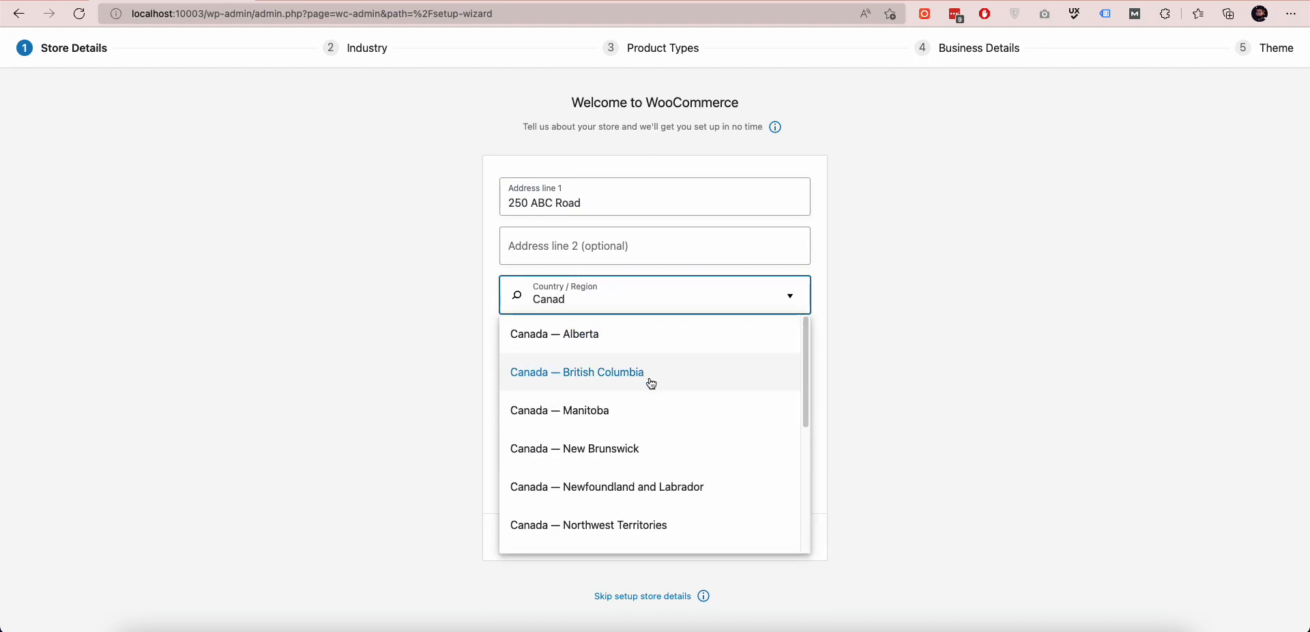
{"action": "scroll", "coordinate": [640, 434], "scroll_direction": "down", "scroll_amount": 4}
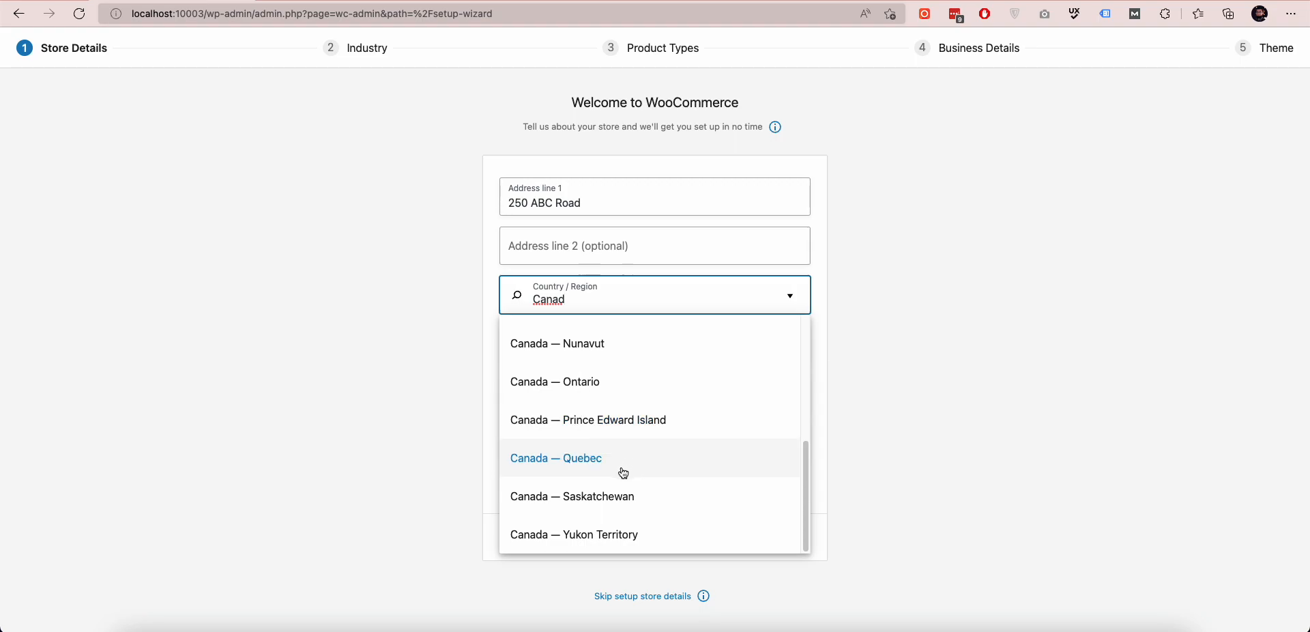
{"action": "left_click", "coordinate": [618, 382]}
Enter the store's city and postal code, and submit the store details
{"action": "left_click", "coordinate": [580, 341]}
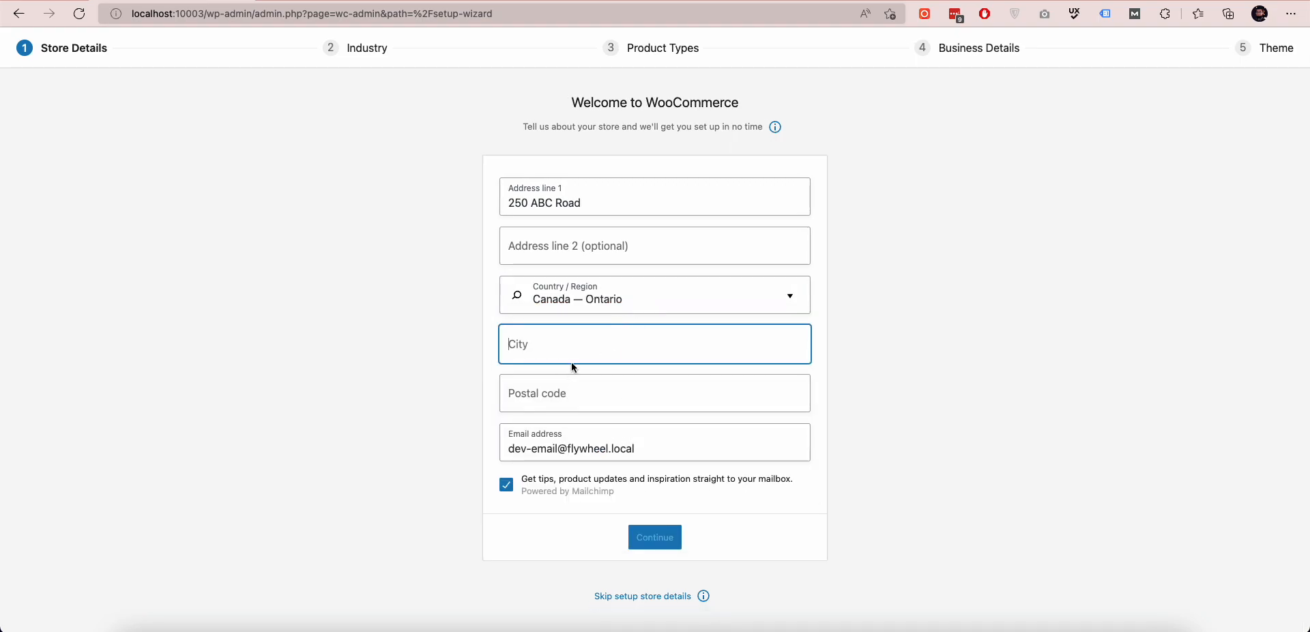
{"action": "type", "text": "Kingston"}
{"action": "key", "text": "Tab"}
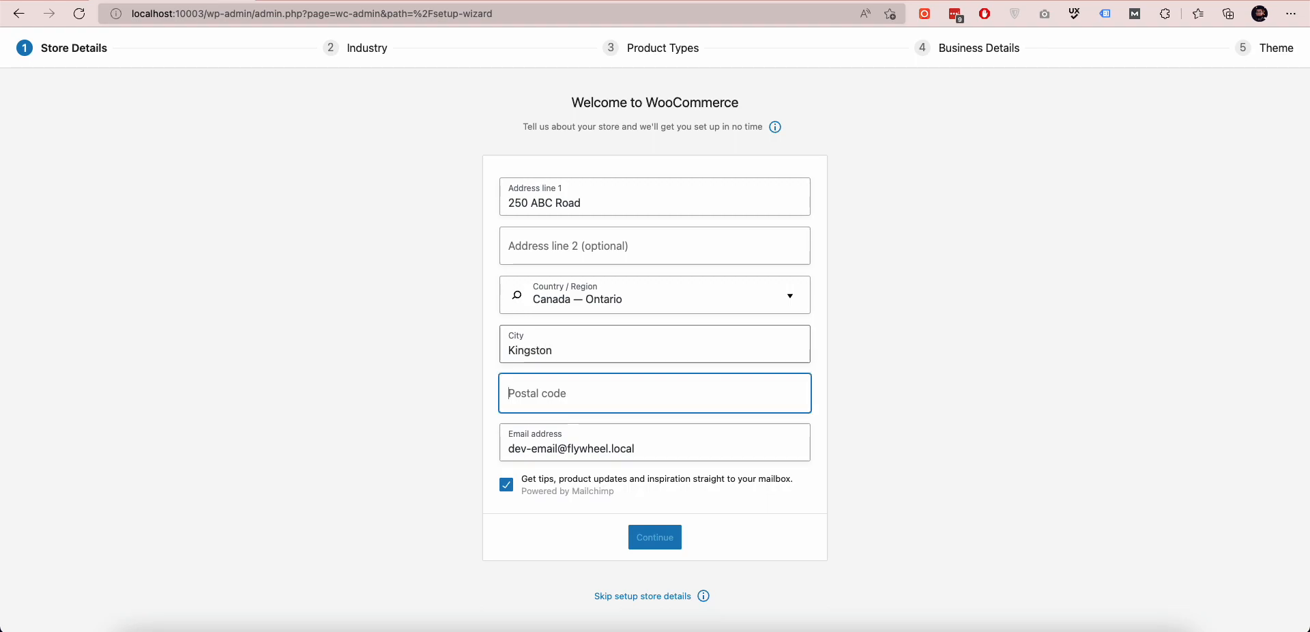
{"action": "type", "text": "K7M "}
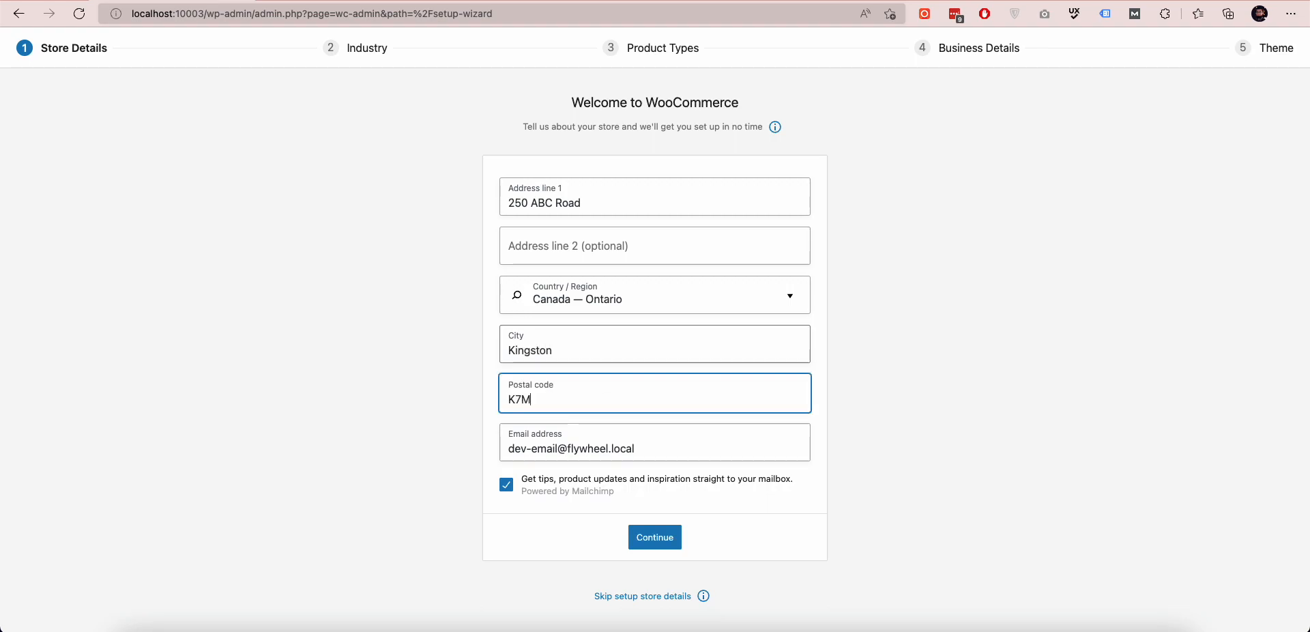
{"action": "type", "text": "248"}
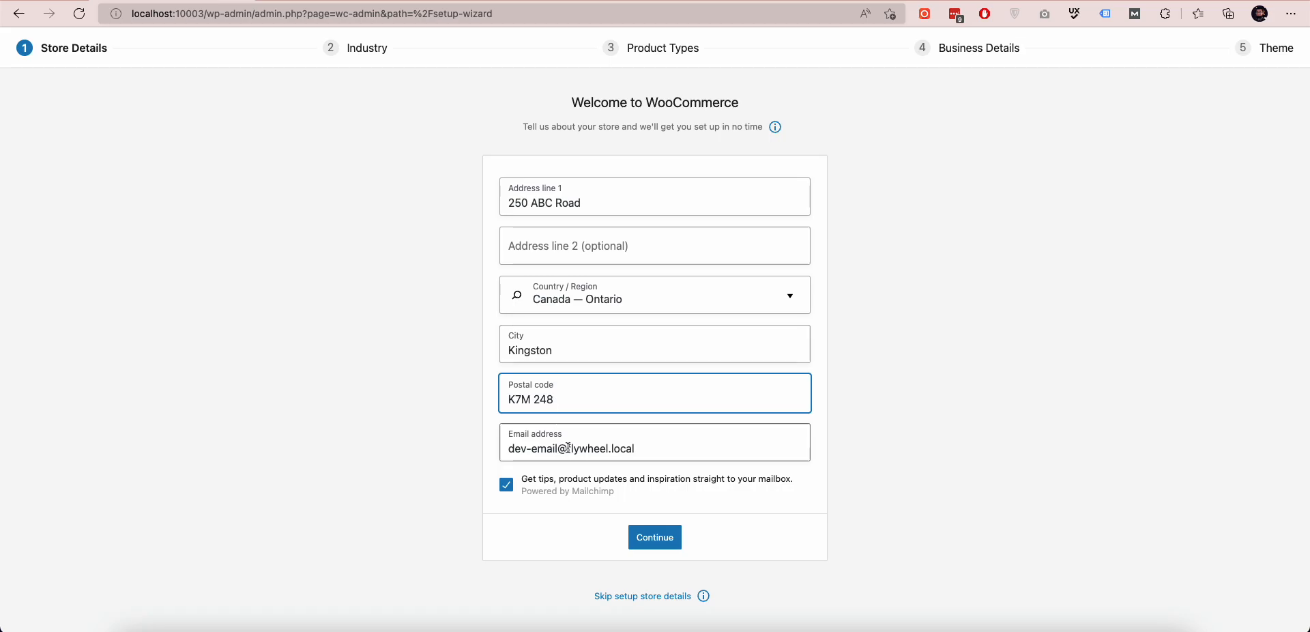
{"action": "left_click", "coordinate": [653, 535]}
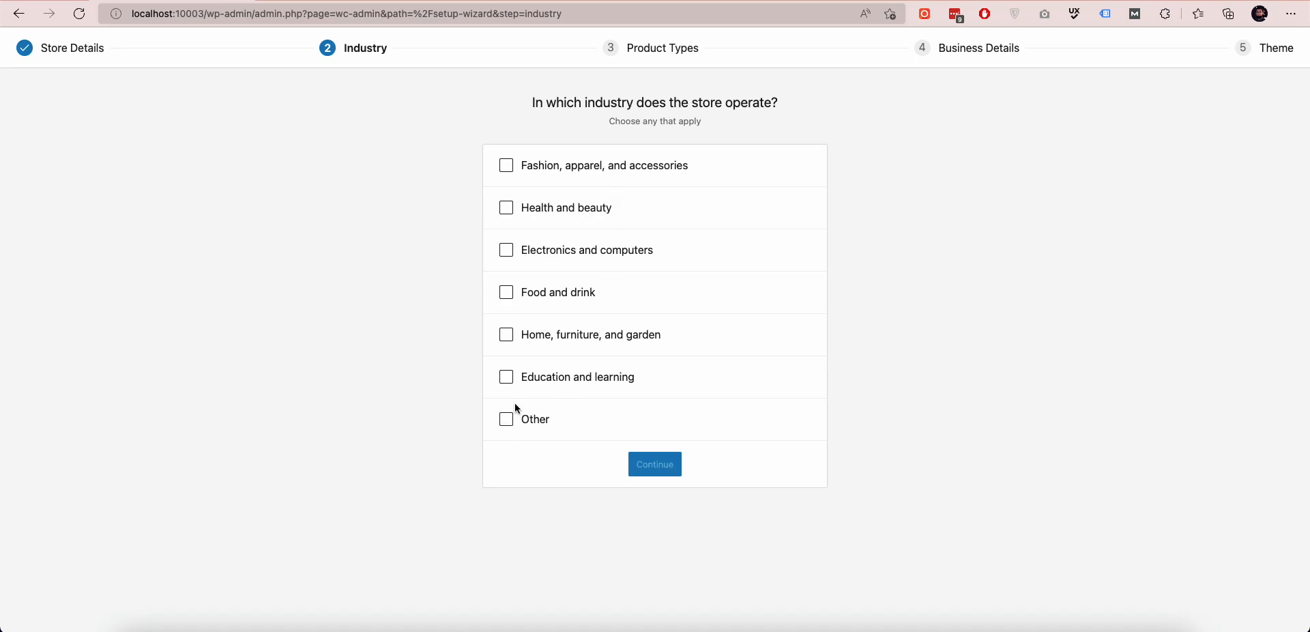
Set the store's industry to Other and its product types to Downloads only, without physical products
{"action": "left_click", "coordinate": [506, 419]}
{"action": "left_click", "coordinate": [640, 518]}
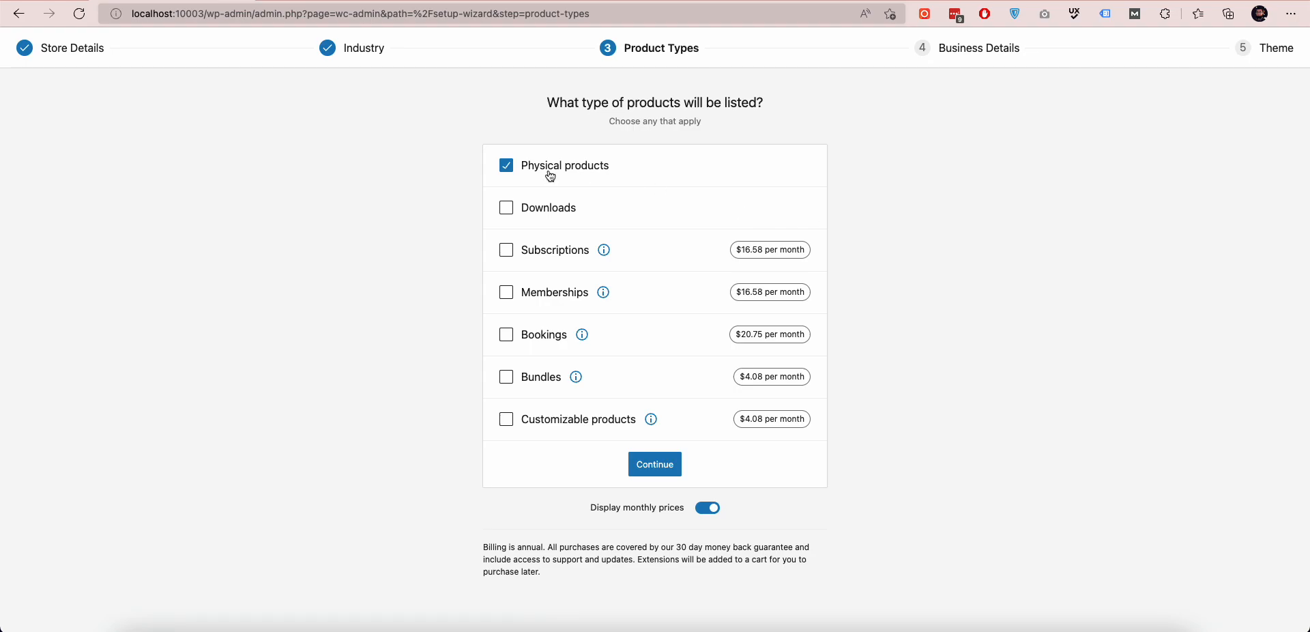
{"action": "left_click", "coordinate": [506, 171]}
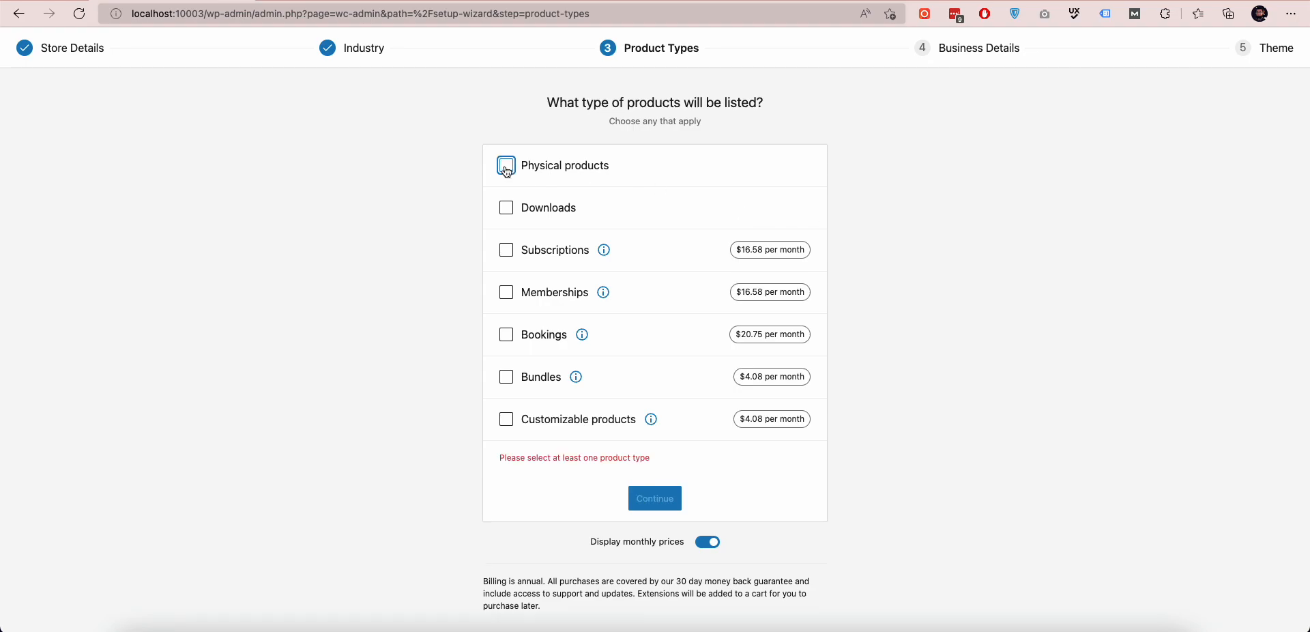
{"action": "left_click", "coordinate": [508, 211]}
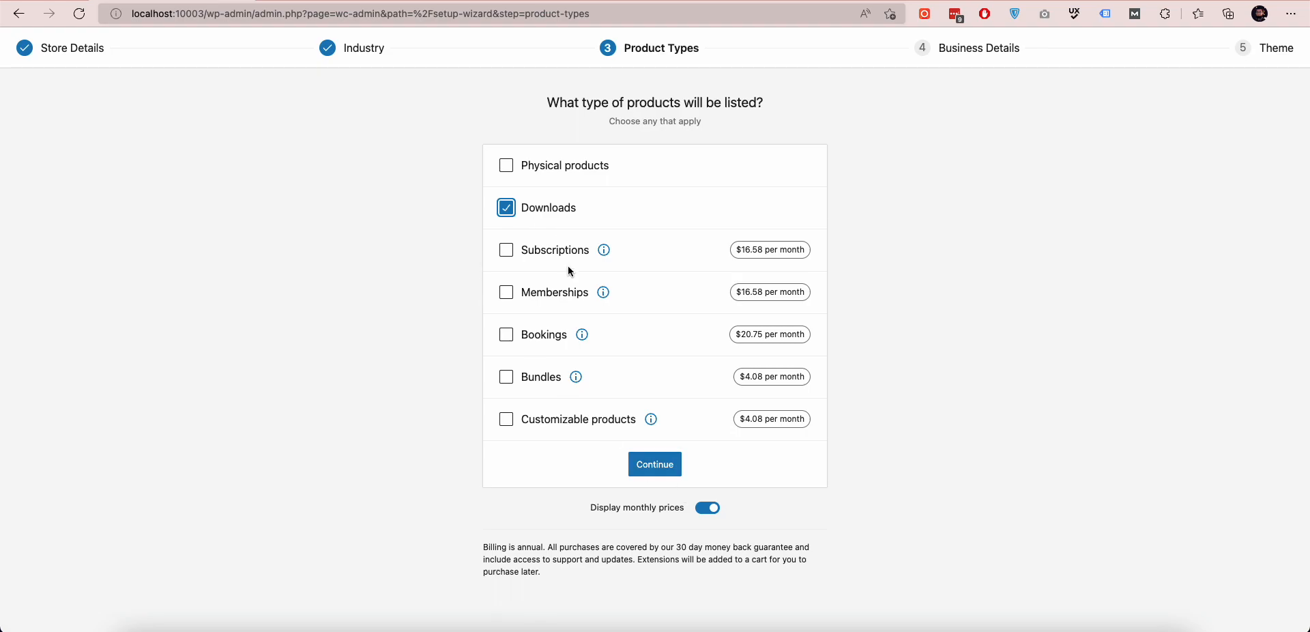
{"action": "left_click", "coordinate": [662, 472]}
Set the planned number of products to 1 - 10, answer the remaining business question, and submit the business details
{"action": "left_click", "coordinate": [650, 252]}
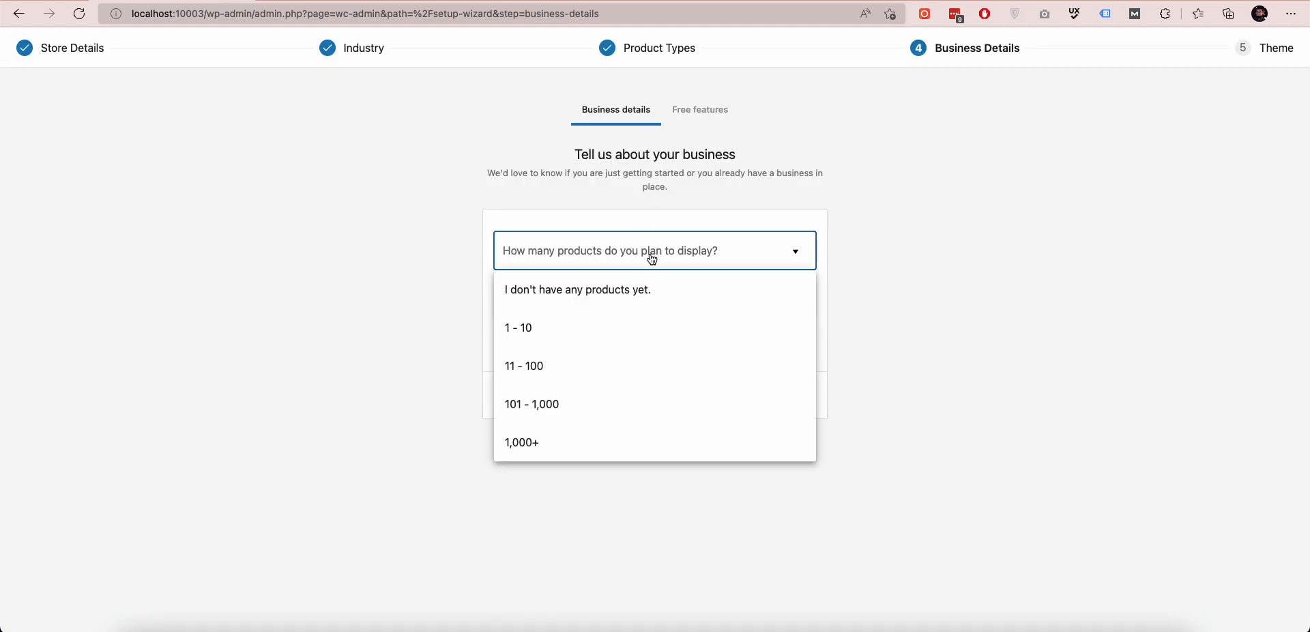
{"action": "left_click", "coordinate": [549, 376]}
{"action": "left_click", "coordinate": [594, 263]}
{"action": "left_click", "coordinate": [556, 327]}
{"action": "left_click", "coordinate": [616, 310]}
{"action": "left_click", "coordinate": [555, 342]}
{"action": "left_click", "coordinate": [655, 394]}
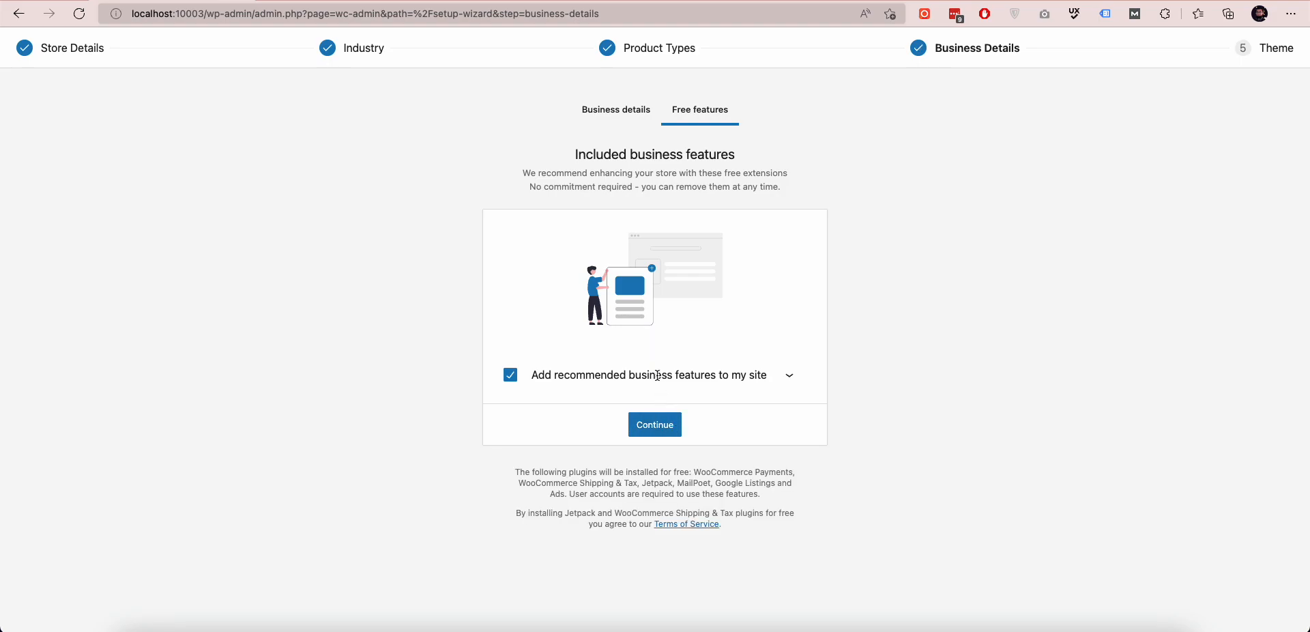
Decline the recommended business features and finish the store setup with the active Astra theme
{"action": "left_click", "coordinate": [512, 380]}
{"action": "left_click", "coordinate": [655, 425]}
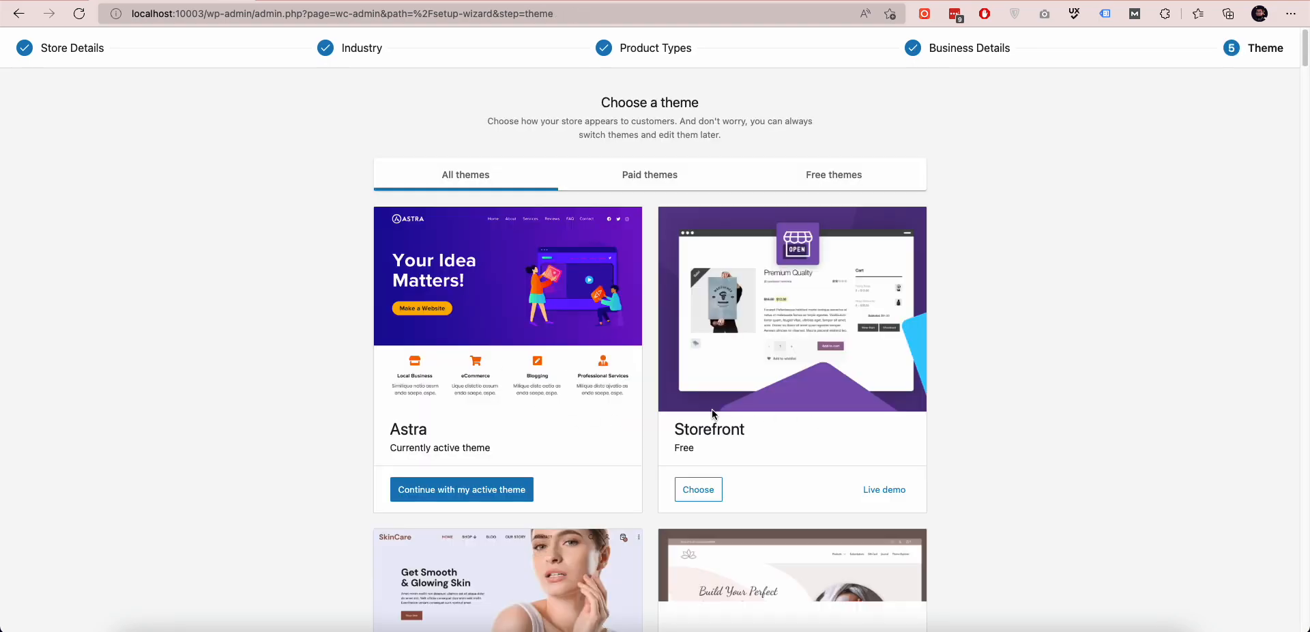
{"action": "left_click", "coordinate": [461, 489]}
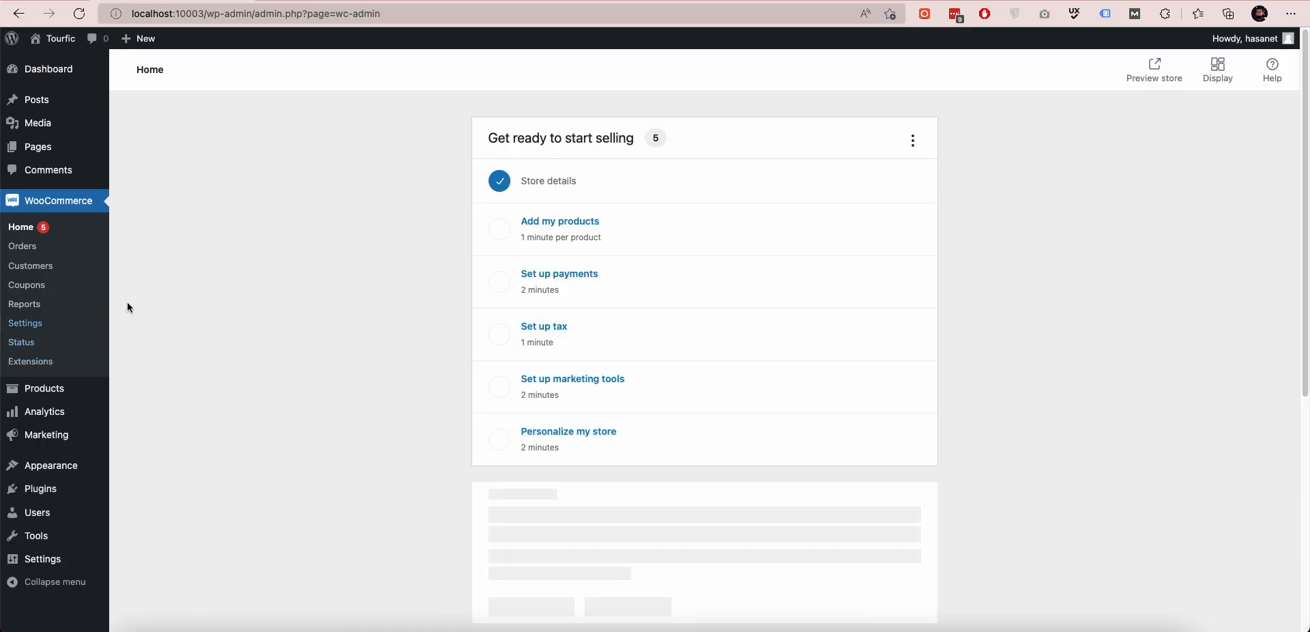
Enable Cash on delivery in the WooCommerce payment settings and save the changes
{"action": "left_click", "coordinate": [25, 323]}
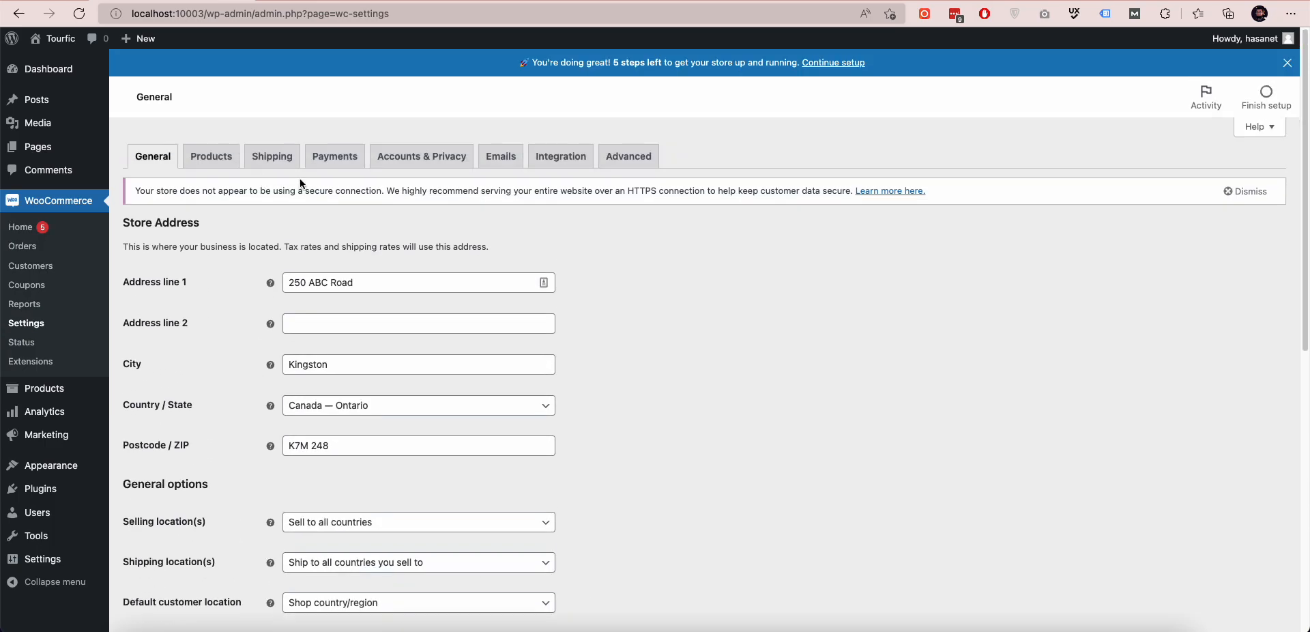
{"action": "left_click", "coordinate": [342, 158]}
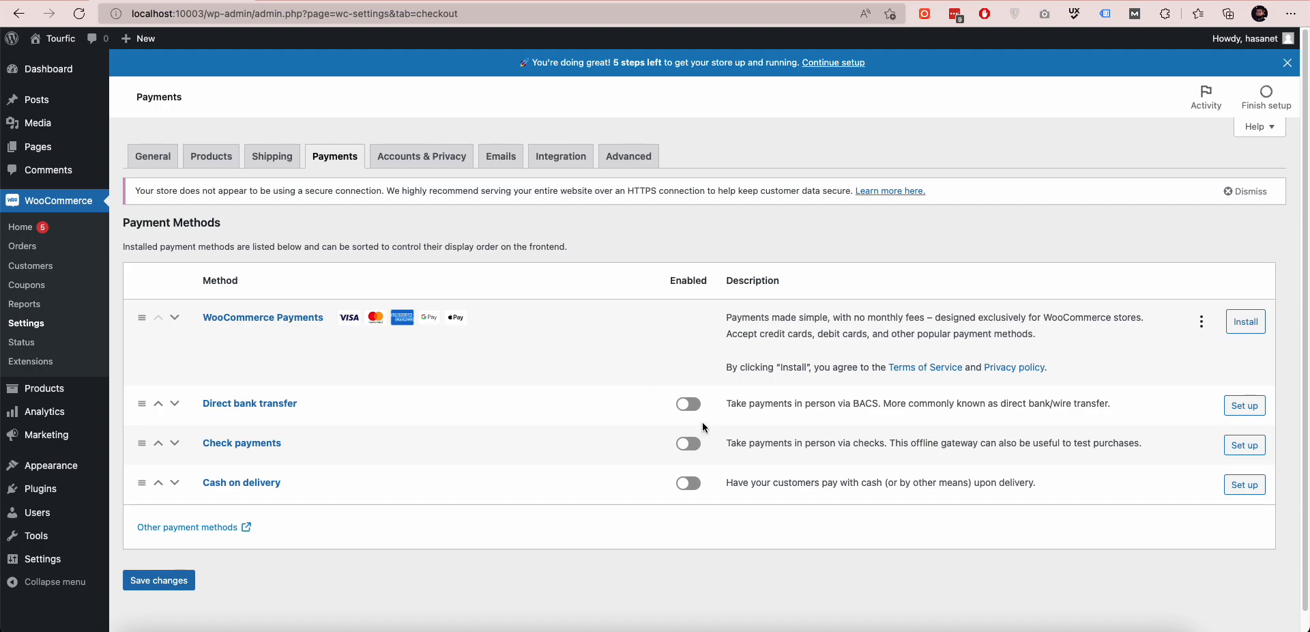
{"action": "left_click", "coordinate": [691, 484]}
{"action": "left_click", "coordinate": [174, 575]}
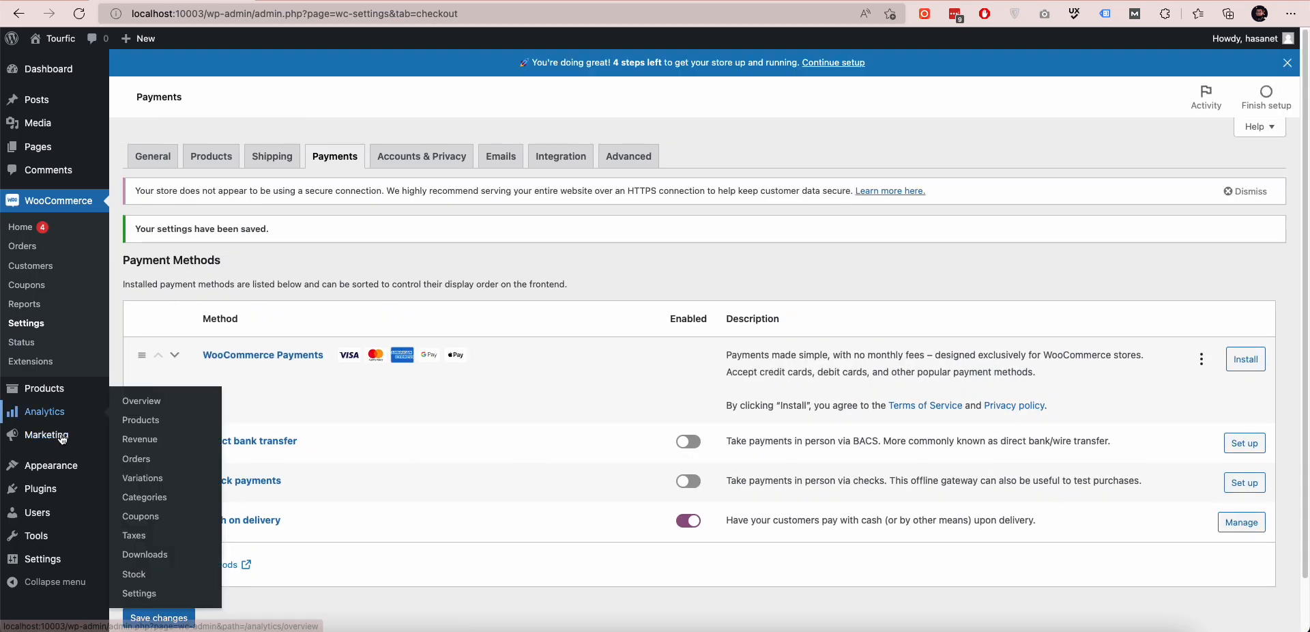
Search the plugin directory for tourfic, then install and activate the Travel and Hotel Booking Solution for WooCommerce – Tourfic plugin
{"action": "mouse_move", "coordinate": [41, 489]}
{"action": "left_click", "coordinate": [156, 507]}
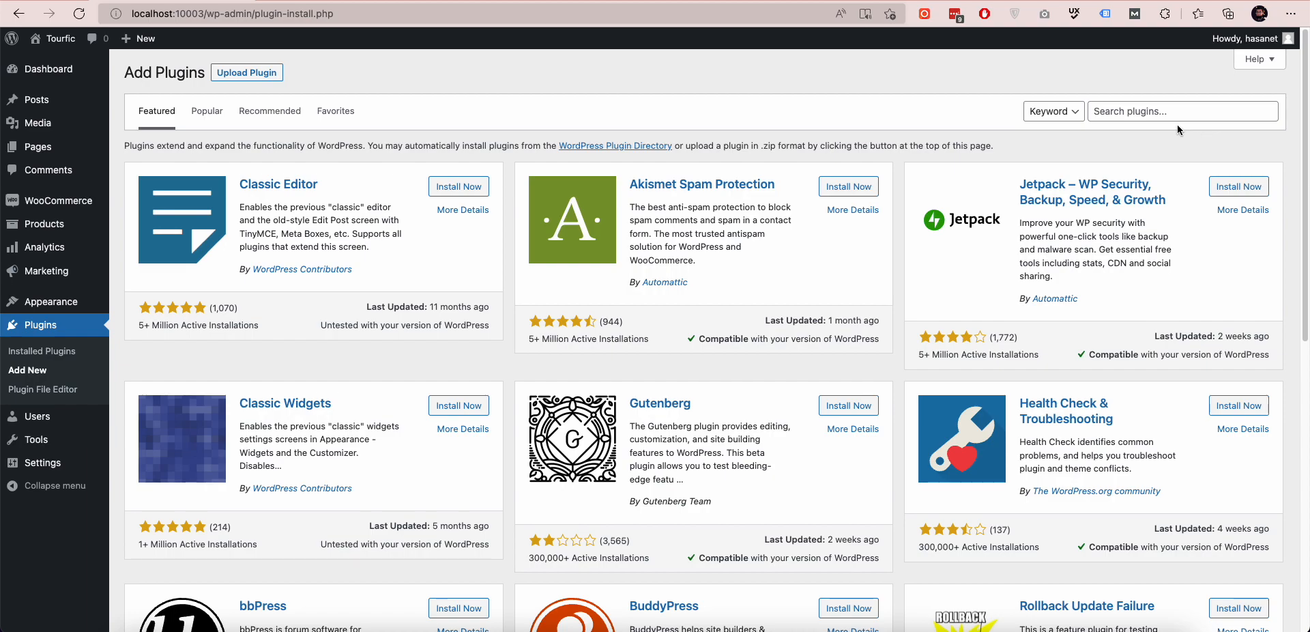
{"action": "left_click", "coordinate": [1177, 115]}
{"action": "type", "text": "tourfic"}
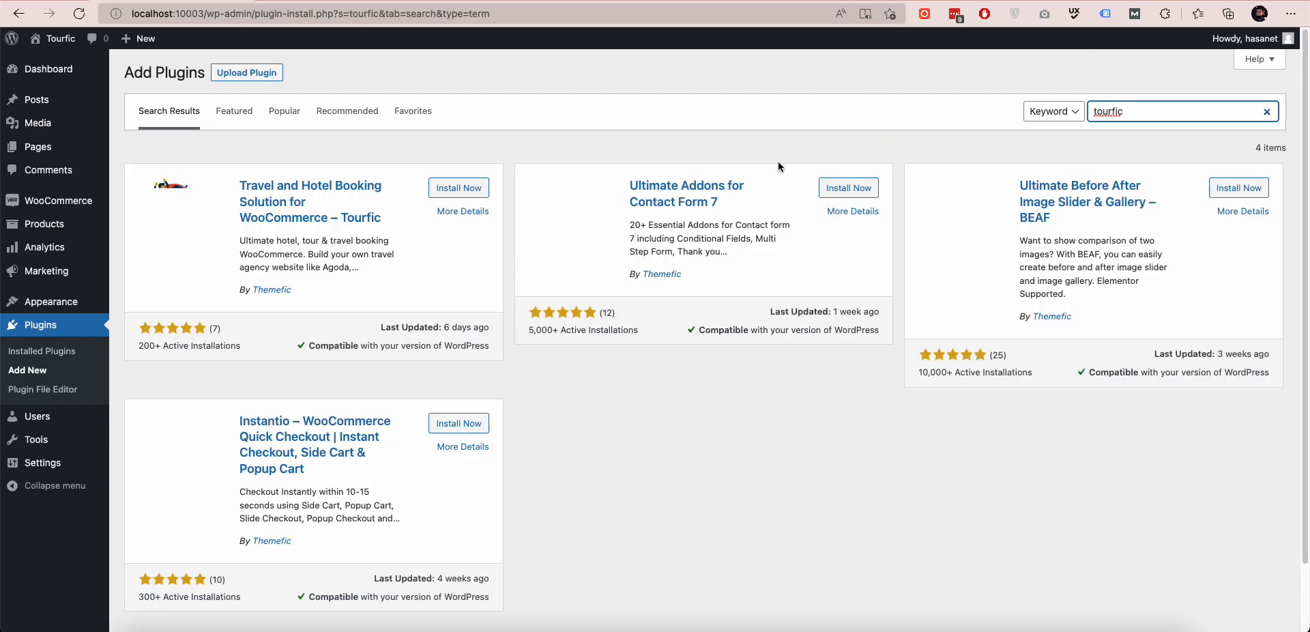
{"action": "right_click", "coordinate": [679, 220]}
{"action": "left_click", "coordinate": [554, 349]}
{"action": "left_click", "coordinate": [519, 279]}
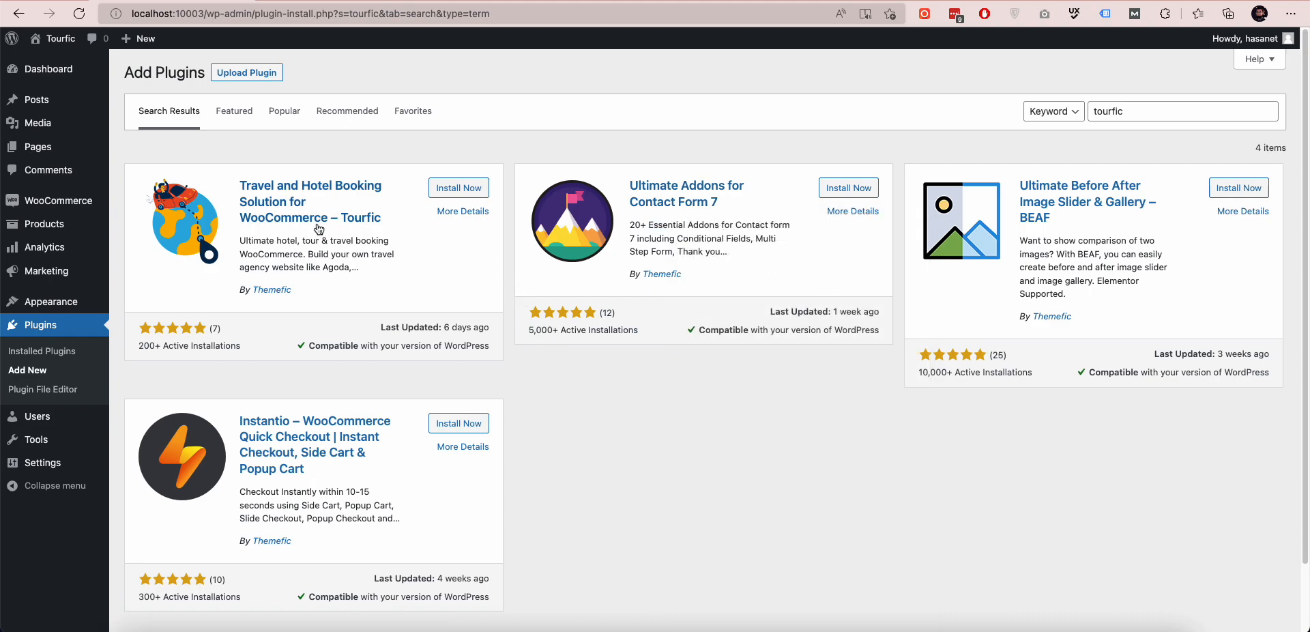
{"action": "left_click", "coordinate": [459, 189]}
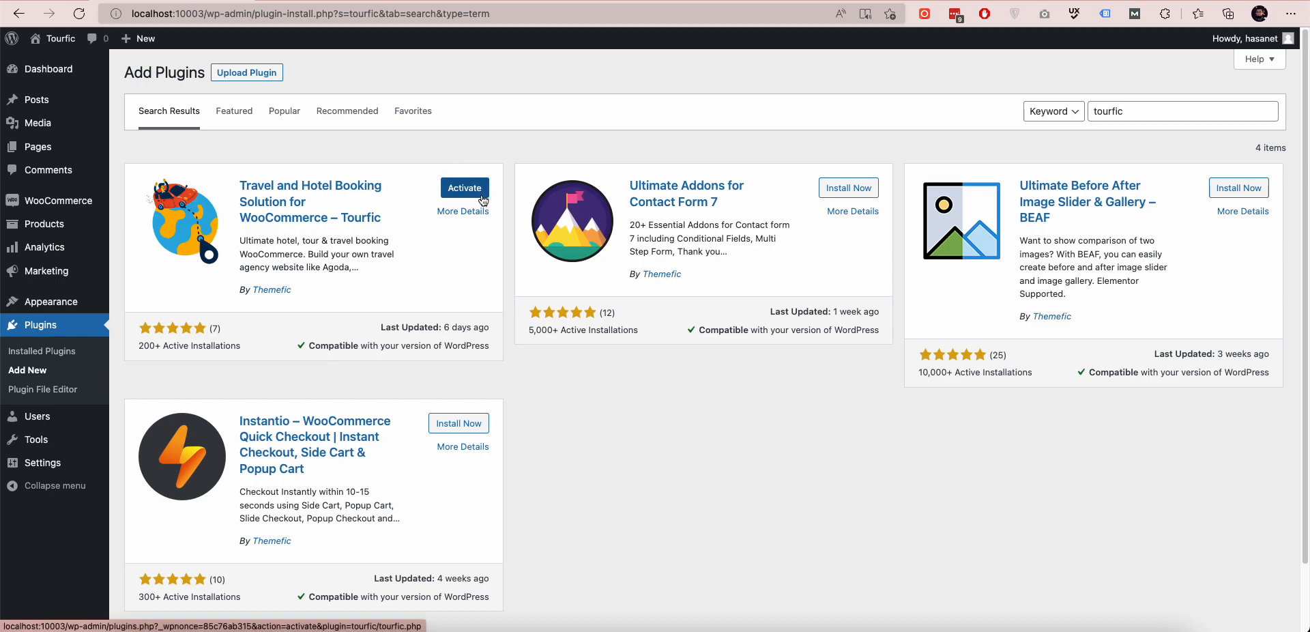
{"action": "left_click", "coordinate": [466, 189]}
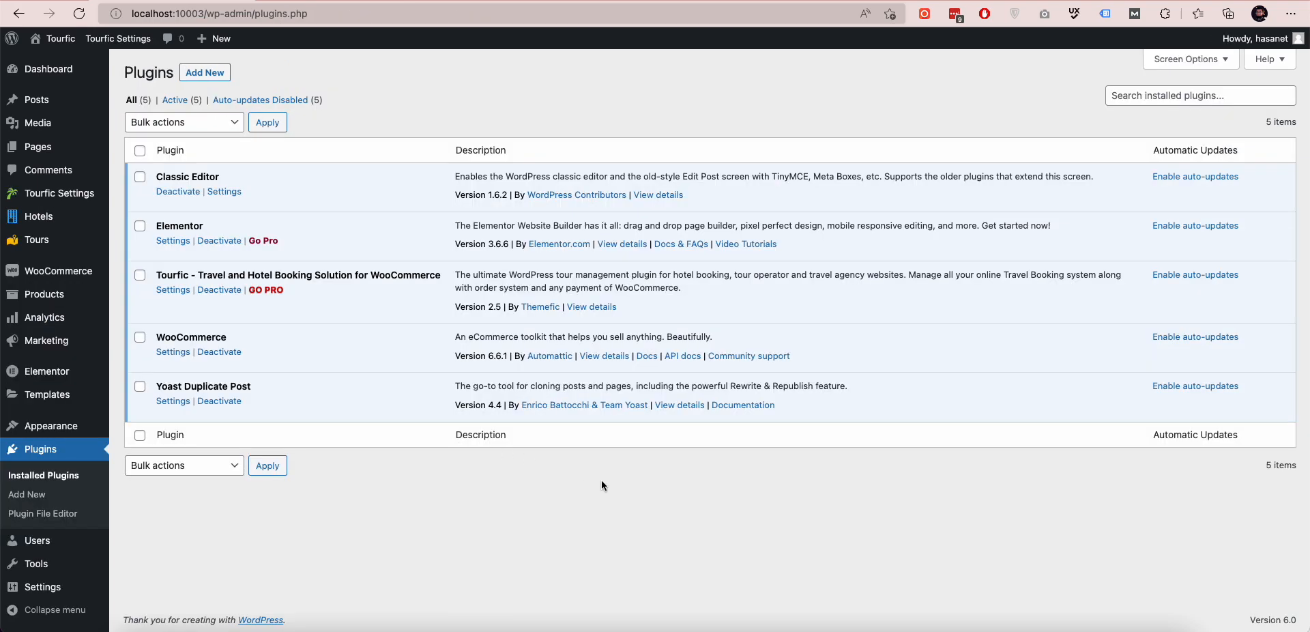
Disable the Hotel service in the general Tourfic settings and save the settings
{"action": "left_click", "coordinate": [75, 198]}
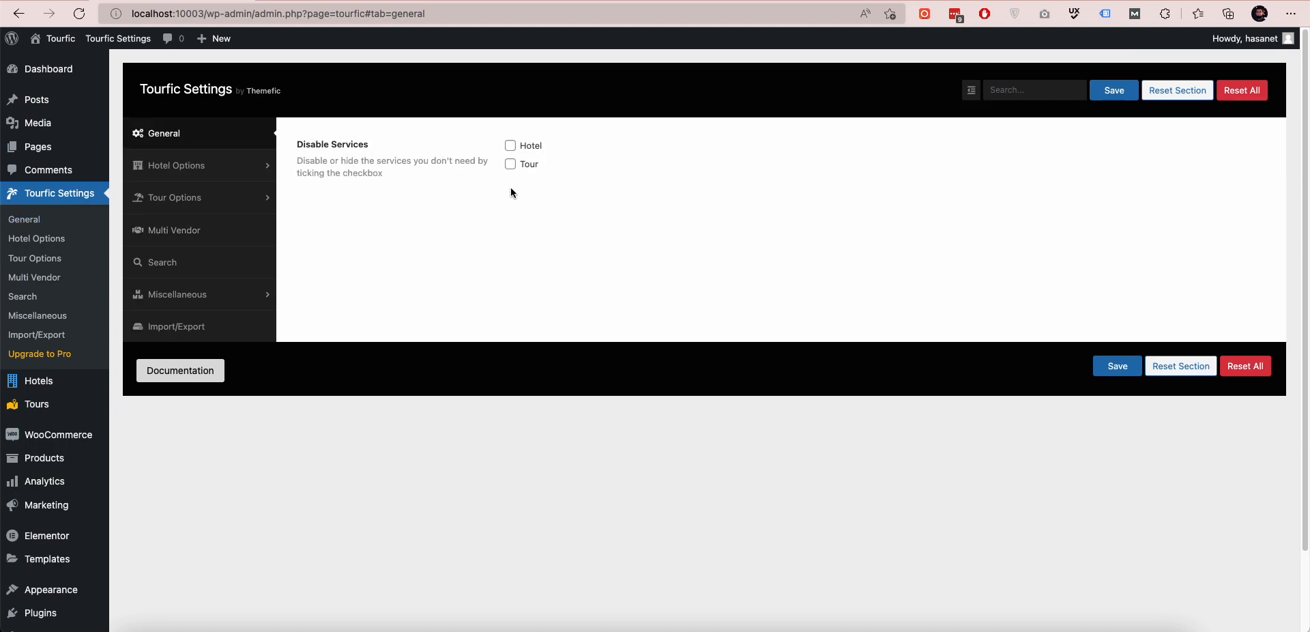
{"action": "left_click", "coordinate": [510, 146]}
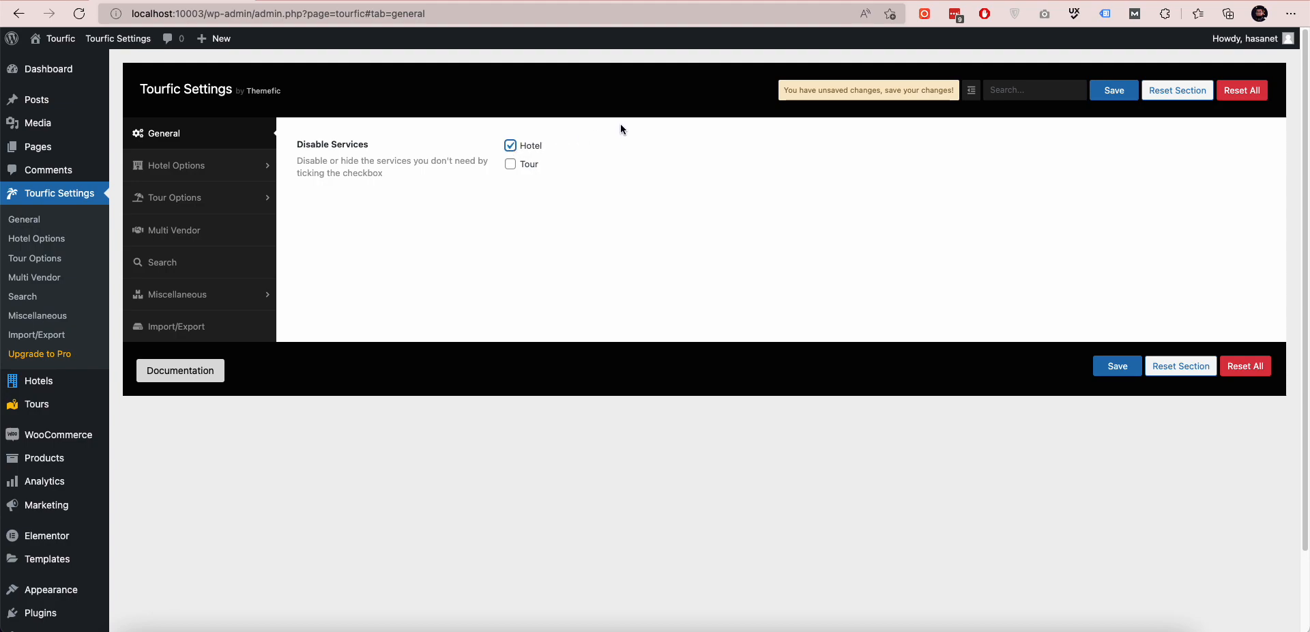
{"action": "left_click", "coordinate": [1112, 366]}
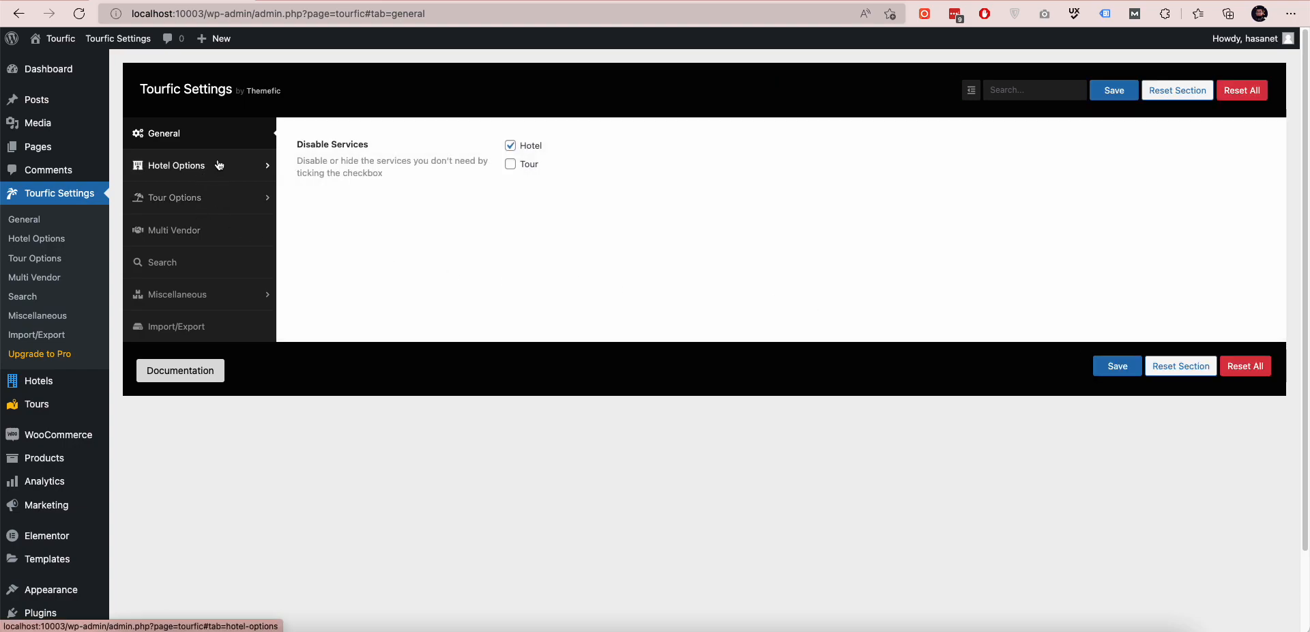
Review Tourfic's tour and search settings, and check which page template the Search Result page uses
{"action": "left_click", "coordinate": [211, 199]}
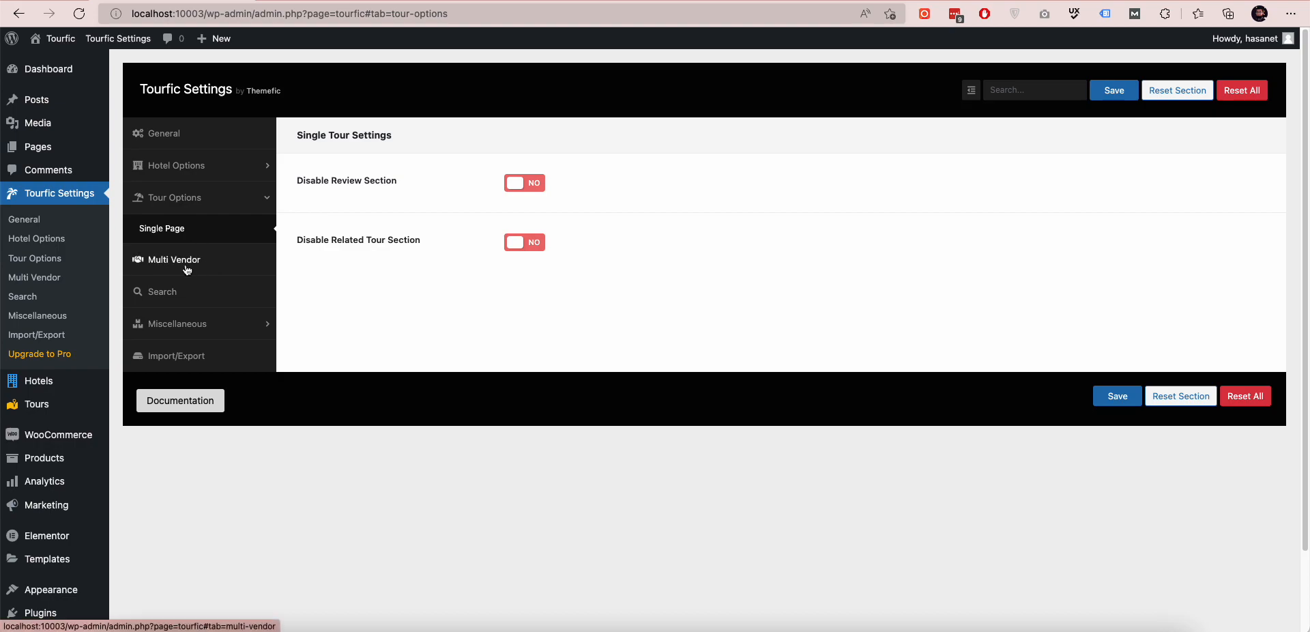
{"action": "left_click", "coordinate": [174, 291]}
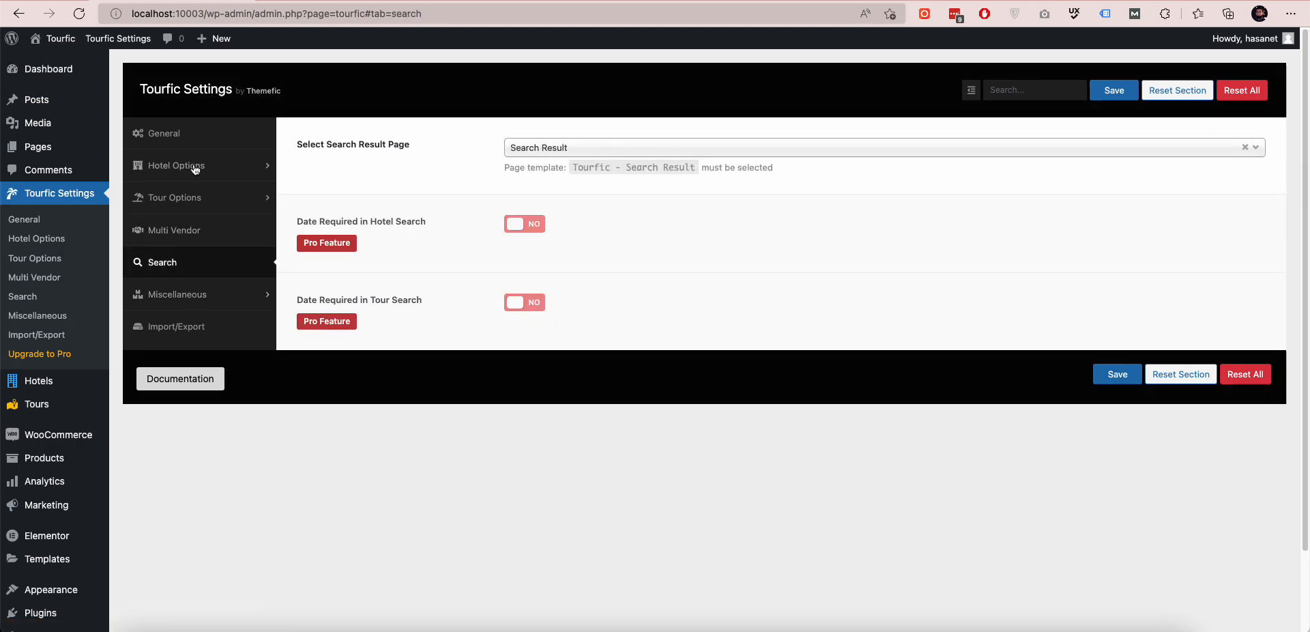
{"action": "mouse_move", "coordinate": [38, 147]}
{"action": "left_click", "coordinate": [145, 135]}
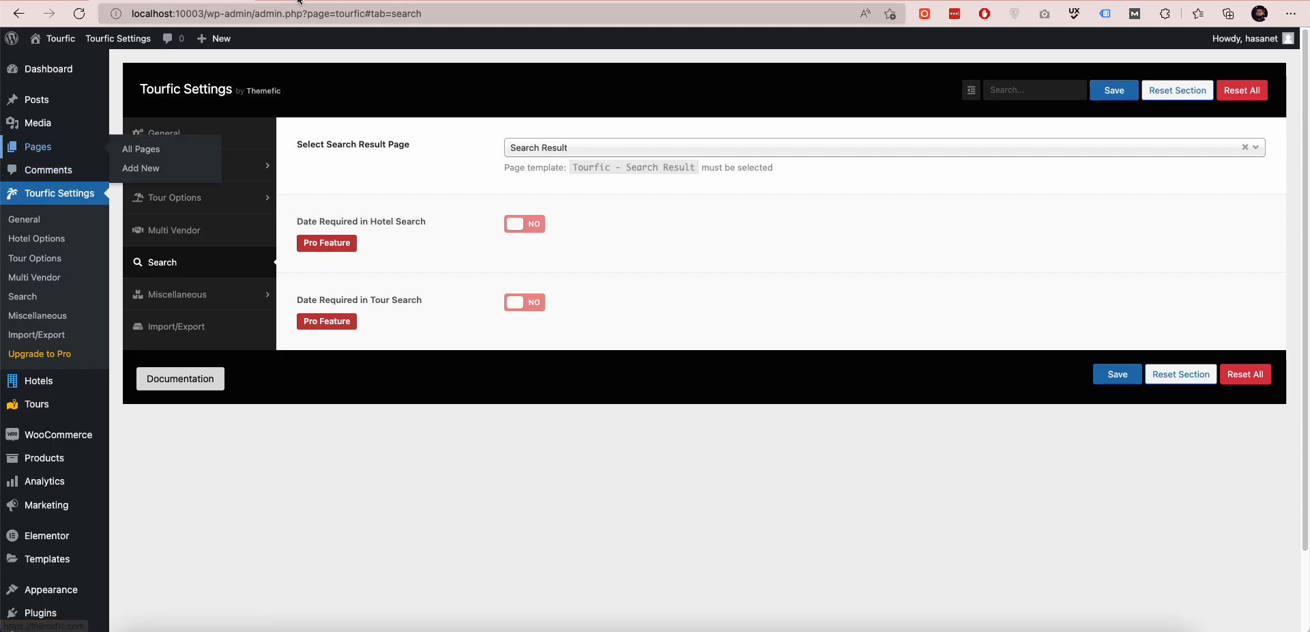
{"action": "scroll", "coordinate": [215, 234], "scroll_direction": "down", "scroll_amount": 1}
{"action": "scroll", "coordinate": [215, 234], "scroll_direction": "down", "scroll_amount": 1}
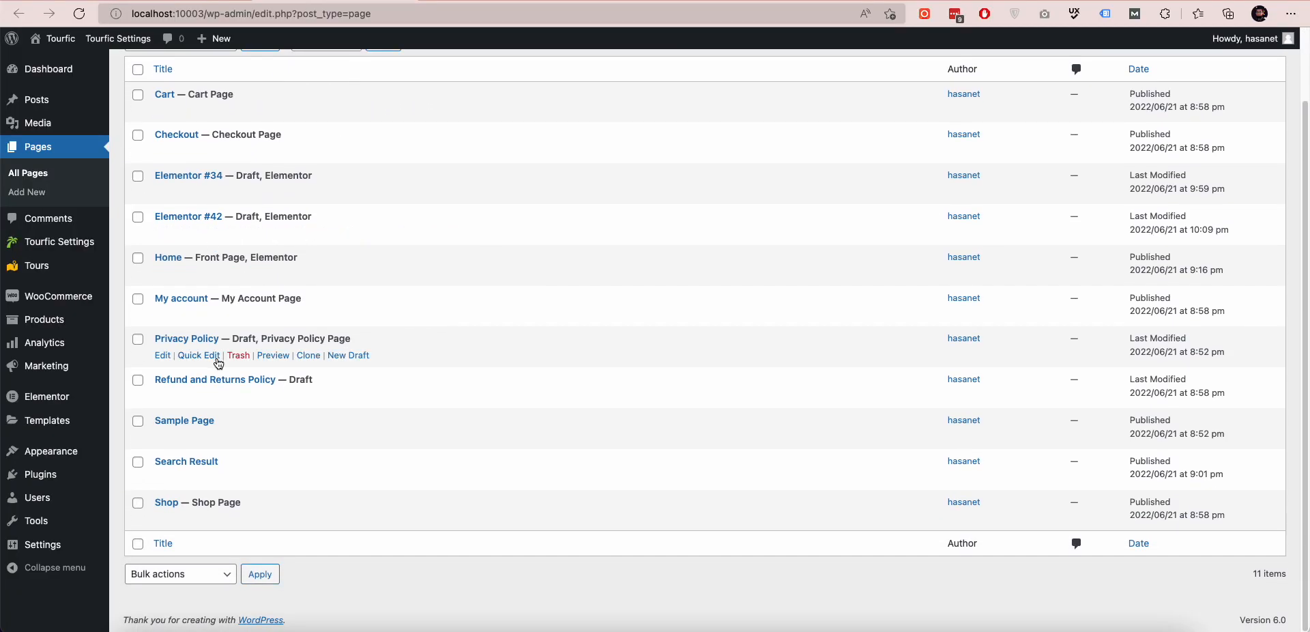
{"action": "left_click", "coordinate": [163, 477]}
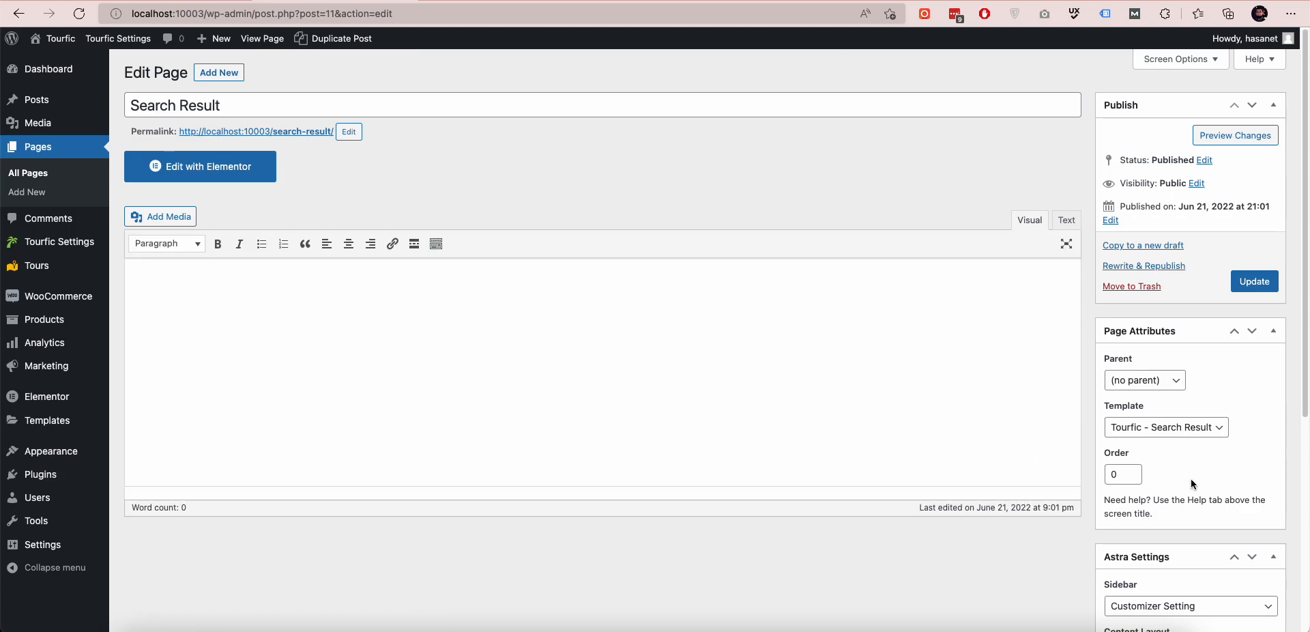
{"action": "left_click", "coordinate": [1166, 430]}
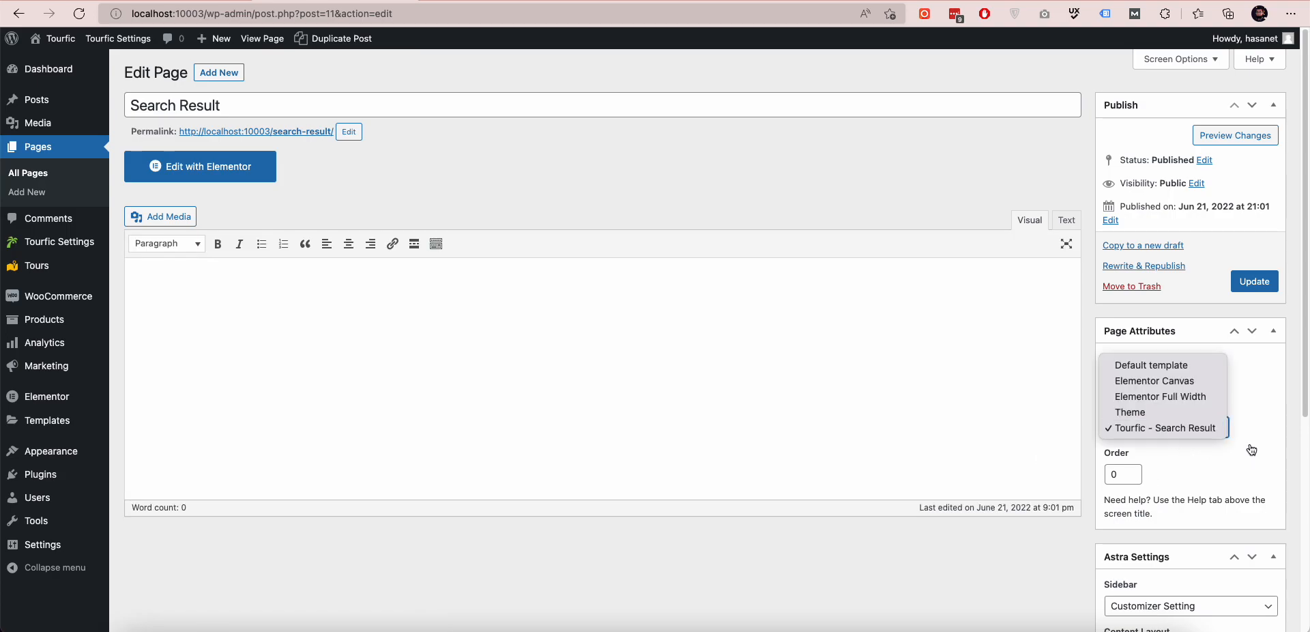
{"action": "left_click", "coordinate": [465, 176]}
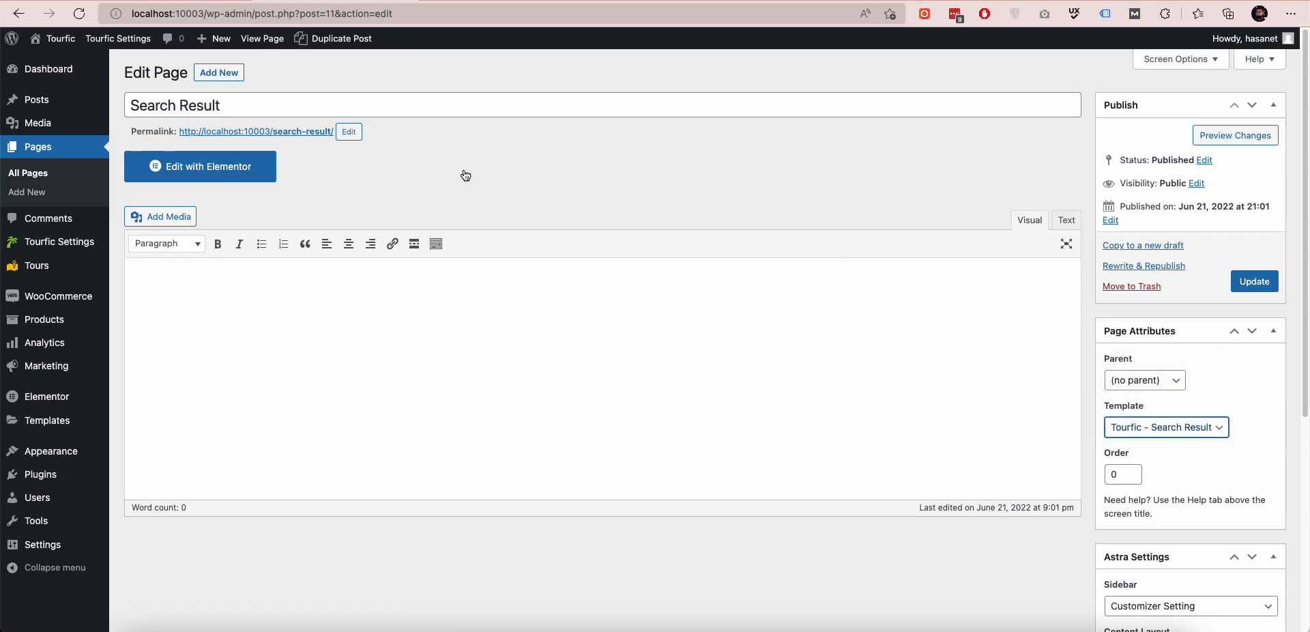
{"action": "left_click", "coordinate": [174, 1]}
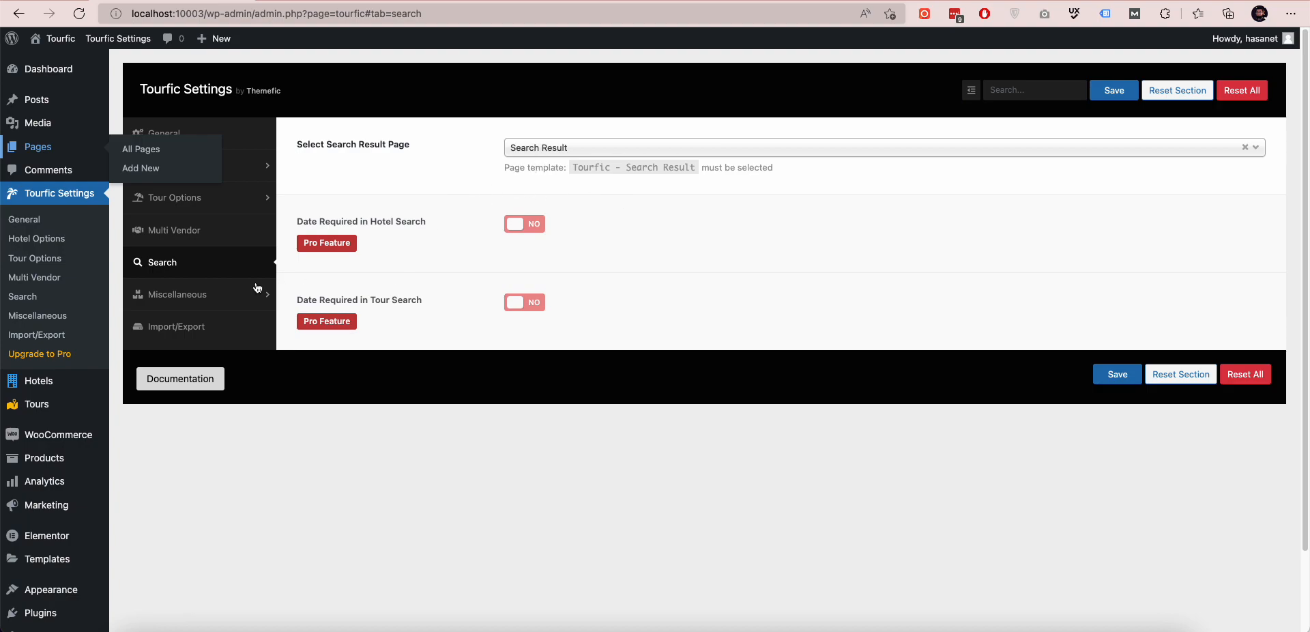
Set the Tourfic tour slug to travel in the permalink settings and save the changes
{"action": "left_click", "coordinate": [203, 300]}
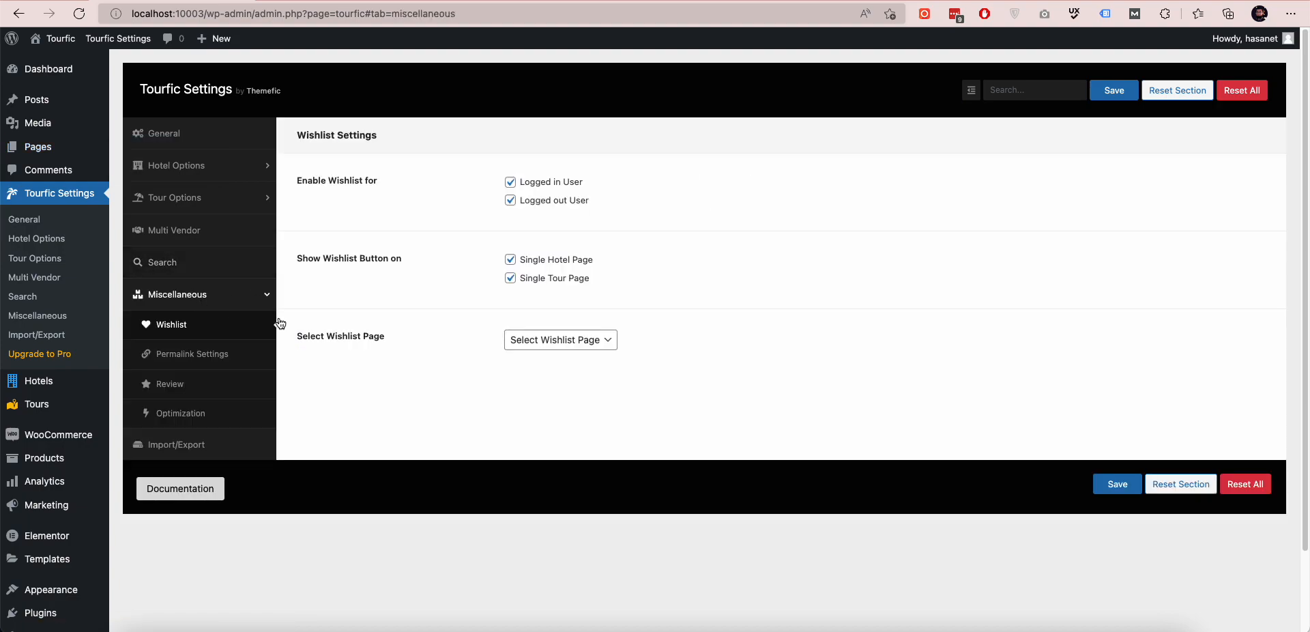
{"action": "left_click", "coordinate": [184, 356]}
{"action": "left_click", "coordinate": [499, 184]}
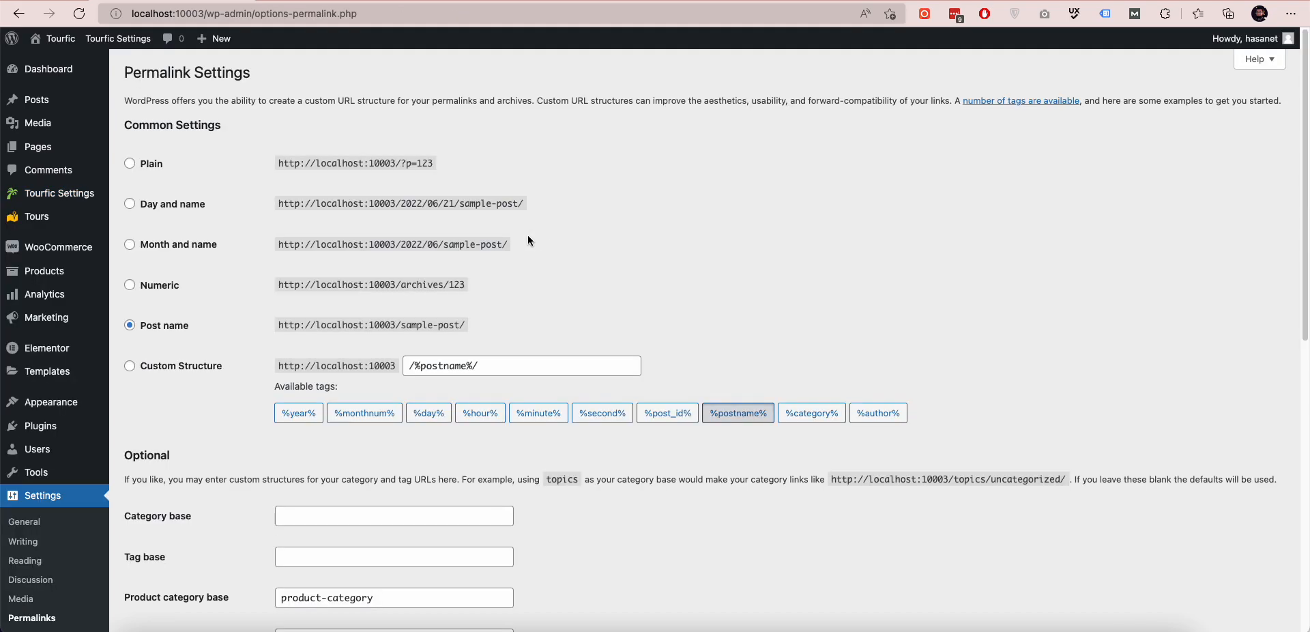
{"action": "scroll", "coordinate": [510, 295], "scroll_direction": "down", "scroll_amount": 8}
{"action": "scroll", "coordinate": [510, 295], "scroll_direction": "down", "scroll_amount": 1}
{"action": "left_click", "coordinate": [302, 210]}
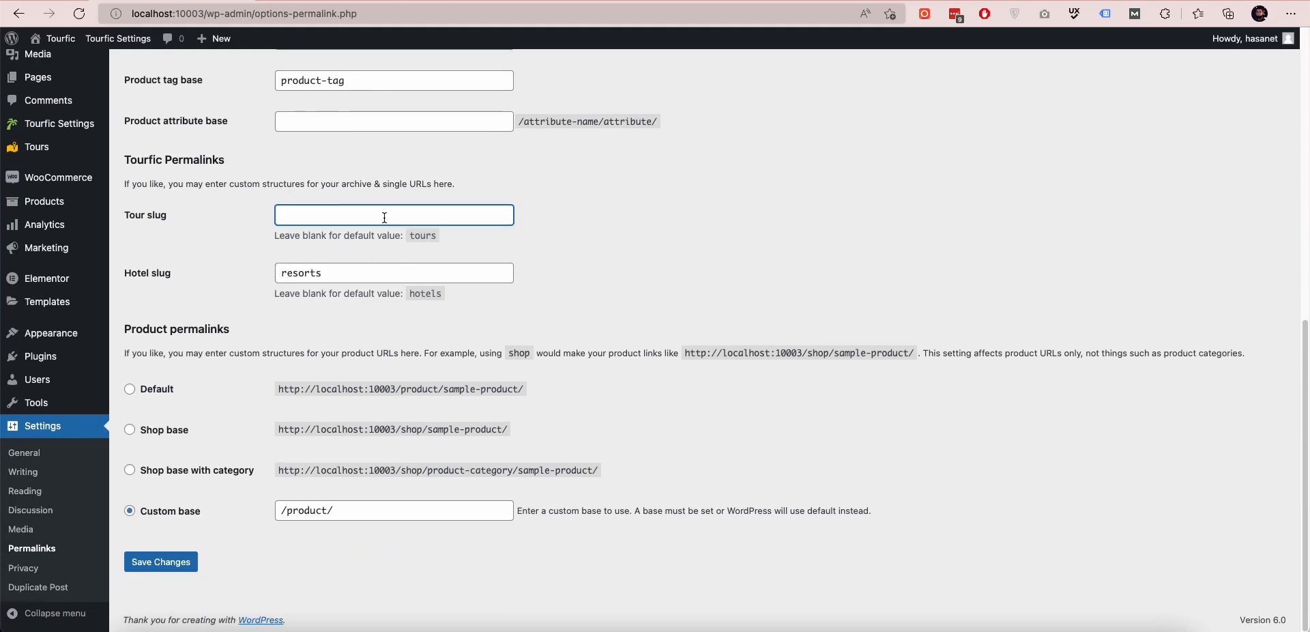
{"action": "type", "text": "t"}
{"action": "type", "text": "rabe"}
{"action": "key", "text": "BackSpace"}
{"action": "key", "text": "BackSpace"}
{"action": "type", "text": "v"}
{"action": "left_click", "coordinate": [154, 573]}
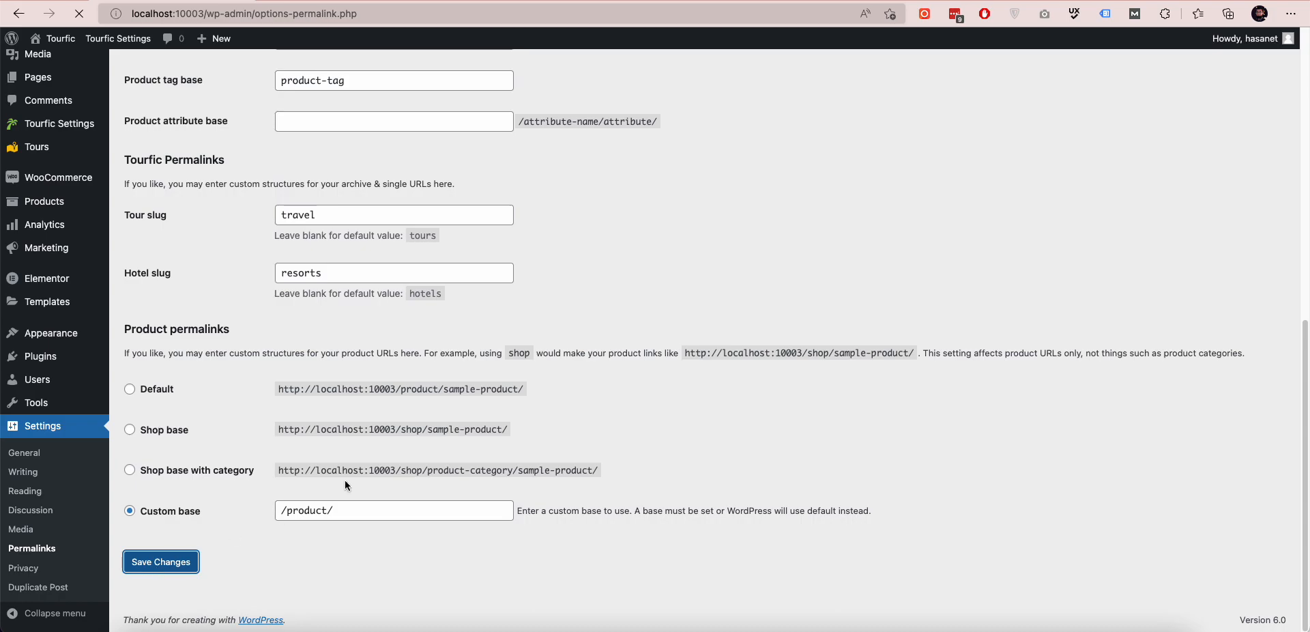
Add the tour destinations Dhaka, London and Toronto
{"action": "mouse_move", "coordinate": [77, 222]}
{"action": "left_click", "coordinate": [162, 265]}
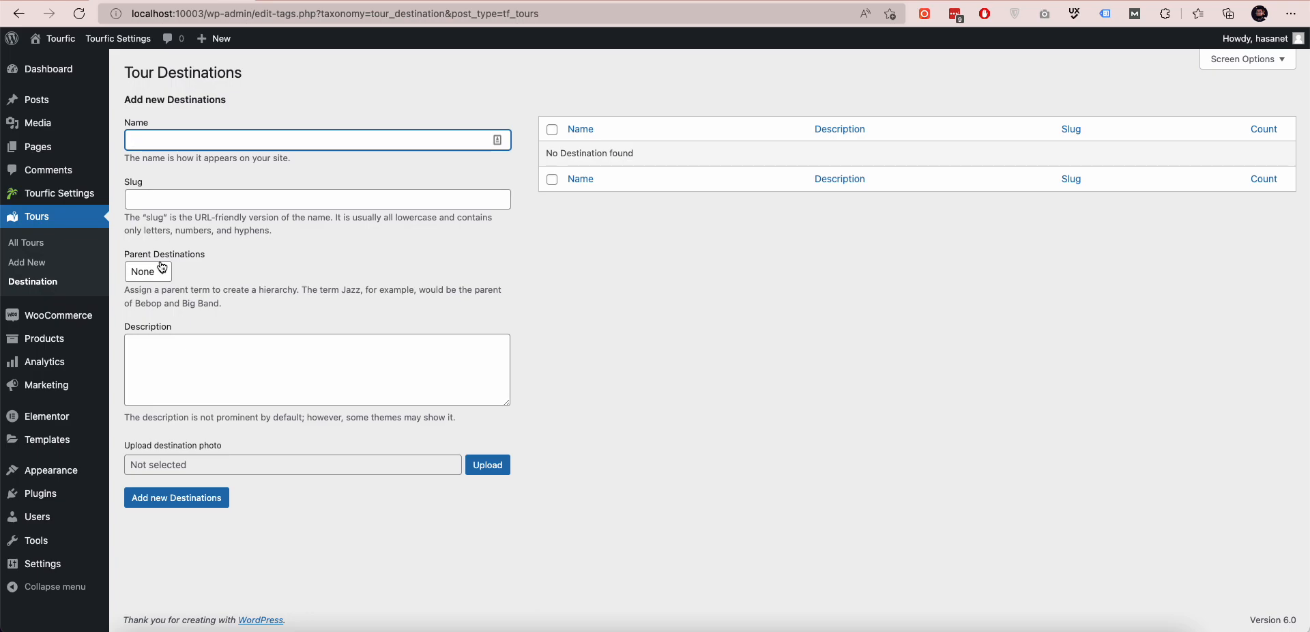
{"action": "type", "text": "Dha"}
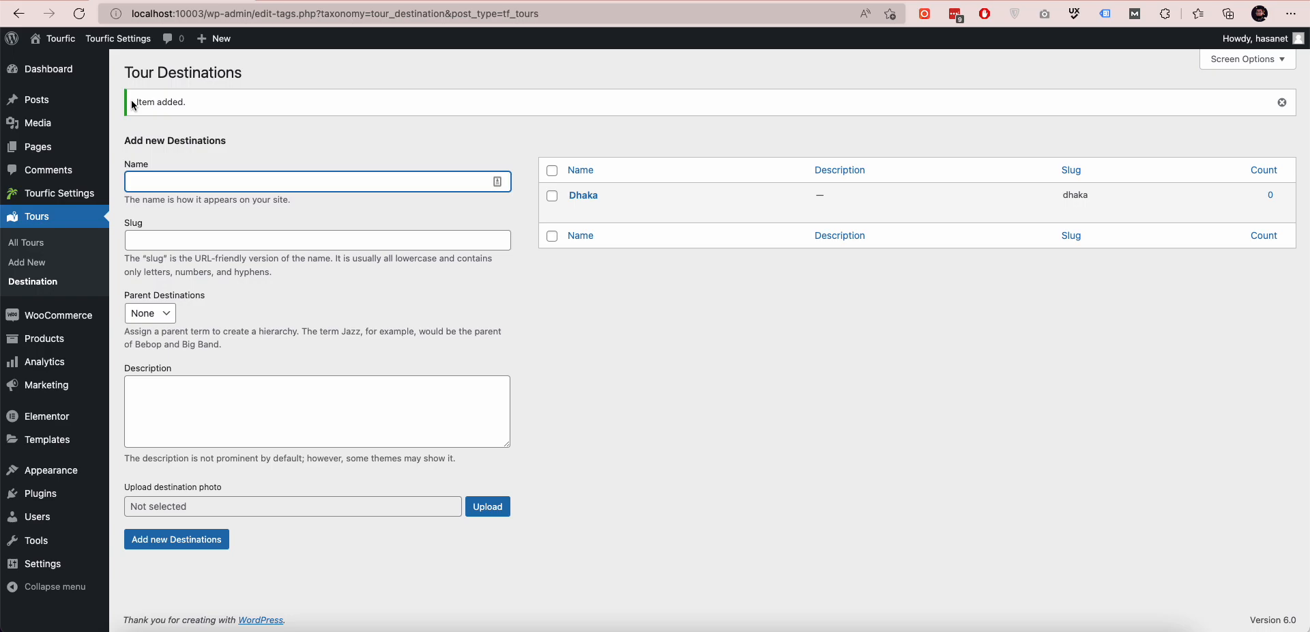
{"action": "type", "text": "London"}
{"action": "key", "text": "Return"}
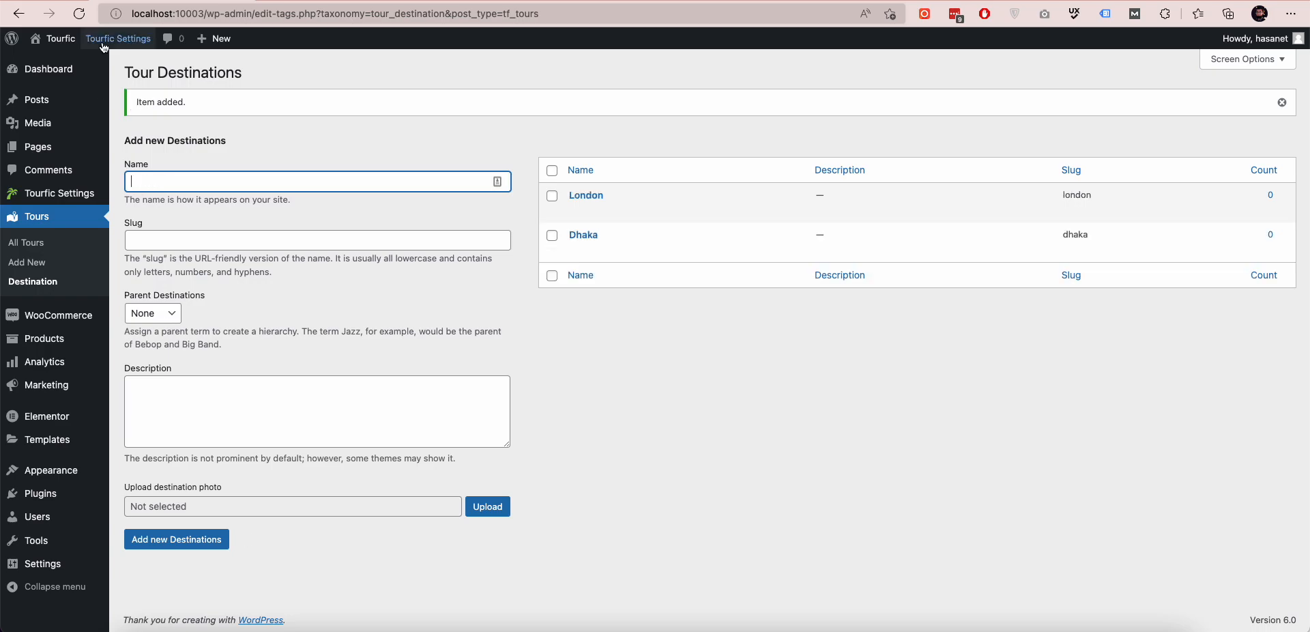
{"action": "type", "text": "Toronto"}
{"action": "key", "text": "Return"}
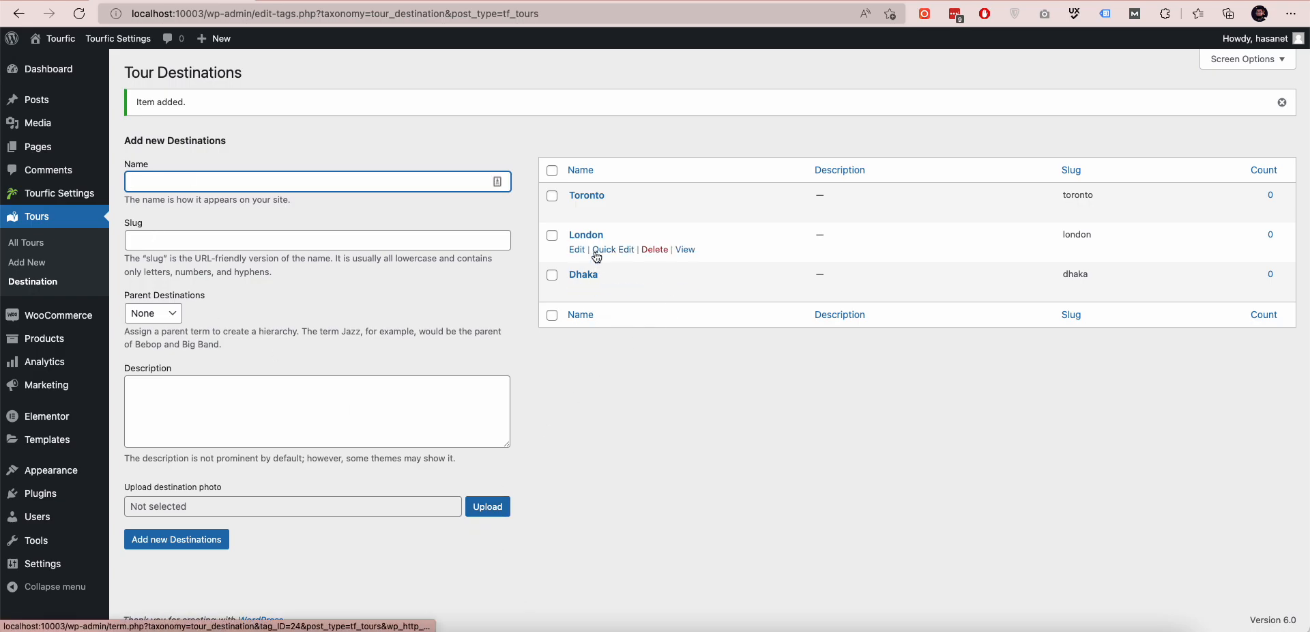
Set indoors-4234071_1920.jpeg from the media library as the London destination's photo and update the destination
{"action": "left_click", "coordinate": [580, 253]}
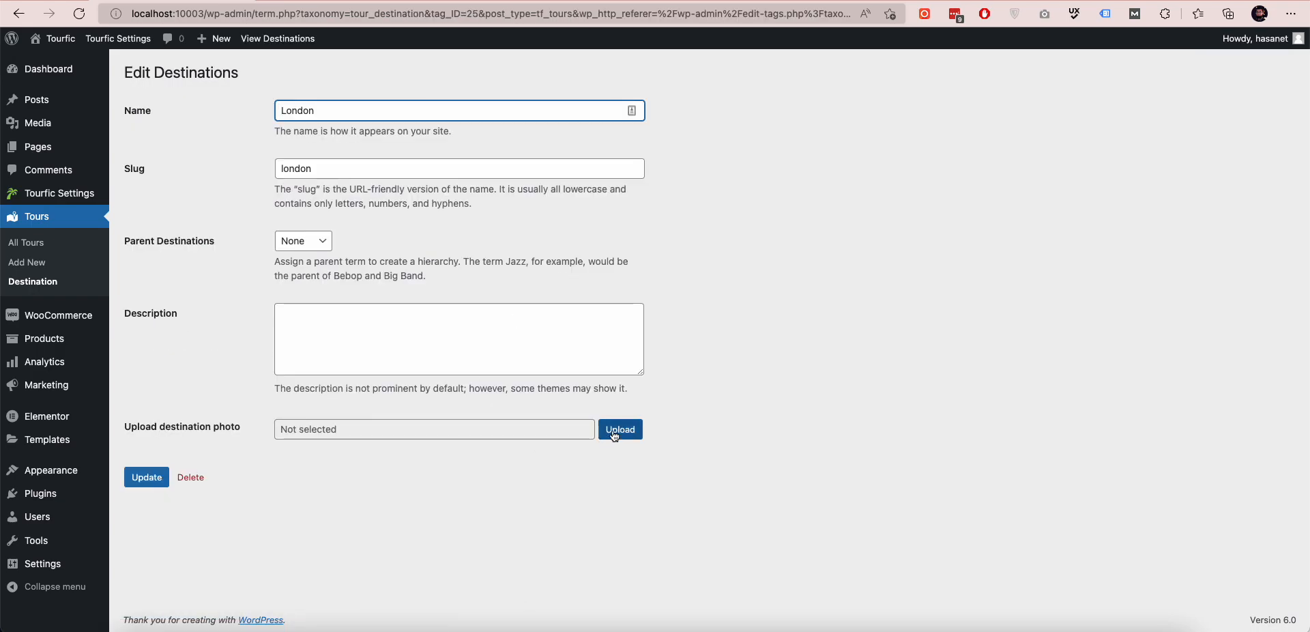
{"action": "left_click", "coordinate": [610, 434]}
{"action": "left_click", "coordinate": [289, 208]}
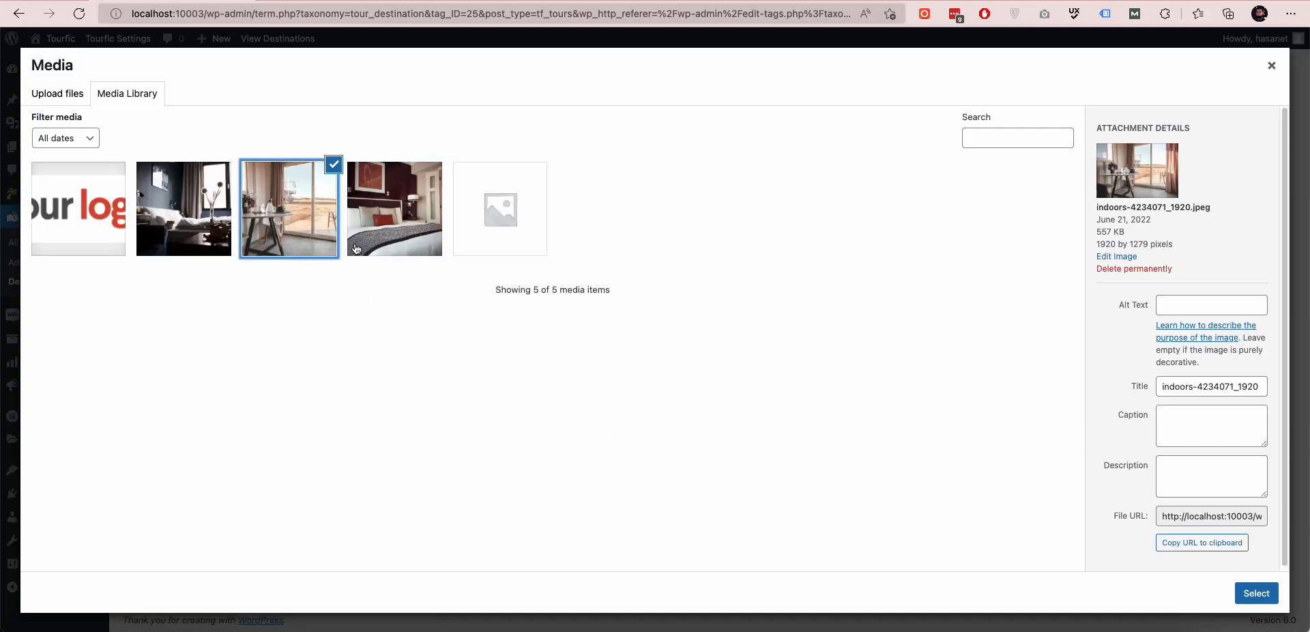
{"action": "left_click", "coordinate": [1259, 592]}
{"action": "left_click", "coordinate": [156, 576]}
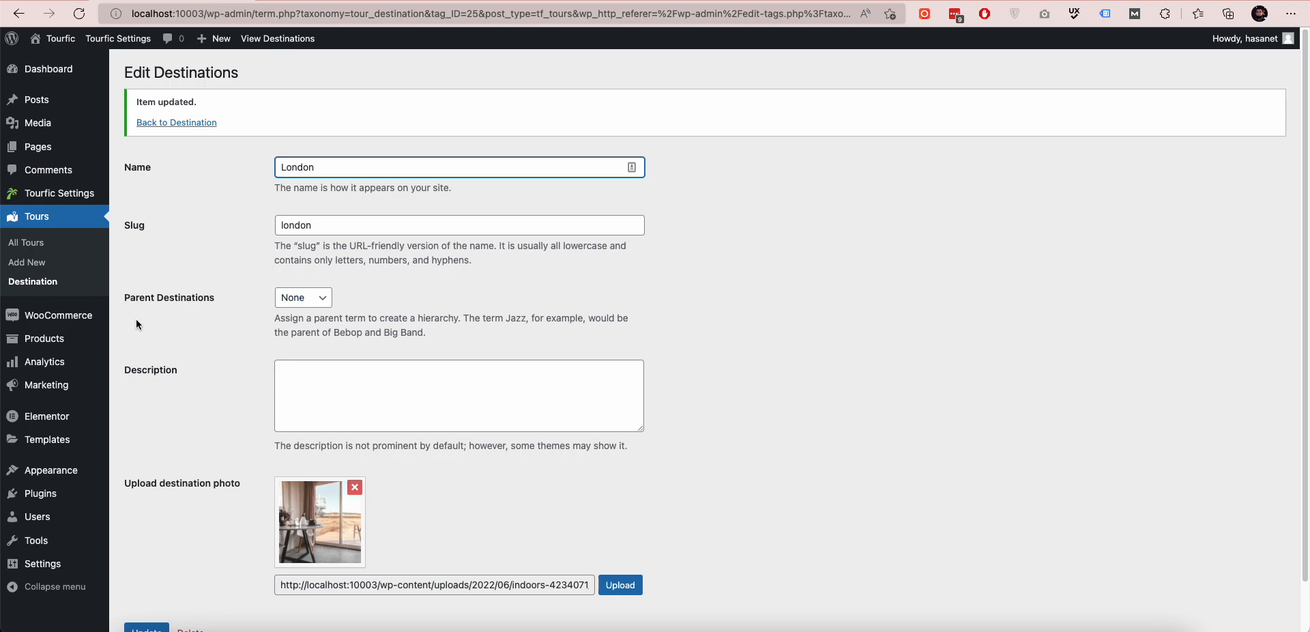
Start a new tour and fill its description with the first paragraph copied from the Lorem Ipsum Texts Google Docs document
{"action": "left_click", "coordinate": [27, 263]}
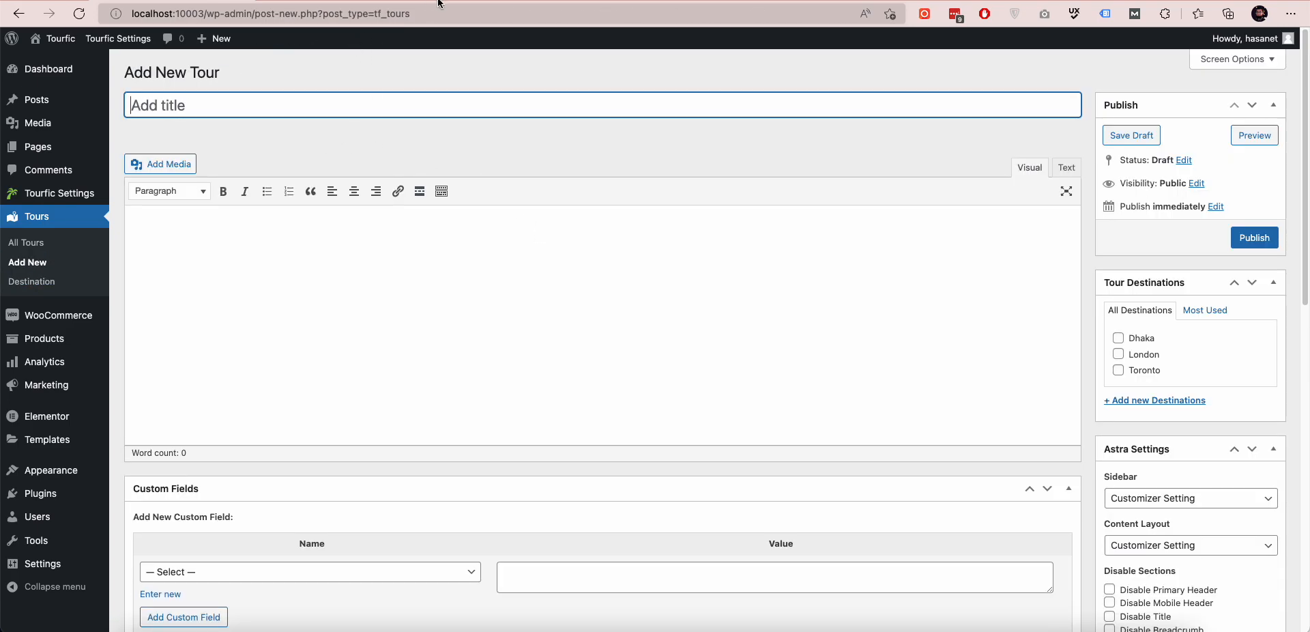
{"action": "key", "text": "ctrl+t"}
{"action": "type", "text": "lore"}
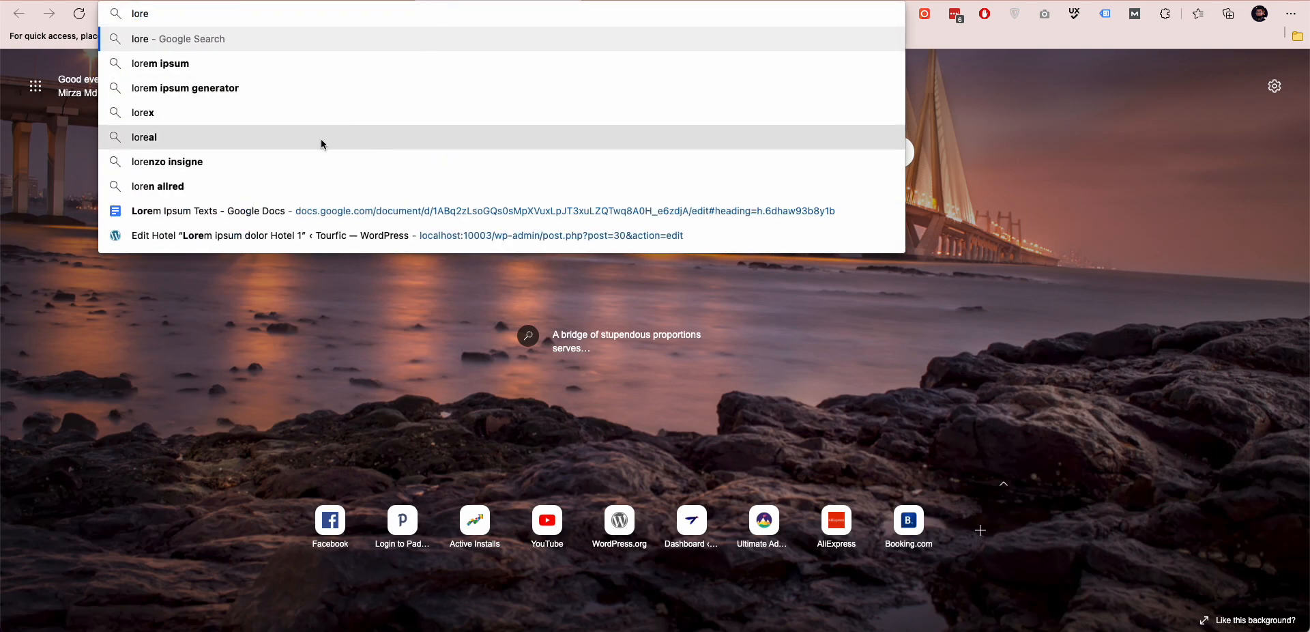
{"action": "left_click", "coordinate": [263, 211]}
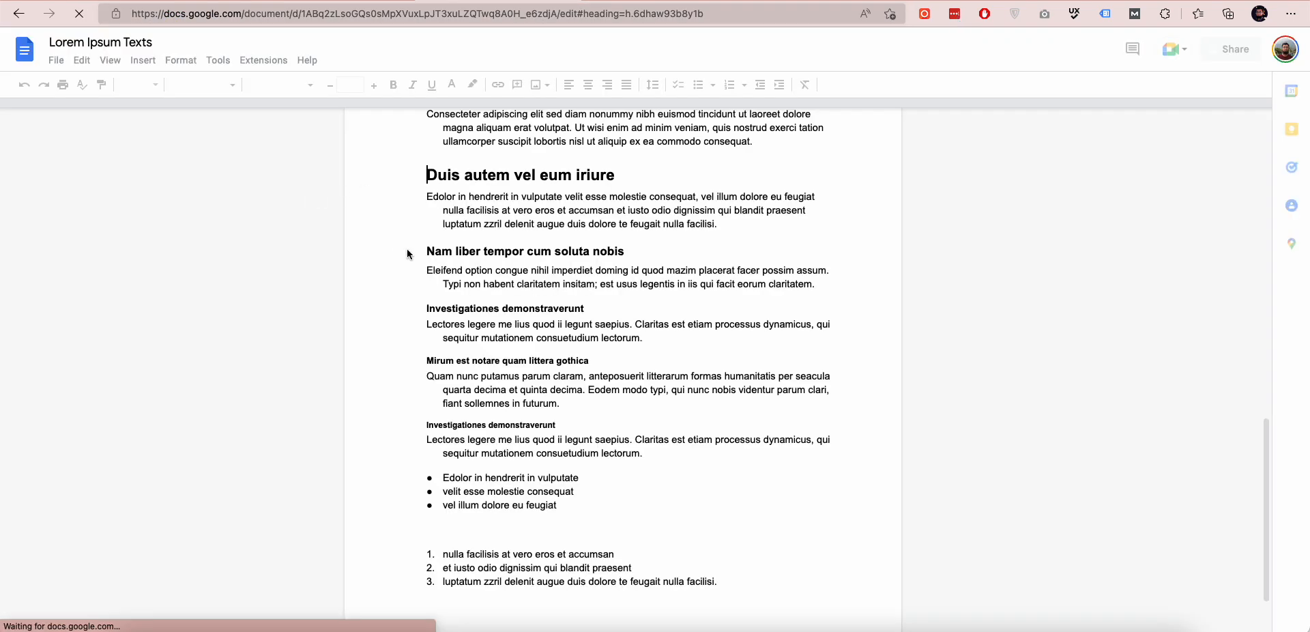
{"action": "left_click_drag", "start_coordinate": [403, 199], "coordinate": [366, 195]}
{"action": "key", "text": "ctrl+c"}
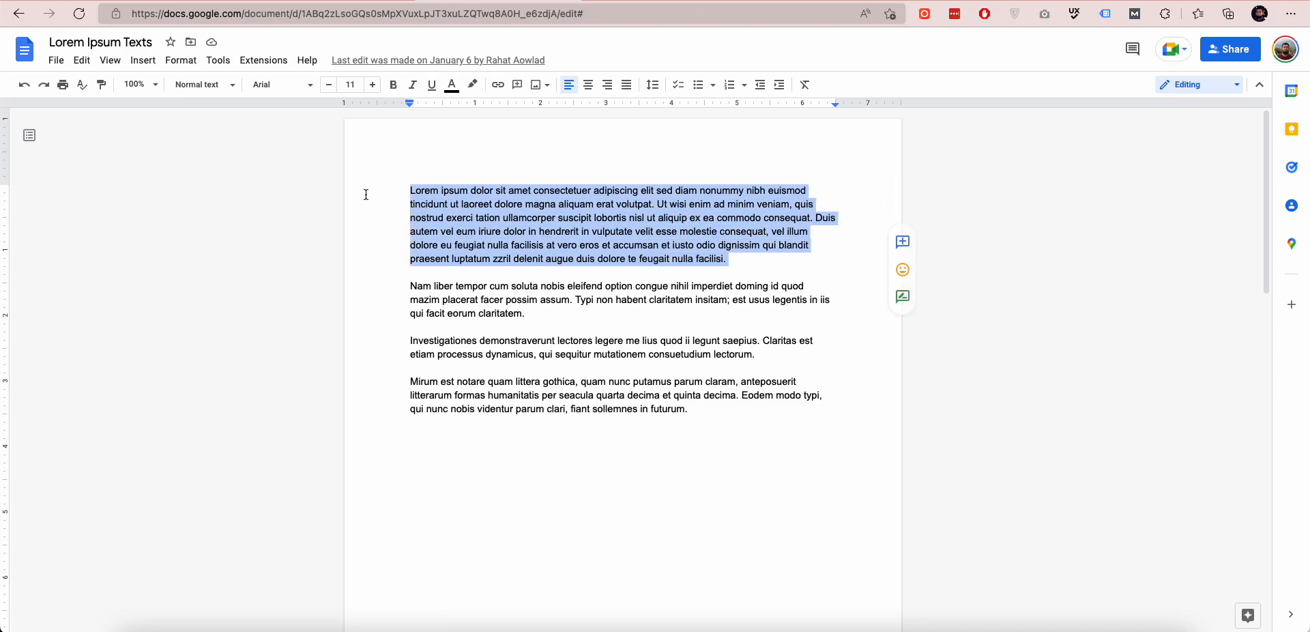
{"action": "left_click", "coordinate": [190, 1]}
{"action": "left_click", "coordinate": [417, 311]}
{"action": "key", "text": "ctrl+v"}
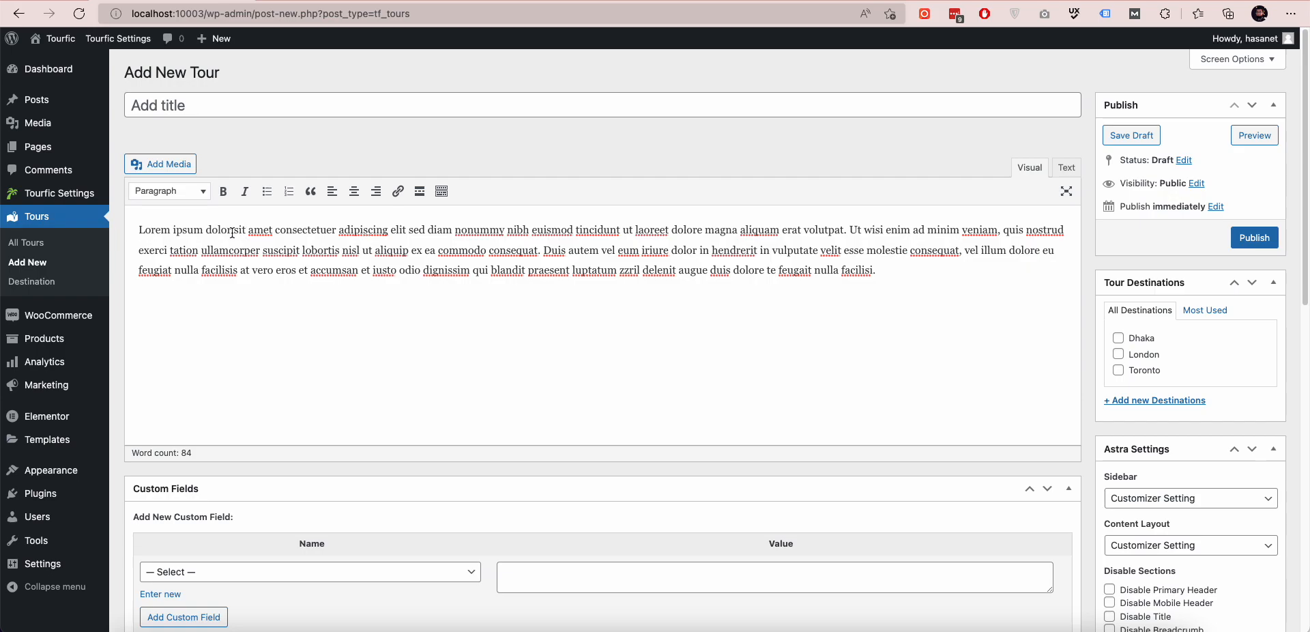
Title the tour "Lorem ipsum dolor 5 Days City Tour", reusing the first three words of the description
{"action": "left_click_drag", "start_coordinate": [232, 233], "coordinate": [124, 227]}
{"action": "key", "text": "ctrl+c"}
{"action": "left_click", "coordinate": [197, 105]}
{"action": "key", "text": "ctrl+v"}
{"action": "type", "text": "5 Days City Tour"}
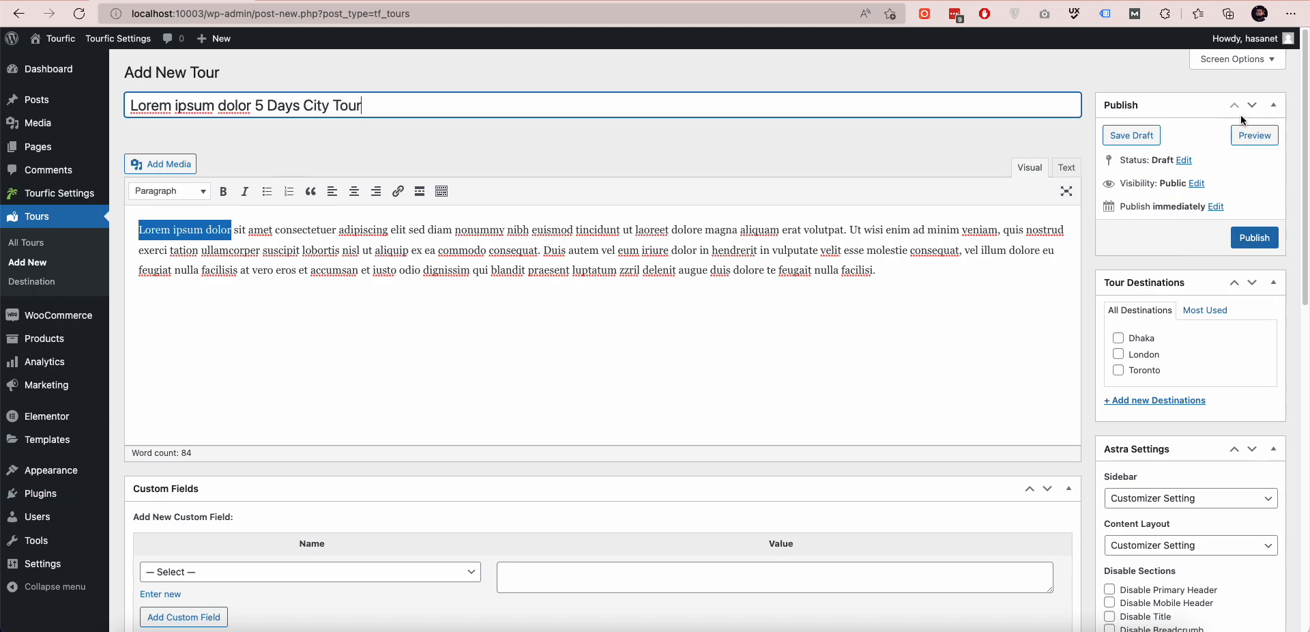
Hide the Custom Fields, Discussion and Author boxes on the tour editing screen
{"action": "left_click", "coordinate": [1234, 60]}
{"action": "left_click", "coordinate": [268, 122]}
{"action": "left_click", "coordinate": [164, 120]}
{"action": "left_click", "coordinate": [348, 121]}
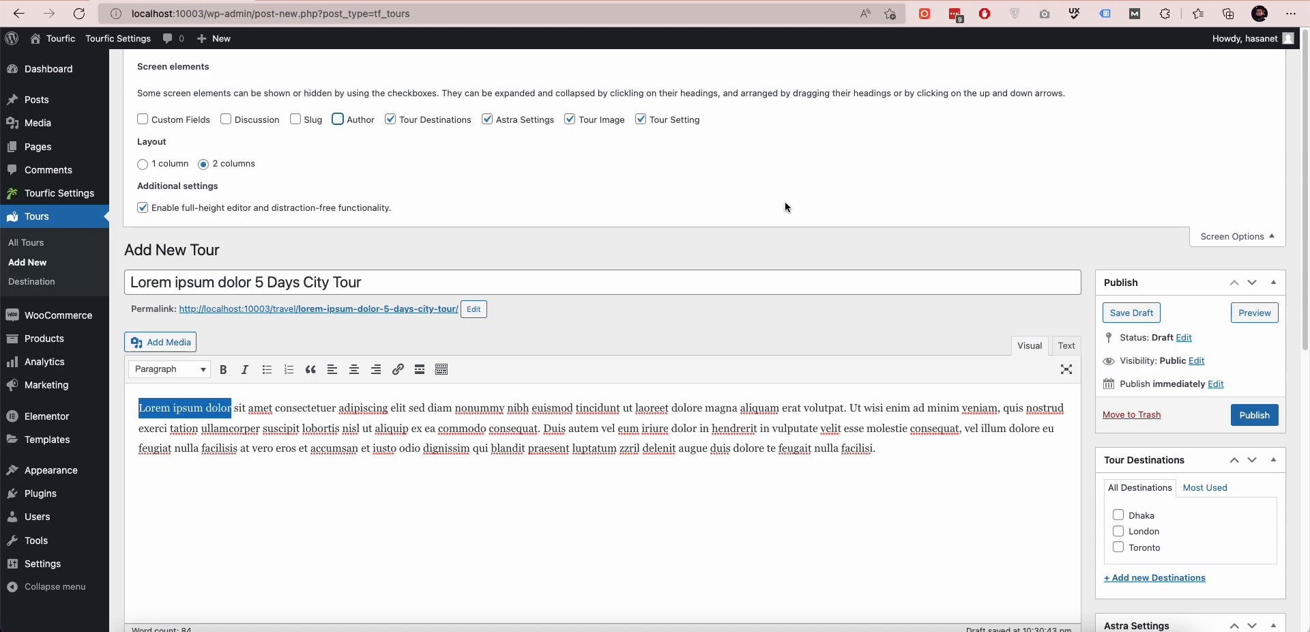
{"action": "left_click", "coordinate": [1232, 236]}
Create the tour gallery from the three interior room photos in the media library, keeping the Default single page layout
{"action": "scroll", "coordinate": [1014, 298], "scroll_direction": "down", "scroll_amount": 5}
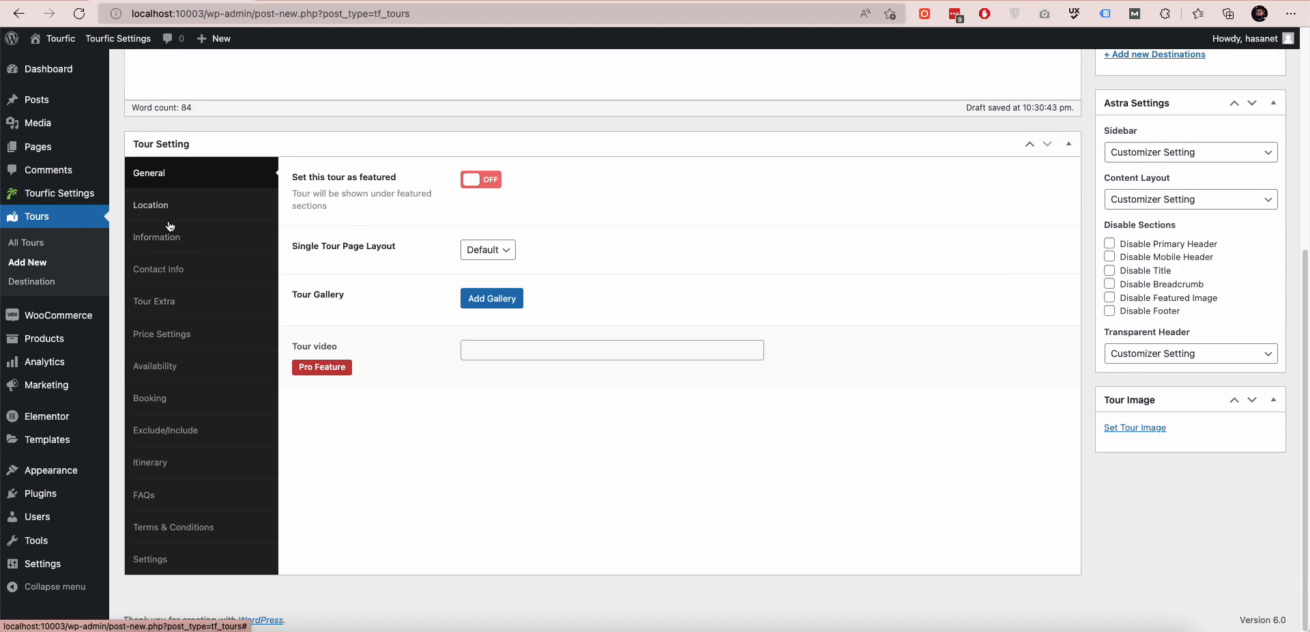
{"action": "scroll", "coordinate": [569, 224], "scroll_direction": "up", "scroll_amount": 2}
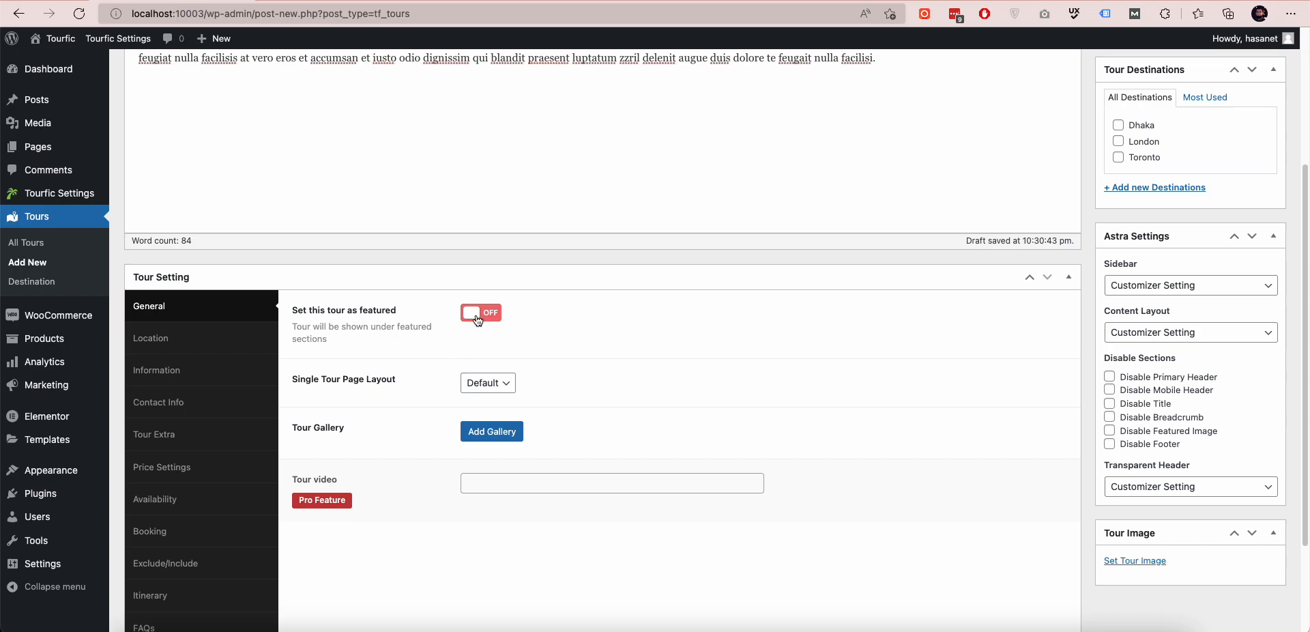
{"action": "left_click", "coordinate": [487, 383]}
{"action": "left_click", "coordinate": [489, 383]}
{"action": "left_click", "coordinate": [492, 431]}
{"action": "left_click", "coordinate": [338, 234]}
{"action": "left_click", "coordinate": [417, 206]}
{"action": "left_click", "coordinate": [519, 207]}
{"action": "left_click", "coordinate": [1227, 593]}
{"action": "left_click", "coordinate": [1242, 593]}
Enter the tour's street address and country as the manual tour location
{"action": "scroll", "coordinate": [490, 464], "scroll_direction": "down", "scroll_amount": 2}
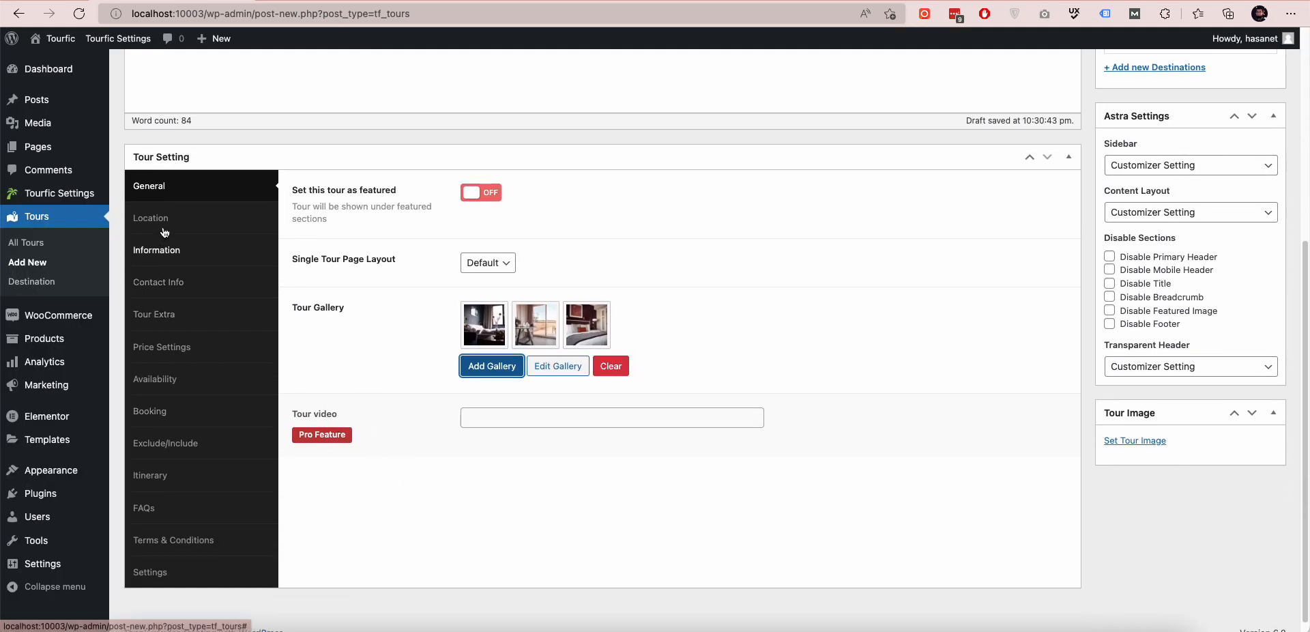
{"action": "left_click", "coordinate": [168, 221]}
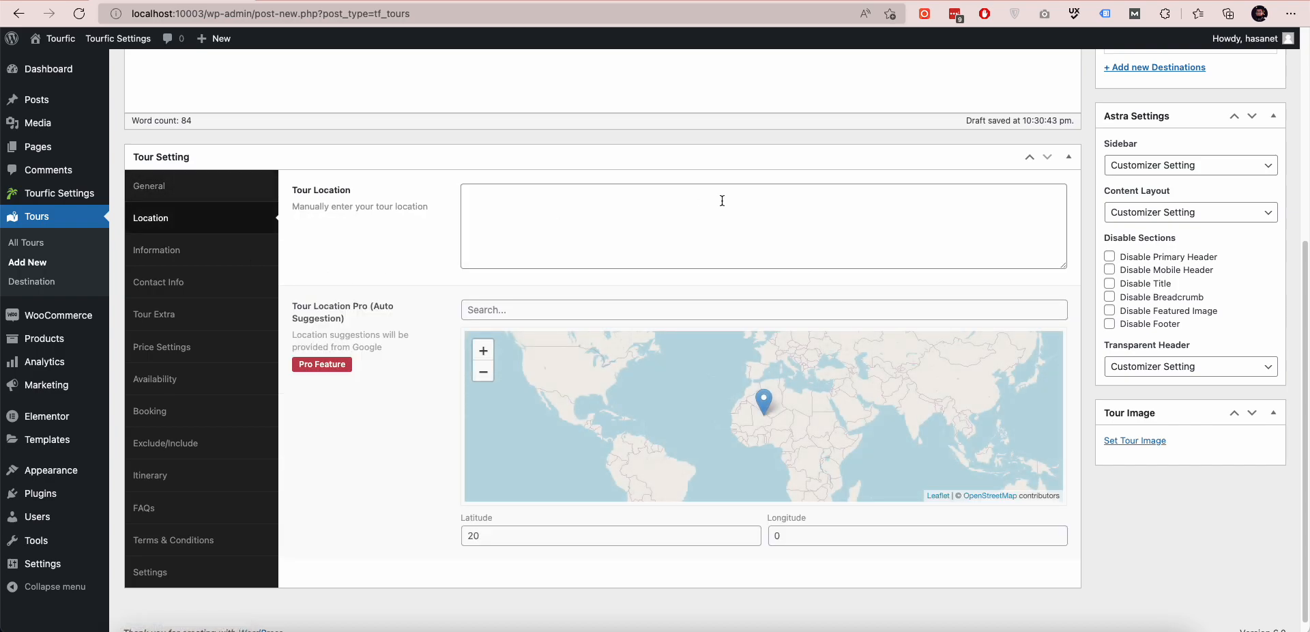
{"action": "scroll", "coordinate": [727, 268], "scroll_direction": "up", "scroll_amount": 3}
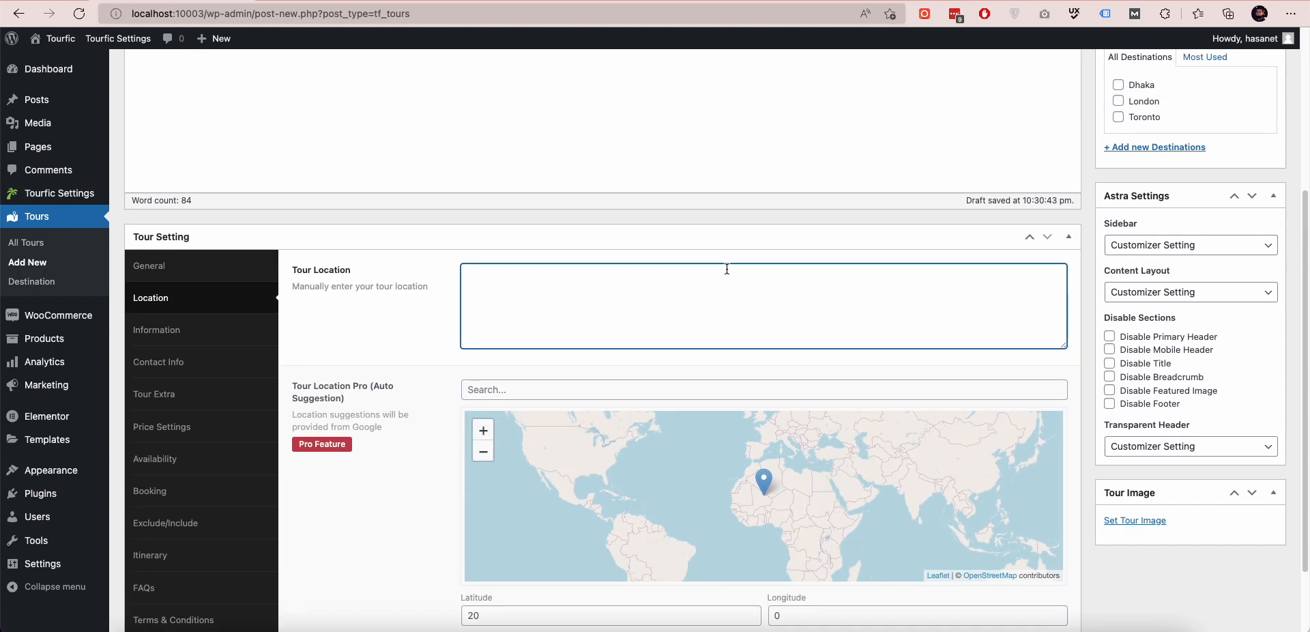
{"action": "scroll", "coordinate": [727, 268], "scroll_direction": "up", "scroll_amount": 1}
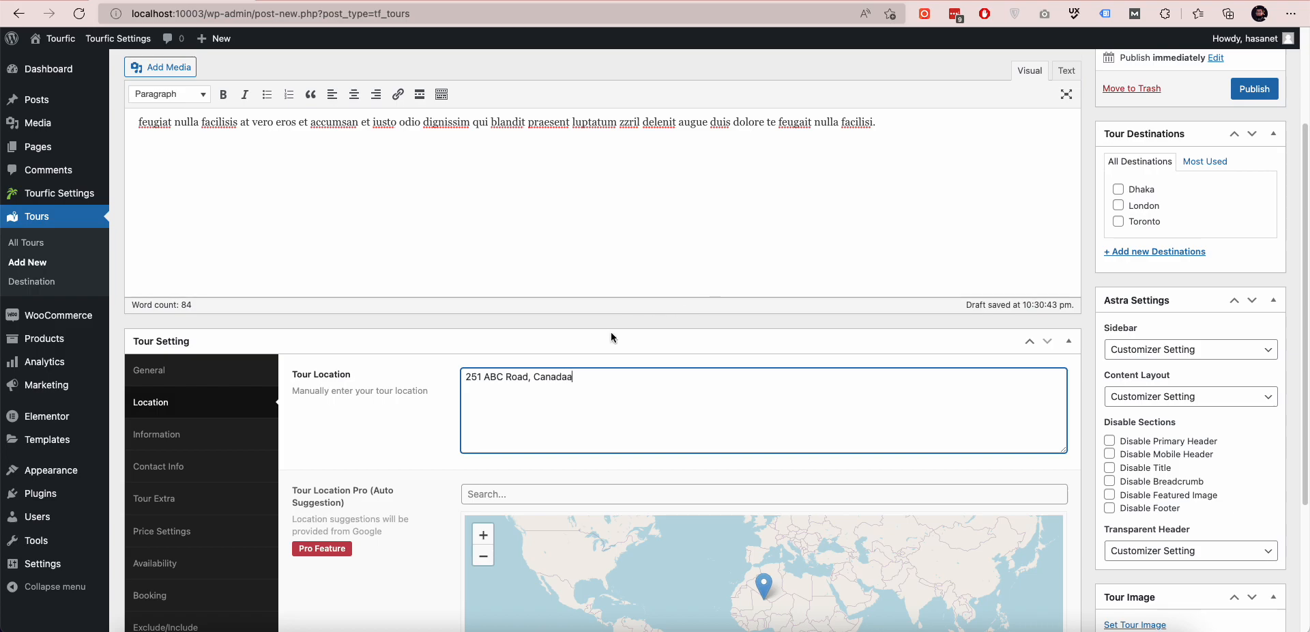
Set the tour duration to 1 Day and the tour type to Fixed in the tour's information settings
{"action": "scroll", "coordinate": [403, 443], "scroll_direction": "down", "scroll_amount": 3}
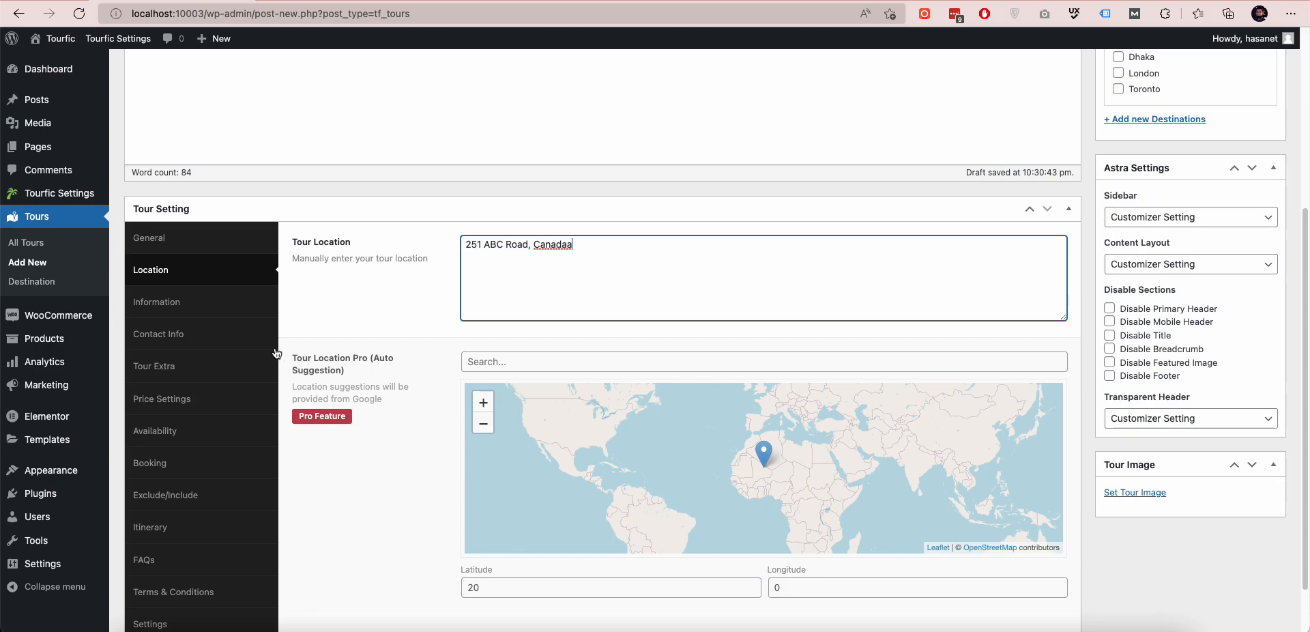
{"action": "scroll", "coordinate": [190, 307], "scroll_direction": "down", "scroll_amount": 2}
{"action": "scroll", "coordinate": [203, 353], "scroll_direction": "up", "scroll_amount": 3}
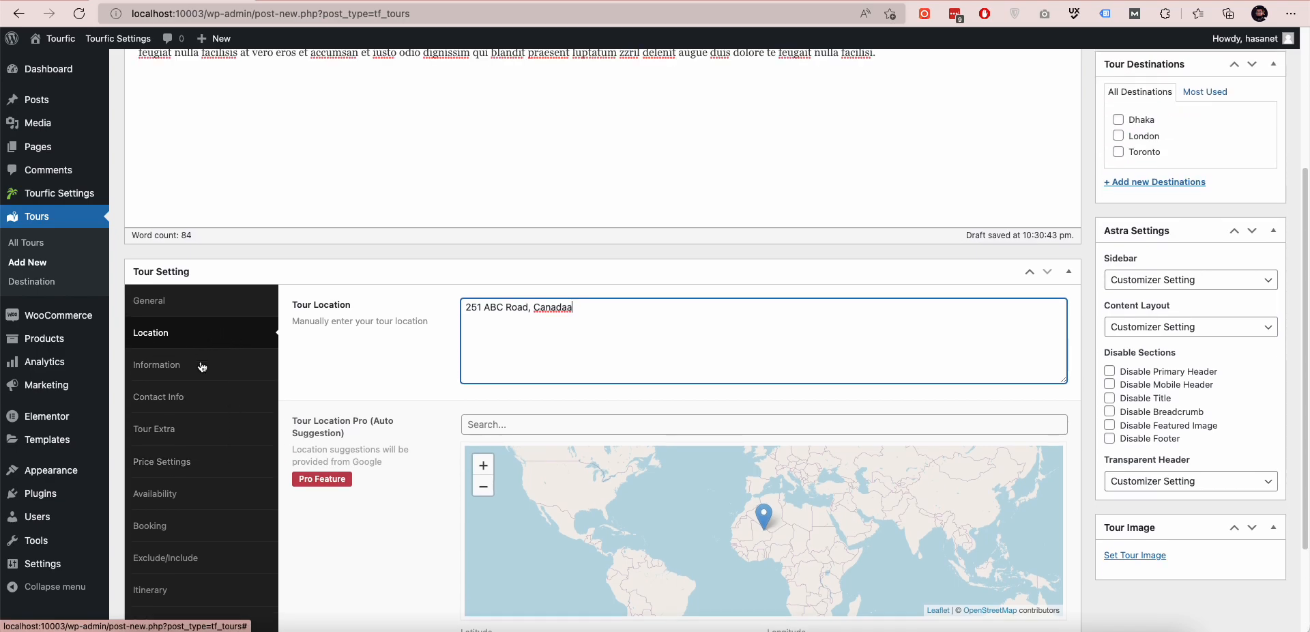
{"action": "left_click", "coordinate": [203, 355]}
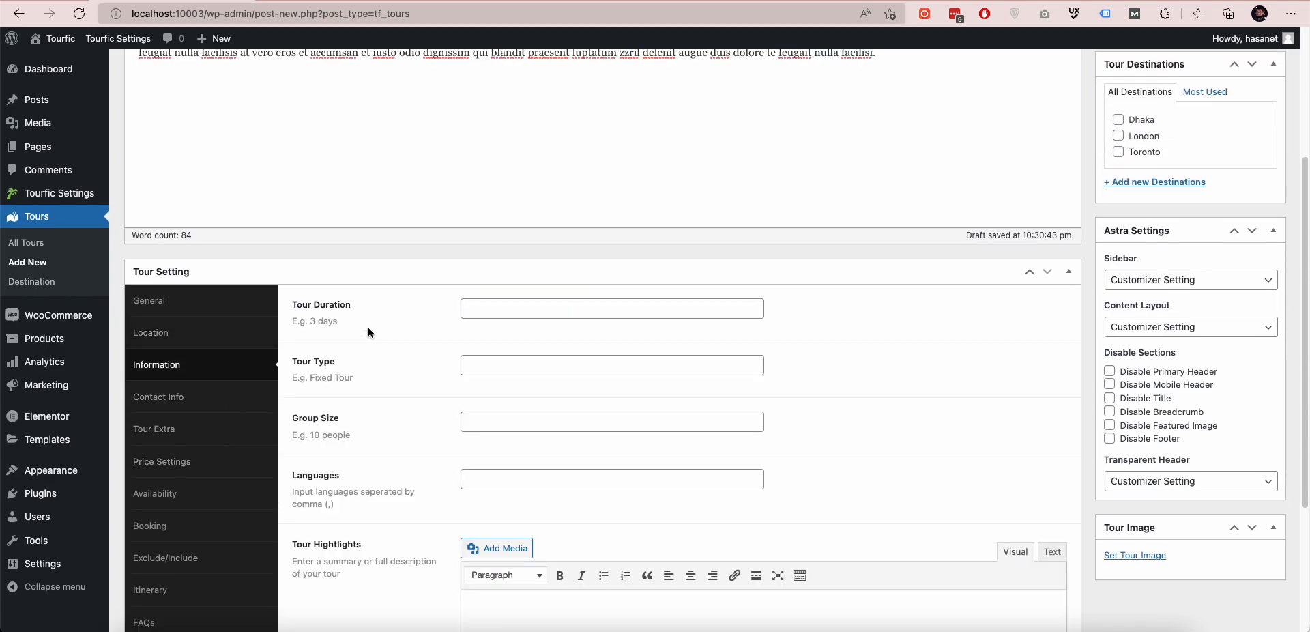
{"action": "left_click", "coordinate": [486, 307]}
{"action": "scroll", "coordinate": [458, 391], "scroll_direction": "up", "scroll_amount": 2}
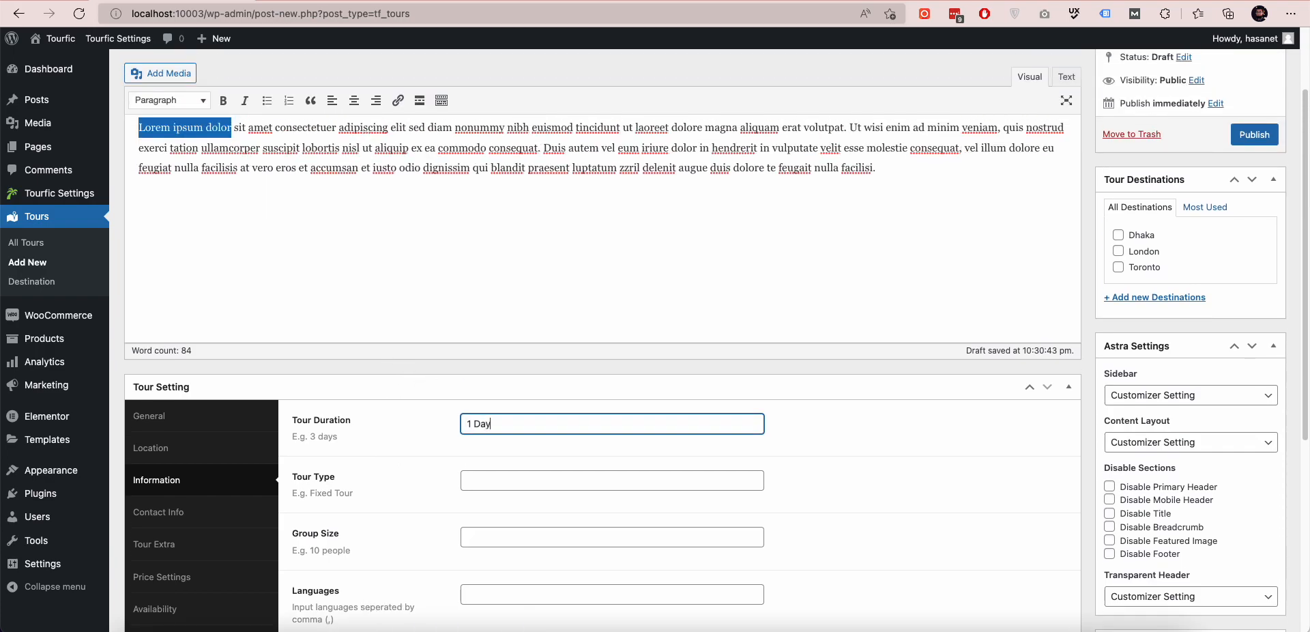
{"action": "key", "text": "Tab"}
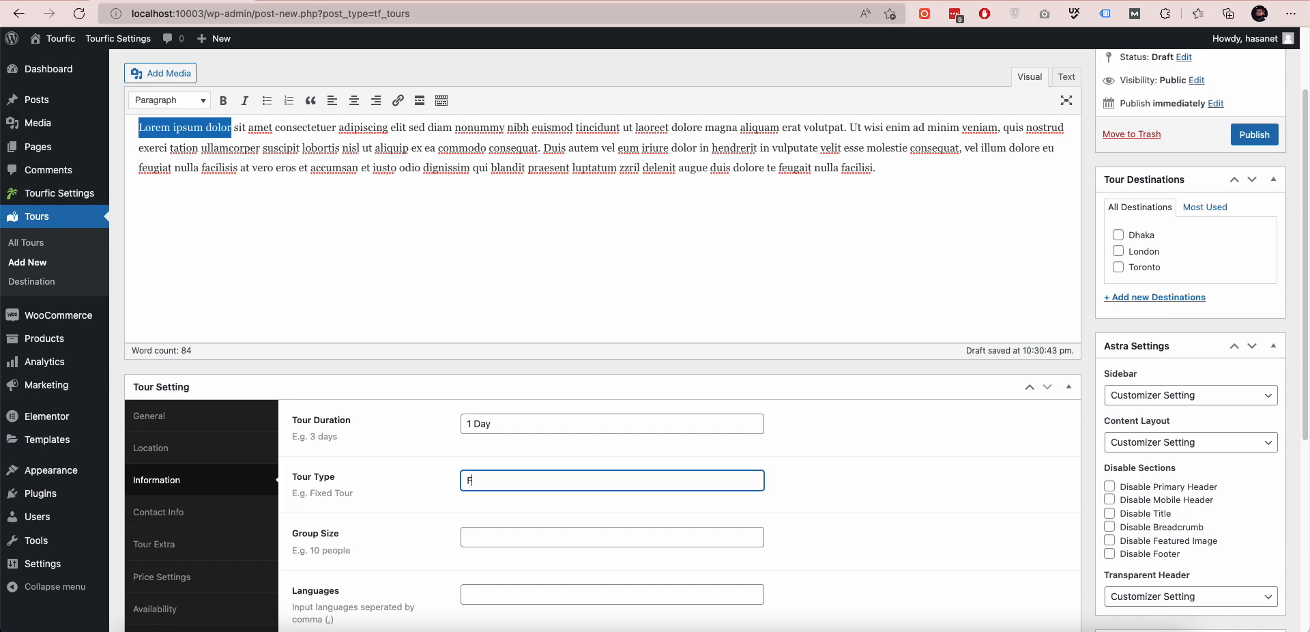
{"action": "key", "text": "Tab"}
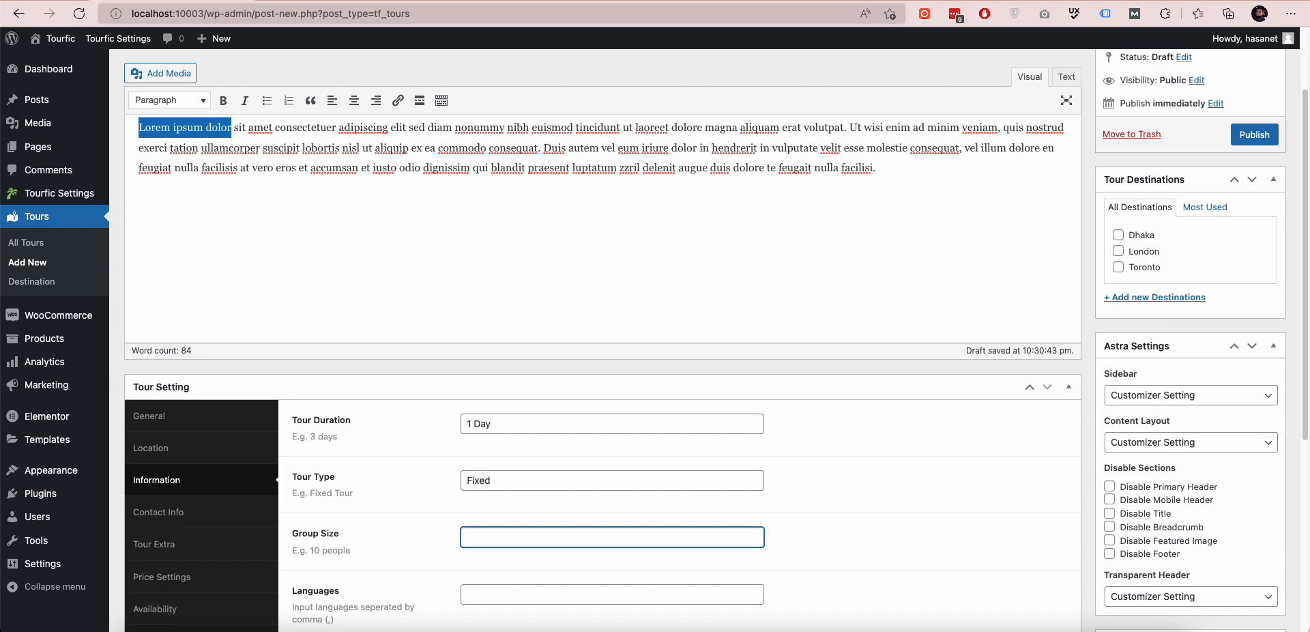
Set the group size to 20 and the tour languages to English, Hindi, French
{"action": "type", "text": "20"}
{"action": "scroll", "coordinate": [498, 423], "scroll_direction": "down", "scroll_amount": 1}
{"action": "left_click", "coordinate": [527, 571]}
{"action": "scroll", "coordinate": [789, 508], "scroll_direction": "down", "scroll_amount": 4}
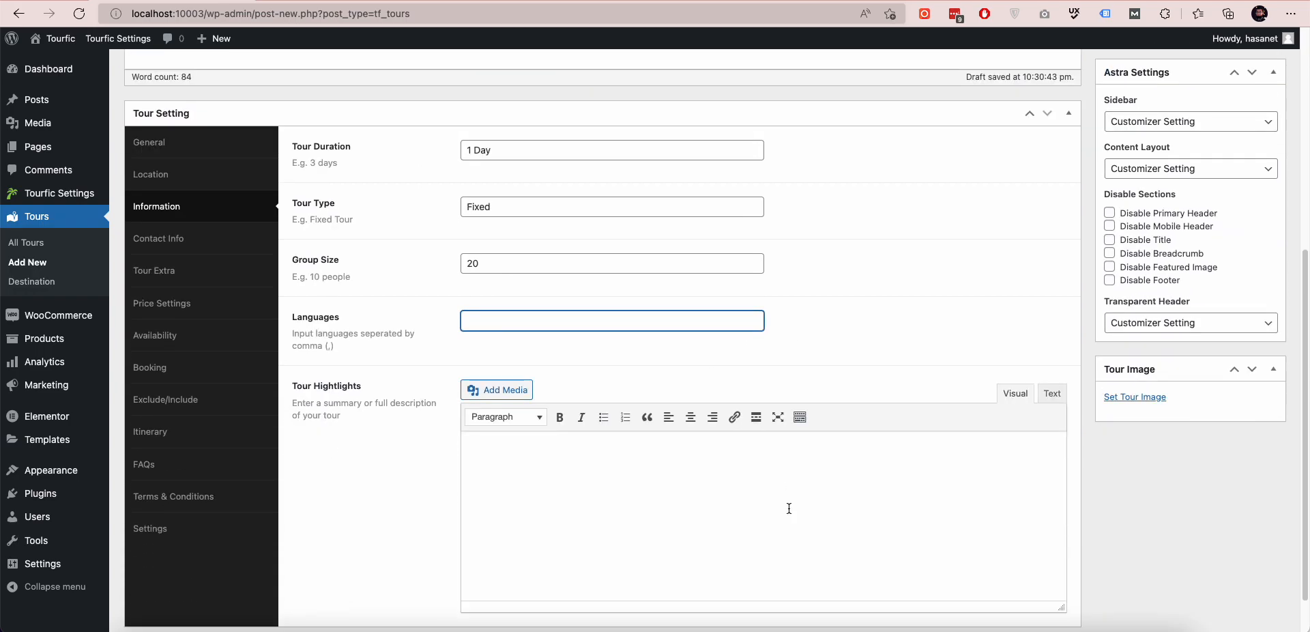
{"action": "type", "text": "English, Hindi, French"}
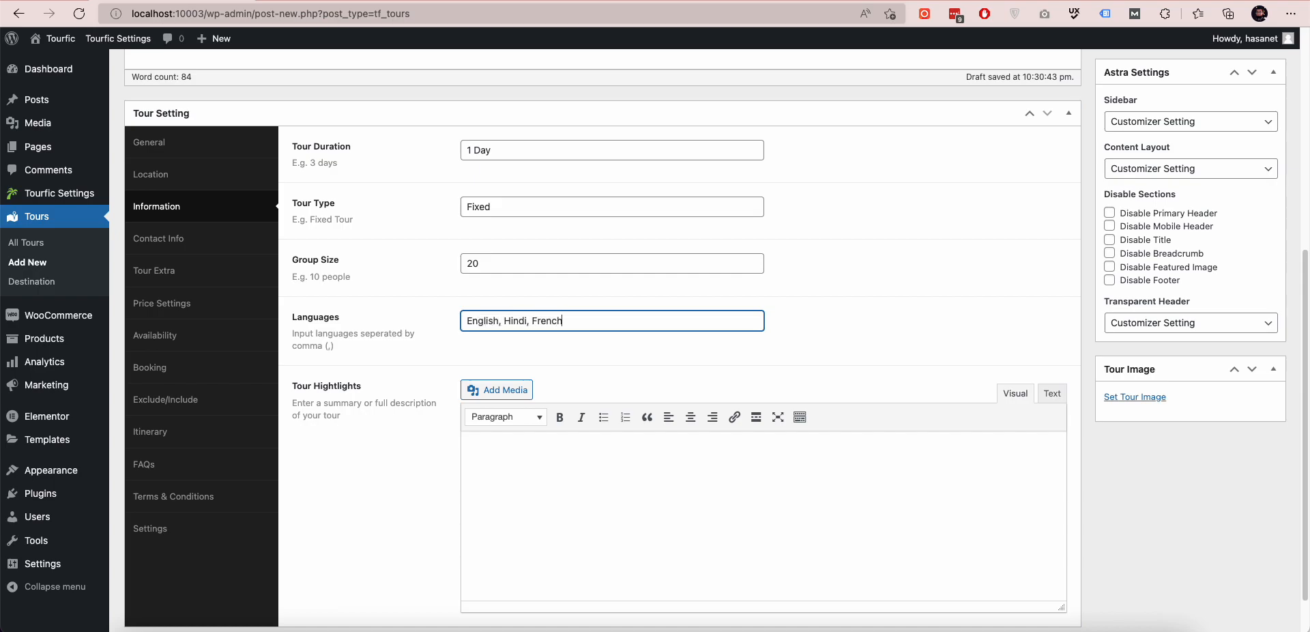
Copy the three-item bulleted list from the Lorem Ipsum Texts document in Google Docs into the tour highlights in WordPress
{"action": "left_click", "coordinate": [824, 509]}
{"action": "scroll", "coordinate": [1199, 387], "scroll_direction": "down", "scroll_amount": 1}
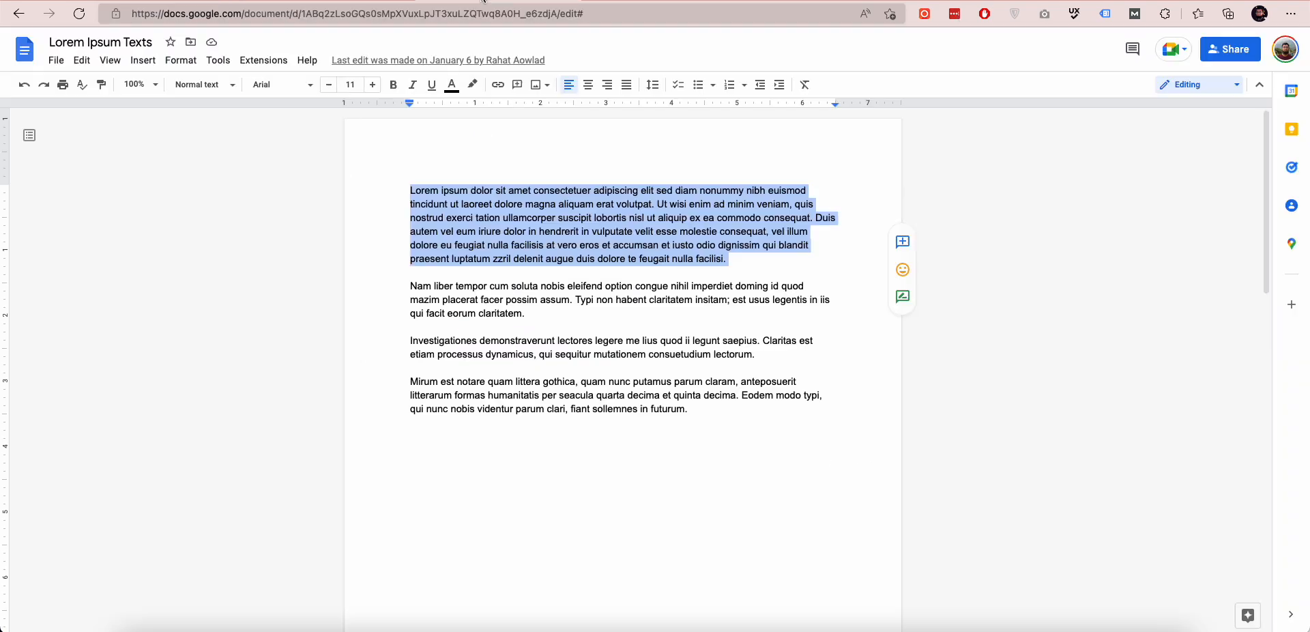
{"action": "scroll", "coordinate": [556, 254], "scroll_direction": "down", "scroll_amount": 15}
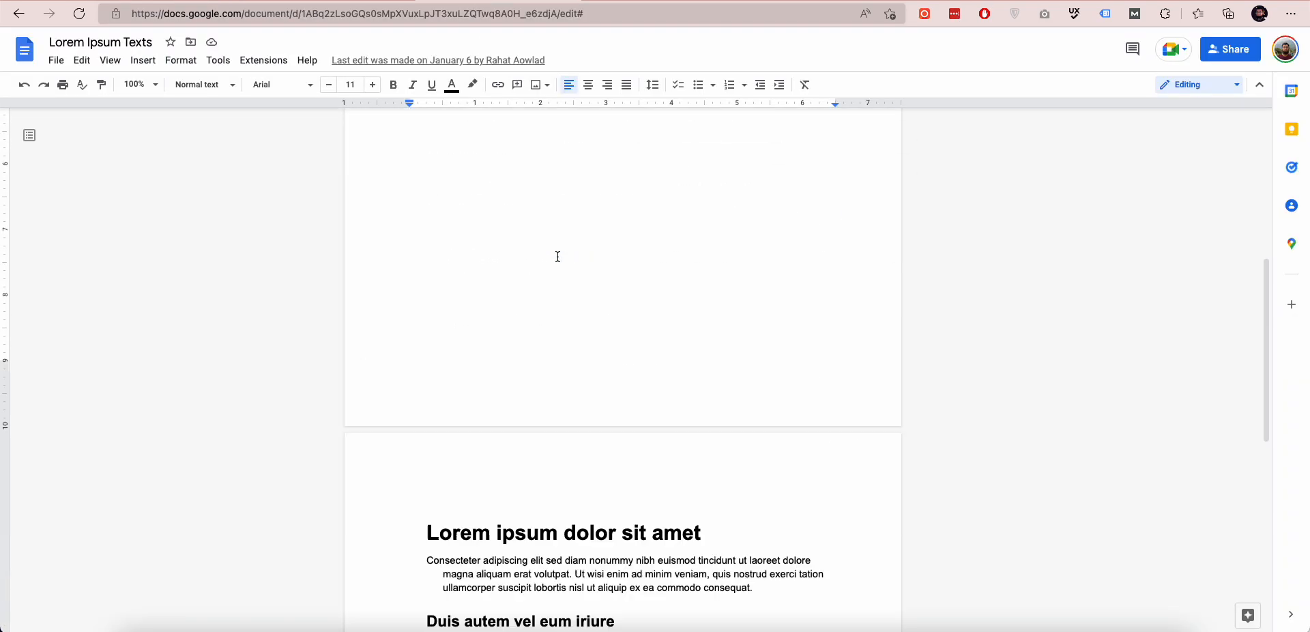
{"action": "left_click_drag", "start_coordinate": [576, 425], "coordinate": [433, 402]}
{"action": "key", "text": "ctrl+c"}
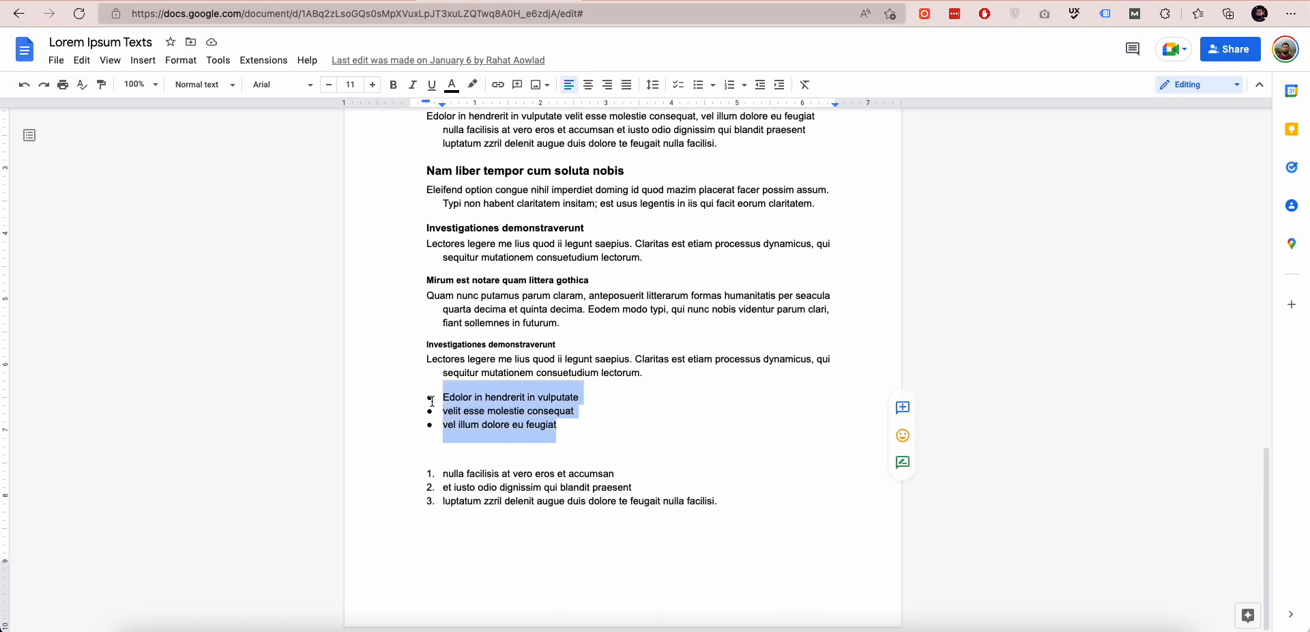
{"action": "left_click", "coordinate": [185, 2]}
{"action": "key", "text": "ctrl+v"}
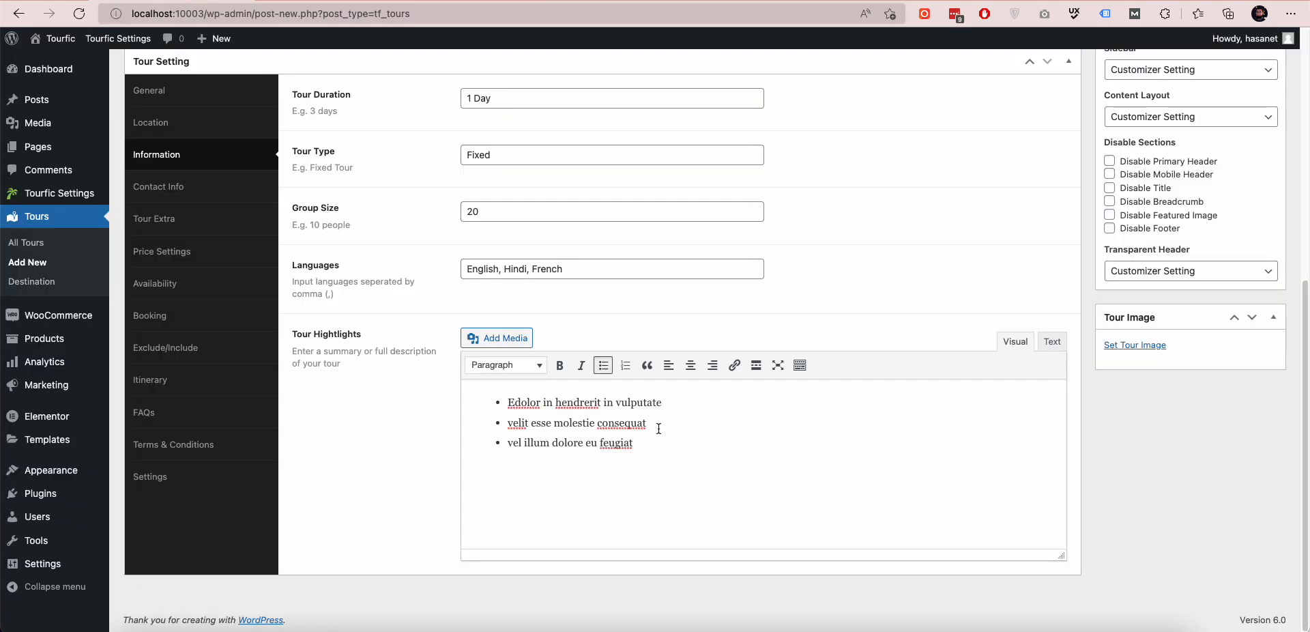
View the tour's contact info fields and add a blank extra service entry to the tour
{"action": "left_click", "coordinate": [157, 187]}
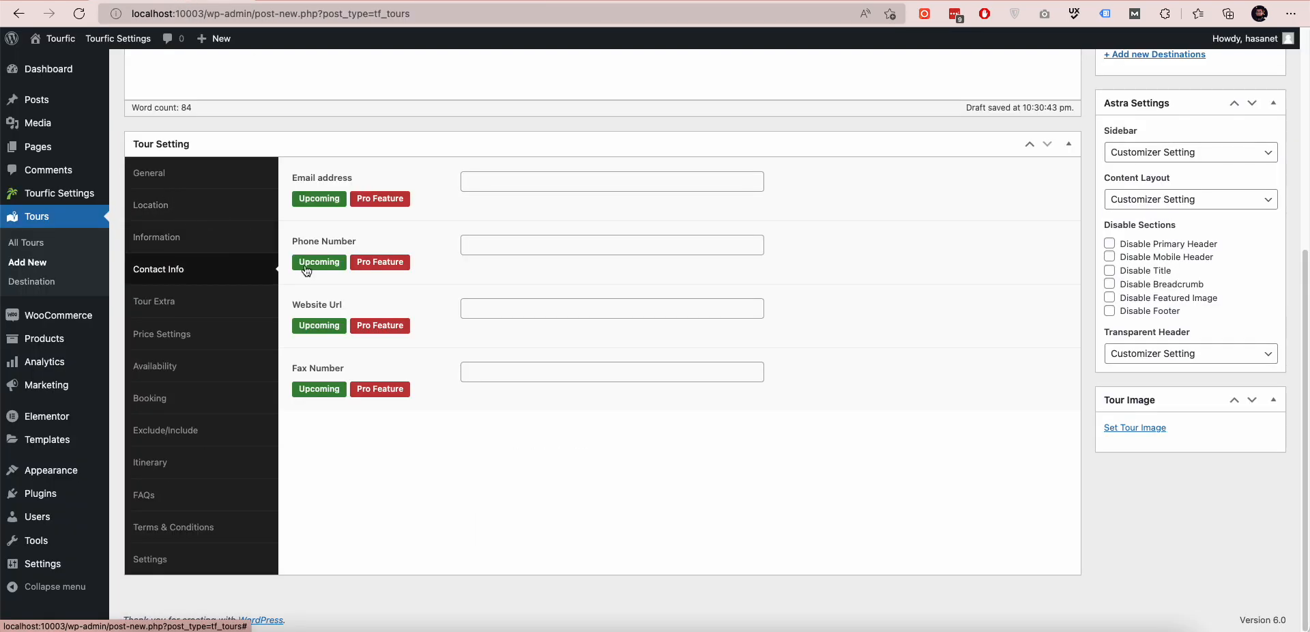
{"action": "left_click", "coordinate": [148, 304]}
{"action": "left_click", "coordinate": [473, 180]}
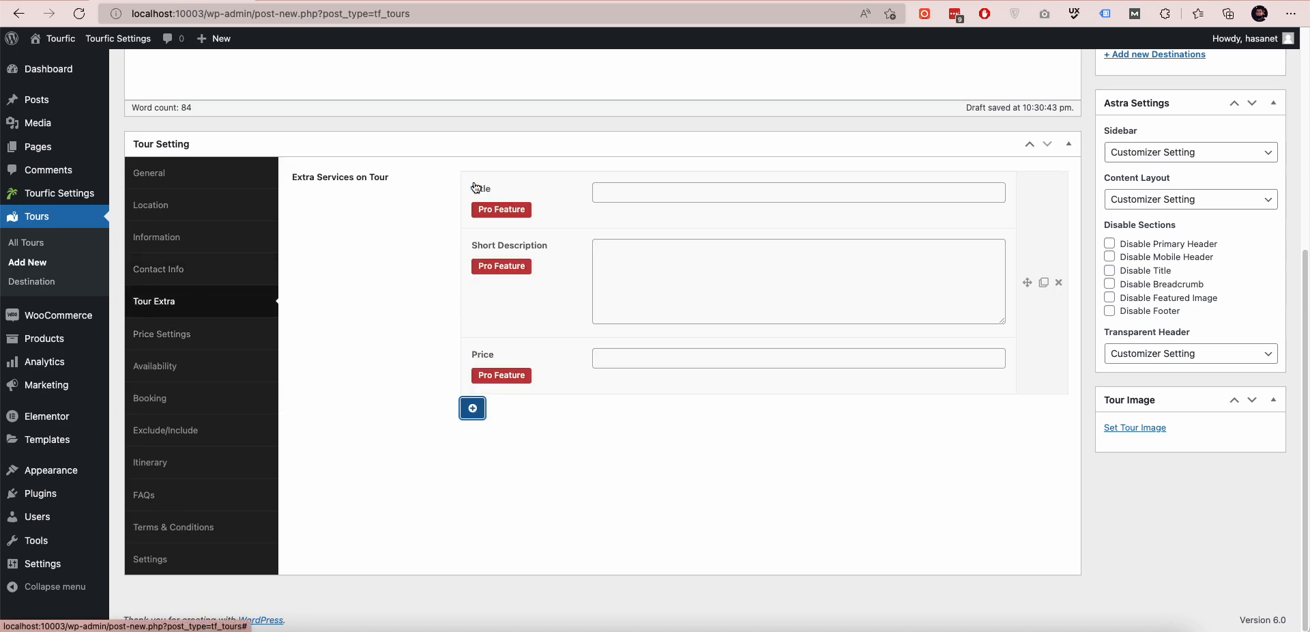
Keep the Person pricing rule and set the tour prices to 50 for adults, 30 for children and 10 for infants
{"action": "left_click", "coordinate": [206, 340]}
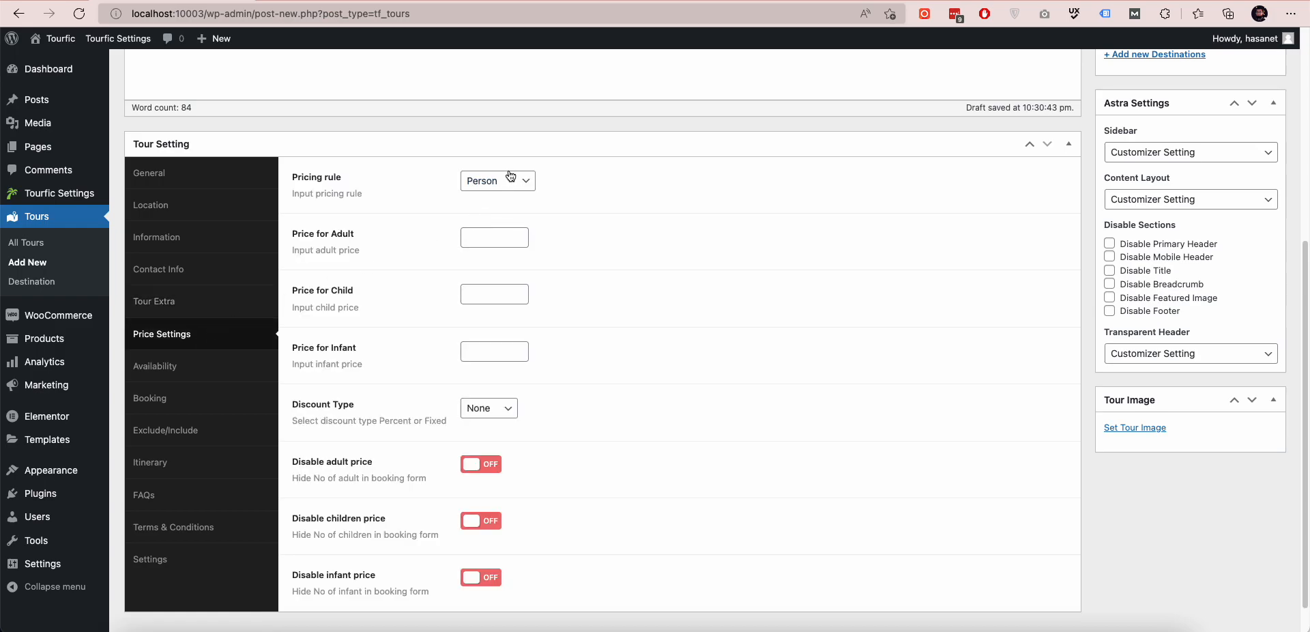
{"action": "left_click", "coordinate": [508, 179]}
{"action": "left_click", "coordinate": [675, 197]}
{"action": "left_click", "coordinate": [504, 191]}
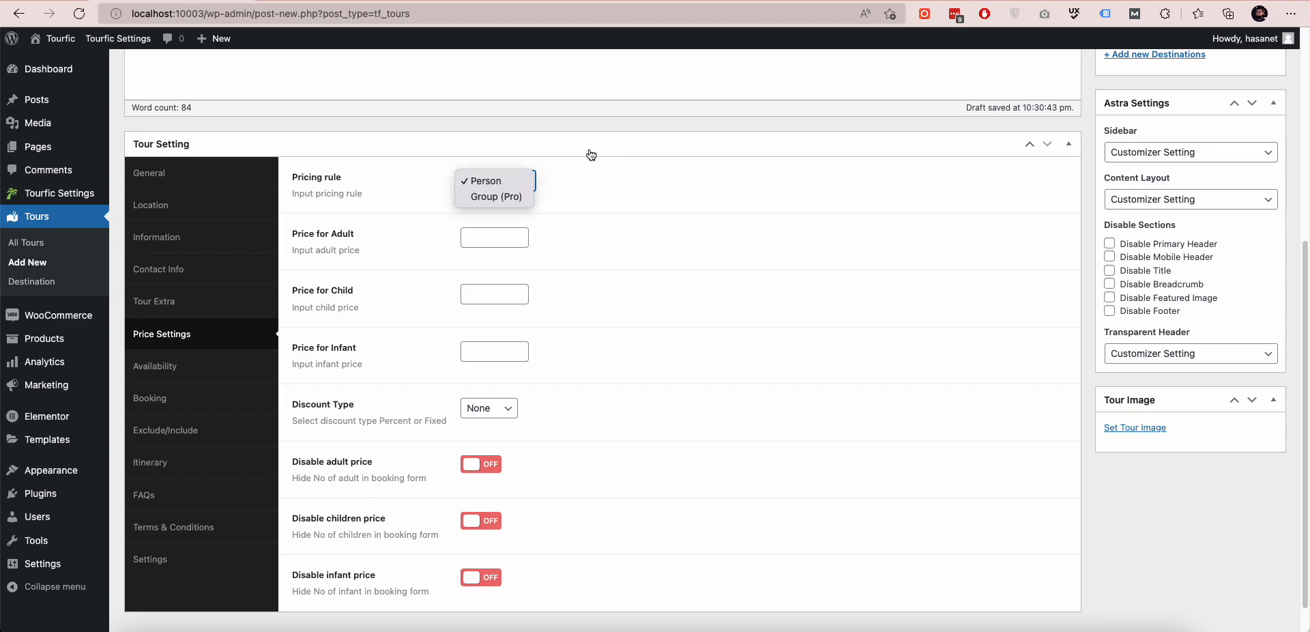
{"action": "left_click", "coordinate": [503, 240]}
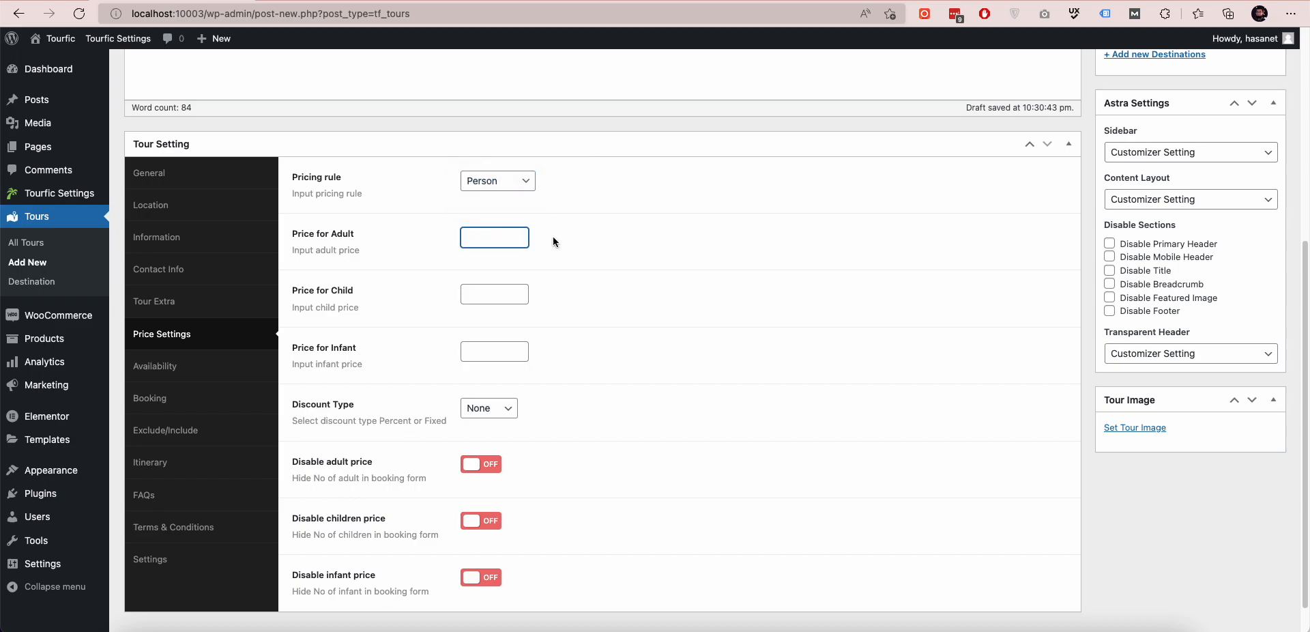
{"action": "type", "text": "50"}
{"action": "key", "text": "Tab"}
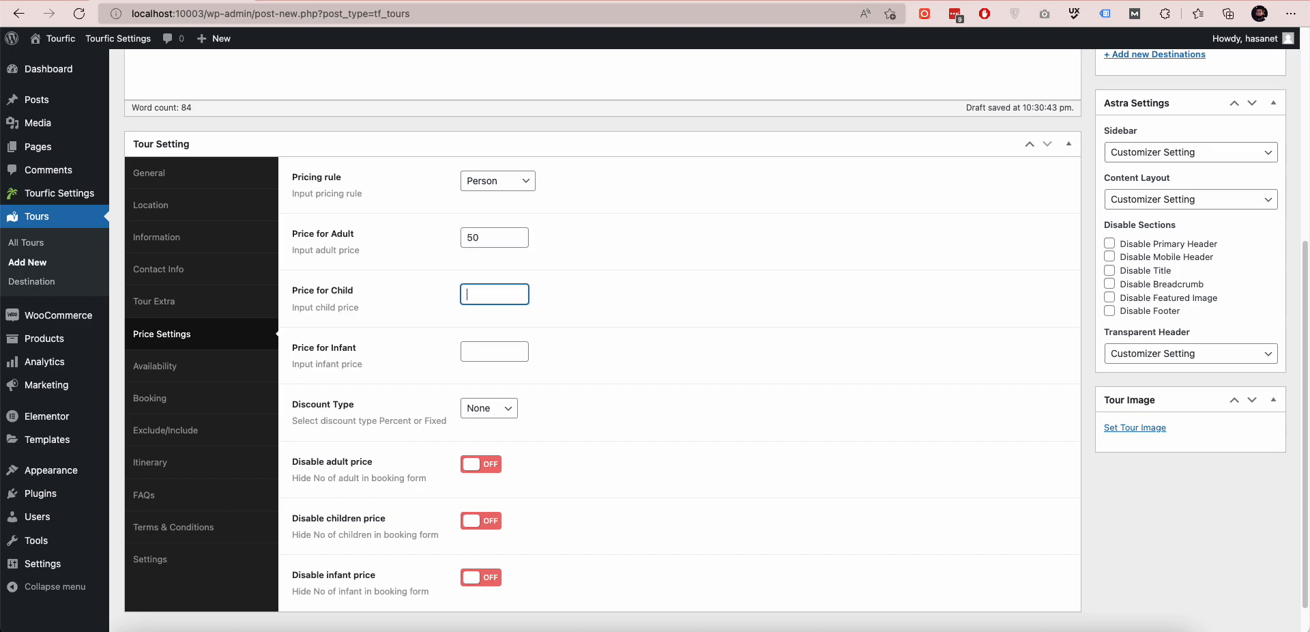
{"action": "key", "text": "Tab"}
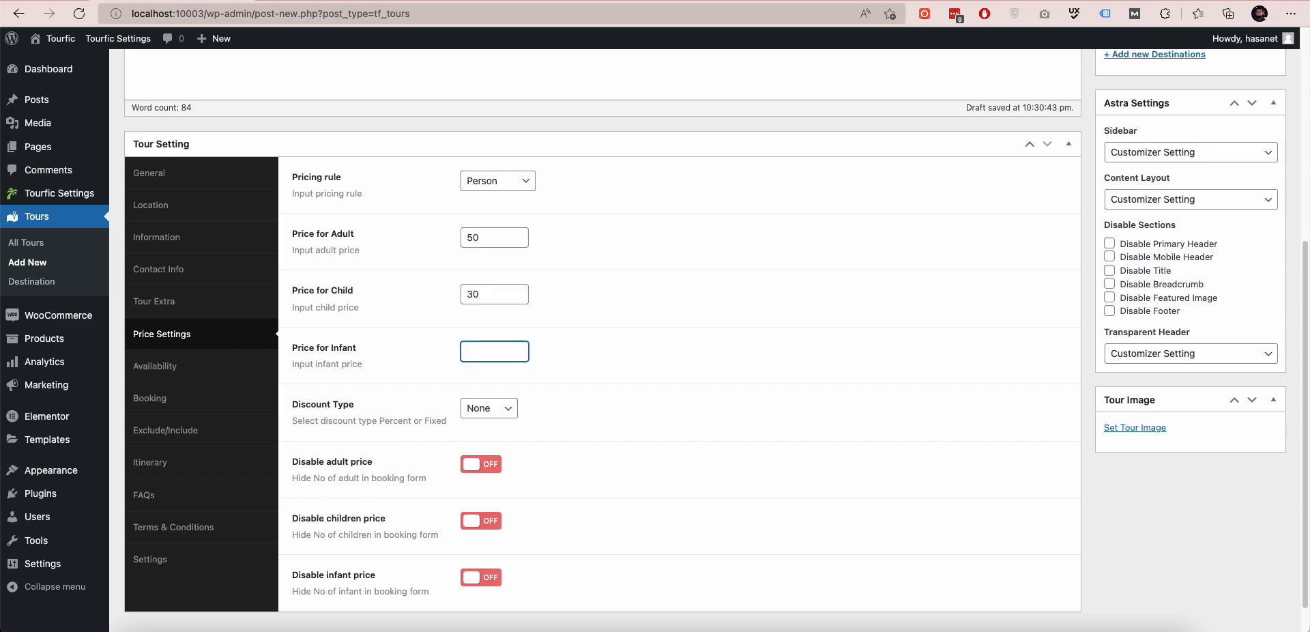
Apply a Percent discount of 5 to the tour price
{"action": "left_click", "coordinate": [509, 410]}
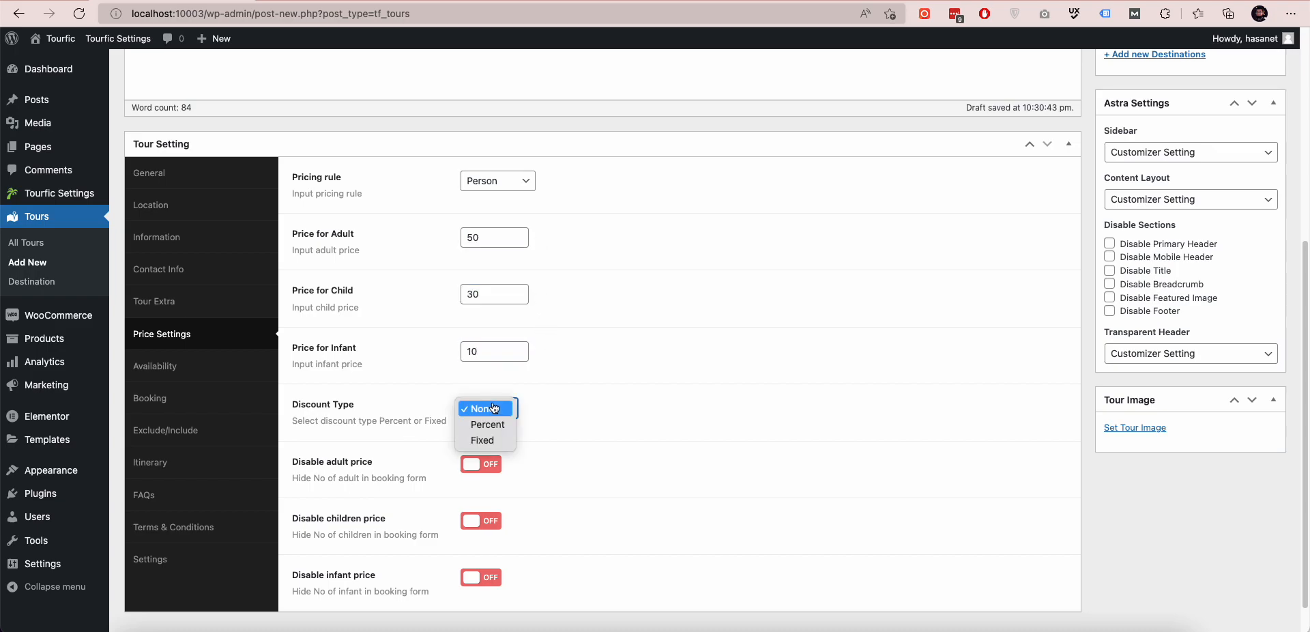
{"action": "left_click", "coordinate": [671, 421]}
{"action": "left_click", "coordinate": [505, 408]}
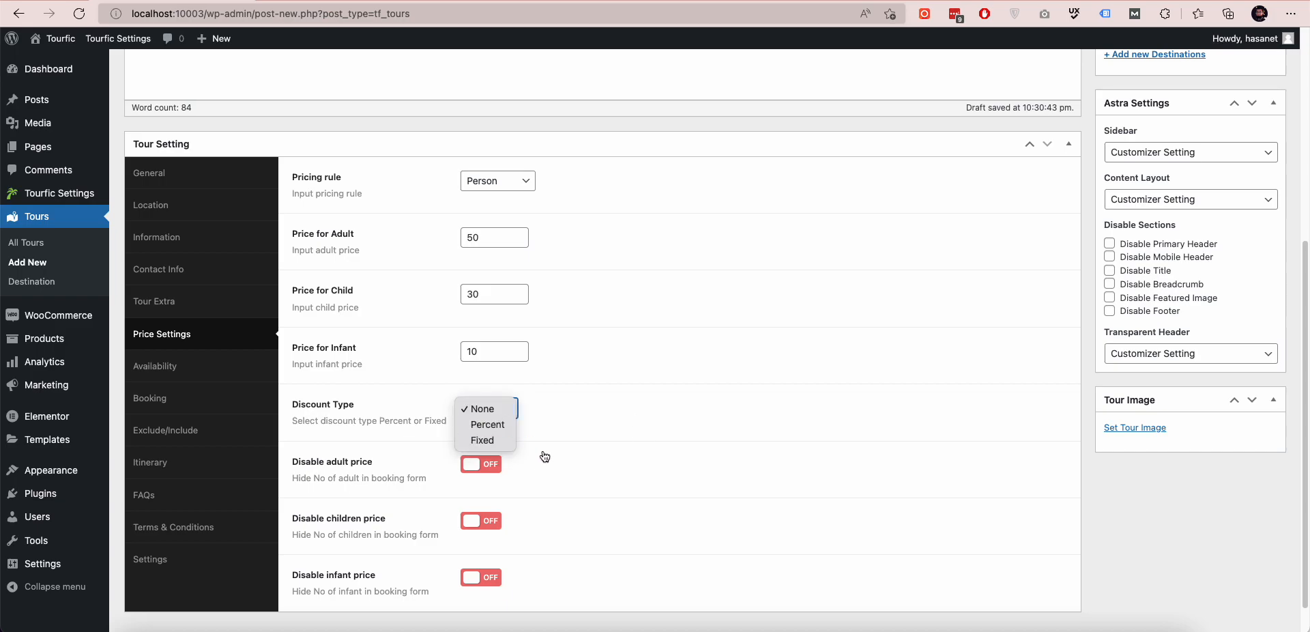
{"action": "left_click", "coordinate": [492, 426]}
{"action": "left_click", "coordinate": [497, 458]}
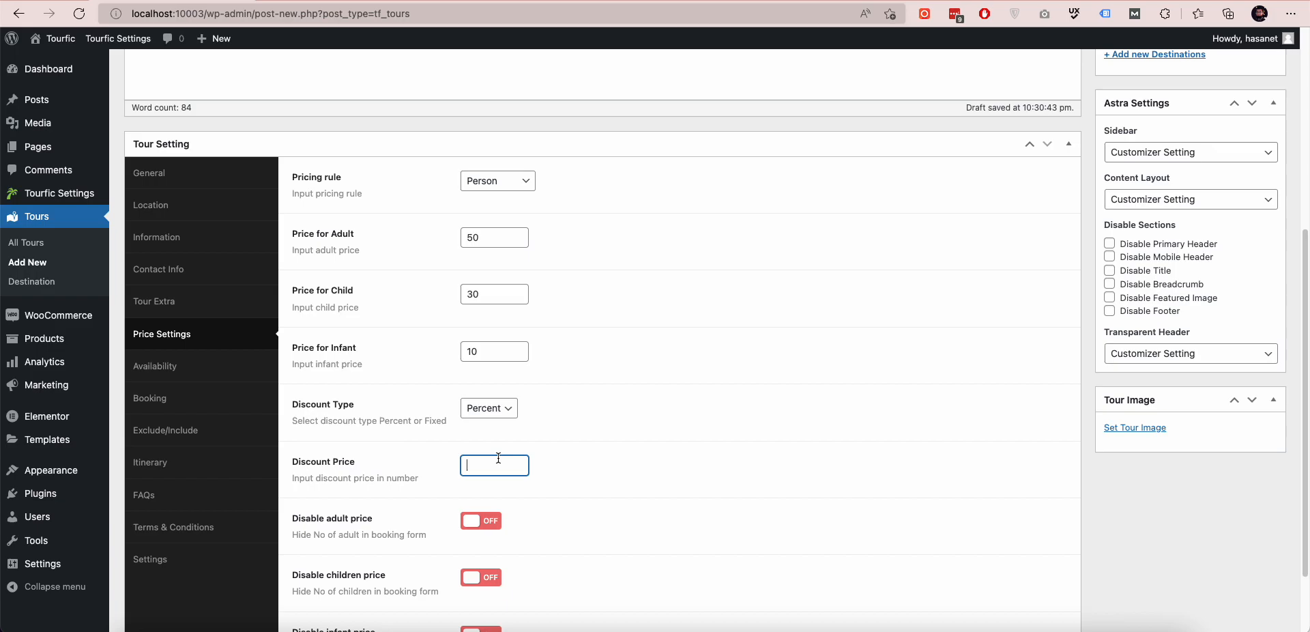
{"action": "scroll", "coordinate": [505, 460], "scroll_direction": "down", "scroll_amount": 3}
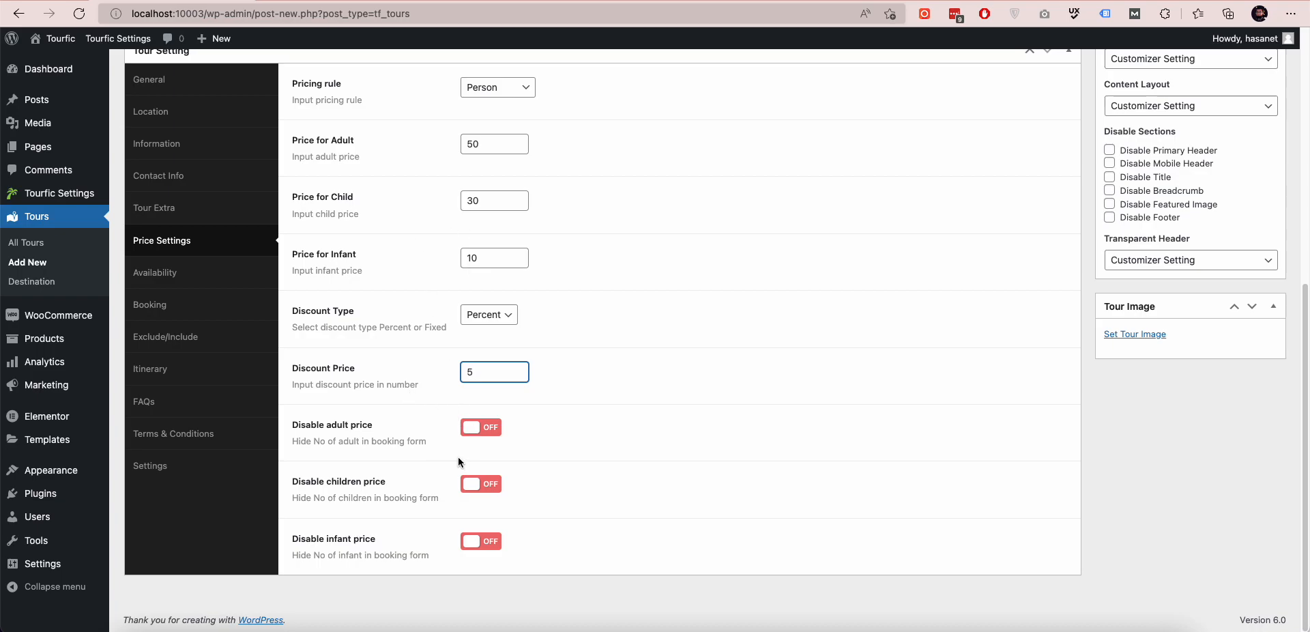
Examine the tour type options in the availability settings, leaving Continuous selected
{"action": "left_click", "coordinate": [181, 277]}
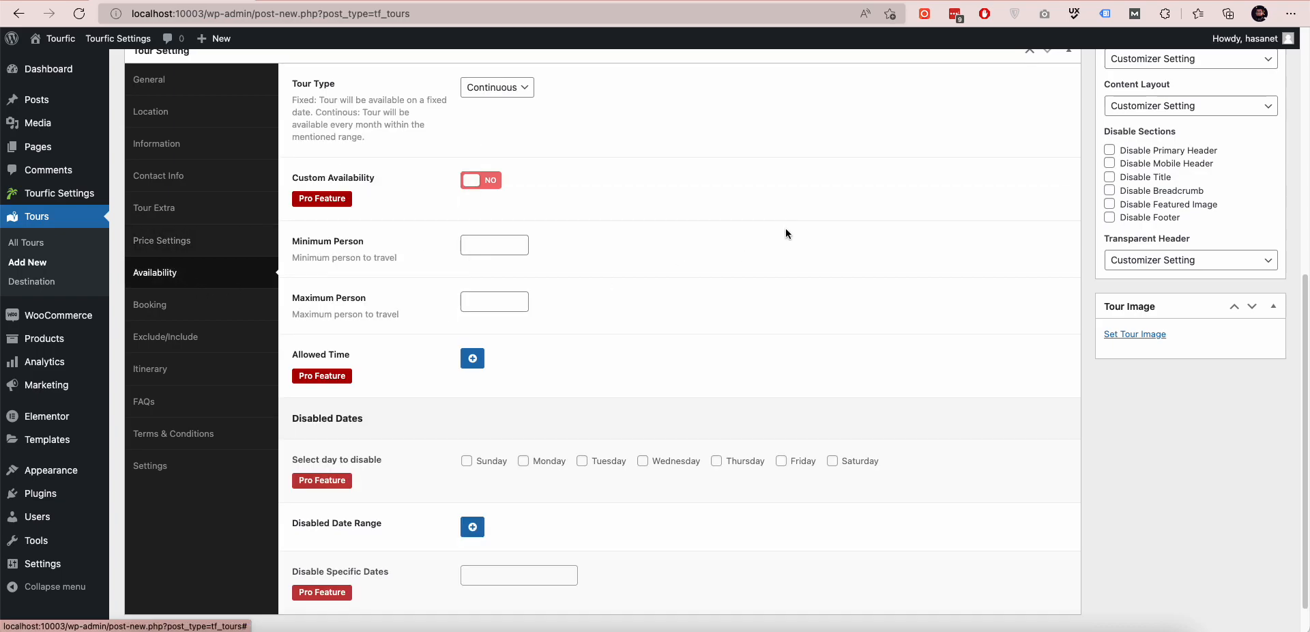
{"action": "scroll", "coordinate": [786, 233], "scroll_direction": "up", "scroll_amount": 2}
{"action": "left_click", "coordinate": [498, 197]}
{"action": "left_click", "coordinate": [585, 237]}
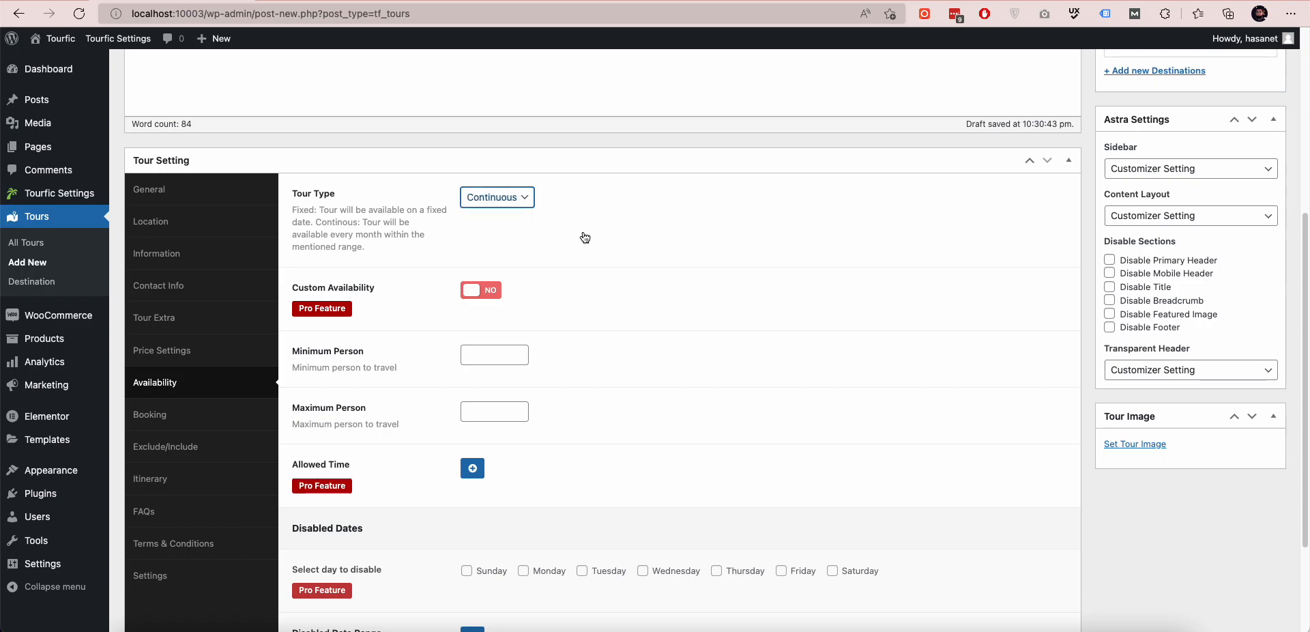
{"action": "left_click", "coordinate": [510, 202]}
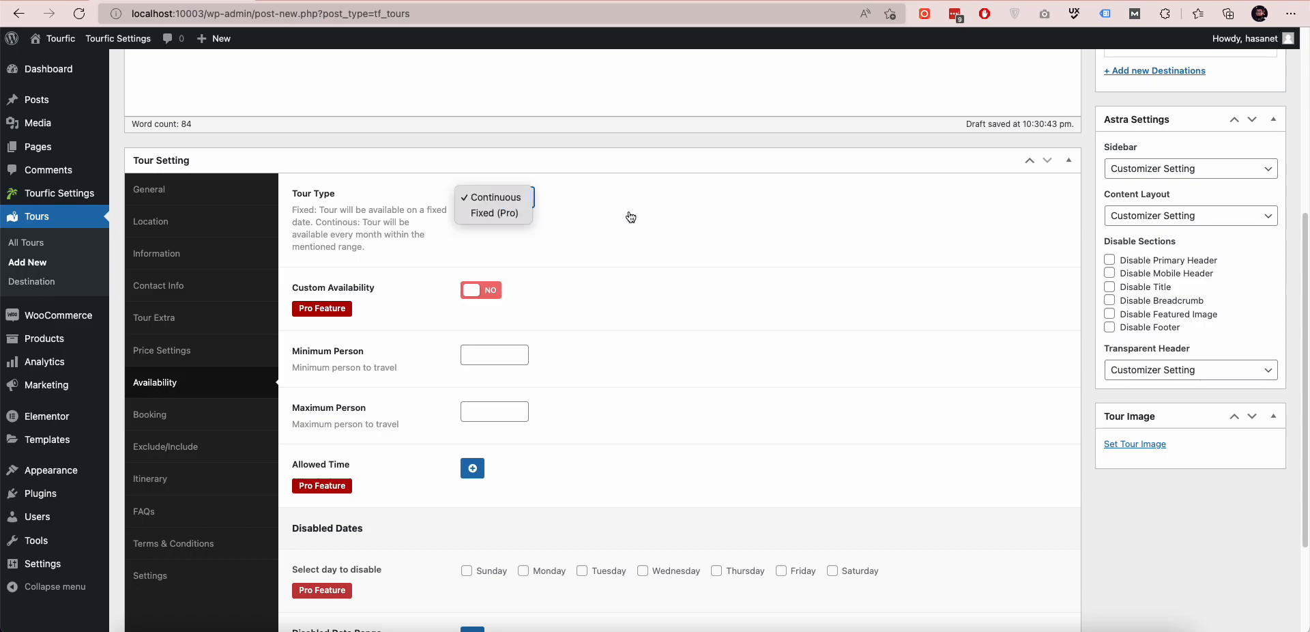
{"action": "left_click", "coordinate": [374, 244]}
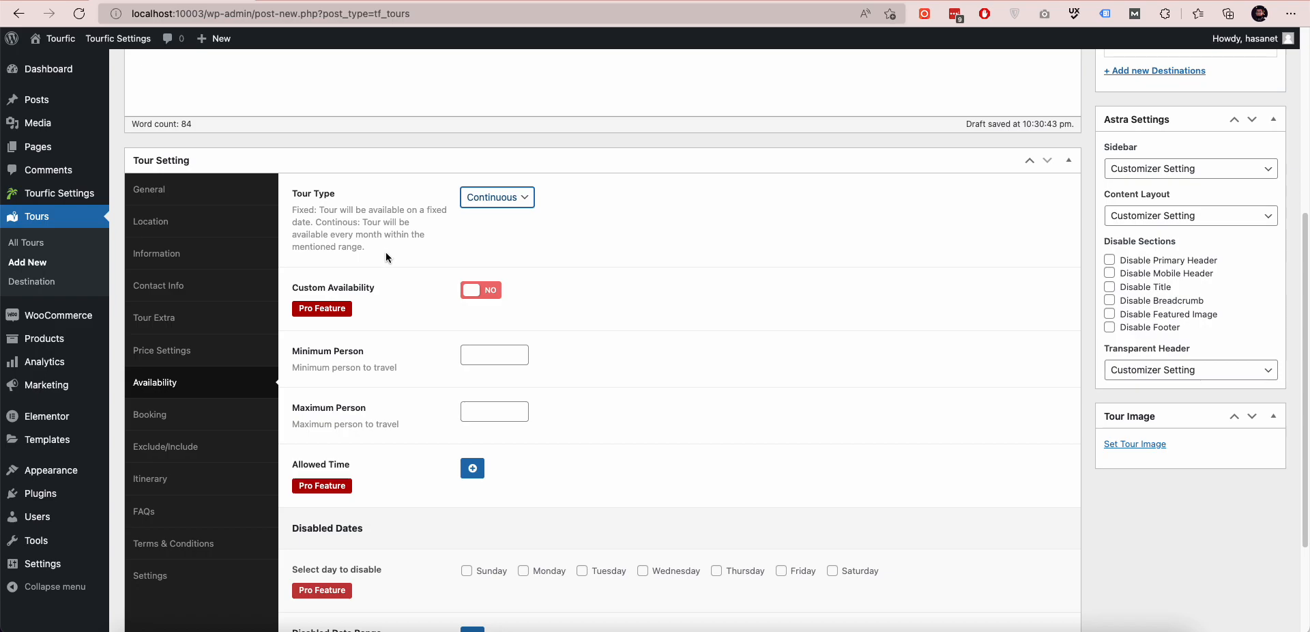
{"action": "left_click", "coordinate": [517, 197]}
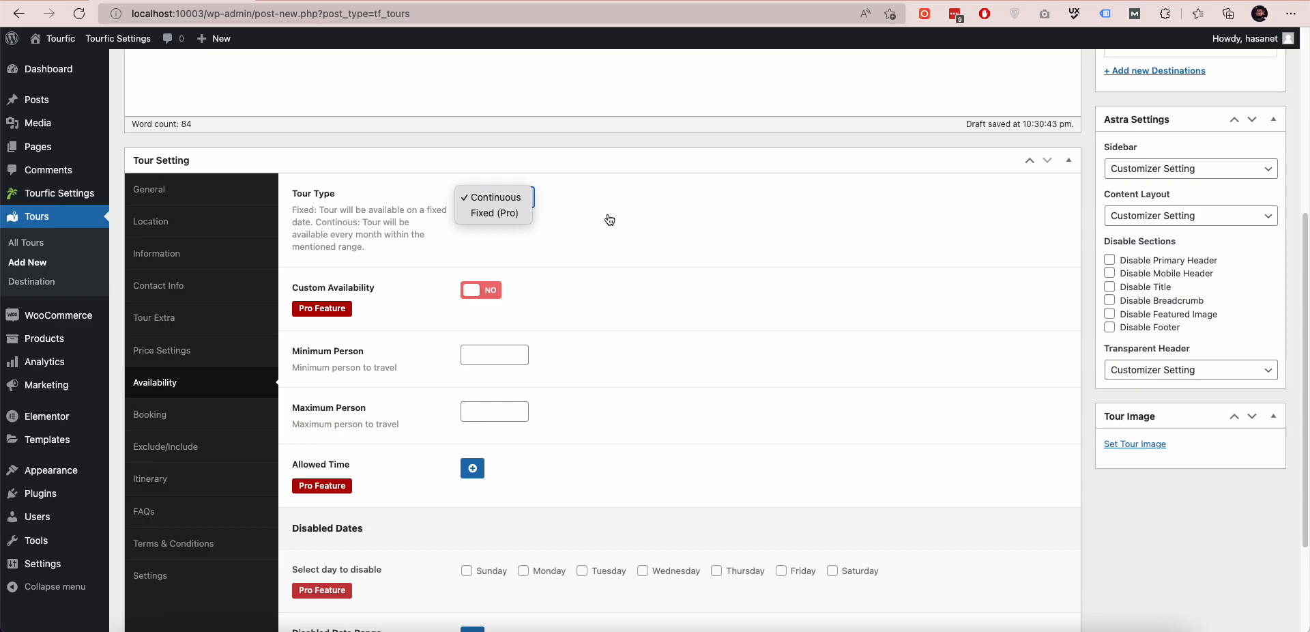
{"action": "left_click", "coordinate": [399, 328]}
Set the minimum number of persons to 5 and the maximum to 10 for the tour
{"action": "left_click", "coordinate": [470, 355]}
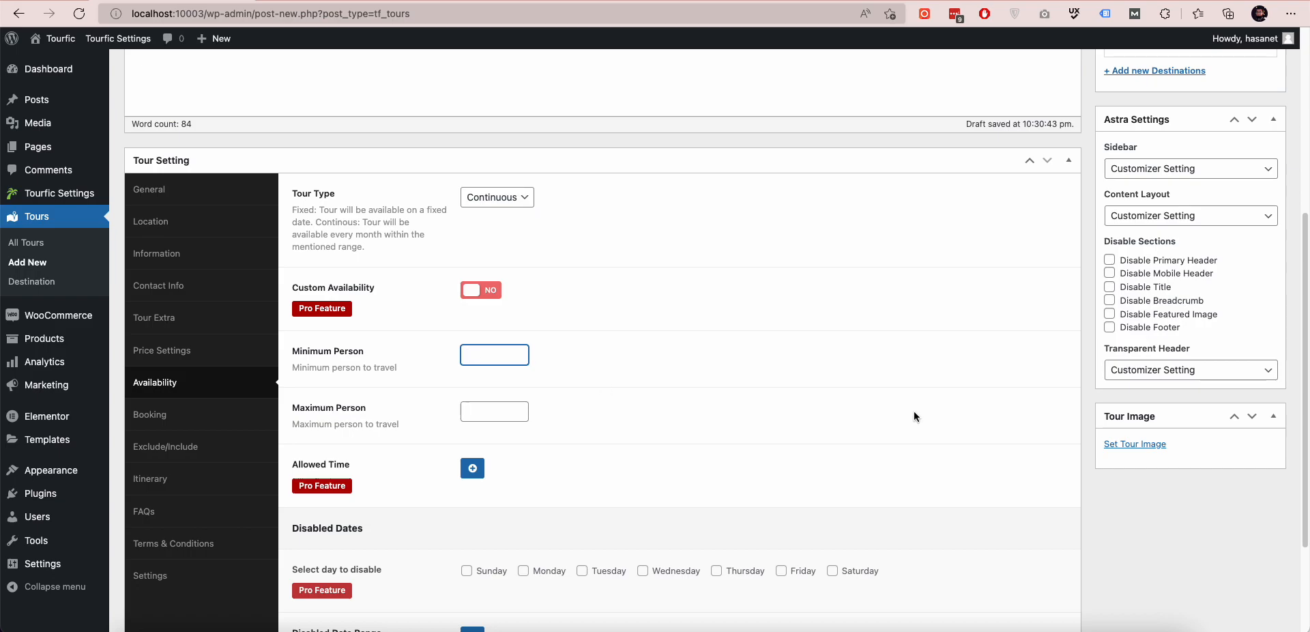
{"action": "key", "text": "Tab"}
{"action": "type", "text": "1"}
{"action": "scroll", "coordinate": [915, 483], "scroll_direction": "down", "scroll_amount": 3}
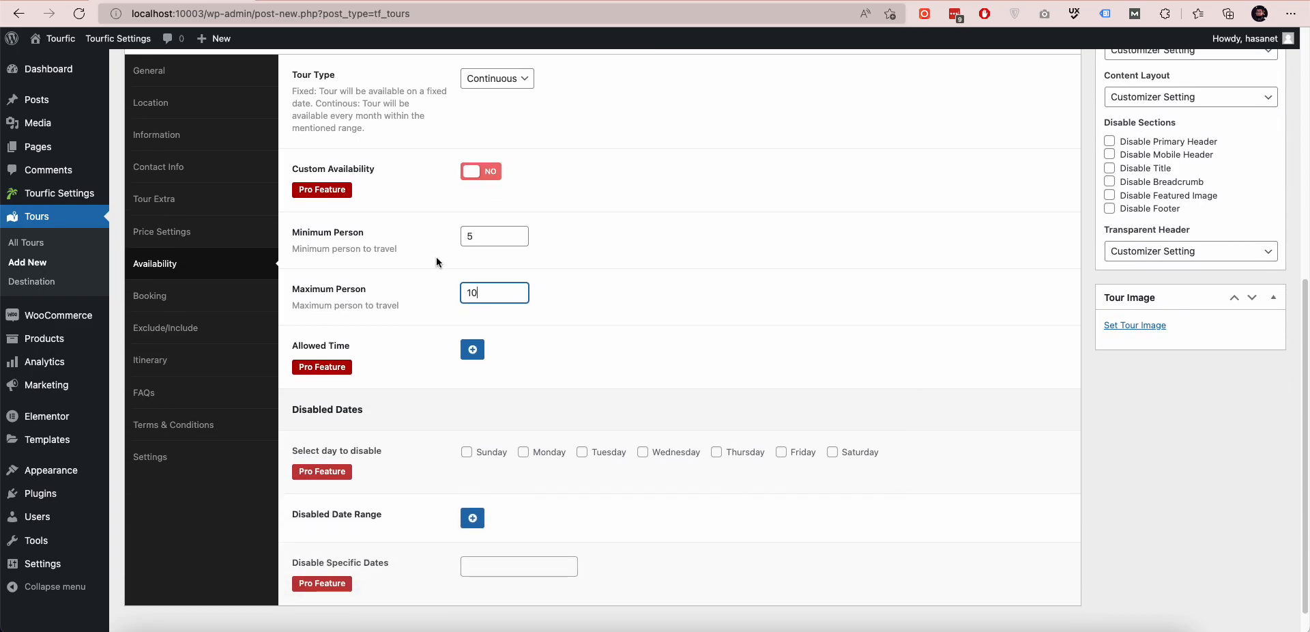
{"action": "scroll", "coordinate": [331, 398], "scroll_direction": "down", "scroll_amount": 1}
{"action": "scroll", "coordinate": [273, 416], "scroll_direction": "up", "scroll_amount": 5}
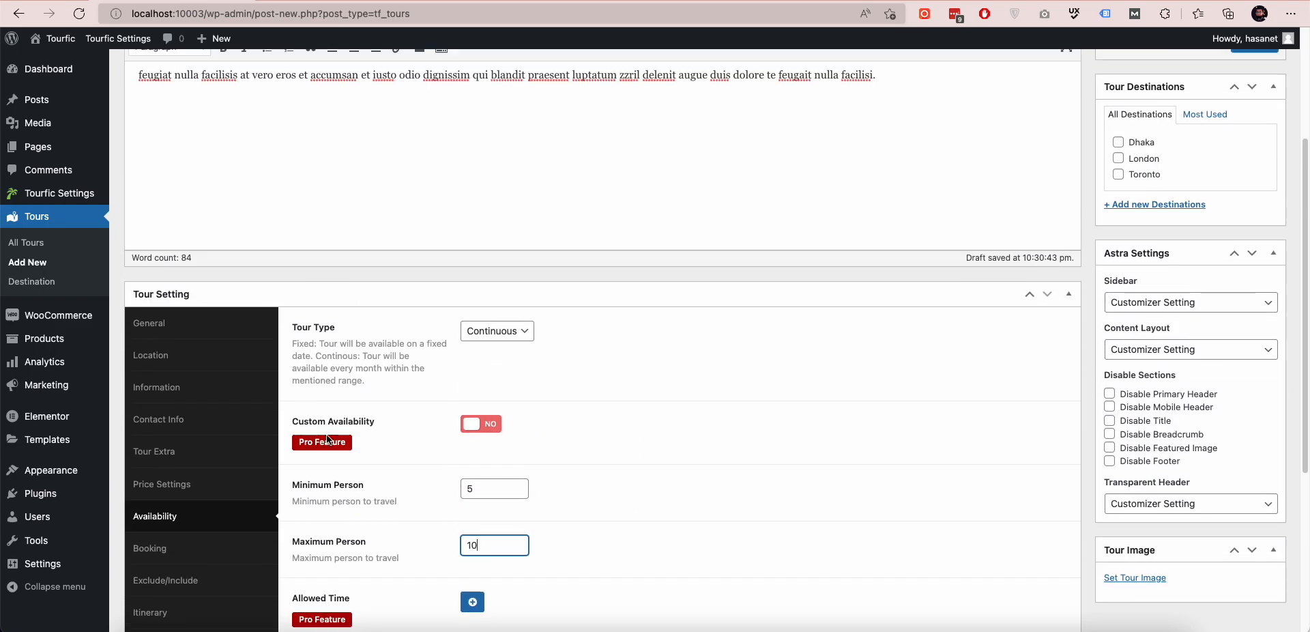
{"action": "scroll", "coordinate": [204, 436], "scroll_direction": "down", "scroll_amount": 2}
Add Lunch and Transport as the tour's included facilities
{"action": "left_click", "coordinate": [186, 442]}
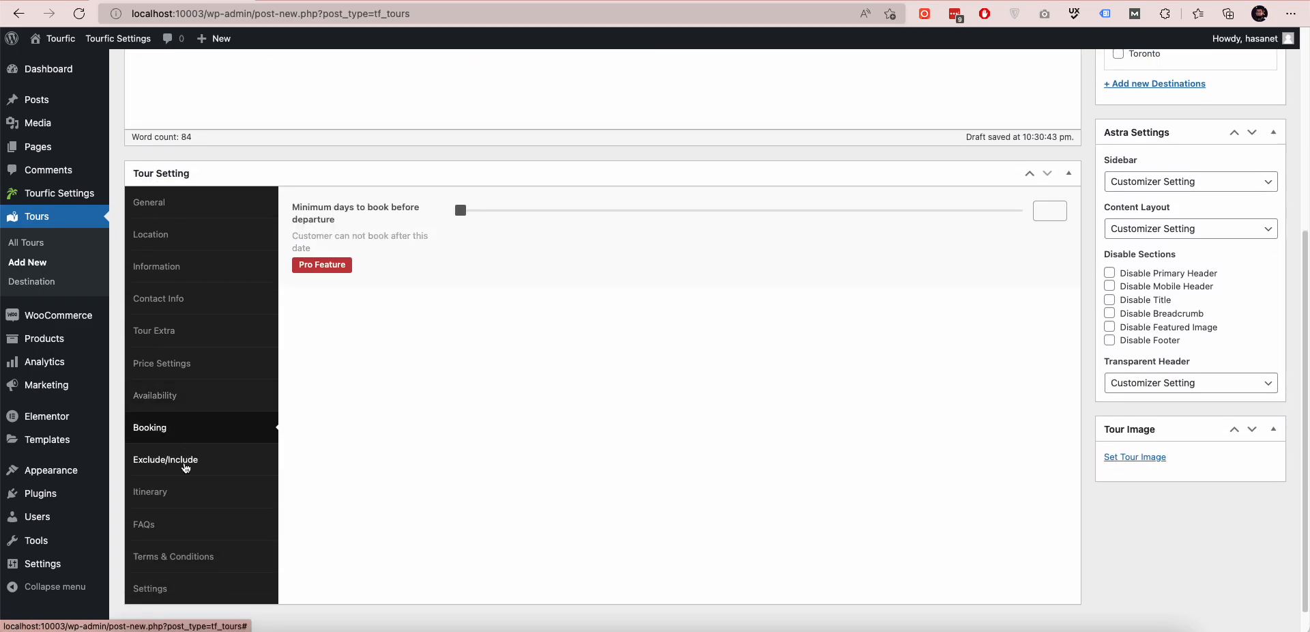
{"action": "left_click", "coordinate": [183, 460]}
{"action": "left_click", "coordinate": [472, 210]}
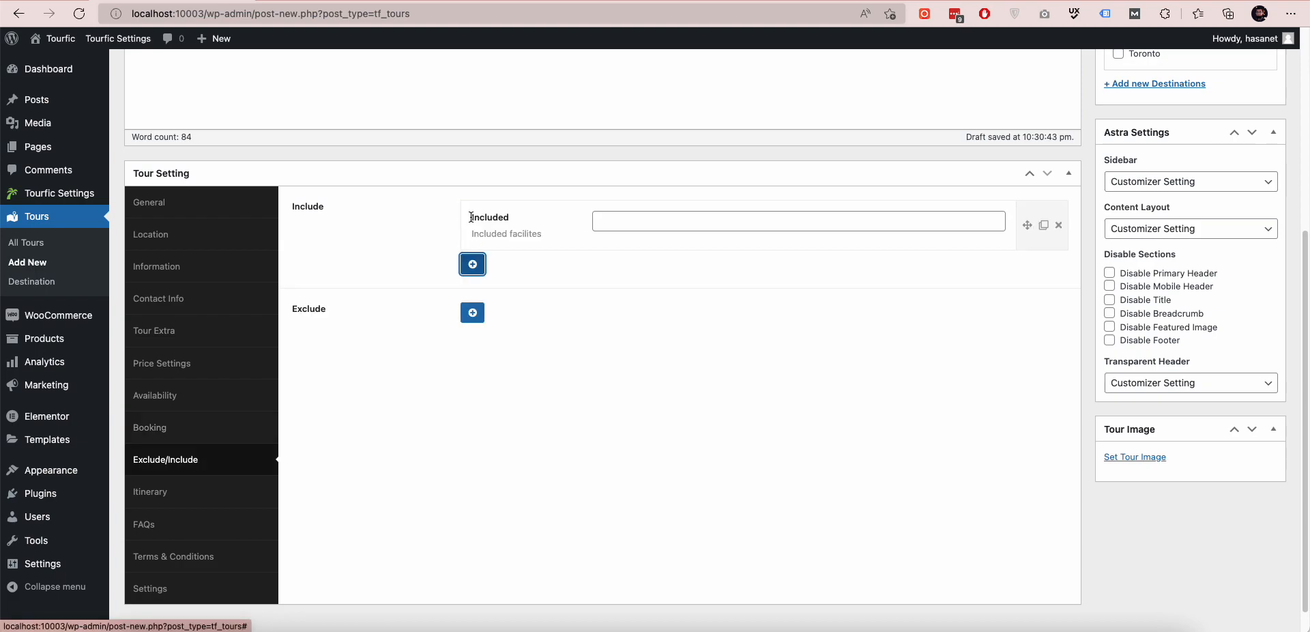
{"action": "left_click", "coordinate": [679, 224]}
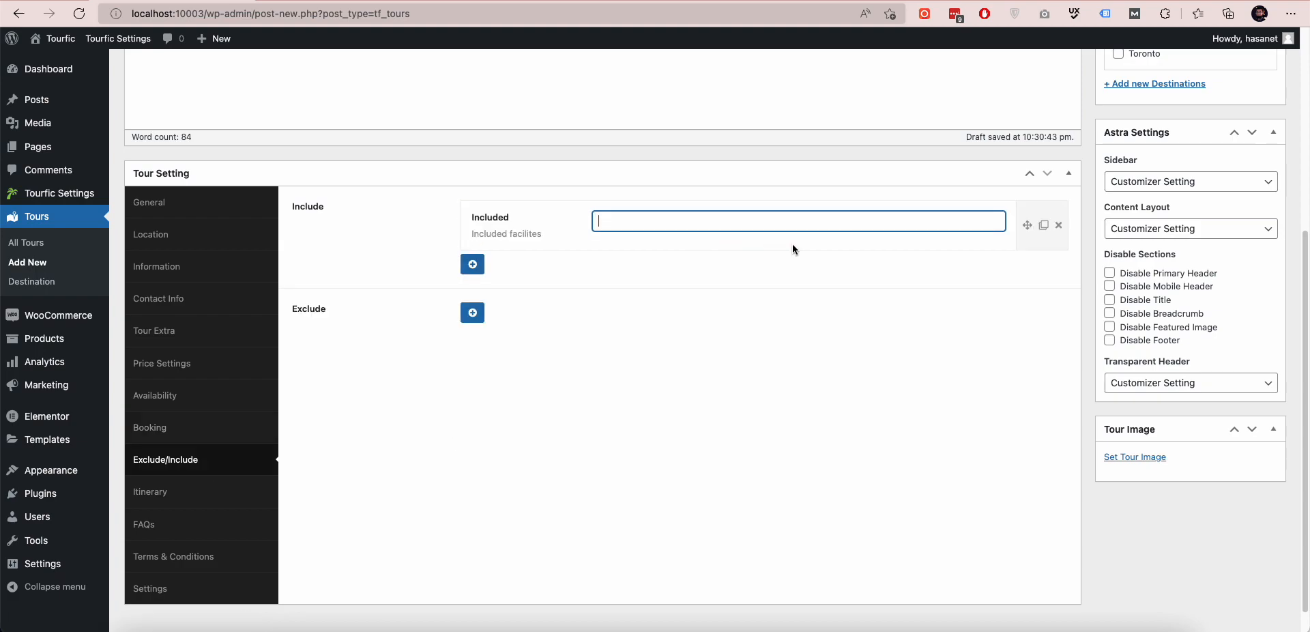
{"action": "type", "text": "Lunch"}
{"action": "left_click", "coordinate": [474, 266]}
{"action": "left_click", "coordinate": [625, 271]}
{"action": "type", "text": "Transport"}
{"action": "left_click", "coordinate": [473, 318]}
{"action": "left_click", "coordinate": [649, 328]}
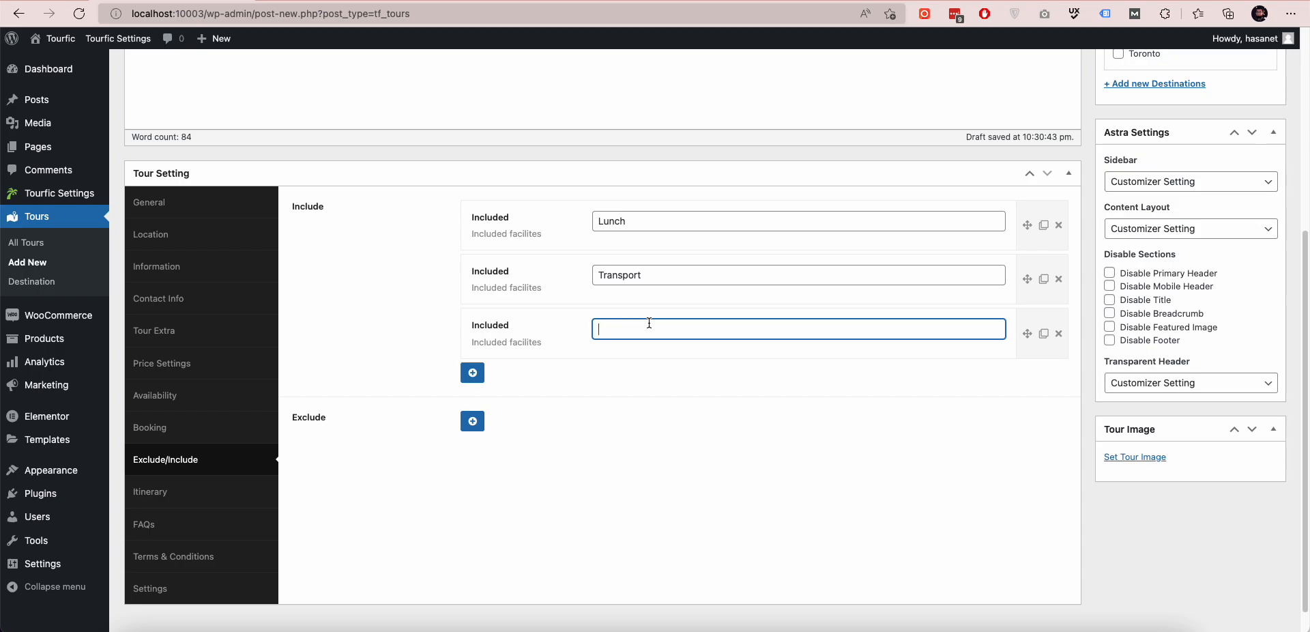
{"action": "left_click", "coordinate": [1058, 334]}
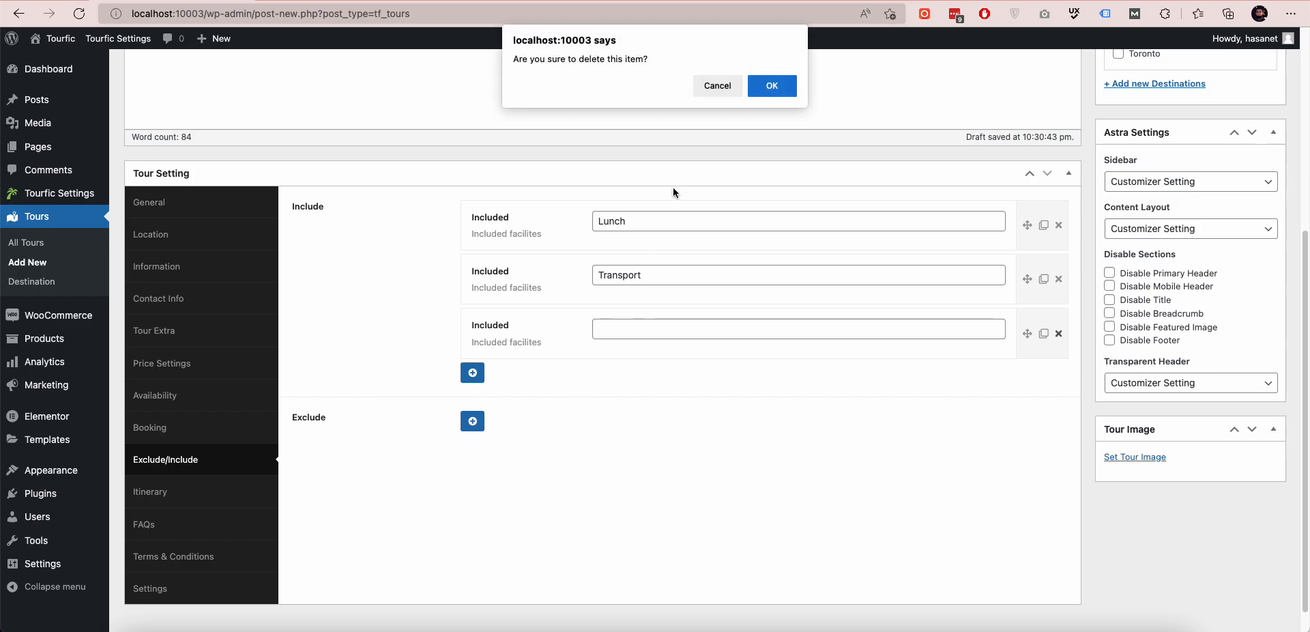
{"action": "left_click", "coordinate": [772, 85]}
Add Insurance and Baby Food as the tour's excluded facilities
{"action": "left_click", "coordinate": [472, 366]}
{"action": "left_click", "coordinate": [673, 383]}
{"action": "type", "text": "Insu"}
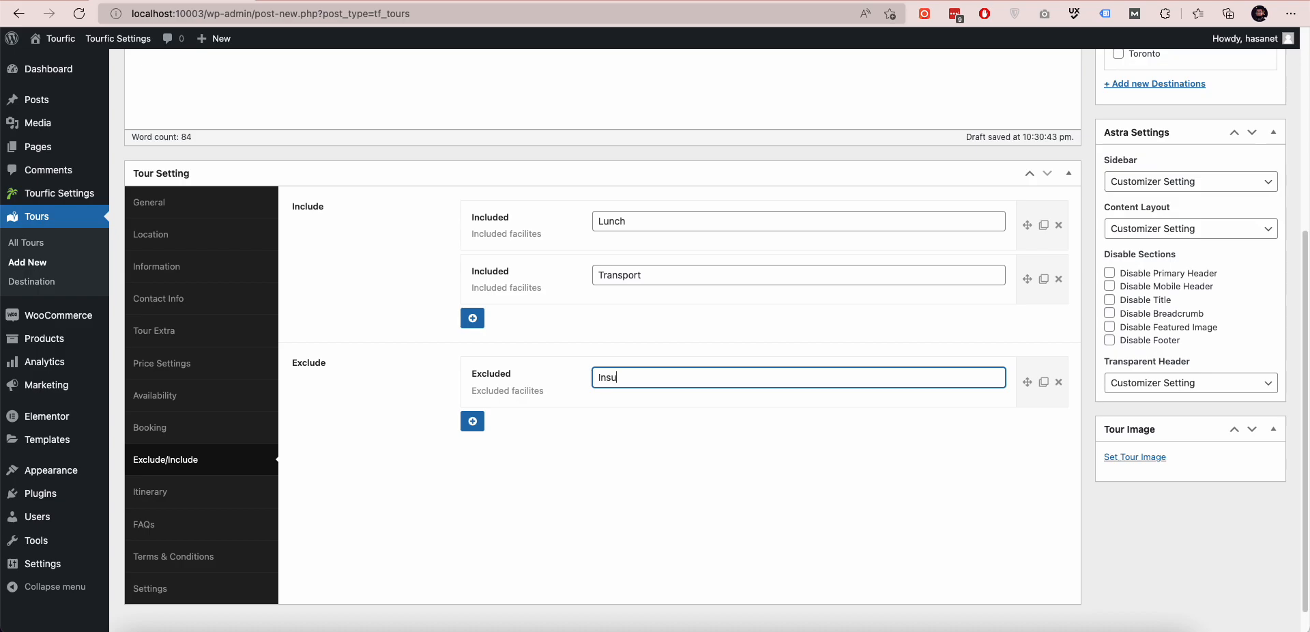
{"action": "type", "text": "rance"}
{"action": "left_click", "coordinate": [473, 421]}
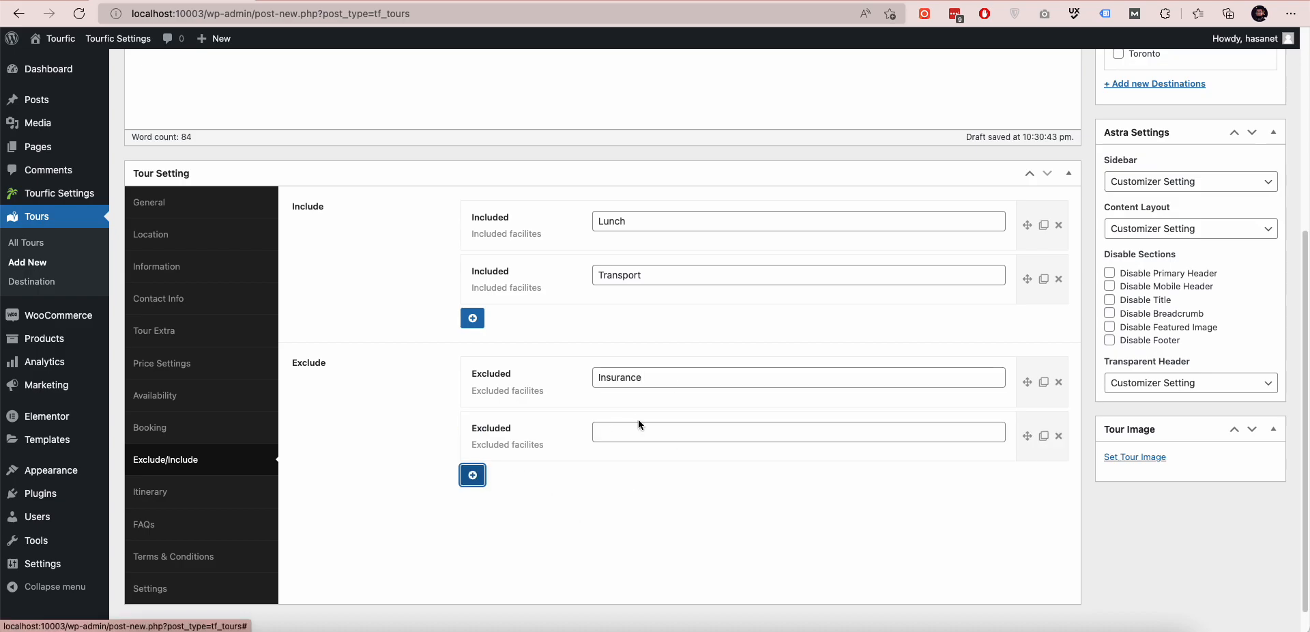
{"action": "left_click", "coordinate": [667, 439]}
{"action": "type", "text": "Baby Food"}
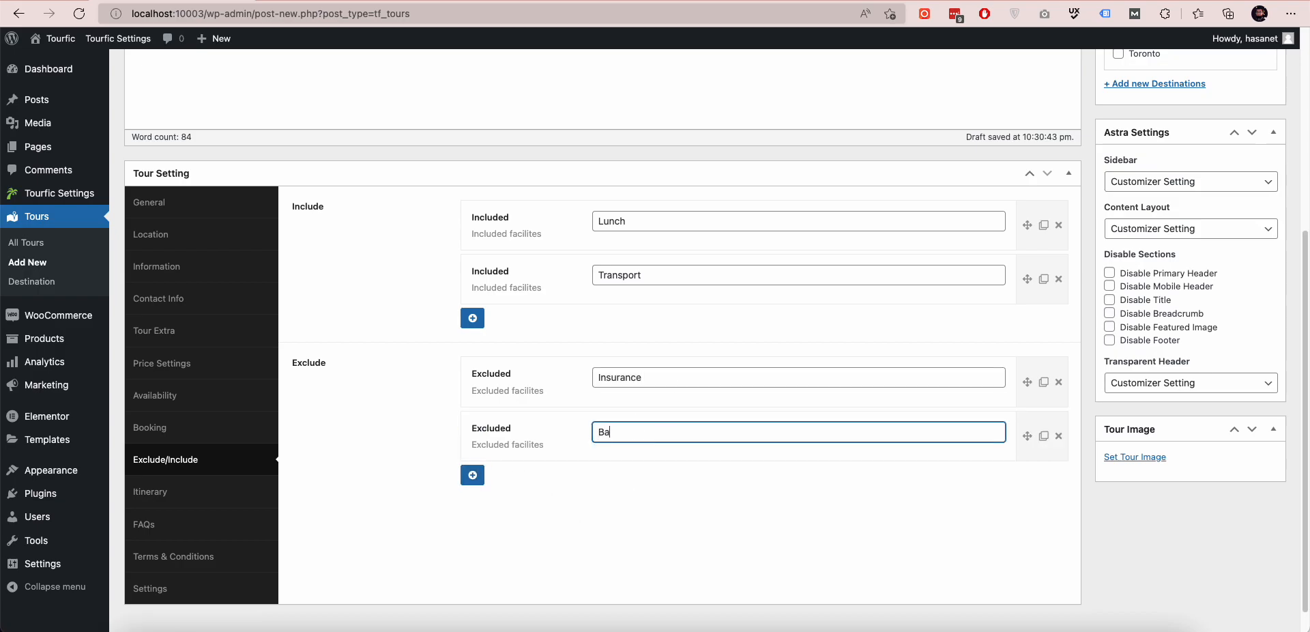
Add a first itinerary entry with the time 10:00am and the title Place A to Place B
{"action": "left_click", "coordinate": [193, 494]}
{"action": "left_click", "coordinate": [474, 213]}
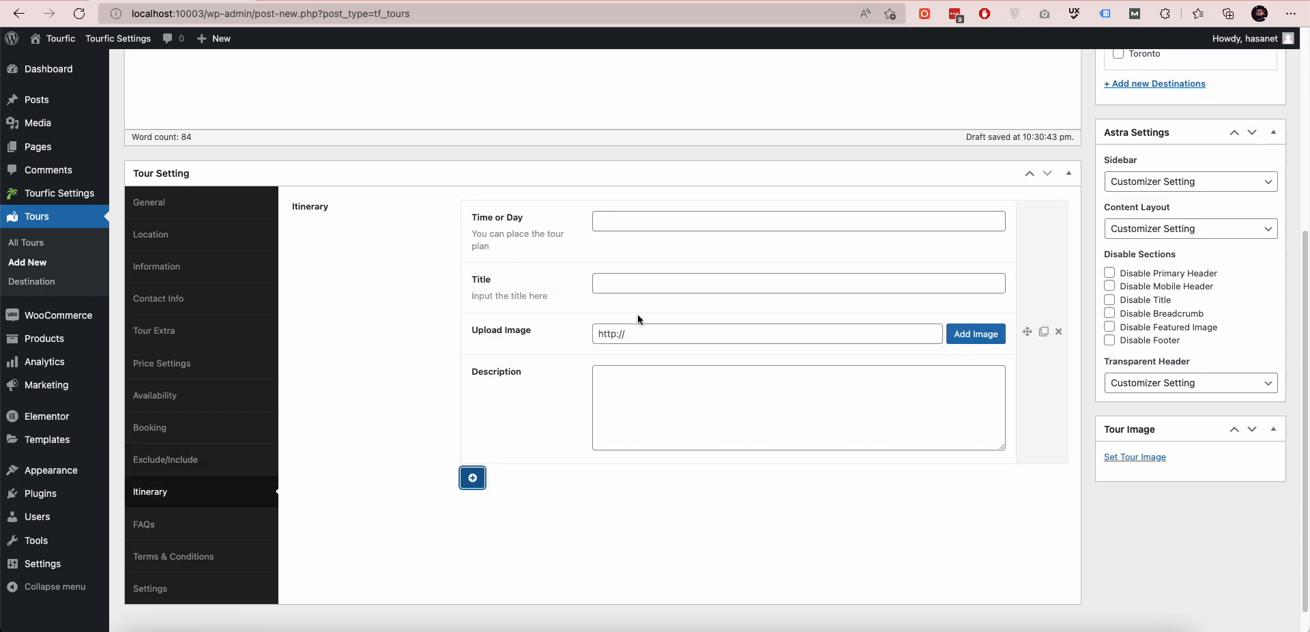
{"action": "left_click", "coordinate": [654, 221]}
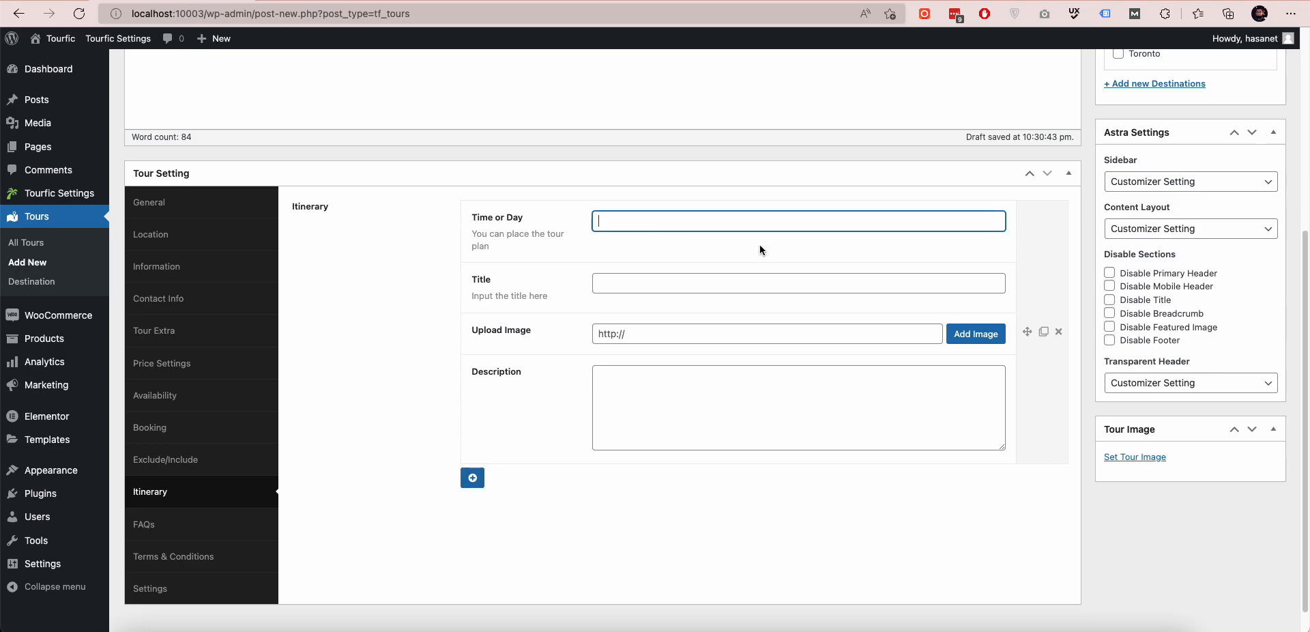
{"action": "type", "text": "10:00am"}
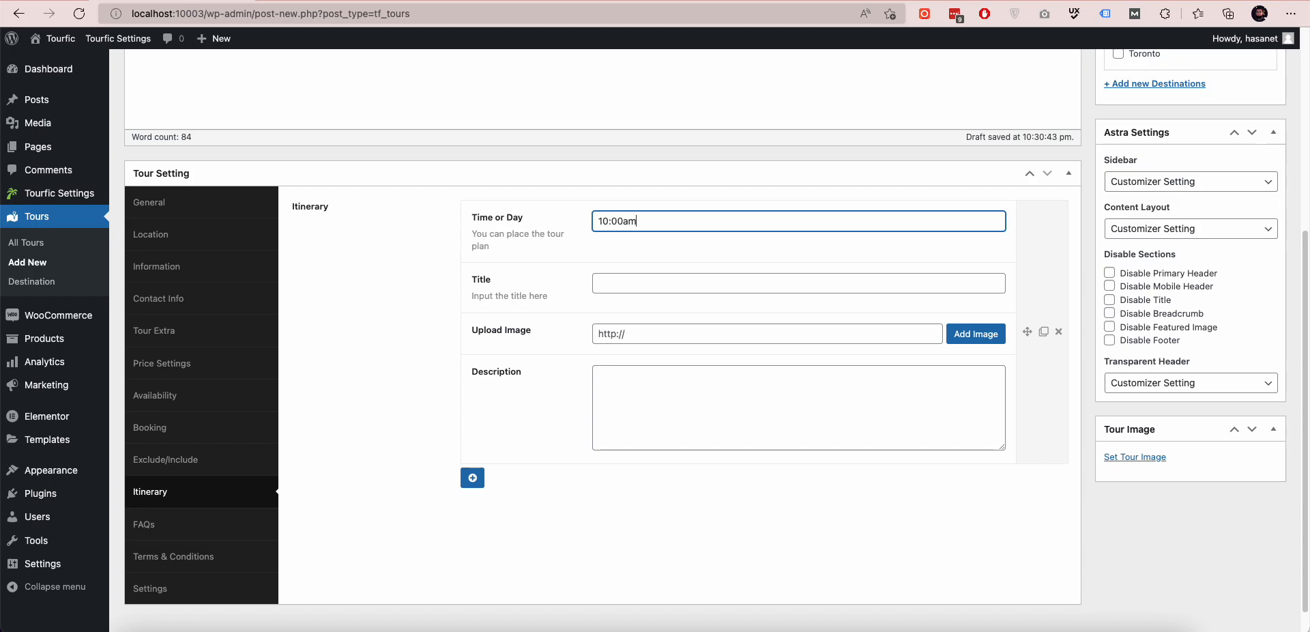
{"action": "key", "text": "Tab"}
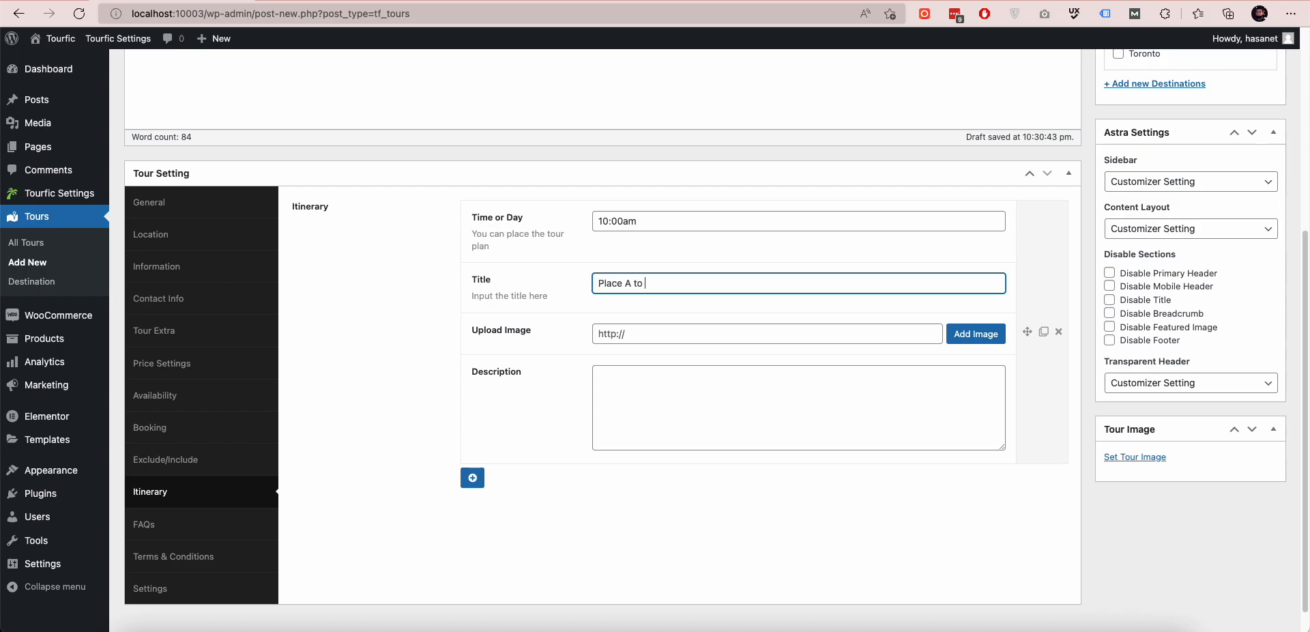
{"action": "type", "text": "Place A to Place B"}
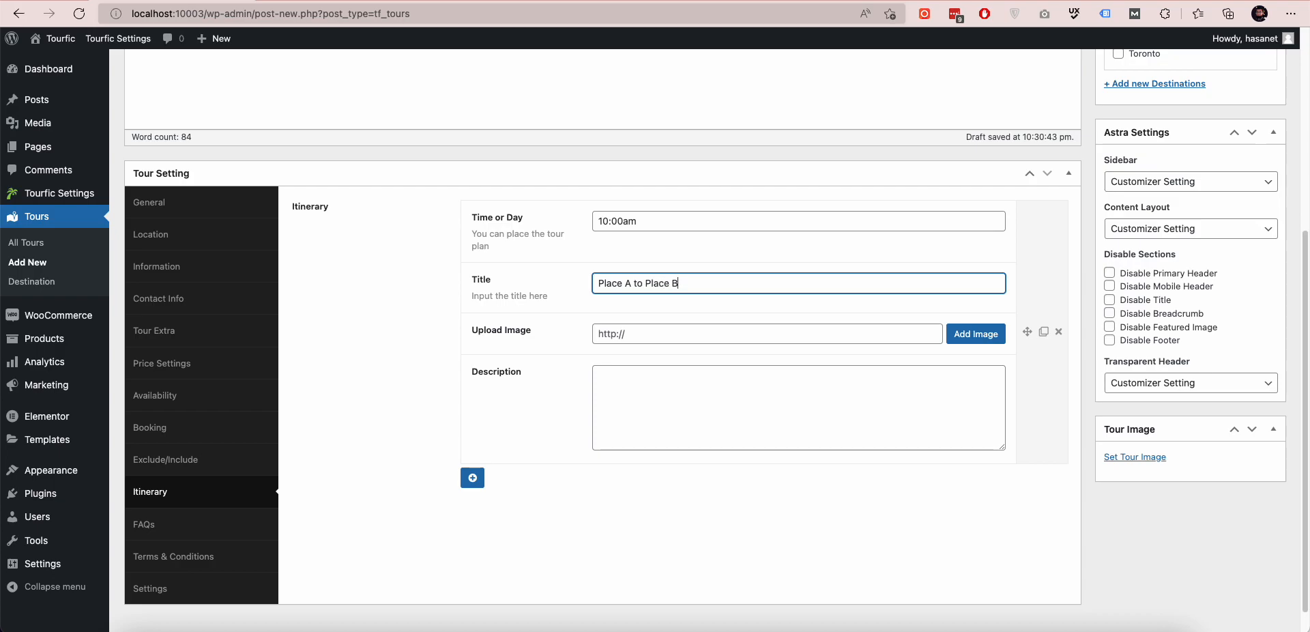
Attach the media library image hotel-room-1447201_1920.jpeg to the first itinerary entry
{"action": "left_click", "coordinate": [975, 334]}
{"action": "left_click", "coordinate": [394, 209]}
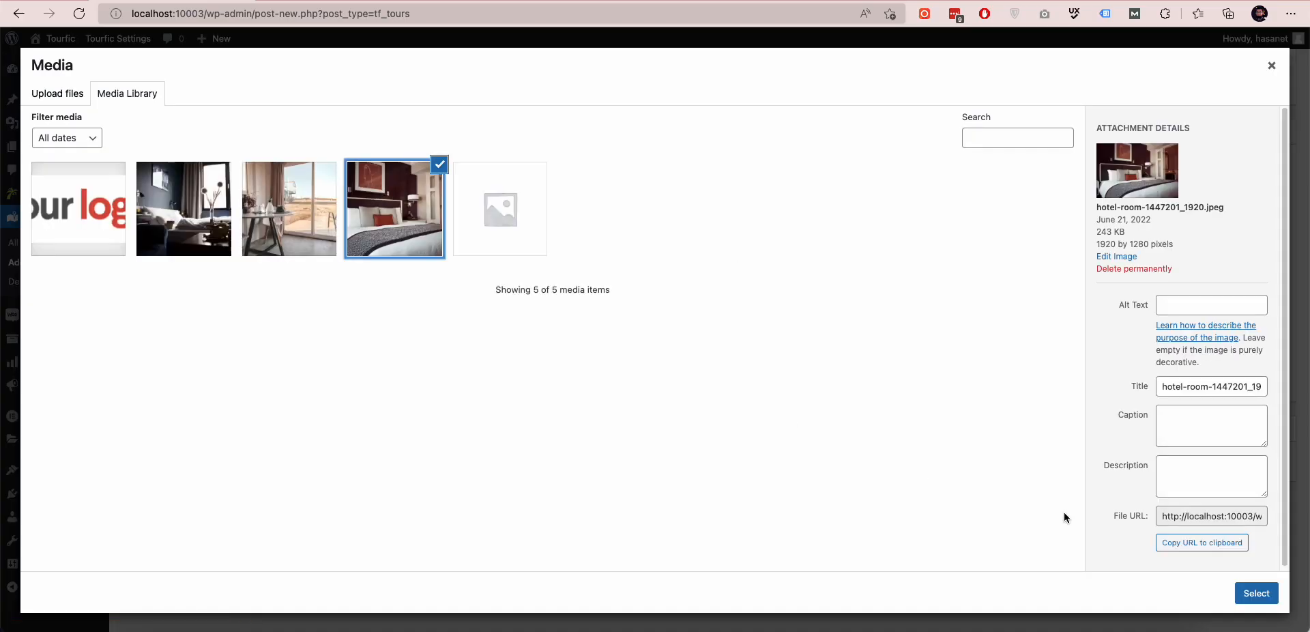
{"action": "left_click", "coordinate": [1255, 593]}
Copy the "Nam liber tempor" paragraph from the Lorem Ipsum Texts document in Google Docs into the first itinerary entry's description
{"action": "left_click", "coordinate": [690, 401]}
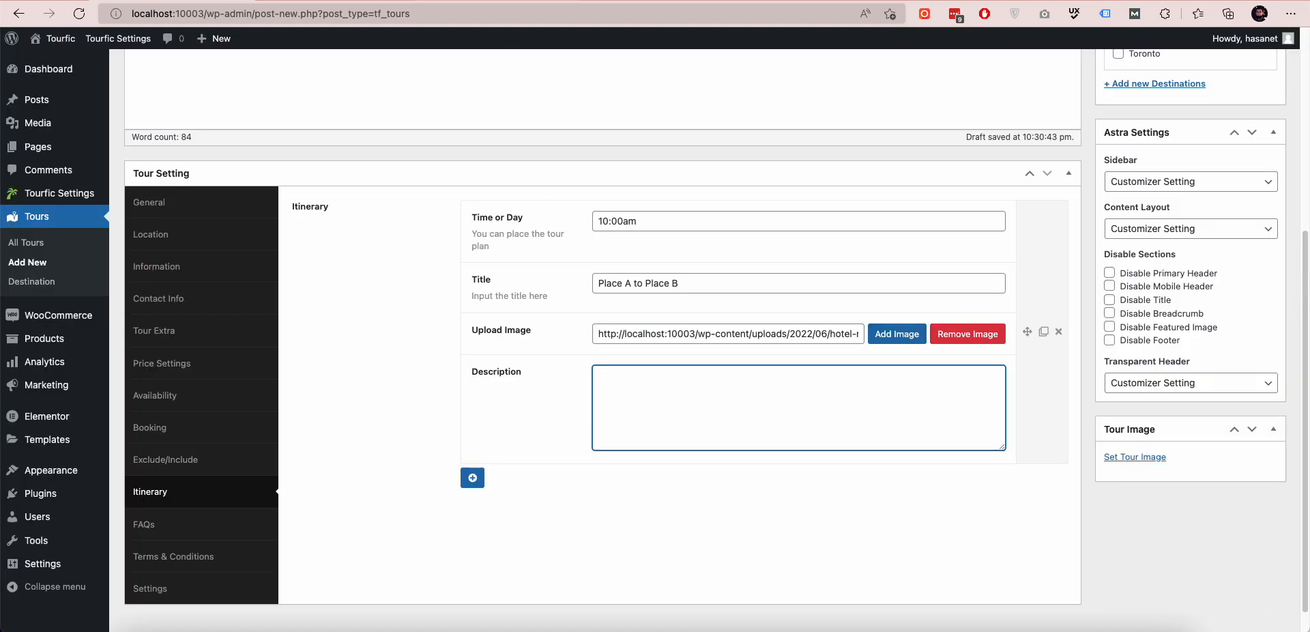
{"action": "type", "text": "Edolor in hendrerit in vulputate velit esse molestie consequat vel illum dolore eu feugiat"}
{"action": "left_click", "coordinate": [473, 1]}
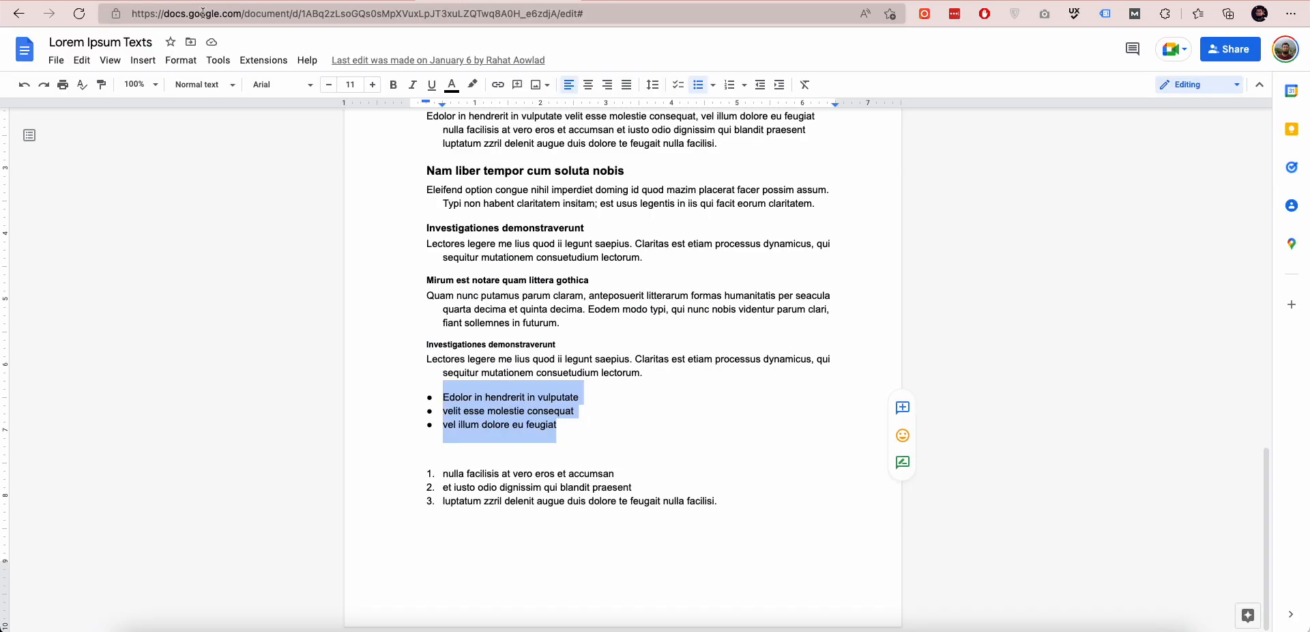
{"action": "scroll", "coordinate": [598, 258], "scroll_direction": "up", "scroll_amount": 15}
{"action": "left_click_drag", "start_coordinate": [418, 293], "coordinate": [533, 314]}
{"action": "key", "text": "ctrl+c"}
{"action": "left_click", "coordinate": [170, 5]}
{"action": "key", "text": "ctrl+v"}
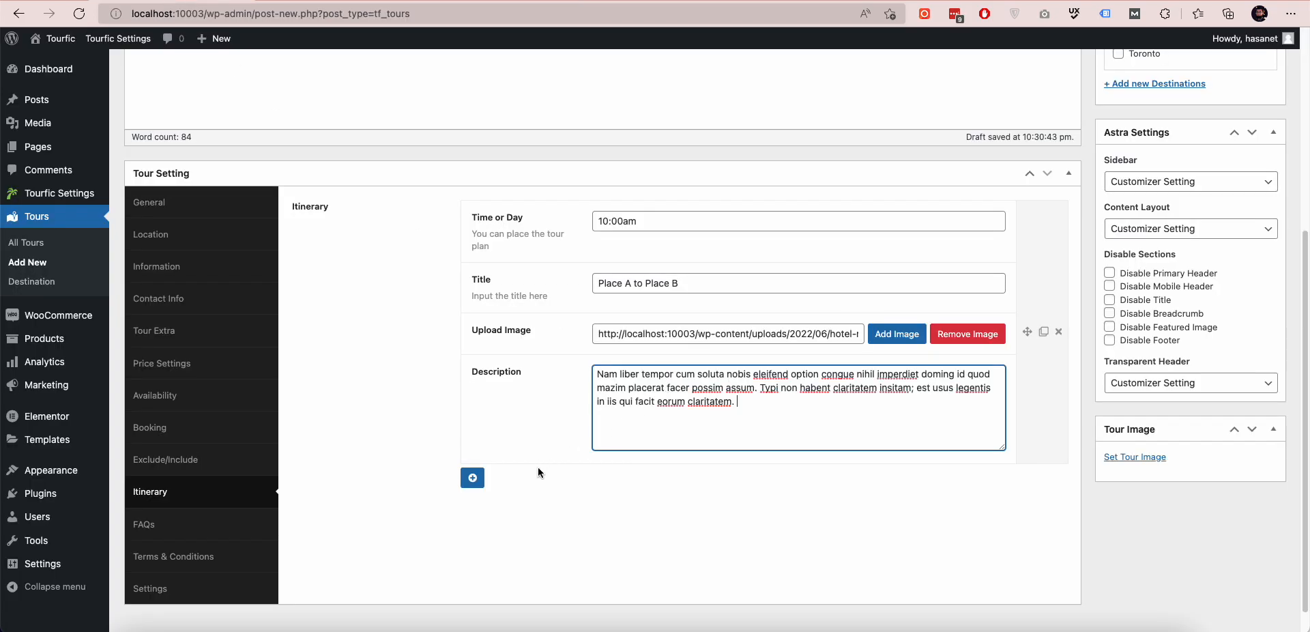
Add a second itinerary entry with the time 10:30am and the title BBB Street
{"action": "left_click", "coordinate": [472, 478]}
{"action": "left_click", "coordinate": [701, 488]}
{"action": "type", "text": "10:30am"}
{"action": "key", "text": "Tab"}
{"action": "type", "text": "BBBroo"}
{"action": "key", "text": "super+a"}
{"action": "type", "text": "BB"}
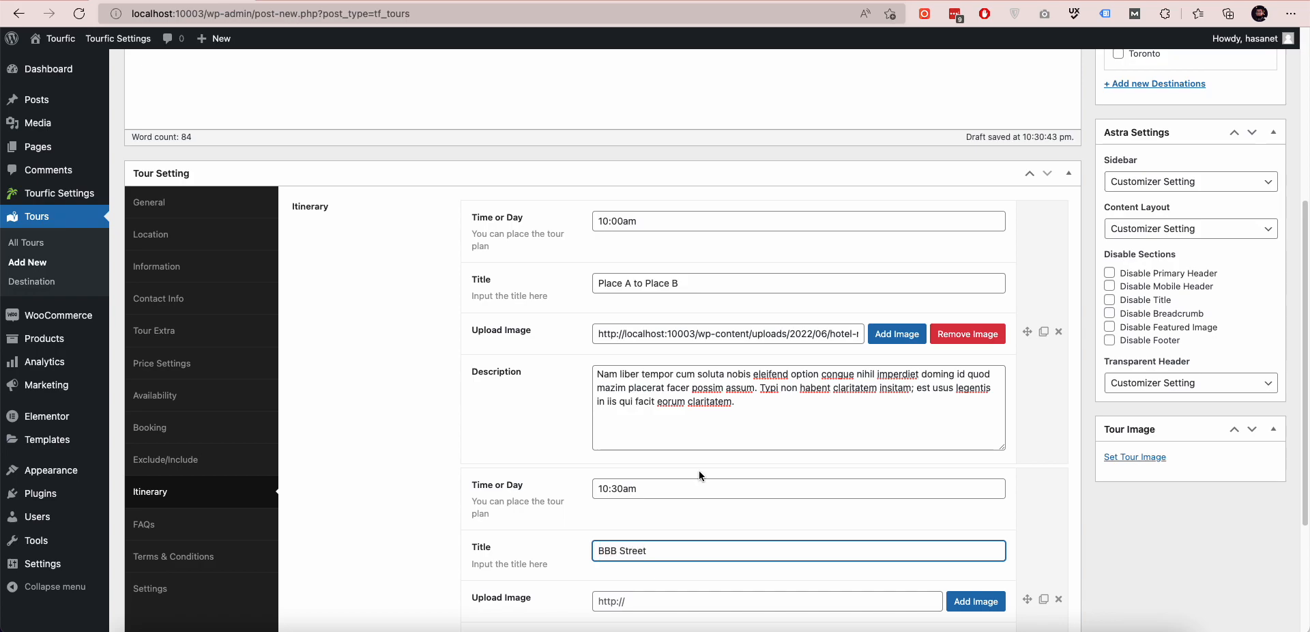
Attach the dark living-room image to the BBB Street entry and paste the copied paragraph as its description
{"action": "scroll", "coordinate": [696, 477], "scroll_direction": "down", "scroll_amount": 3}
{"action": "left_click", "coordinate": [974, 406]}
{"action": "left_click", "coordinate": [184, 211]}
{"action": "left_click", "coordinate": [1257, 593]}
{"action": "left_click", "coordinate": [693, 464]}
{"action": "key", "text": "super+v"}
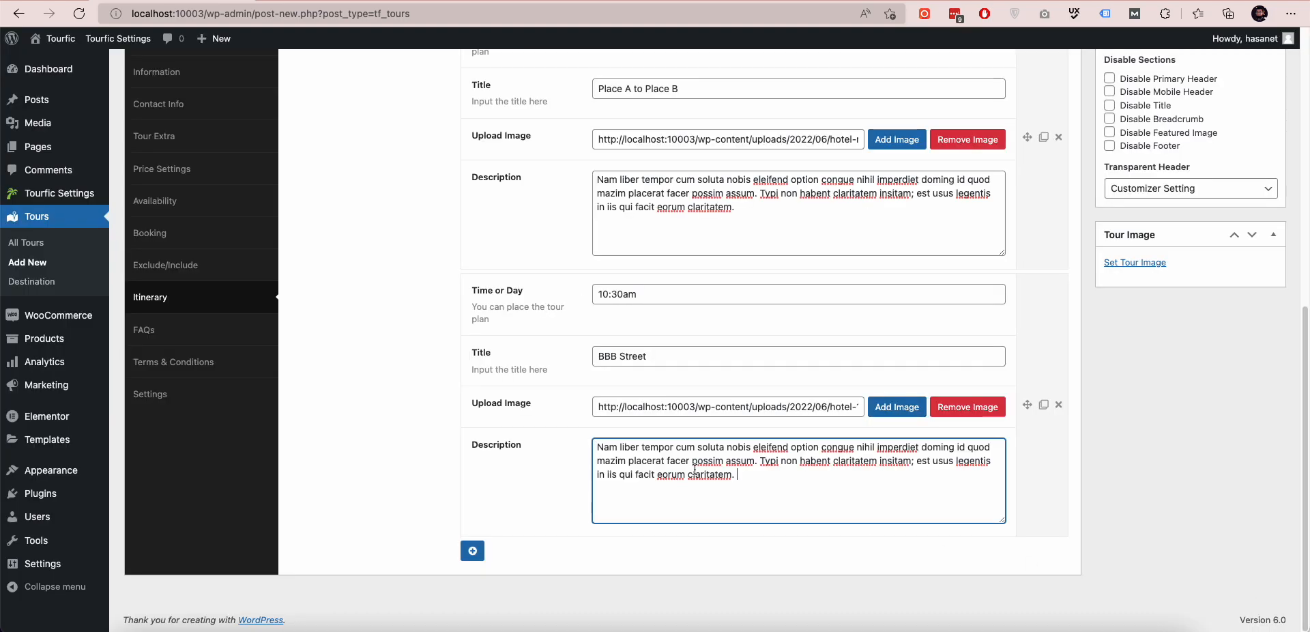
Add a third itinerary entry with the time 12pm and the title CCC Road
{"action": "left_click", "coordinate": [472, 551]}
{"action": "scroll", "coordinate": [623, 360], "scroll_direction": "down", "scroll_amount": 4}
{"action": "left_click", "coordinate": [647, 295]}
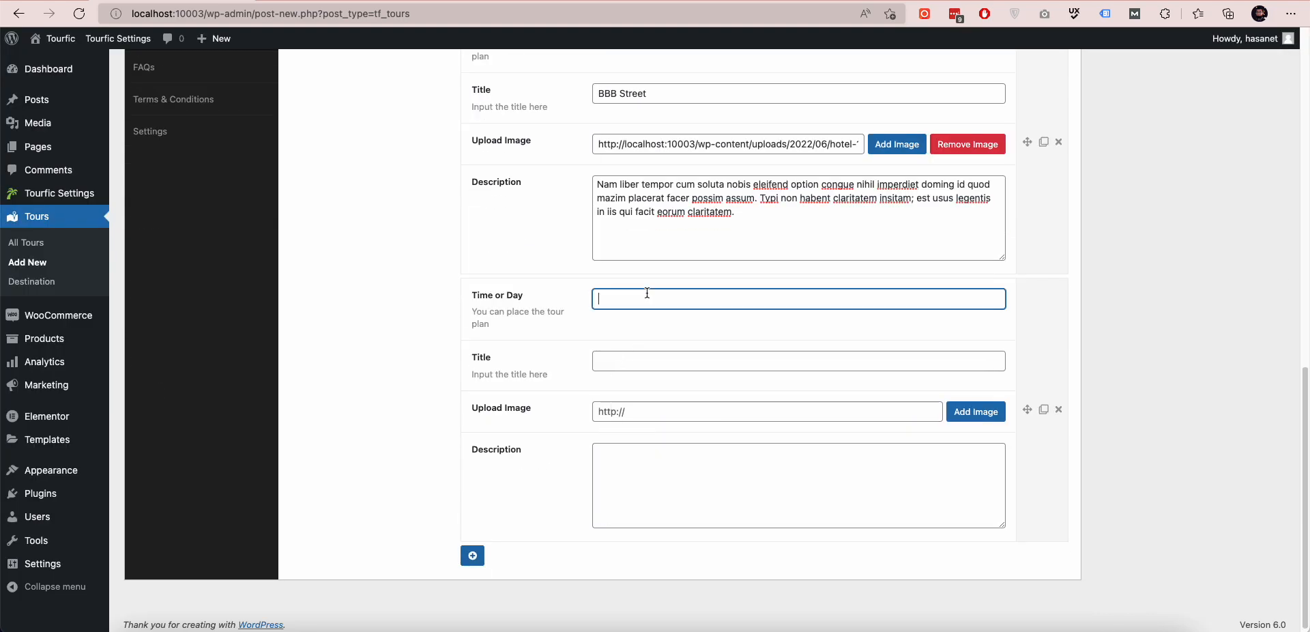
{"action": "type", "text": "12pm"}
{"action": "key", "text": "Tab"}
{"action": "type", "text": "CC  Road"}
Attach the image of the table beside the glass door to the CCC Road entry and paste the copied paragraph as its description
{"action": "left_click", "coordinate": [981, 422]}
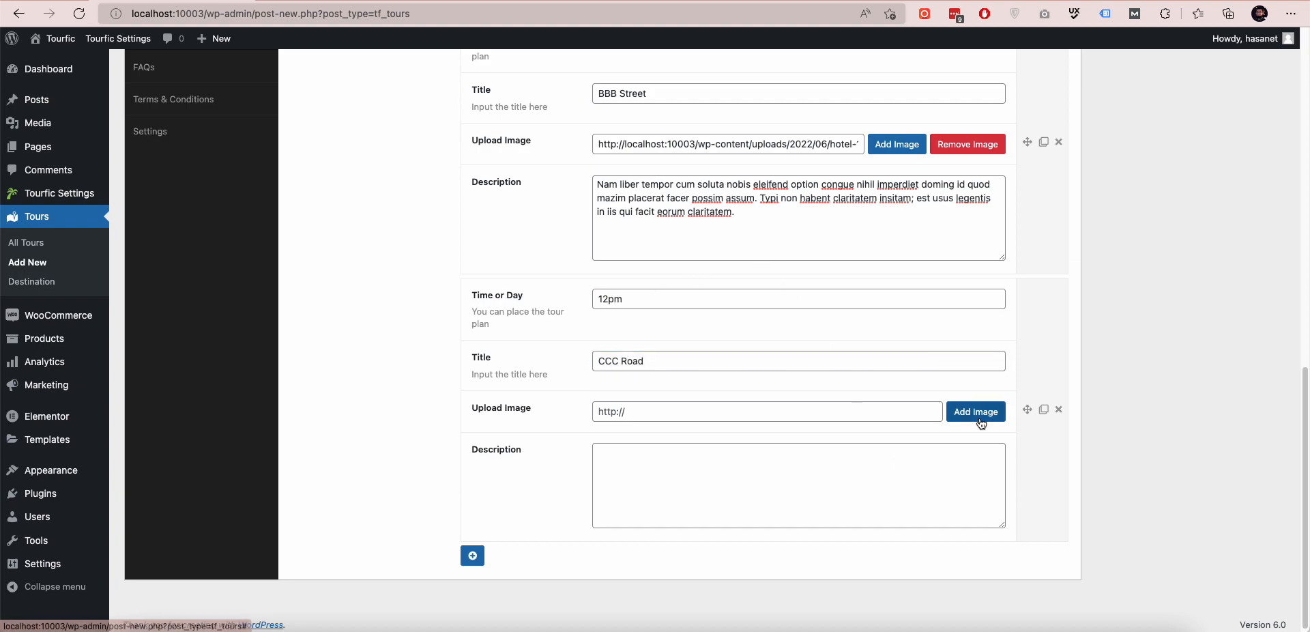
{"action": "left_click", "coordinate": [289, 209]}
{"action": "left_click", "coordinate": [1260, 595]}
{"action": "left_click", "coordinate": [937, 512]}
{"action": "key", "text": "super+v"}
Add two FAQ entries to the tour and paste the copied paragraph as the description of each
{"action": "scroll", "coordinate": [280, 382], "scroll_direction": "up", "scroll_amount": 3}
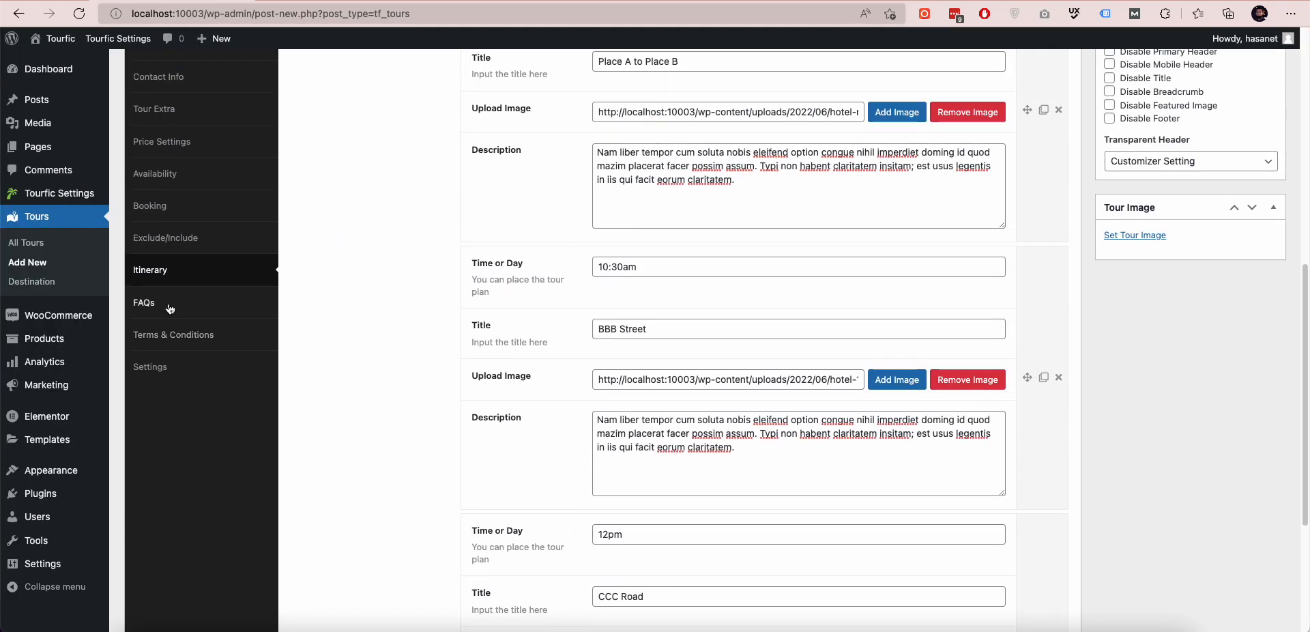
{"action": "left_click", "coordinate": [171, 310]}
{"action": "scroll", "coordinate": [471, 327], "scroll_direction": "up", "scroll_amount": 2}
{"action": "left_click", "coordinate": [473, 315]}
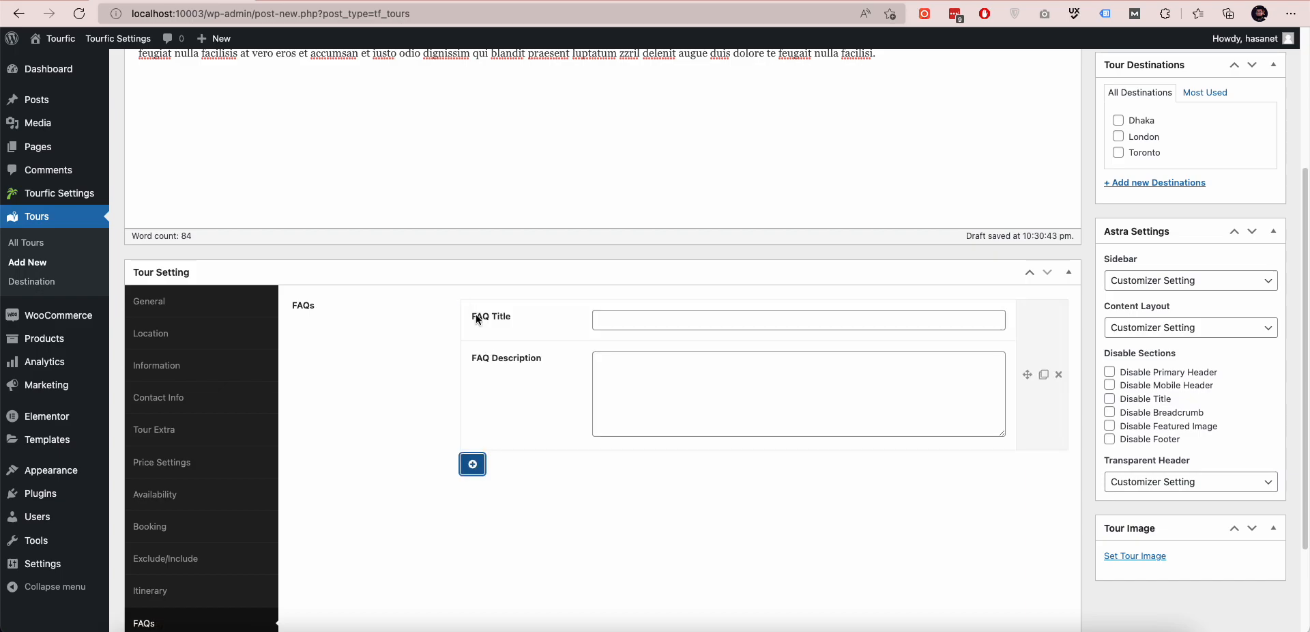
{"action": "left_click", "coordinate": [472, 464]}
{"action": "left_click", "coordinate": [696, 380]}
{"action": "key", "text": "super+v"}
{"action": "left_click", "coordinate": [678, 555]}
{"action": "key", "text": "super+v"}
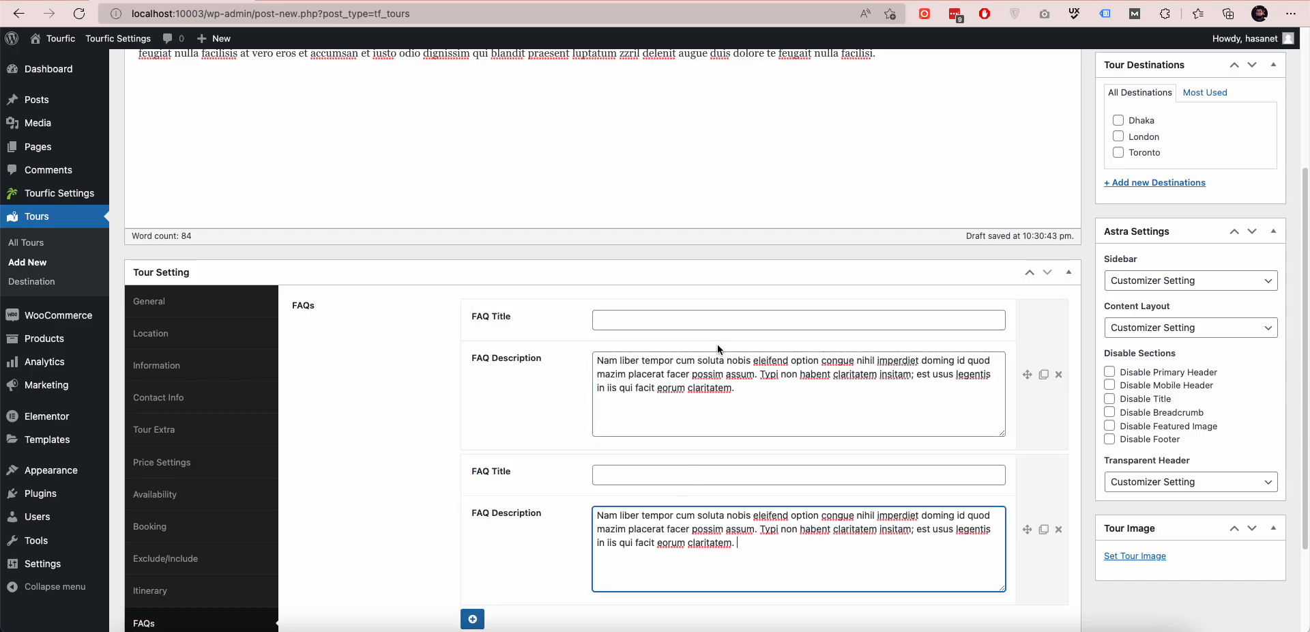
Copy the opening words of the first FAQ description into the titles of both FAQ entries
{"action": "left_click_drag", "start_coordinate": [726, 361], "coordinate": [542, 360]}
{"action": "key", "text": "super+c"}
{"action": "left_click", "coordinate": [681, 321]}
{"action": "key", "text": "super+v"}
{"action": "left_click", "coordinate": [670, 471]}
{"action": "key", "text": "super+v"}
Fill the tour's terms and conditions with the first two paragraphs copied from the Lorem Ipsum Texts document
{"action": "scroll", "coordinate": [335, 393], "scroll_direction": "down", "scroll_amount": 1}
{"action": "scroll", "coordinate": [335, 393], "scroll_direction": "down", "scroll_amount": 2}
{"action": "left_click", "coordinate": [173, 527]}
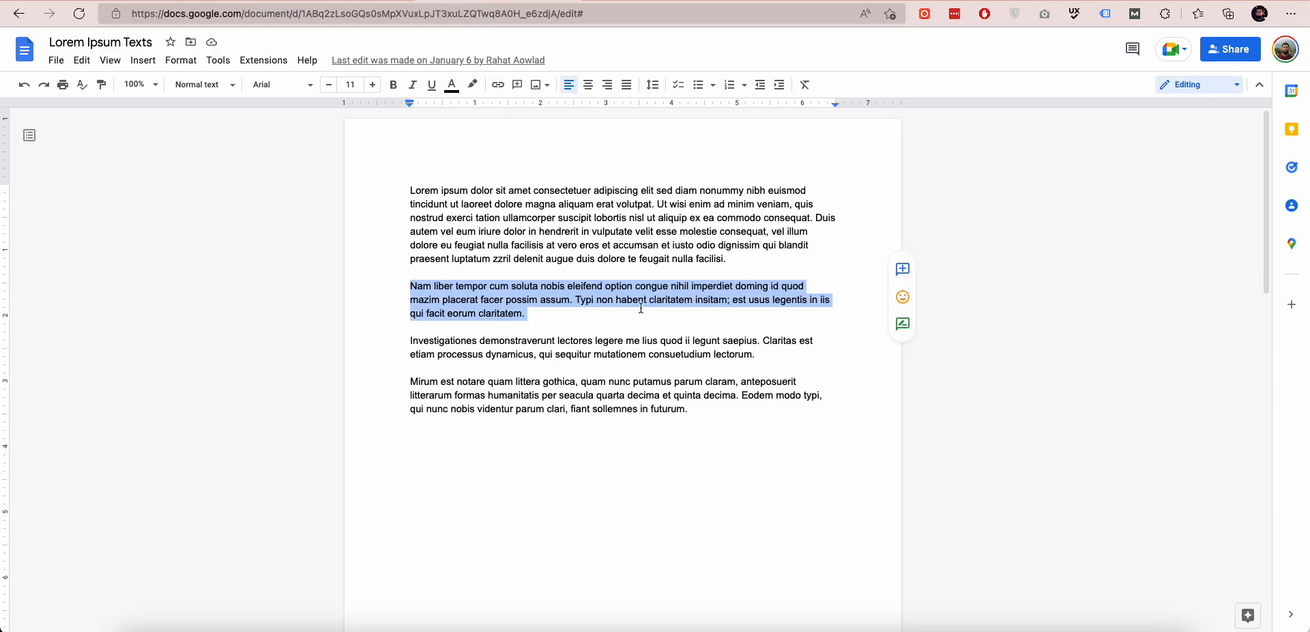
{"action": "left_click_drag", "start_coordinate": [410, 190], "coordinate": [536, 314]}
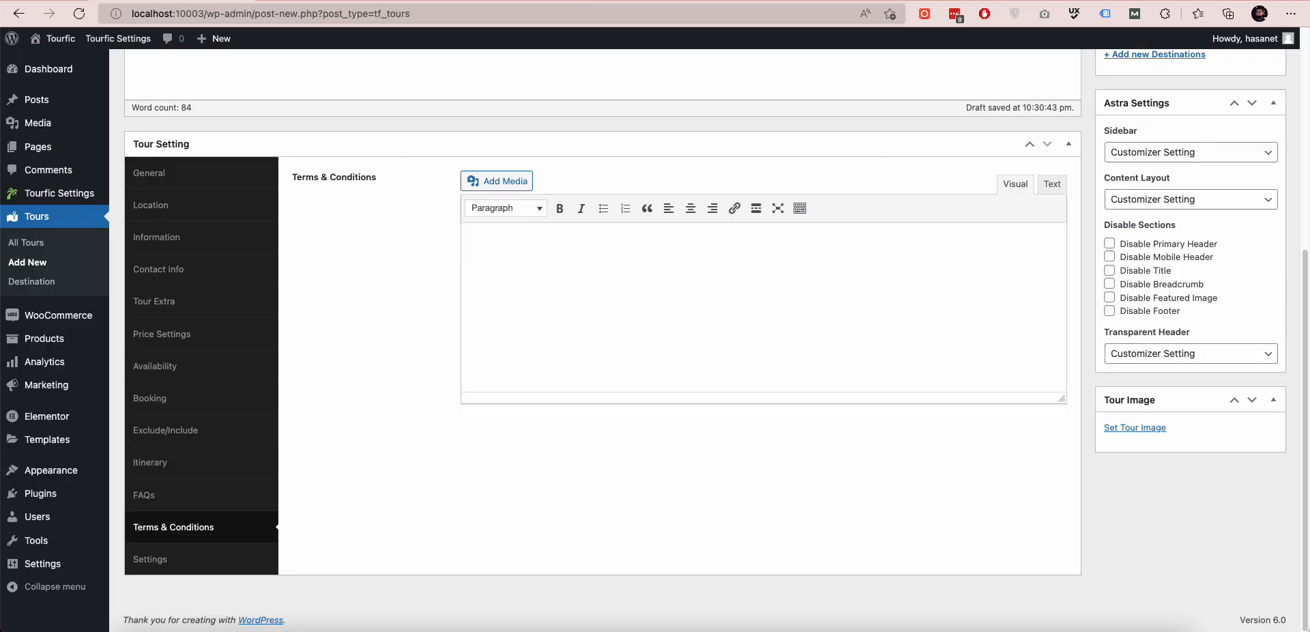
{"action": "key", "text": "ctrl+v"}
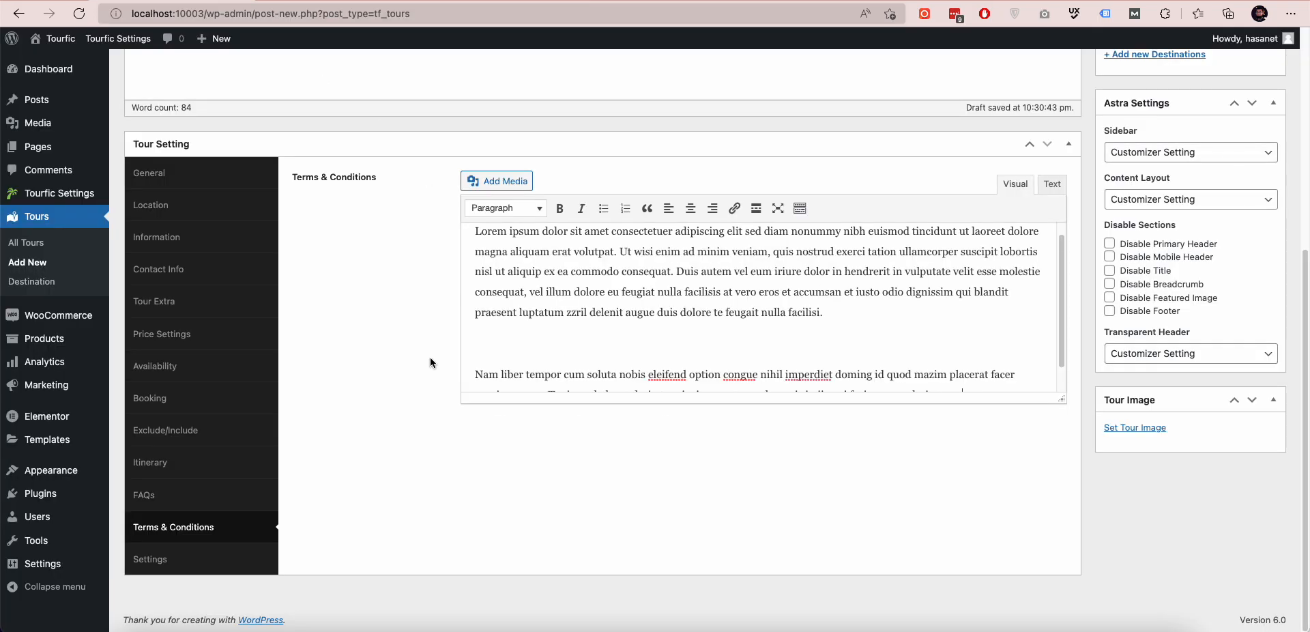
Examine the tour's own settings for disabling the review and related tour sections
{"action": "left_click", "coordinate": [150, 559]}
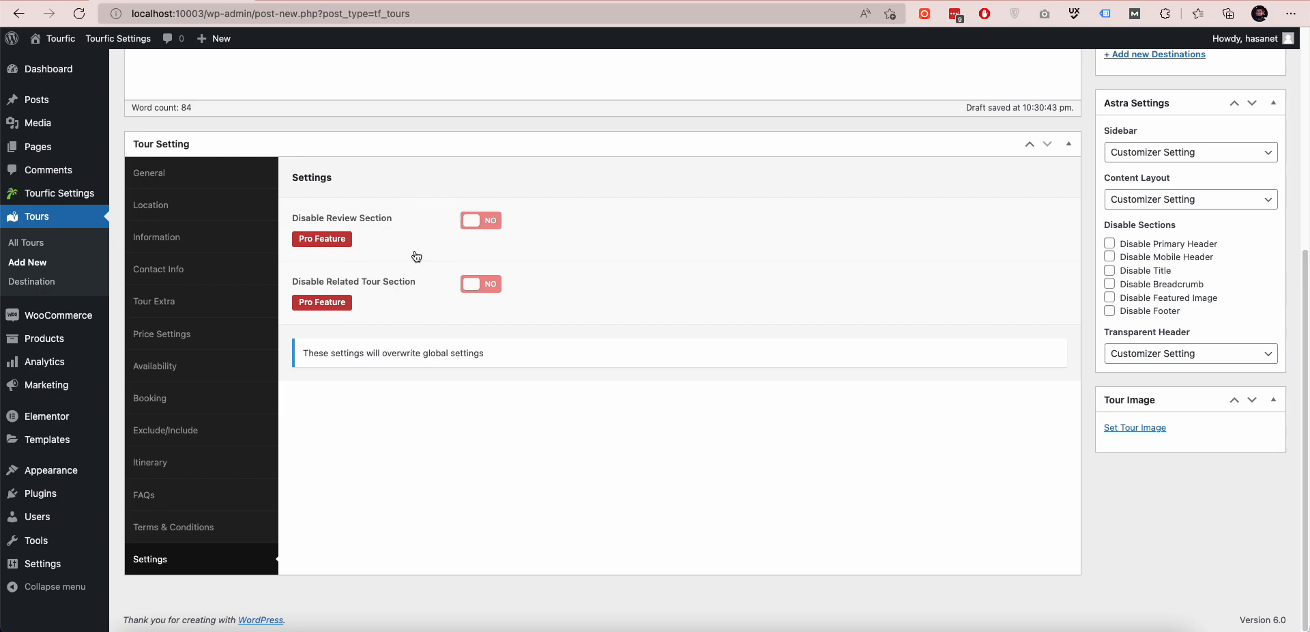
{"action": "scroll", "coordinate": [664, 337], "scroll_direction": "up", "scroll_amount": 3}
{"action": "scroll", "coordinate": [664, 340], "scroll_direction": "up", "scroll_amount": 1}
{"action": "scroll", "coordinate": [553, 489], "scroll_direction": "down", "scroll_amount": 4}
{"action": "scroll", "coordinate": [1200, 359], "scroll_direction": "up", "scroll_amount": 1}
{"action": "scroll", "coordinate": [1200, 359], "scroll_direction": "up", "scroll_amount": 5}
{"action": "scroll", "coordinate": [1174, 252], "scroll_direction": "down", "scroll_amount": 5}
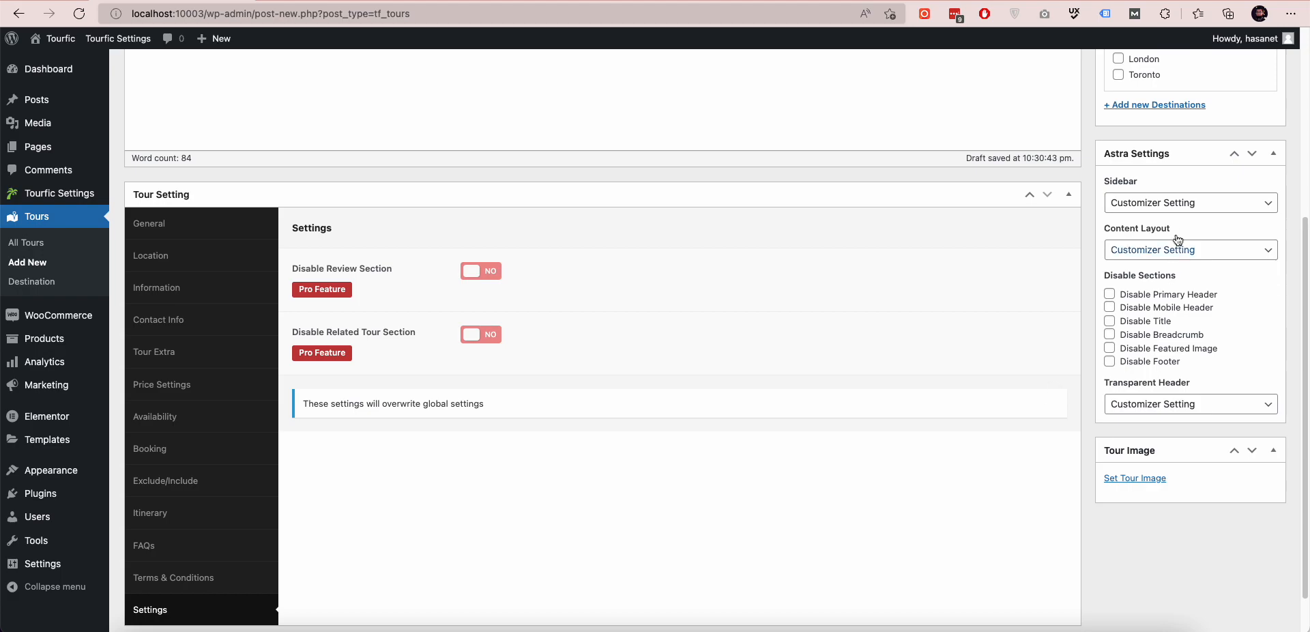
Set the tour page's Astra content layout to Full Width / Stretched and disable its title
{"action": "left_click", "coordinate": [1174, 250]}
{"action": "left_click", "coordinate": [1177, 325]}
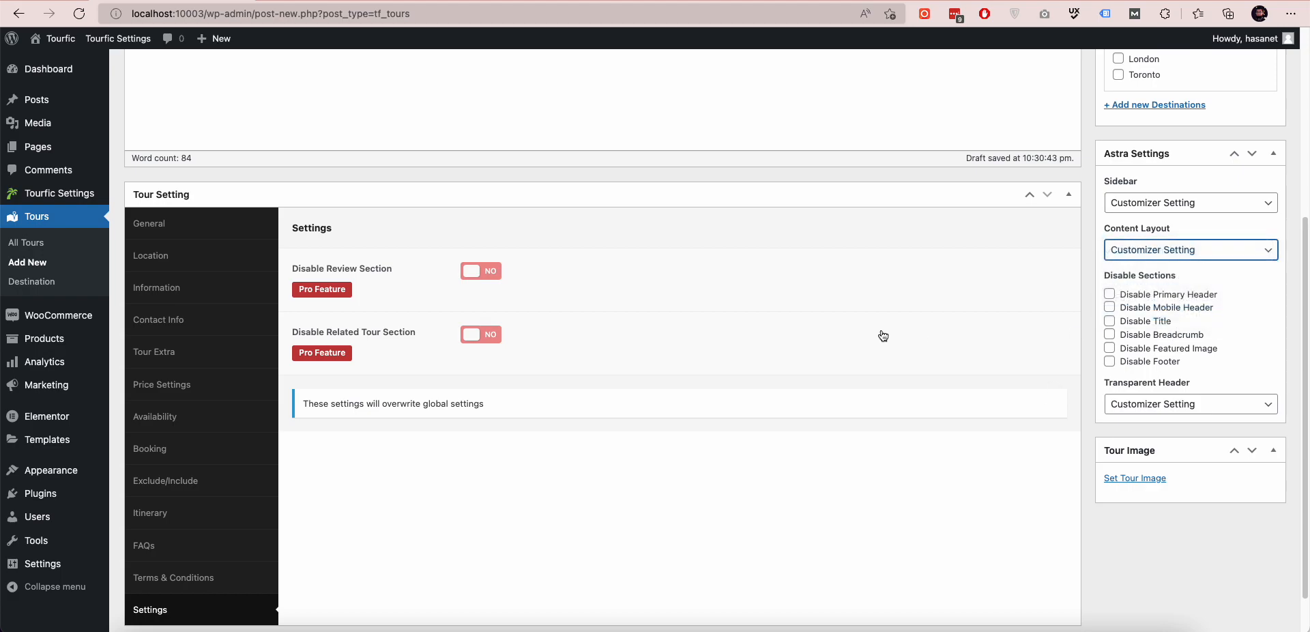
{"action": "left_click", "coordinate": [1109, 320]}
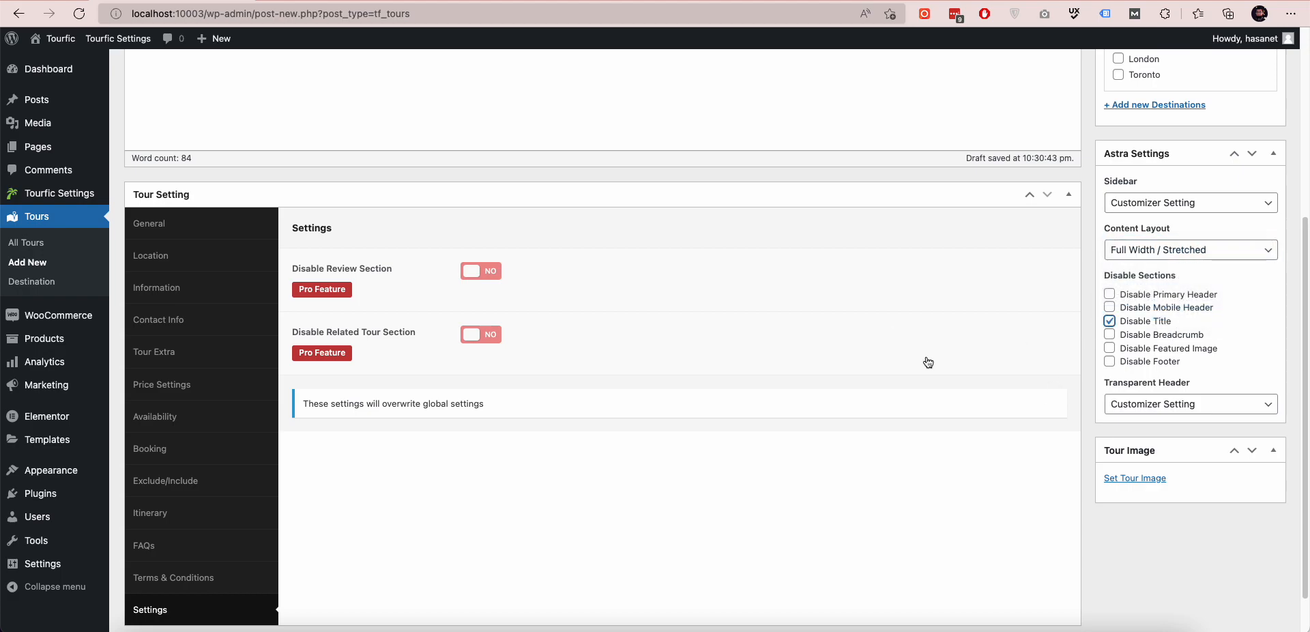
Assign the tour to the London destination and publish it
{"action": "scroll", "coordinate": [927, 357], "scroll_direction": "up", "scroll_amount": 3}
{"action": "scroll", "coordinate": [927, 357], "scroll_direction": "up", "scroll_amount": 1}
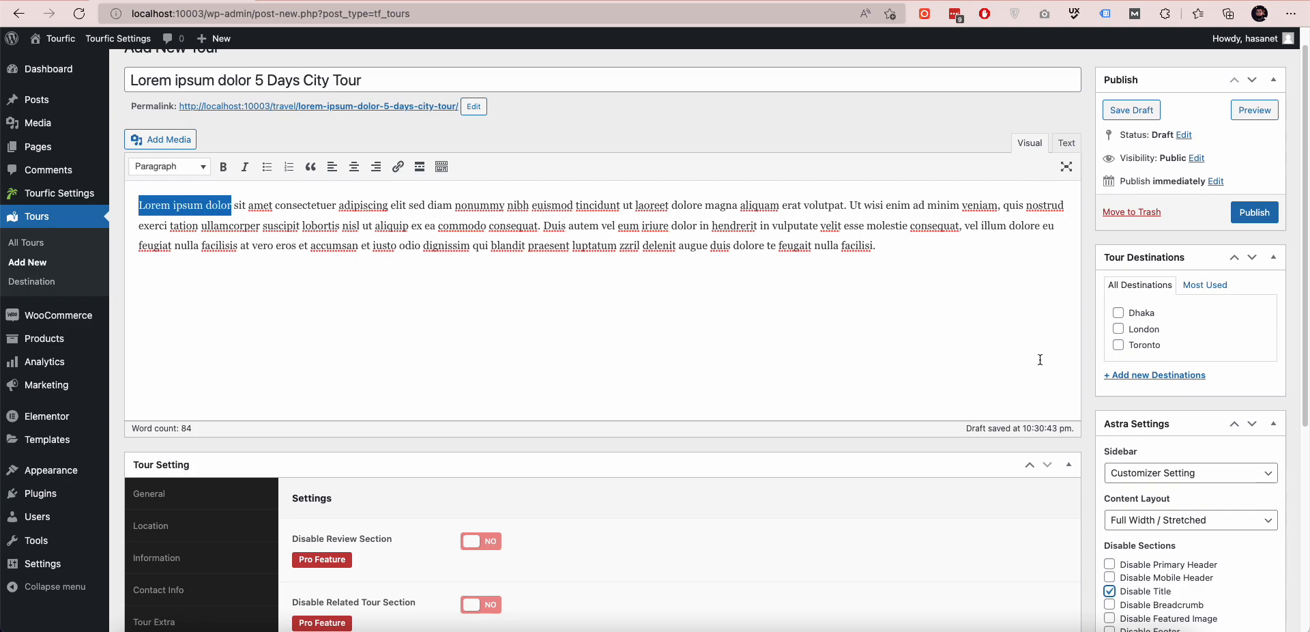
{"action": "left_click", "coordinate": [1119, 330]}
{"action": "left_click", "coordinate": [1254, 214]}
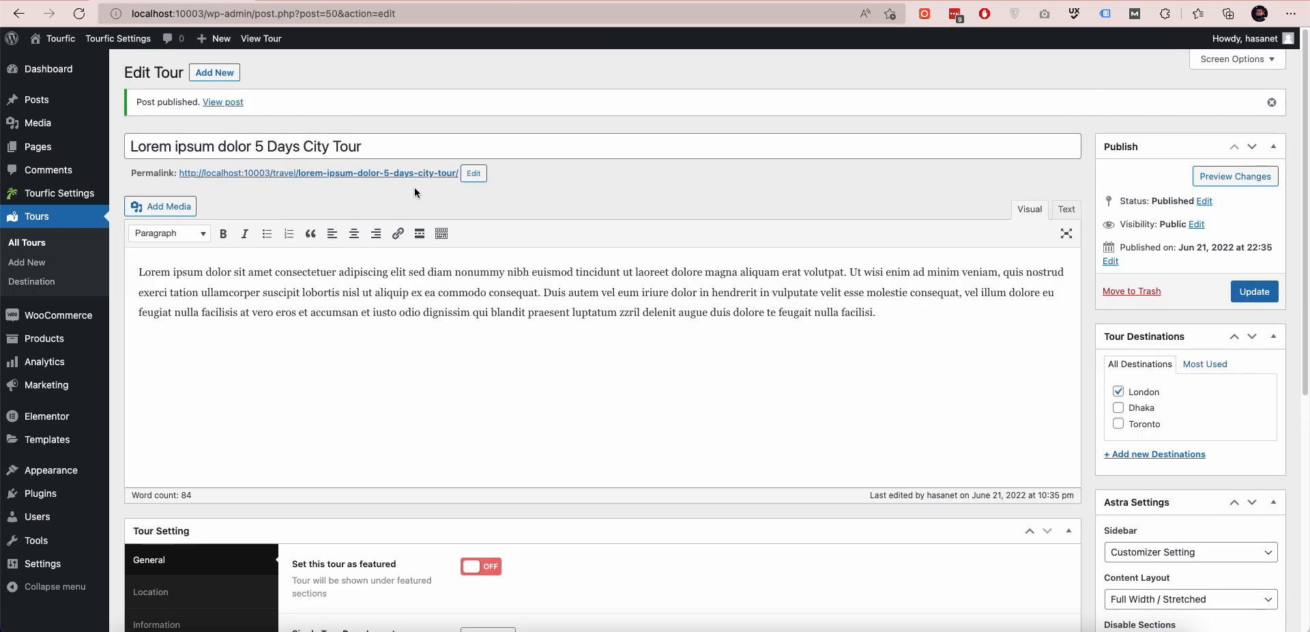
Open the published tour's front-end page from its permalink and look over its header area
{"action": "left_click", "coordinate": [374, 172]}
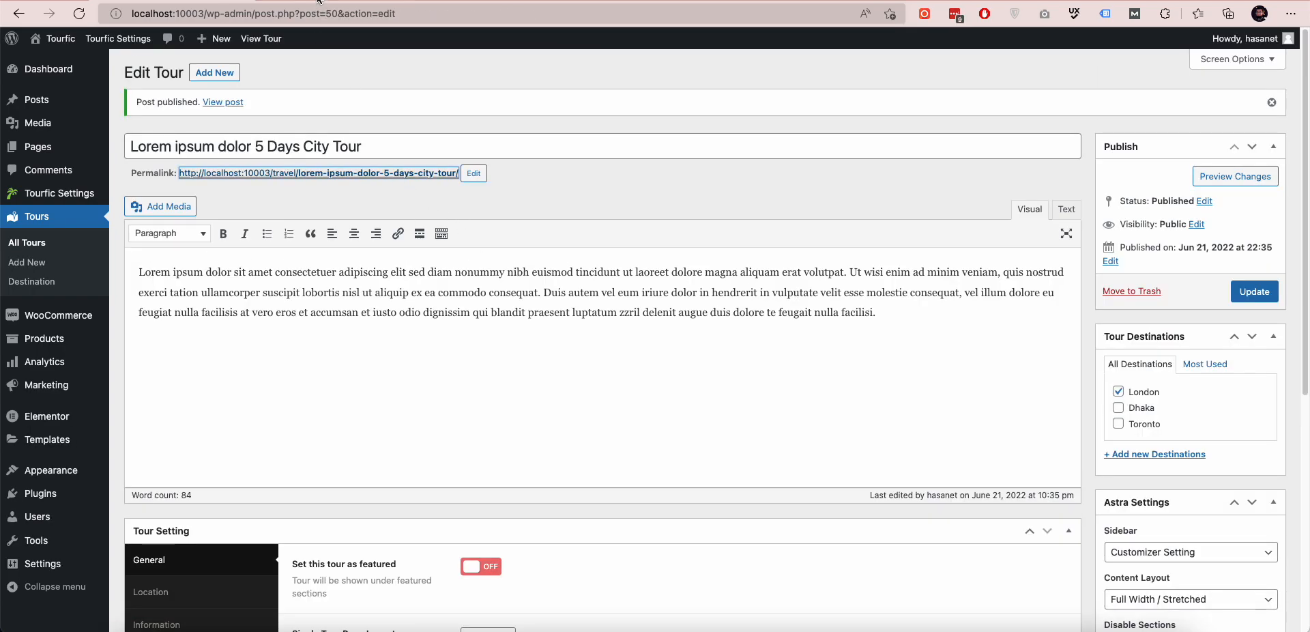
{"action": "scroll", "coordinate": [288, 183], "scroll_direction": "down", "scroll_amount": 3}
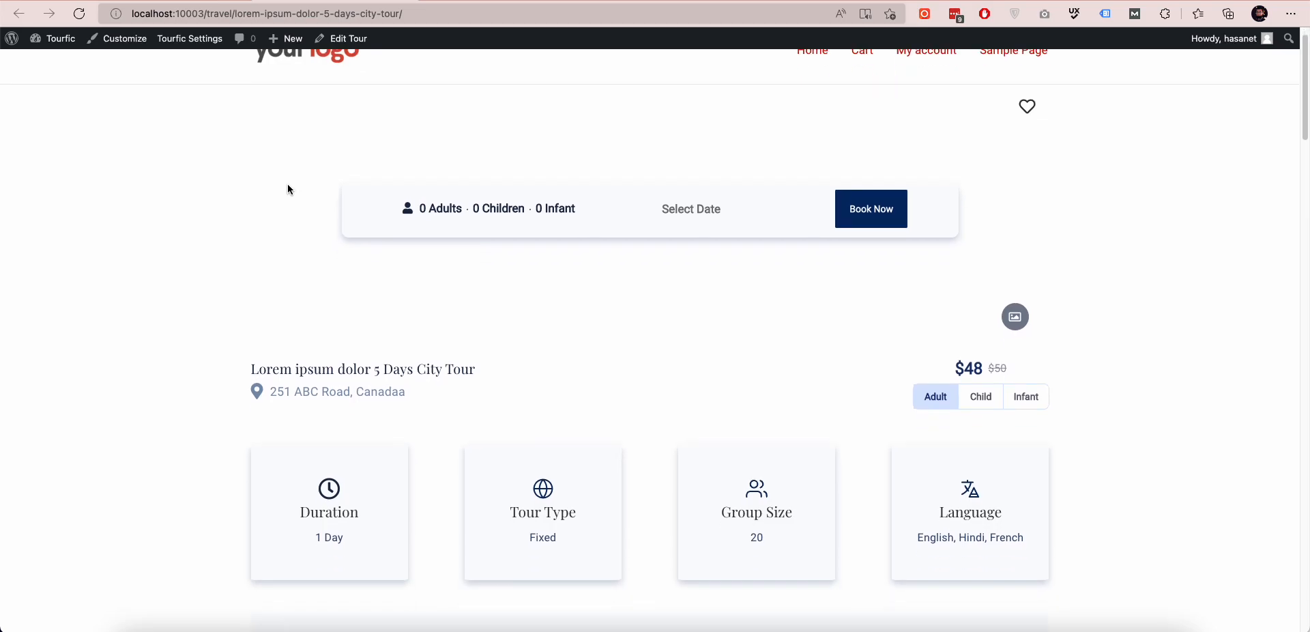
{"action": "scroll", "coordinate": [898, 249], "scroll_direction": "up", "scroll_amount": 4}
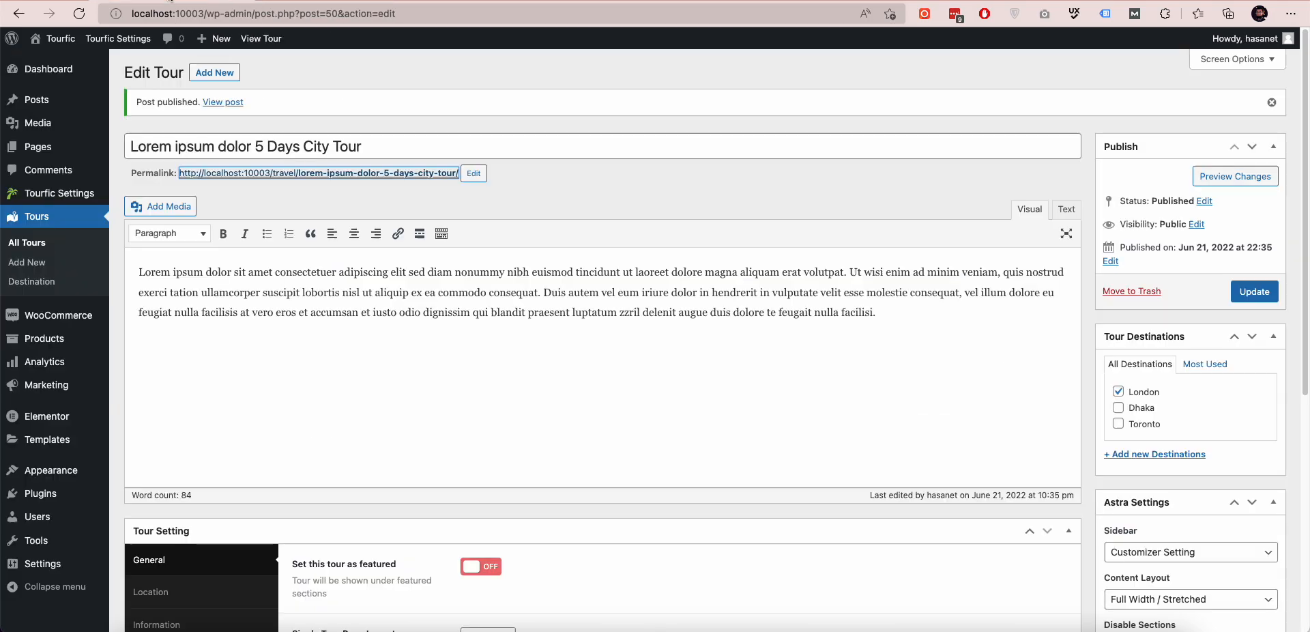
Set hotel-room-1447201_1920.jpeg from the media library as the tour image and update the tour
{"action": "scroll", "coordinate": [1211, 301], "scroll_direction": "down", "scroll_amount": 6}
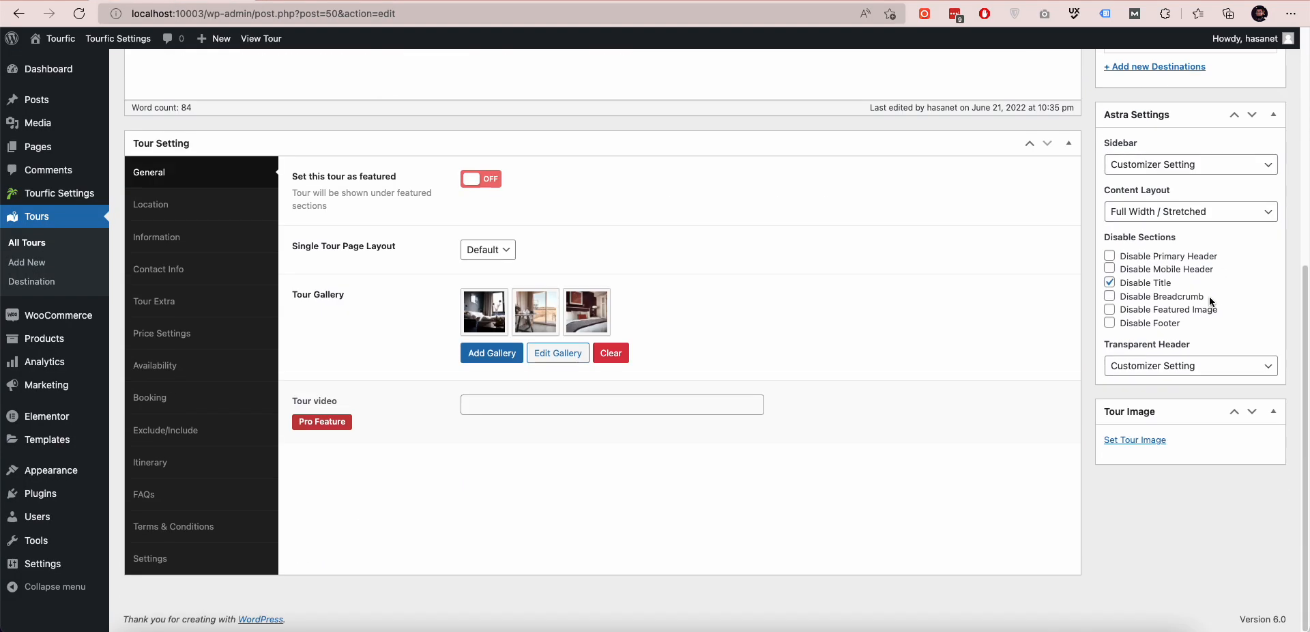
{"action": "left_click", "coordinate": [1141, 442]}
{"action": "left_click", "coordinate": [367, 250]}
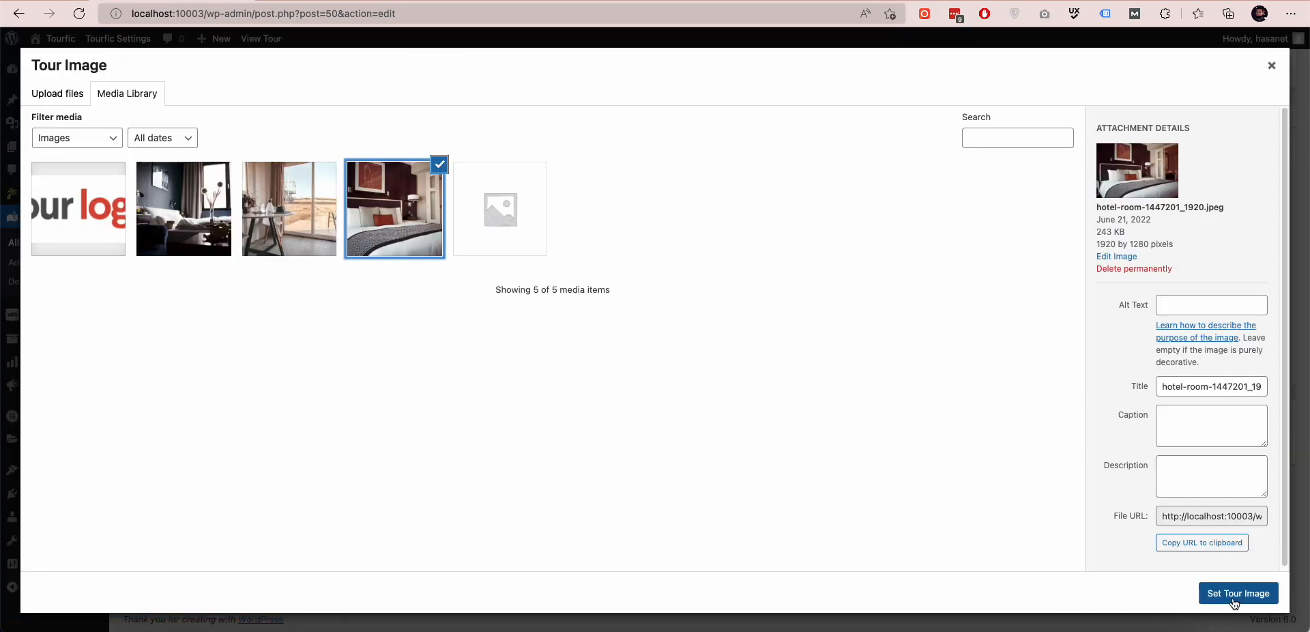
{"action": "left_click", "coordinate": [1234, 593]}
{"action": "scroll", "coordinate": [1145, 472], "scroll_direction": "up", "scroll_amount": 7}
{"action": "left_click", "coordinate": [1255, 291]}
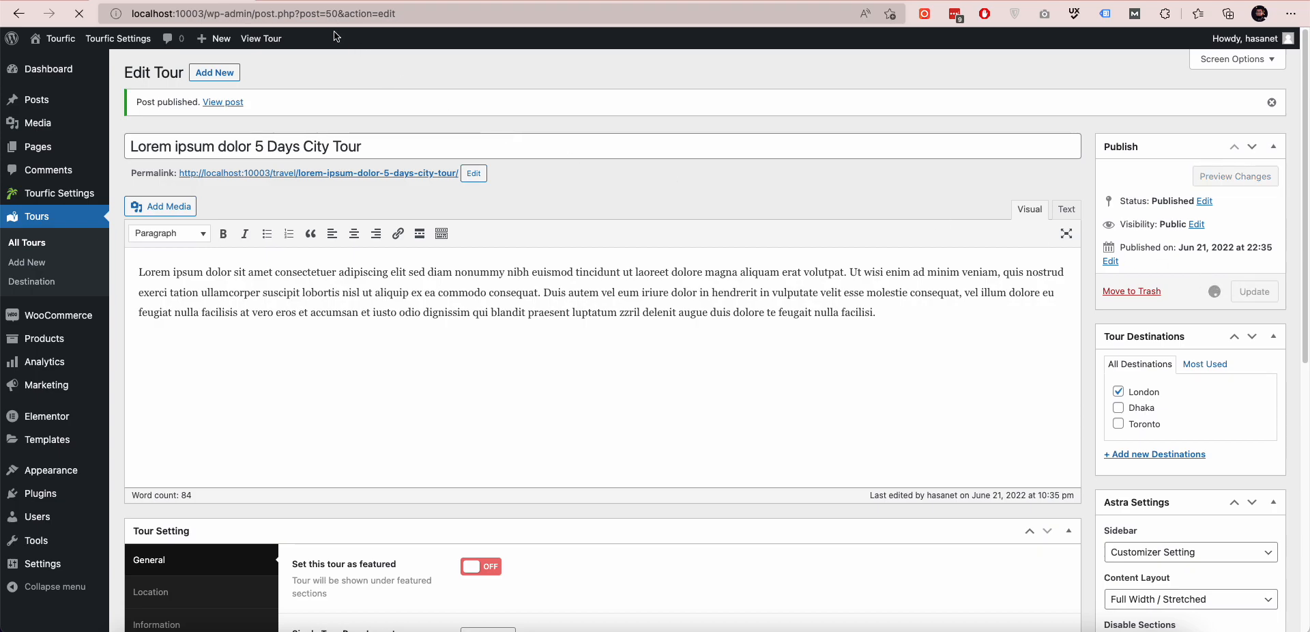
Reload the tour's front-end page and check its header image and its child and infant prices
{"action": "left_click", "coordinate": [335, 1]}
{"action": "left_click", "coordinate": [79, 13]}
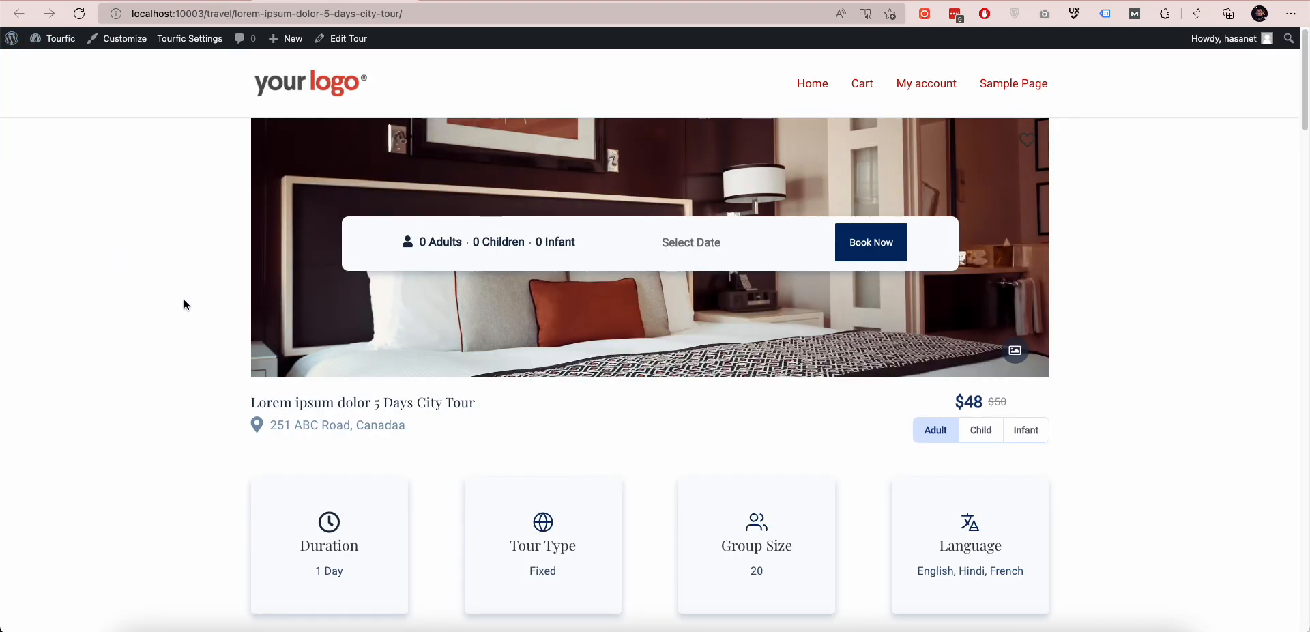
{"action": "scroll", "coordinate": [247, 286], "scroll_direction": "down", "scroll_amount": 1}
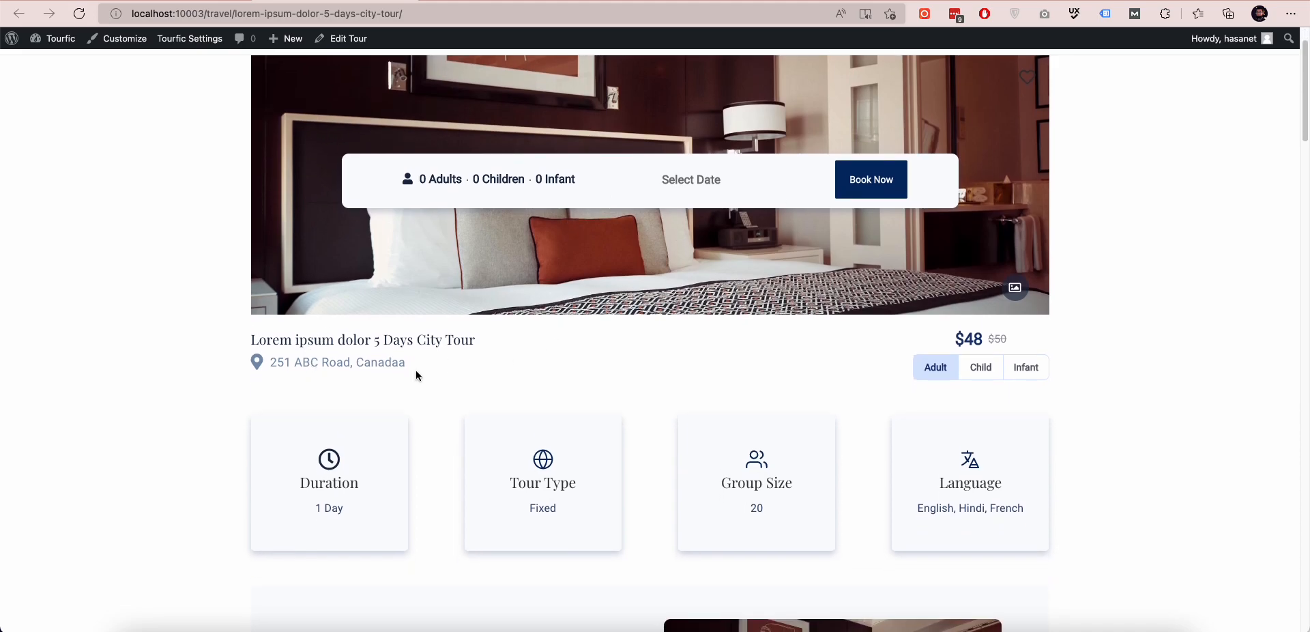
{"action": "left_click", "coordinate": [981, 367]}
{"action": "left_click", "coordinate": [1024, 369]}
{"action": "scroll", "coordinate": [575, 311], "scroll_direction": "down", "scroll_amount": 4}
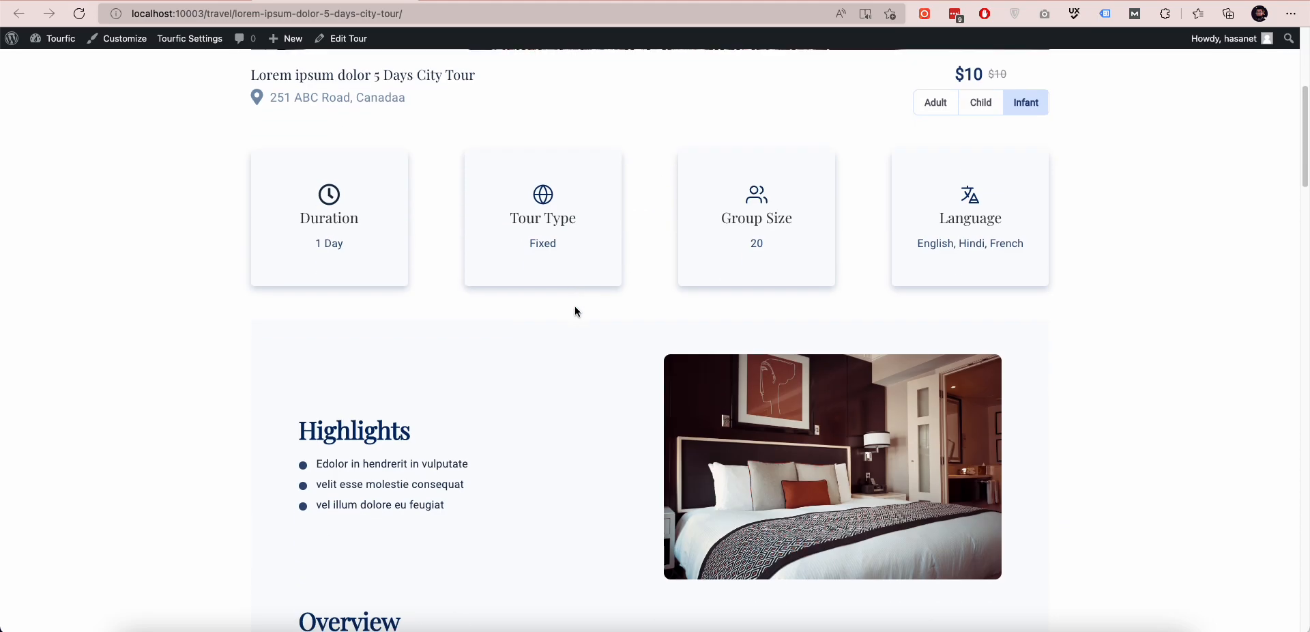
Review the tour page's highlights, overview and included/excluded lists, and expand the BBB Street and CCC Road itinerary entries
{"action": "scroll", "coordinate": [537, 288], "scroll_direction": "down", "scroll_amount": 4}
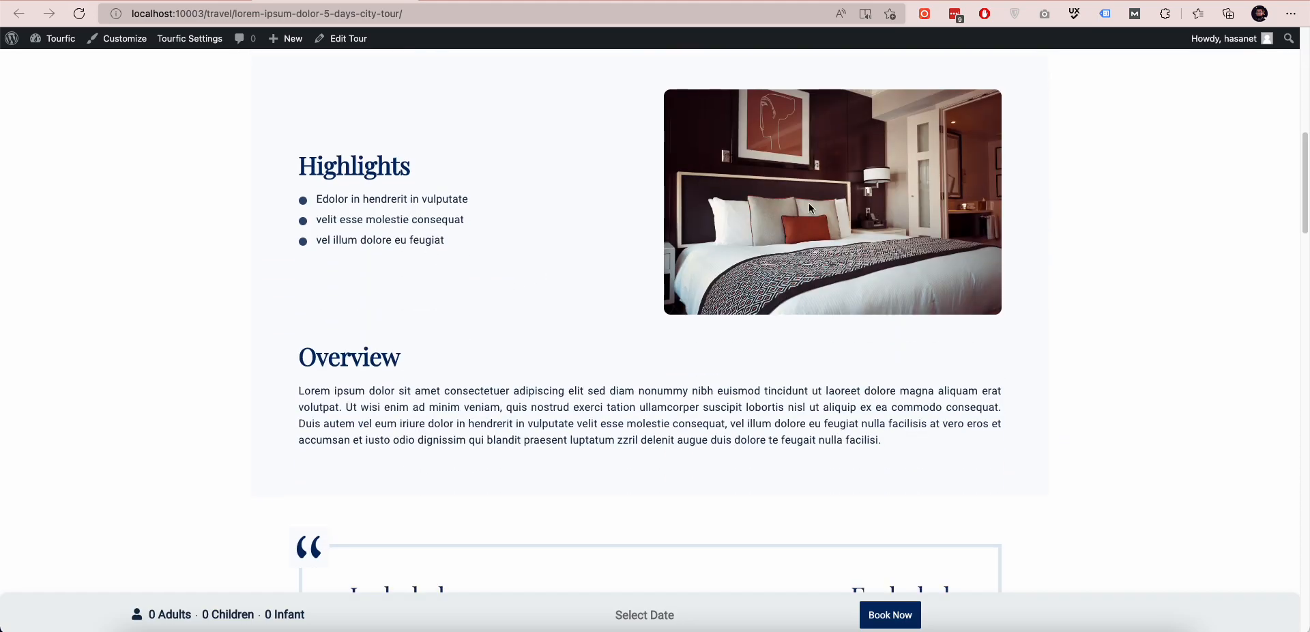
{"action": "scroll", "coordinate": [477, 396], "scroll_direction": "down", "scroll_amount": 4}
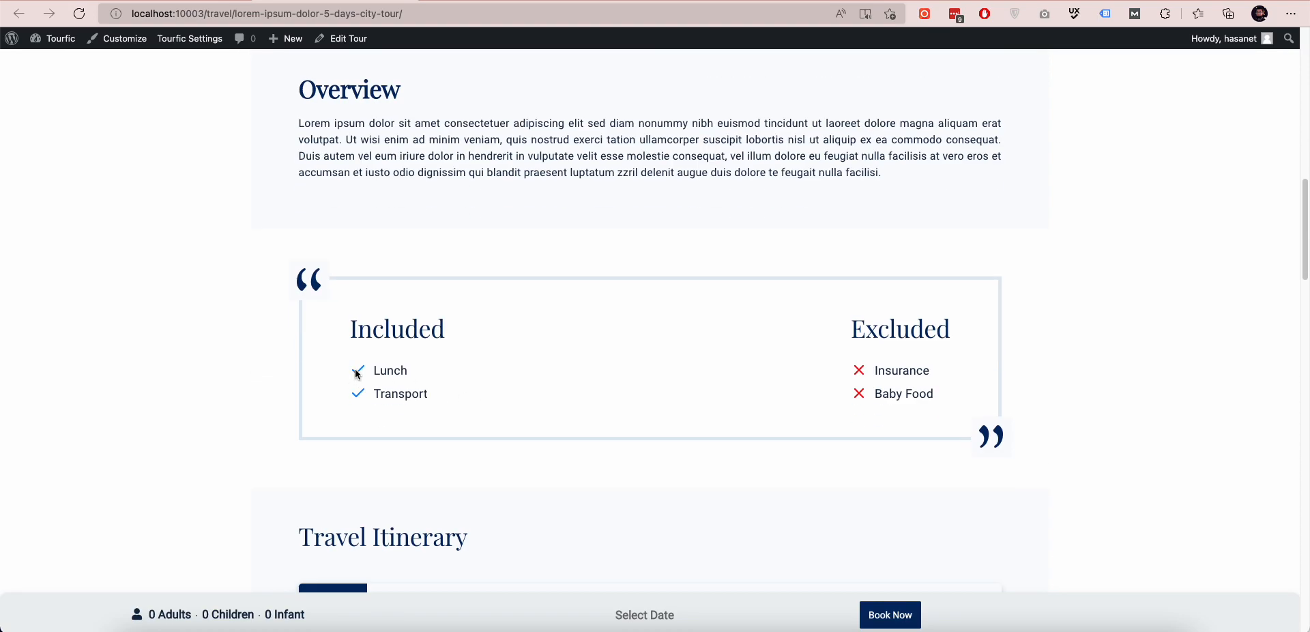
{"action": "scroll", "coordinate": [939, 409], "scroll_direction": "down", "scroll_amount": 6}
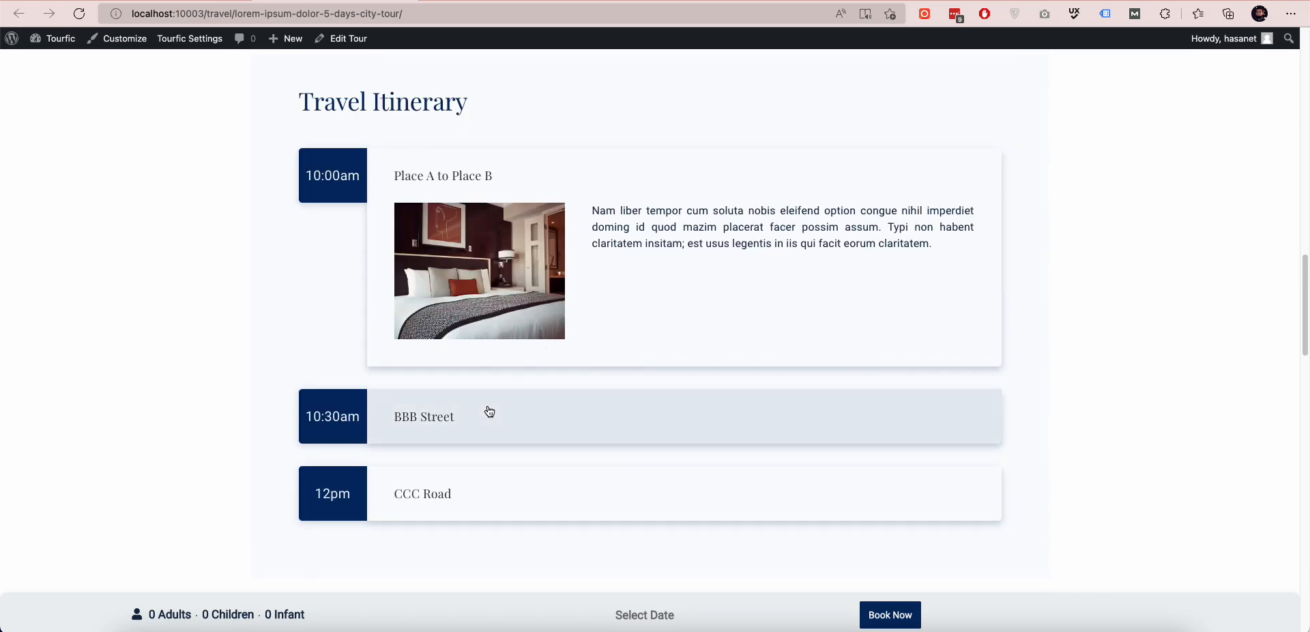
{"action": "left_click", "coordinate": [490, 411]}
{"action": "left_click", "coordinate": [517, 500]}
Review the tour page's map, expand the second FAQ, check the terms and customer reviews, and return to the page header
{"action": "scroll", "coordinate": [1214, 357], "scroll_direction": "down", "scroll_amount": 8}
{"action": "scroll", "coordinate": [1242, 327], "scroll_direction": "down", "scroll_amount": 4}
{"action": "scroll", "coordinate": [842, 269], "scroll_direction": "up", "scroll_amount": 4}
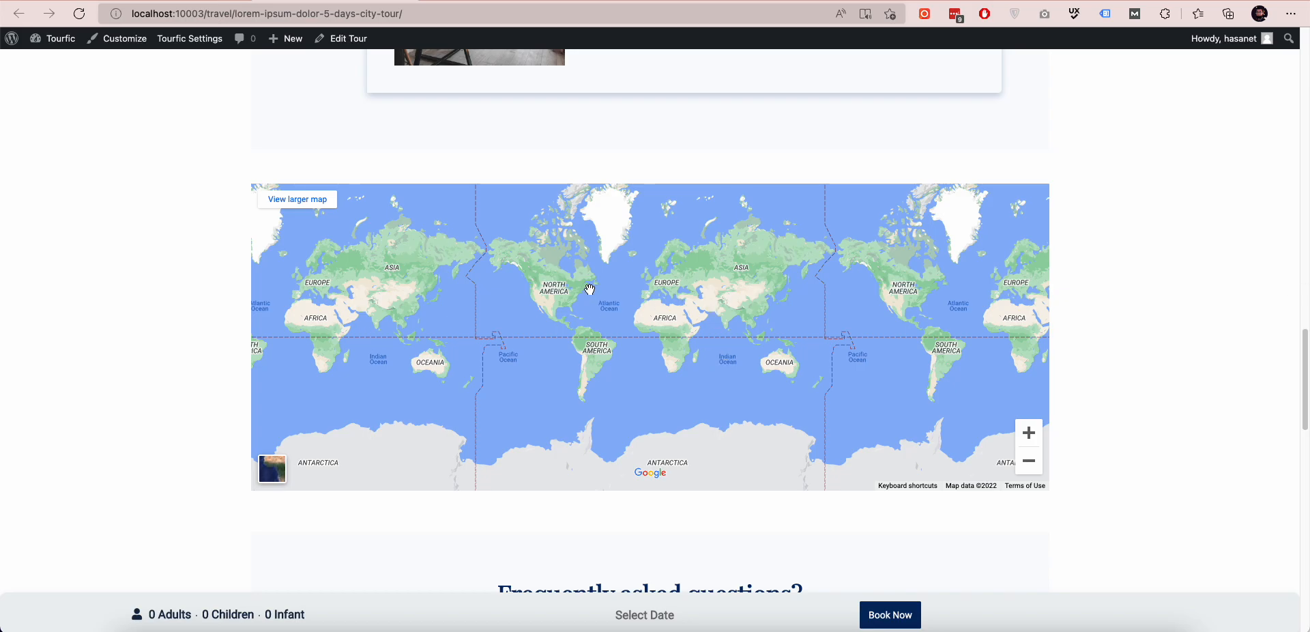
{"action": "scroll", "coordinate": [600, 292], "scroll_direction": "down", "scroll_amount": 1}
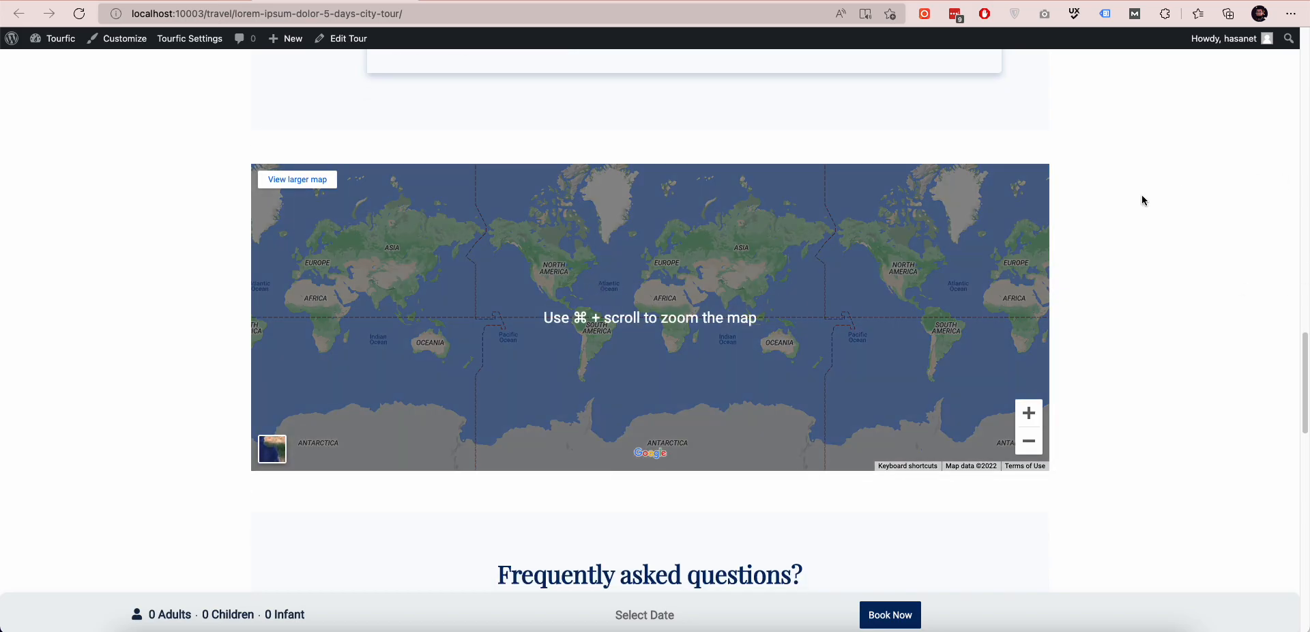
{"action": "scroll", "coordinate": [1240, 216], "scroll_direction": "down", "scroll_amount": 8}
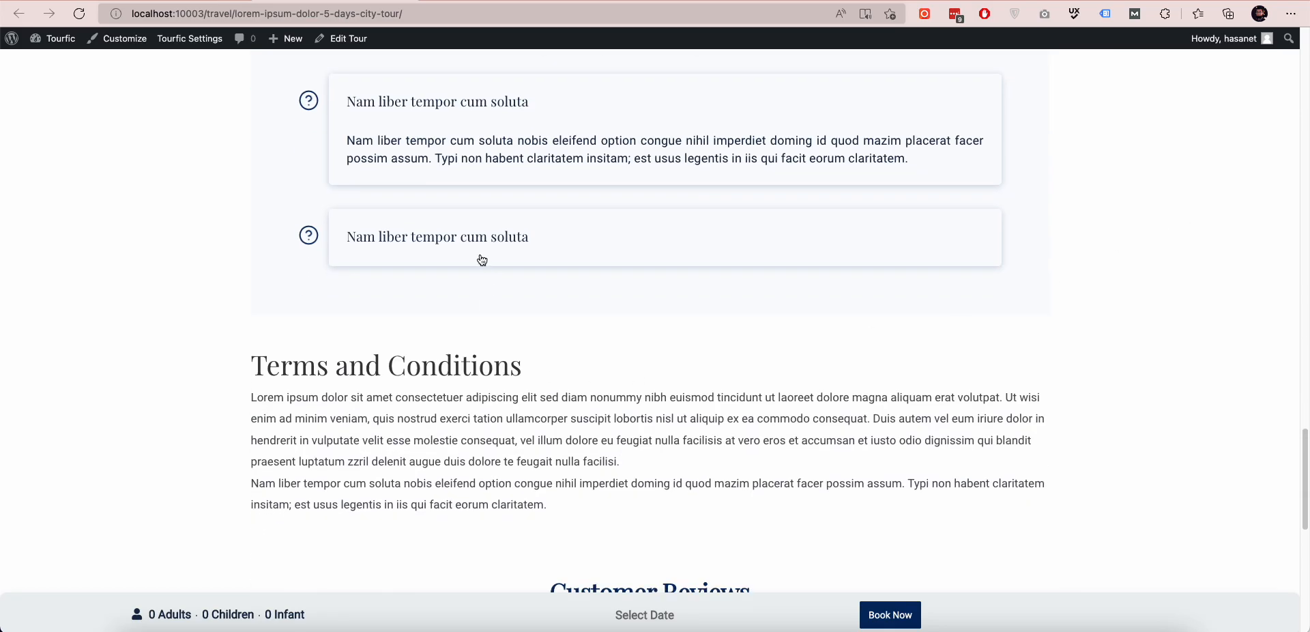
{"action": "left_click", "coordinate": [482, 260]}
{"action": "scroll", "coordinate": [686, 346], "scroll_direction": "down", "scroll_amount": 6}
{"action": "scroll", "coordinate": [605, 407], "scroll_direction": "down", "scroll_amount": 1}
{"action": "scroll", "coordinate": [608, 371], "scroll_direction": "up", "scroll_amount": 15}
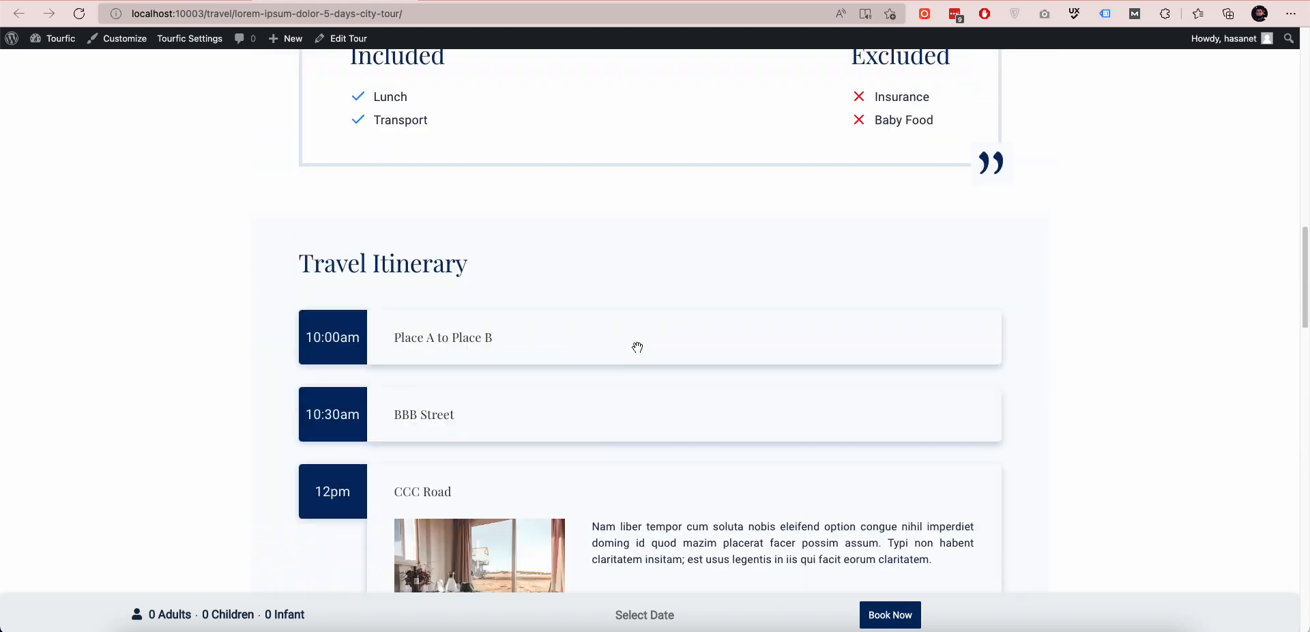
{"action": "scroll", "coordinate": [638, 347], "scroll_direction": "up", "scroll_amount": 15}
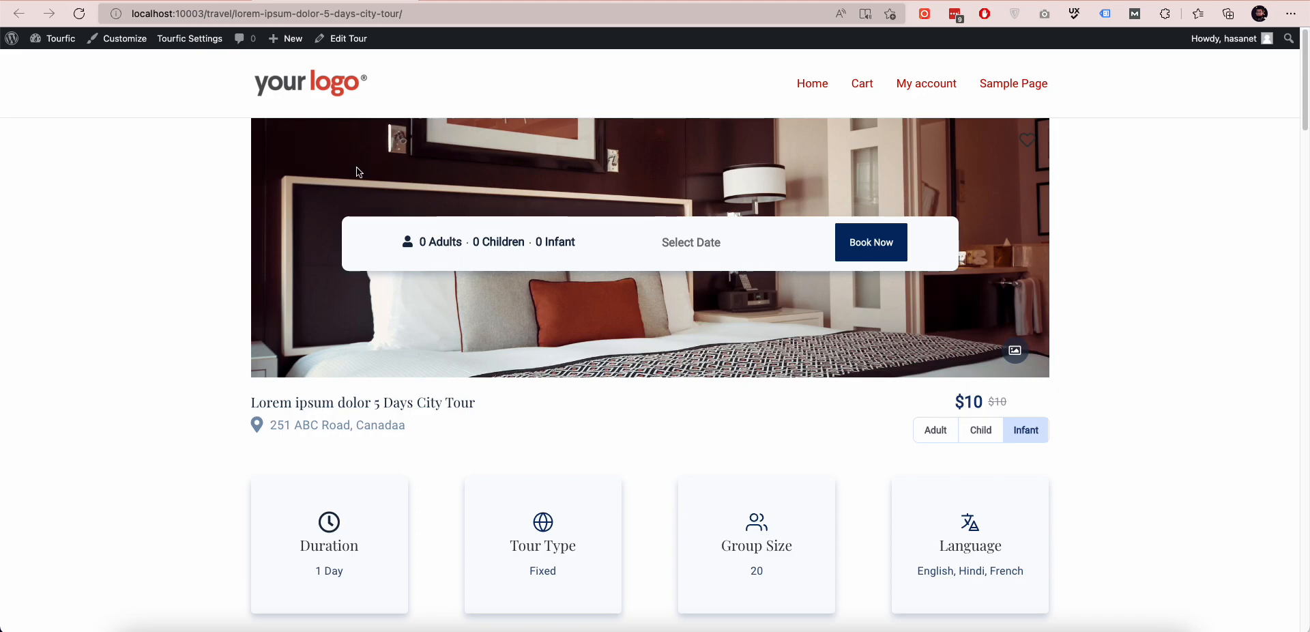
Go to the site's home page from the tour page and open it for editing in WordPress
{"action": "left_click", "coordinate": [315, 86]}
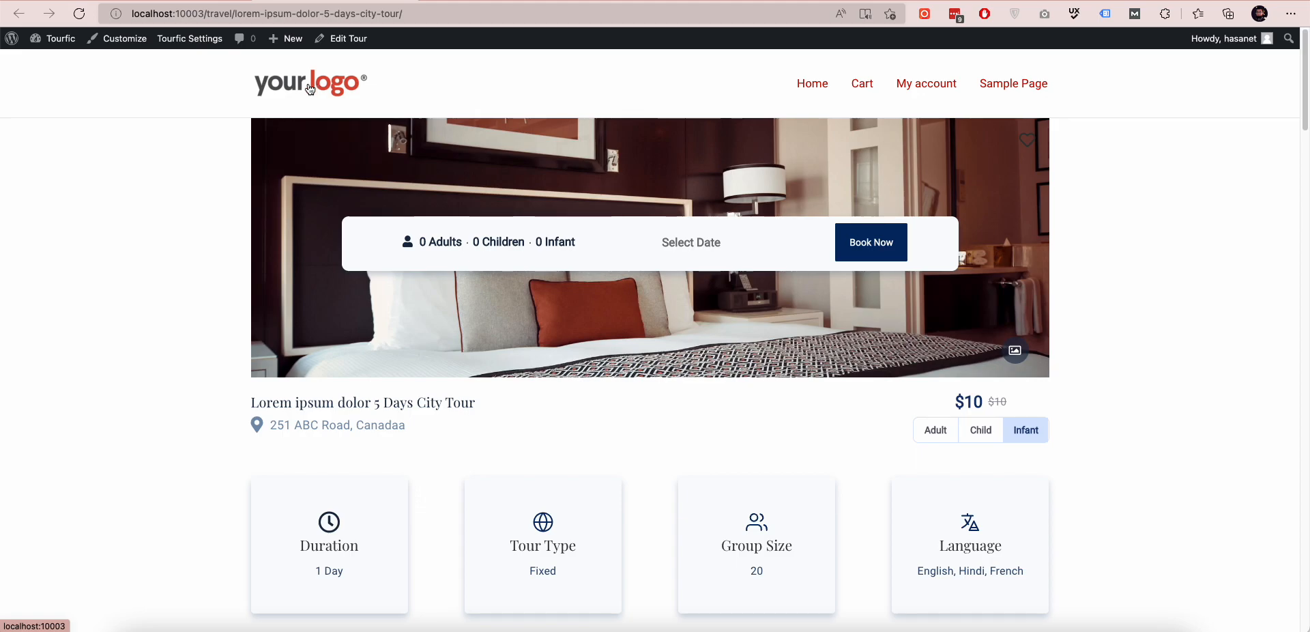
{"action": "left_click", "coordinate": [341, 38]}
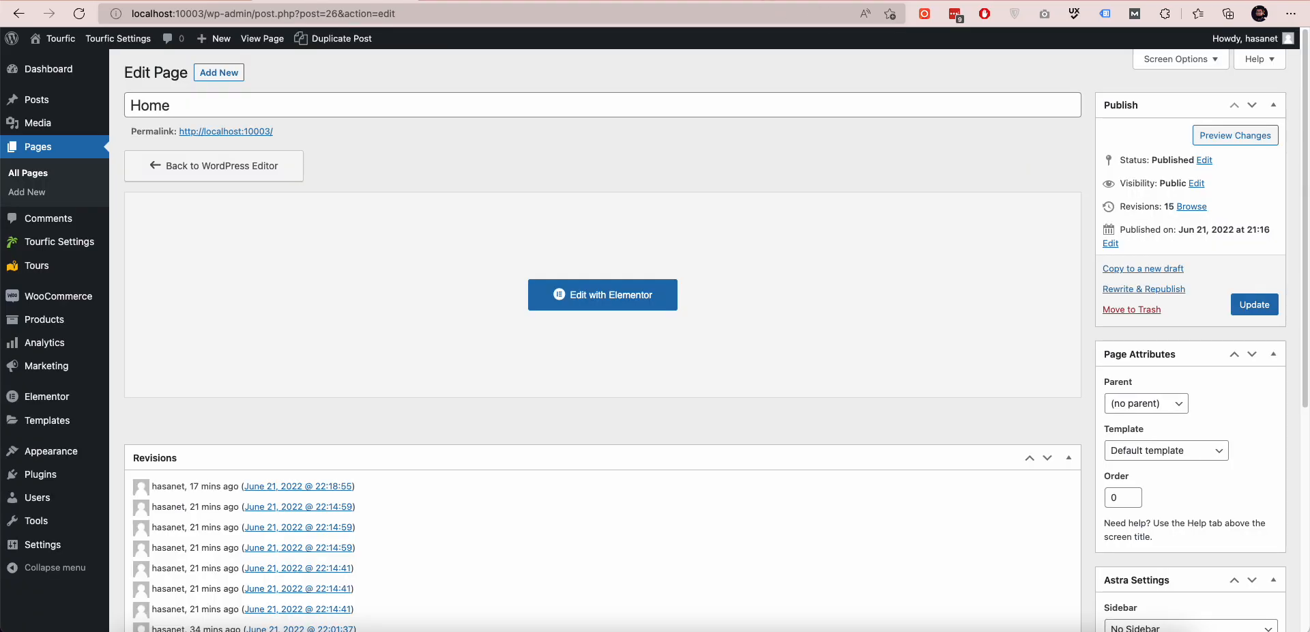
Open Themefic's Tourfic Shortcodes documentation in a new browser tab and examine the tour and search form shortcodes
{"action": "key", "text": "ctrl+t"}
{"action": "type", "text": "short"}
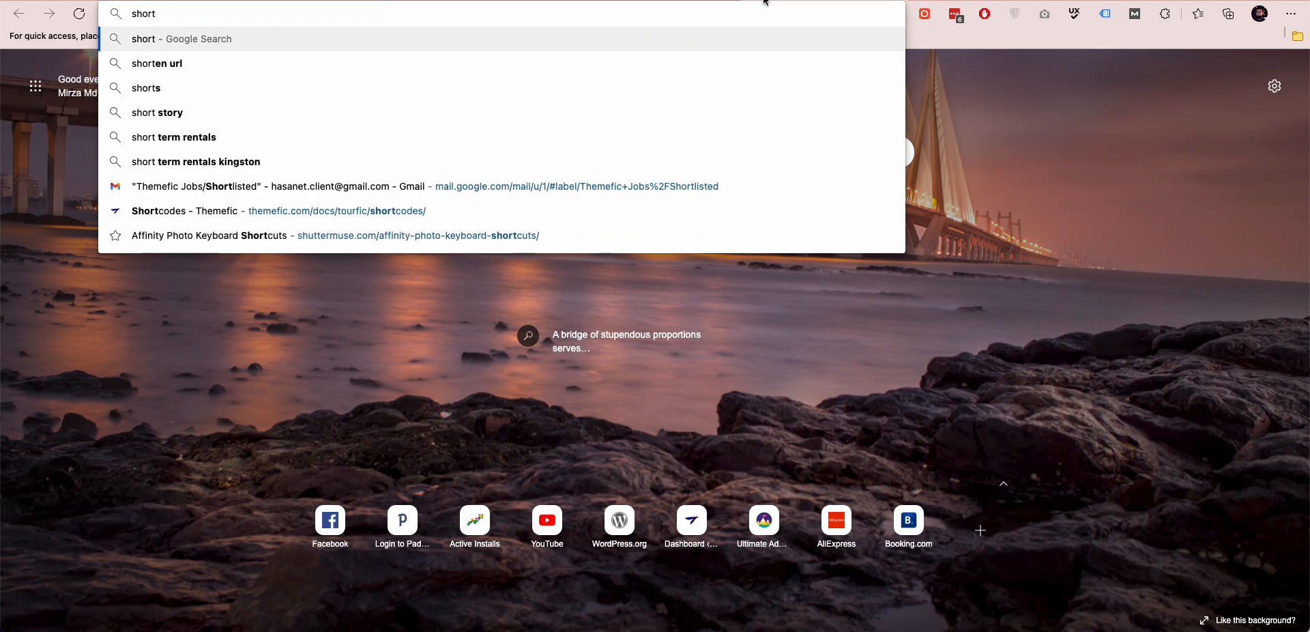
{"action": "left_click", "coordinate": [504, 206]}
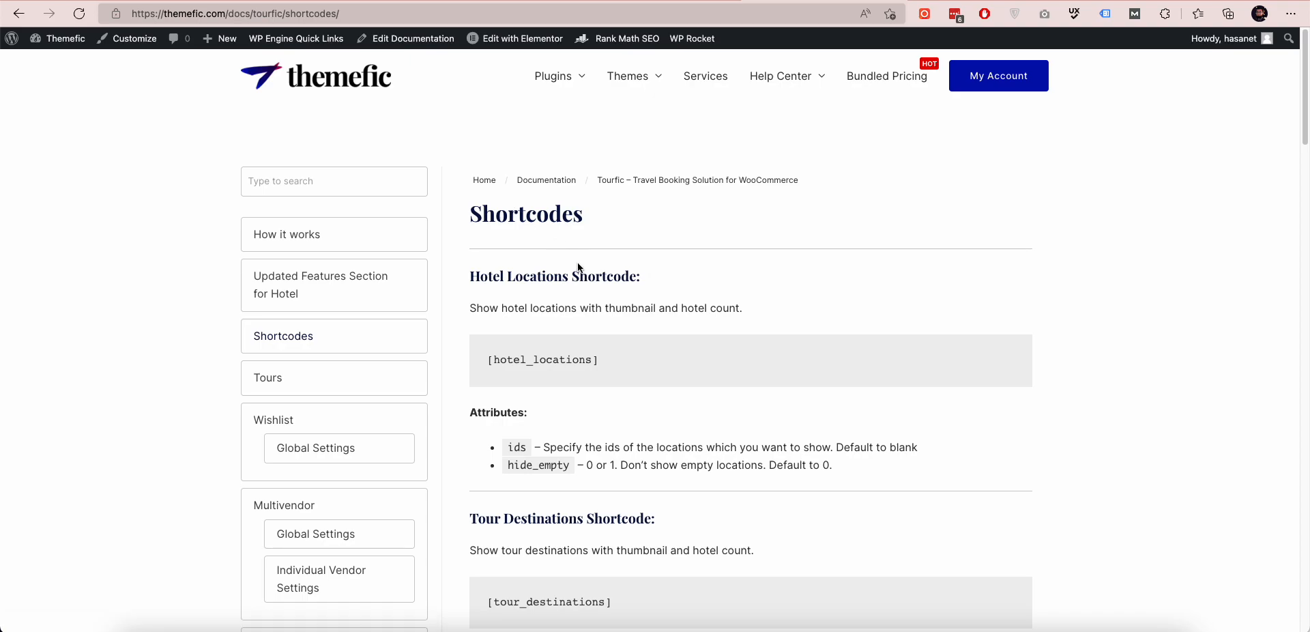
{"action": "scroll", "coordinate": [543, 310], "scroll_direction": "down", "scroll_amount": 4}
{"action": "scroll", "coordinate": [545, 314], "scroll_direction": "down", "scroll_amount": 4}
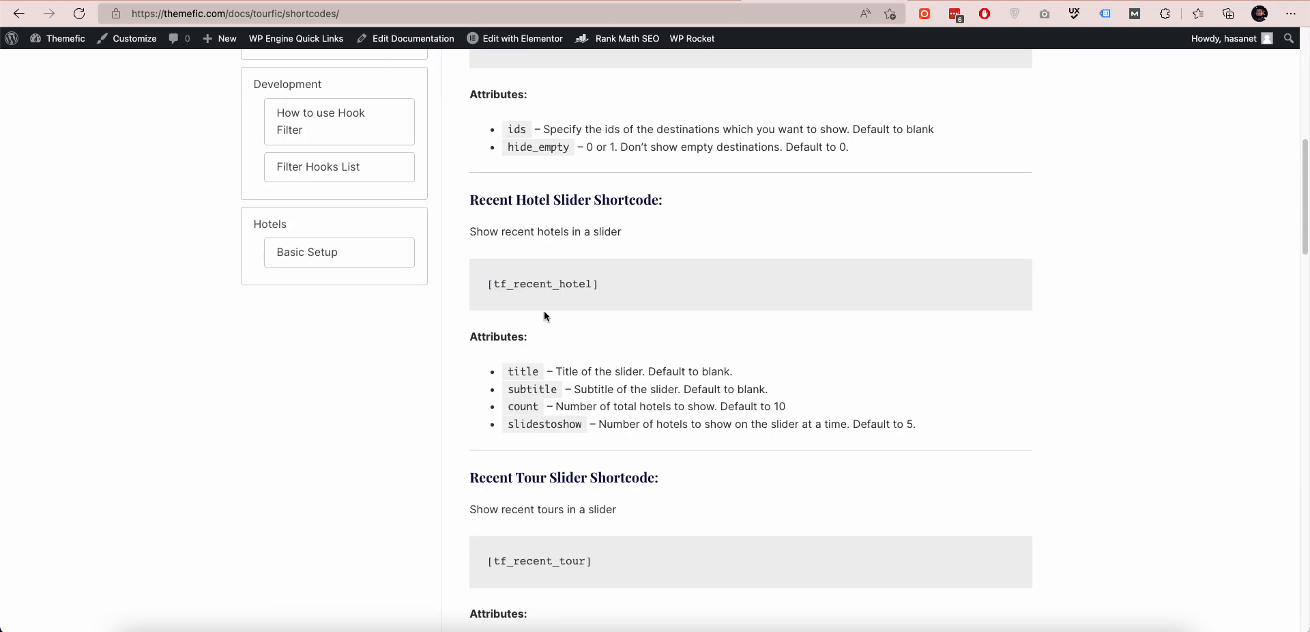
{"action": "scroll", "coordinate": [545, 314], "scroll_direction": "down", "scroll_amount": 4}
{"action": "scroll", "coordinate": [545, 315], "scroll_direction": "down", "scroll_amount": 4}
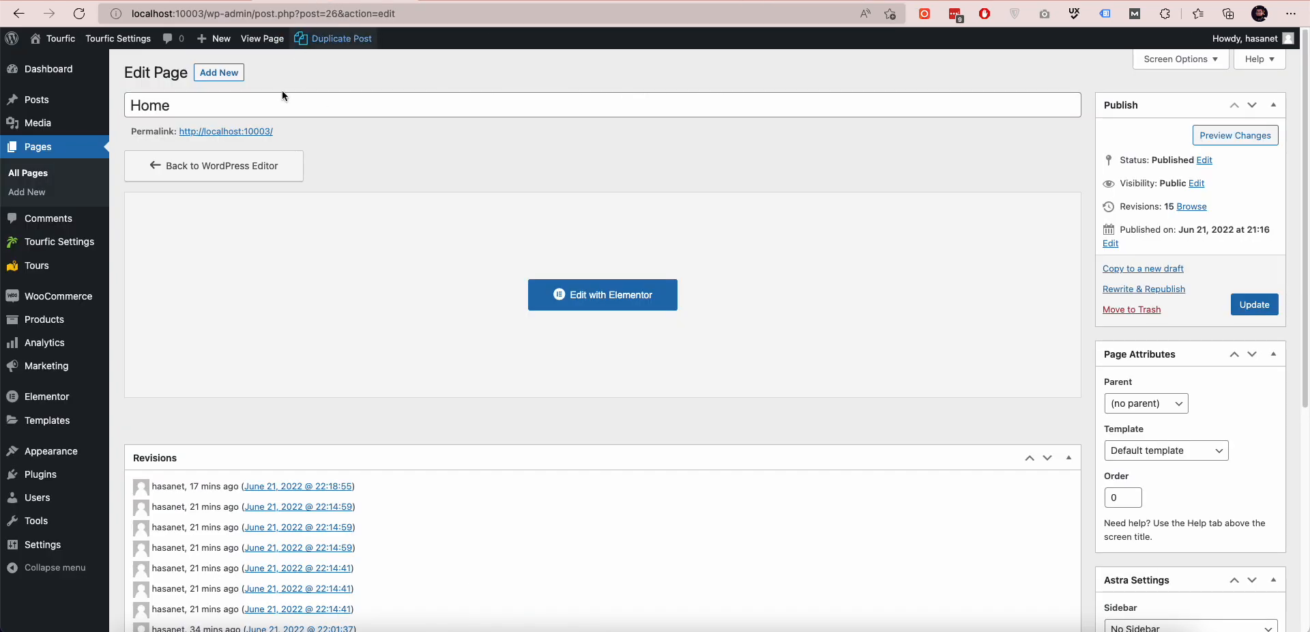
Open the Home page in Elementor and set the search form shortcode's type to "tour"
{"action": "left_click", "coordinate": [571, 300]}
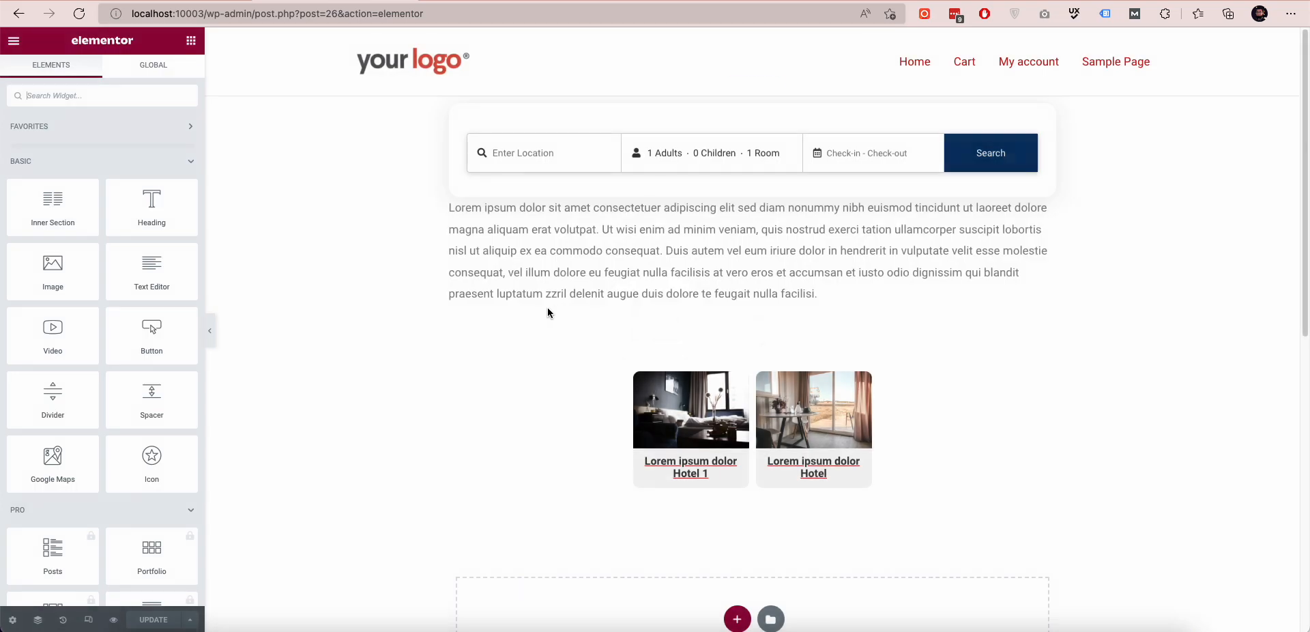
{"action": "left_click", "coordinate": [605, 179]}
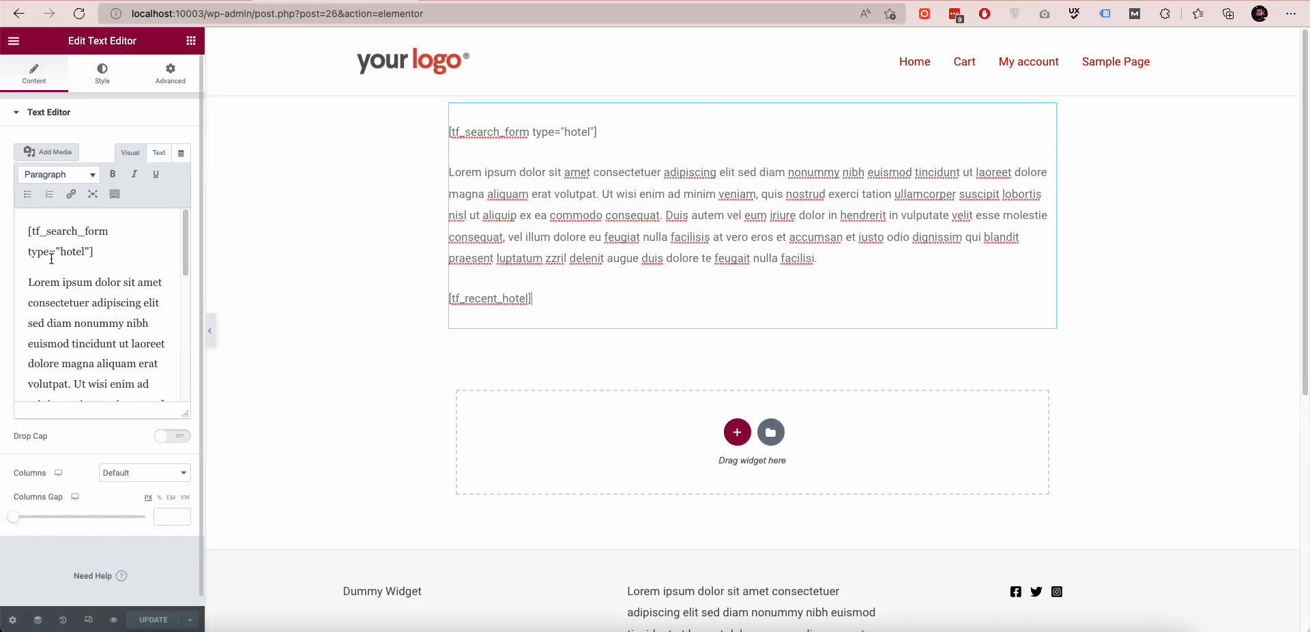
{"action": "double_click", "coordinate": [87, 253]}
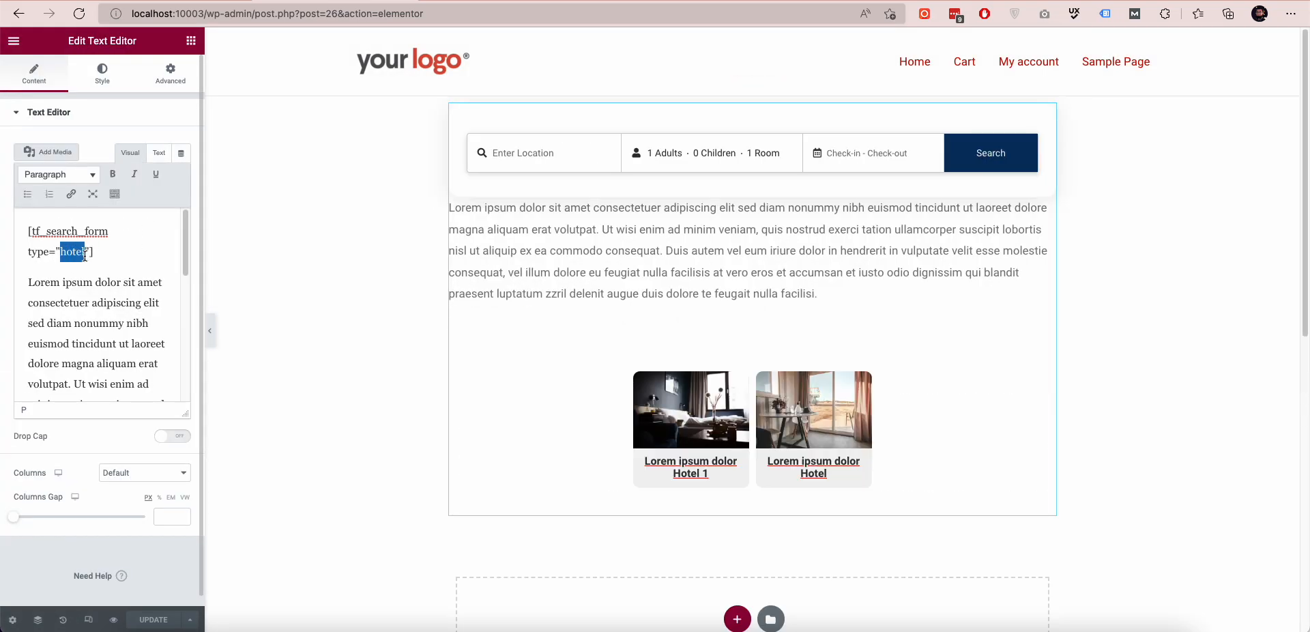
{"action": "type", "text": "tour"}
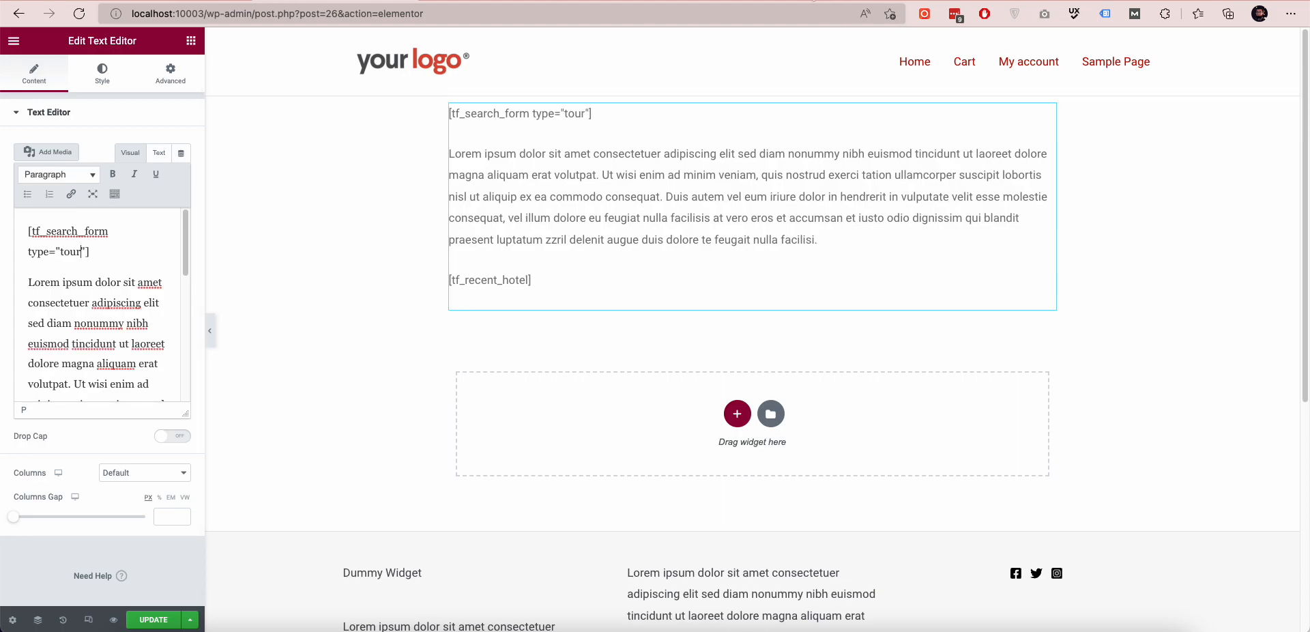
Find the Recent Tour Slider shortcode in the Tourfic documentation and copy [tf_recent_tour]
{"action": "left_click", "coordinate": [814, 1]}
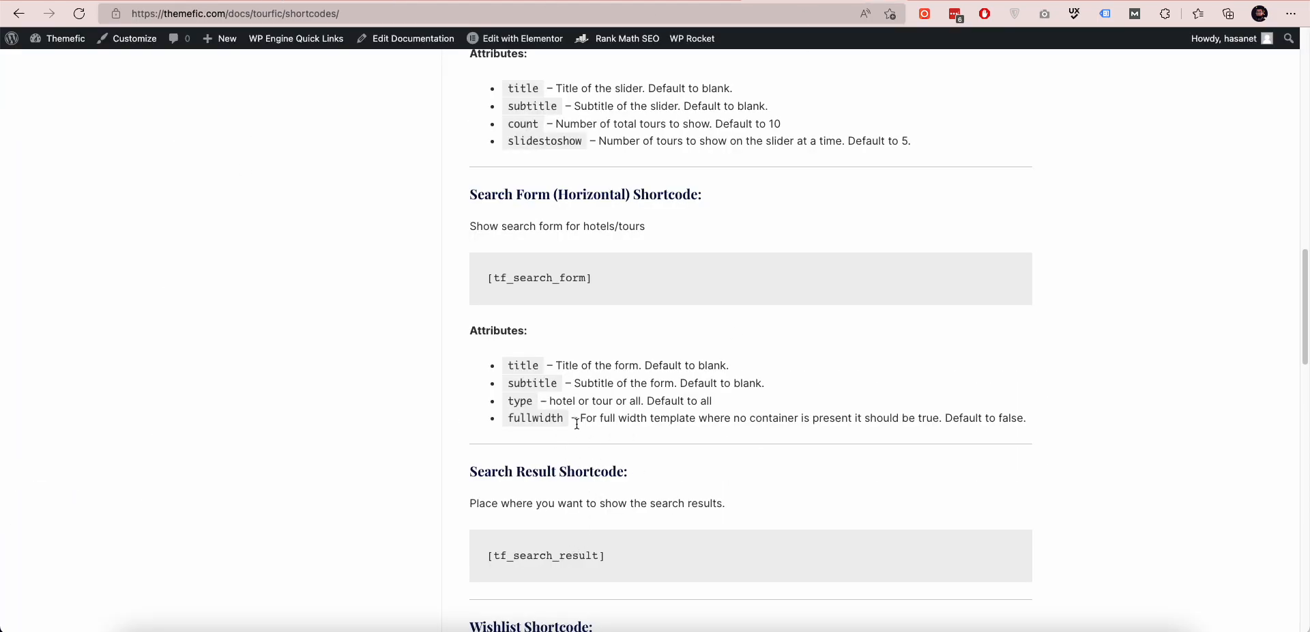
{"action": "left_click", "coordinate": [497, 1]}
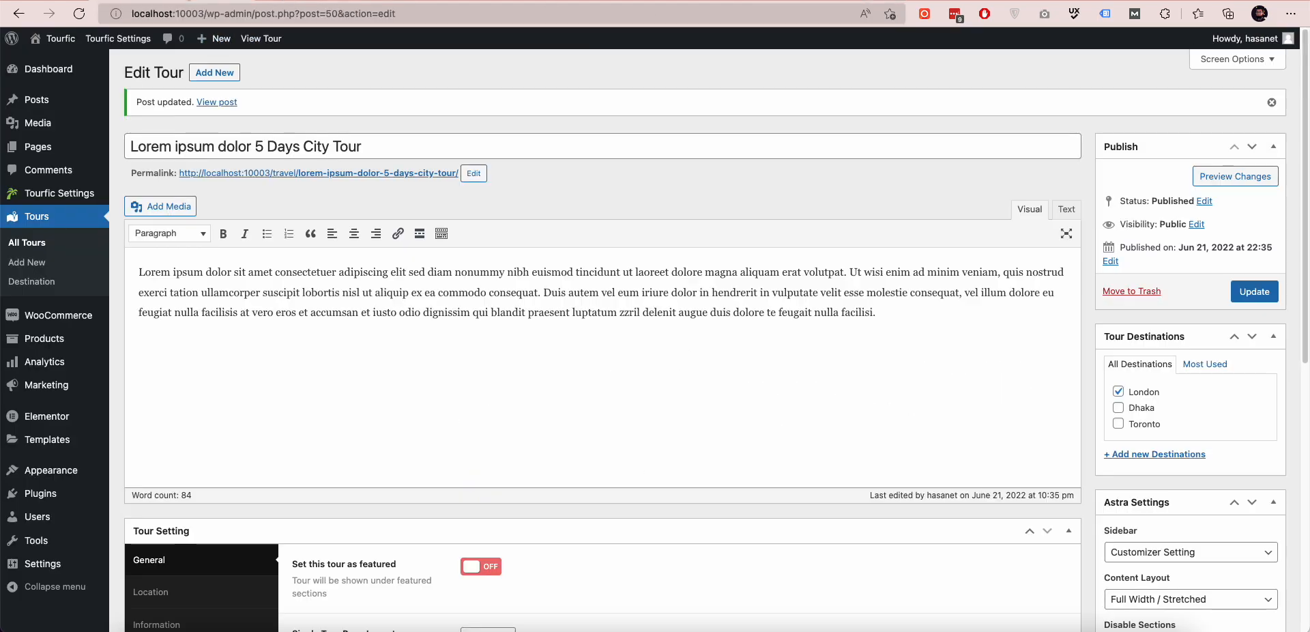
{"action": "left_click", "coordinate": [341, 1]}
{"action": "scroll", "coordinate": [62, 346], "scroll_direction": "down", "scroll_amount": 8}
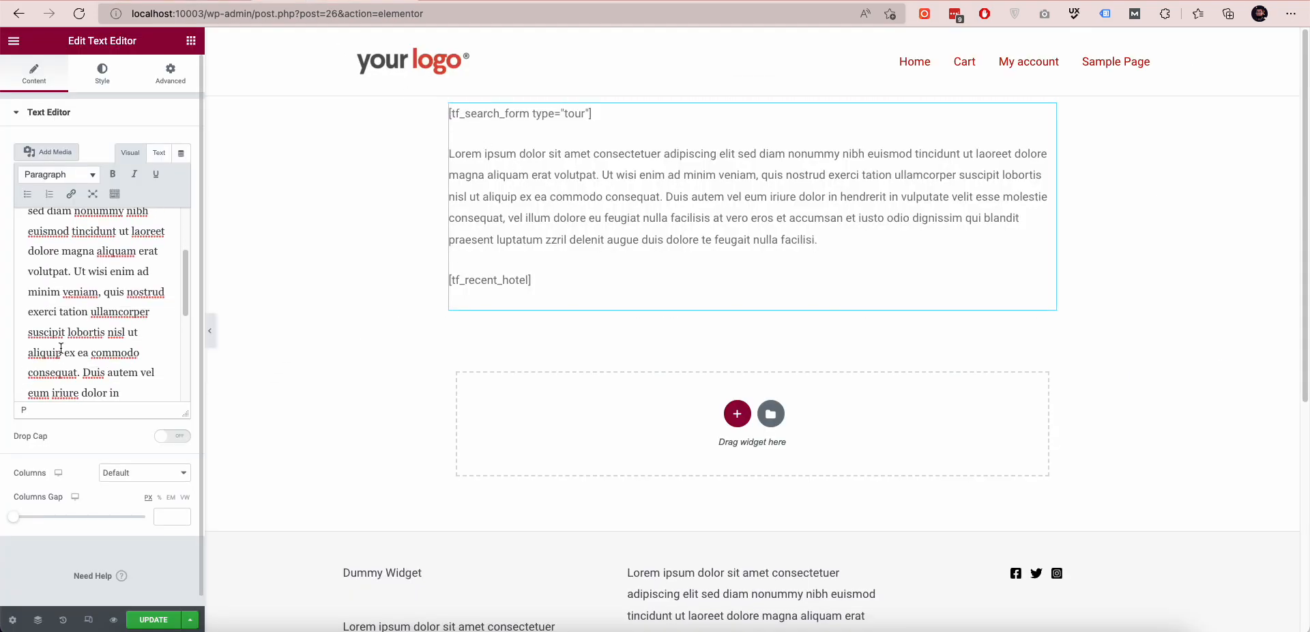
{"action": "left_click", "coordinate": [800, 0]}
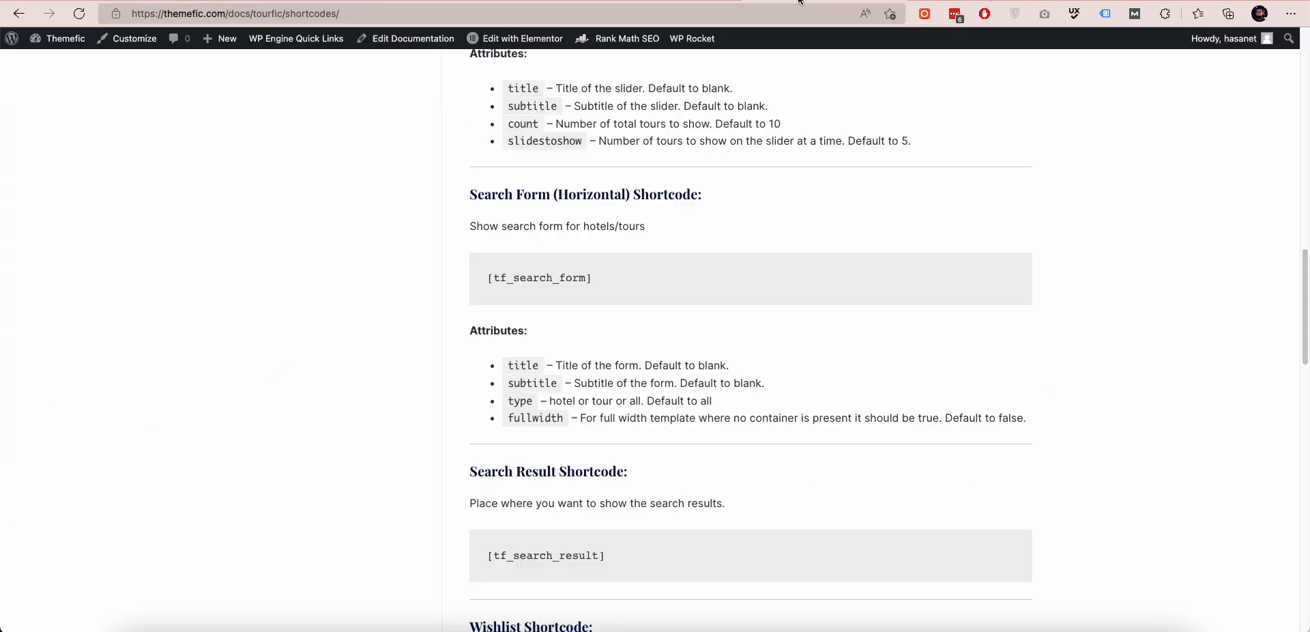
{"action": "scroll", "coordinate": [788, 264], "scroll_direction": "up", "scroll_amount": 8}
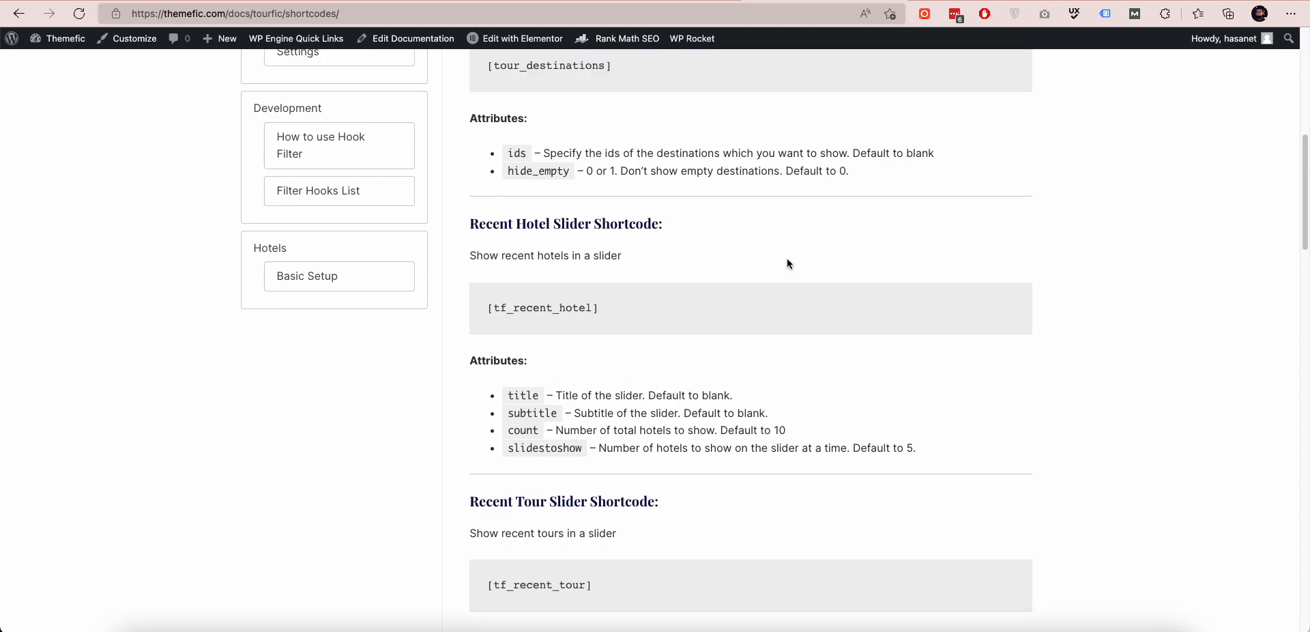
{"action": "left_click_drag", "start_coordinate": [485, 564], "coordinate": [634, 562]}
{"action": "key", "text": "ctrl+c"}
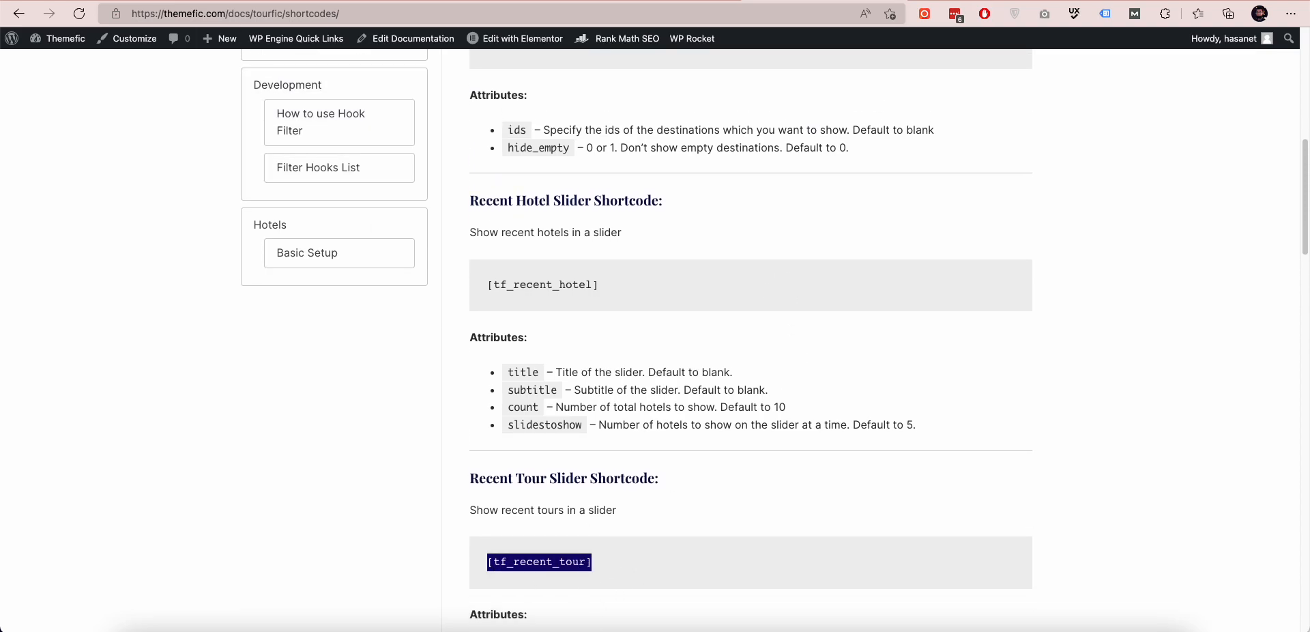
Replace the [tf_recent_hotel] shortcode in the Home page's text code with the copied [tf_recent_tour] and update the page
{"action": "left_click", "coordinate": [286, 0]}
{"action": "left_click", "coordinate": [159, 153]}
{"action": "scroll", "coordinate": [142, 382], "scroll_direction": "down", "scroll_amount": 5}
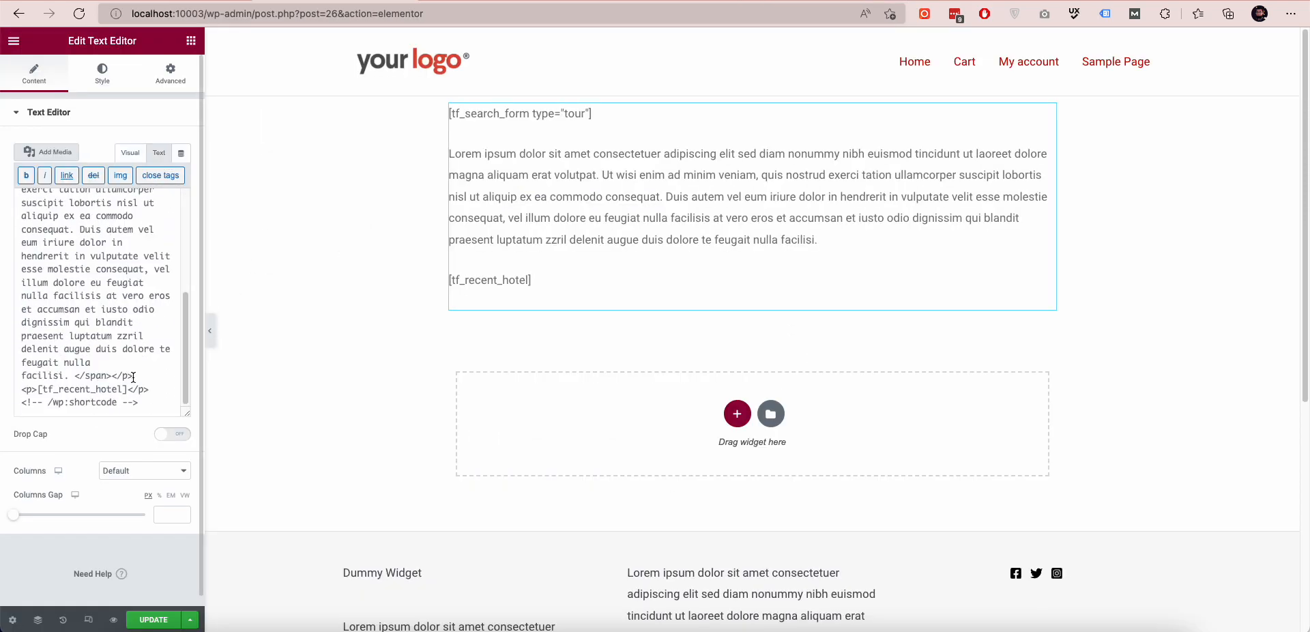
{"action": "left_click_drag", "start_coordinate": [17, 385], "coordinate": [143, 397]}
{"action": "key", "text": "ctrl+v"}
{"action": "left_click", "coordinate": [160, 619]}
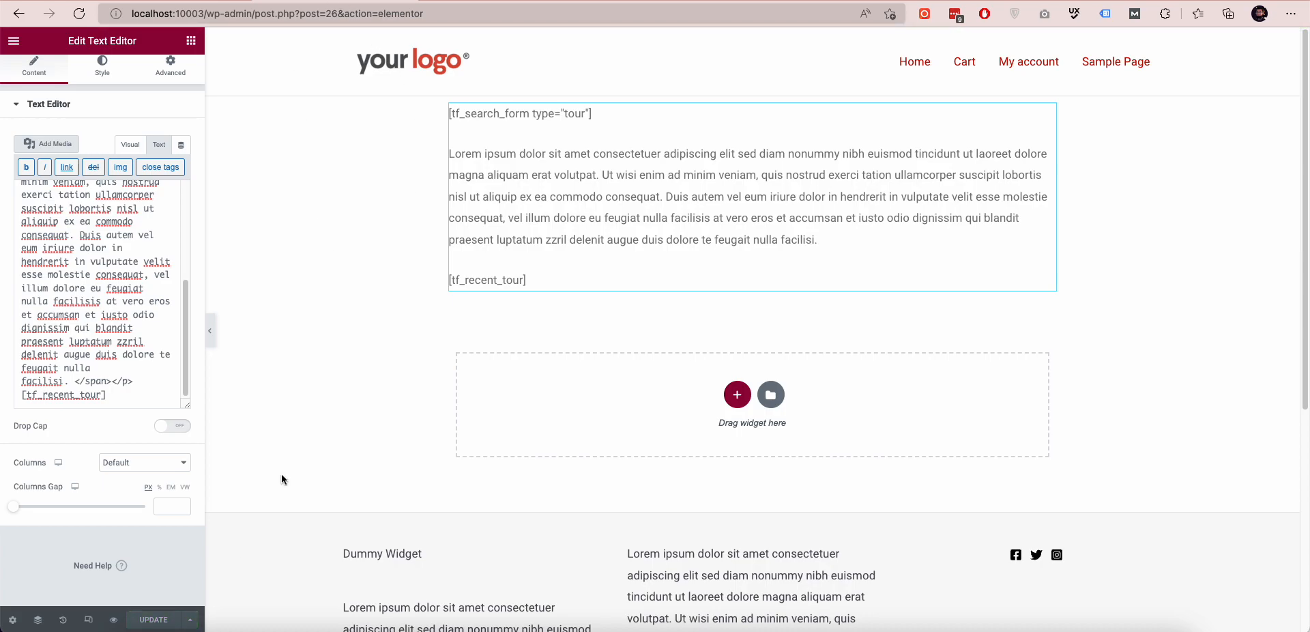
Preview the Home page and set the tour search to London with 2 adults and 1 child
{"action": "left_click", "coordinate": [113, 619]}
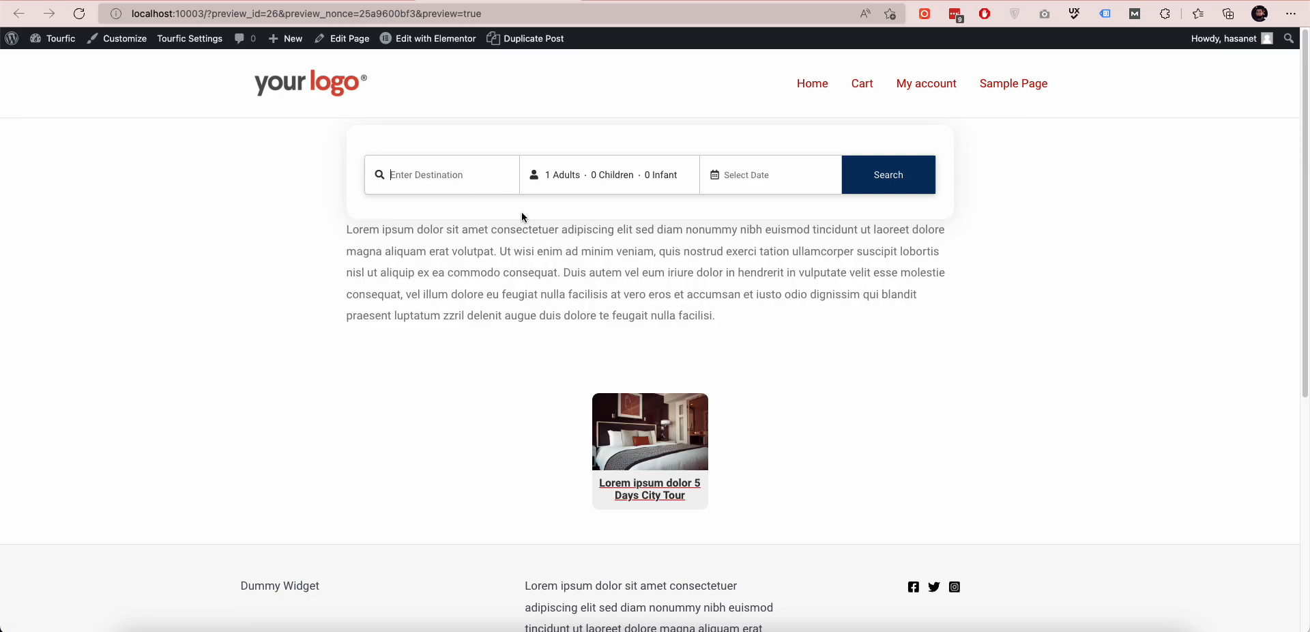
{"action": "type", "text": "l"}
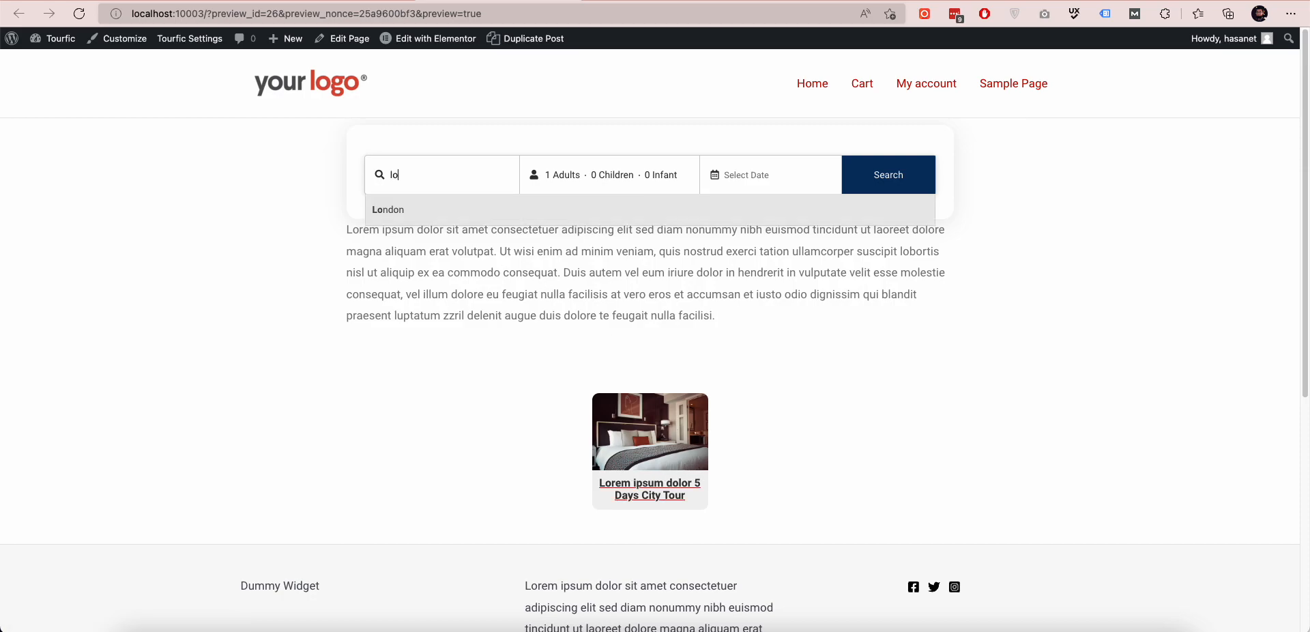
{"action": "type", "text": "o"}
{"action": "left_click", "coordinate": [508, 213]}
{"action": "left_click", "coordinate": [597, 178]}
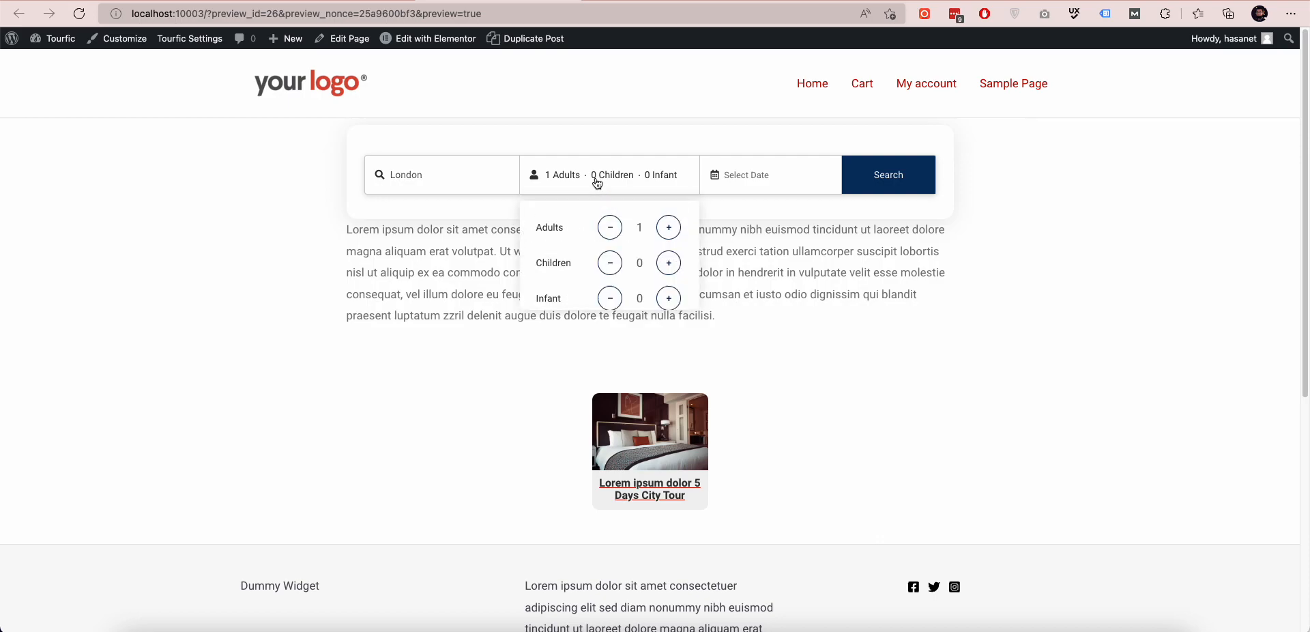
{"action": "left_click", "coordinate": [669, 233]}
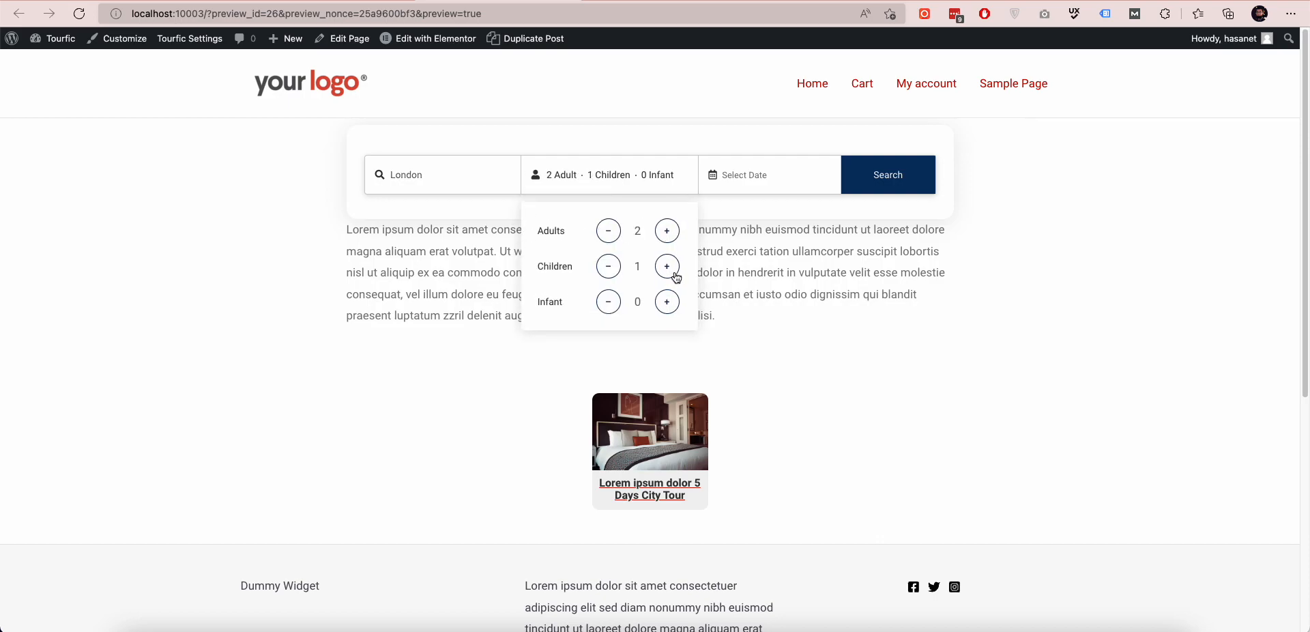
Search tours for 2022/06/22 to 2022/06/25 and open the Lorem ipsum dolor 5 Days City Tour from the results
{"action": "left_click", "coordinate": [730, 177]}
{"action": "left_click", "coordinate": [818, 324]}
{"action": "left_click", "coordinate": [879, 324]}
{"action": "left_click", "coordinate": [893, 176]}
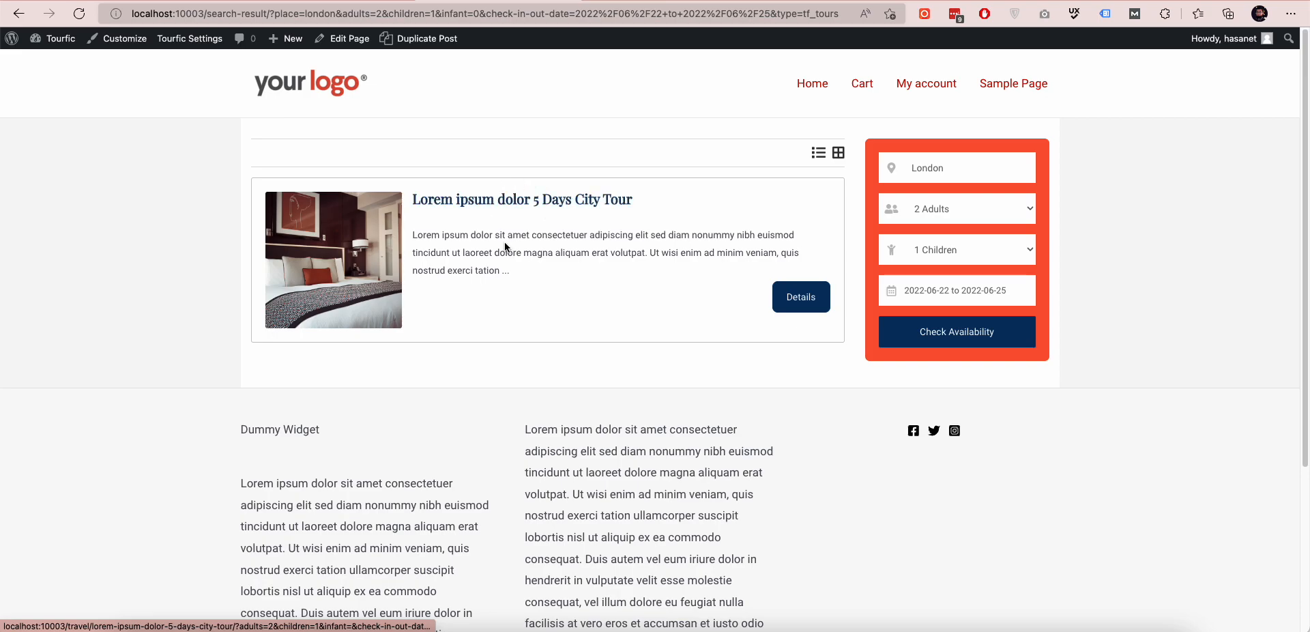
{"action": "left_click", "coordinate": [522, 204]}
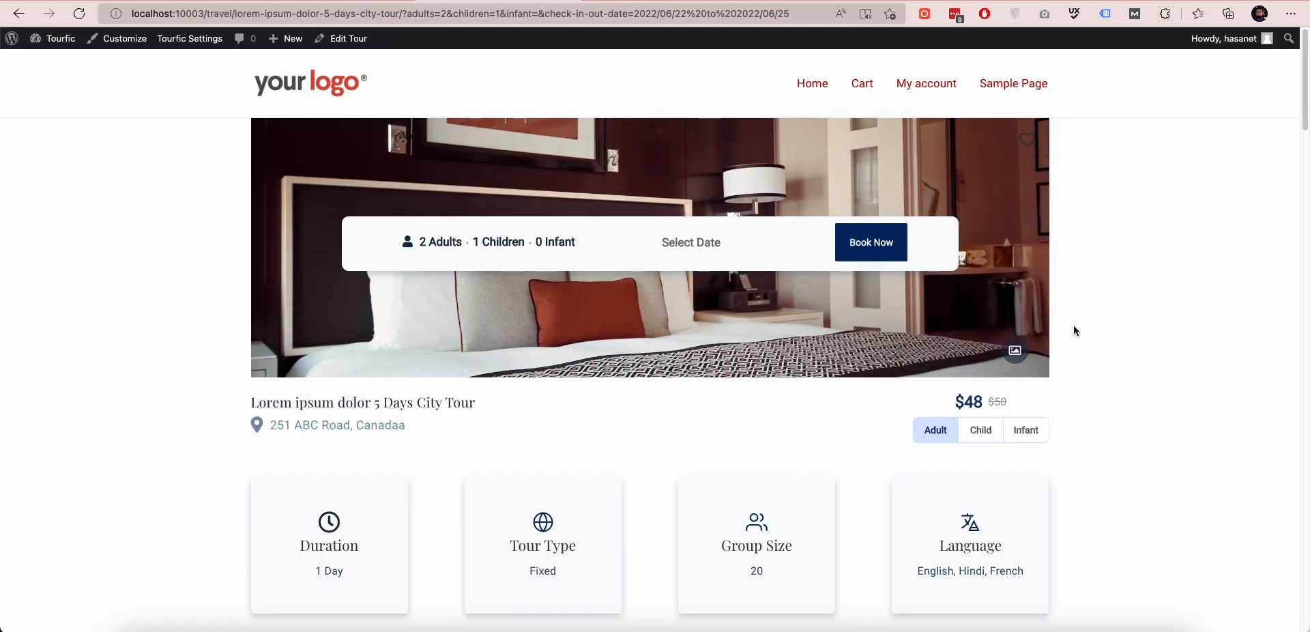
{"action": "scroll", "coordinate": [1076, 329], "scroll_direction": "down", "scroll_amount": 10}
{"action": "scroll", "coordinate": [1075, 329], "scroll_direction": "up", "scroll_amount": 8}
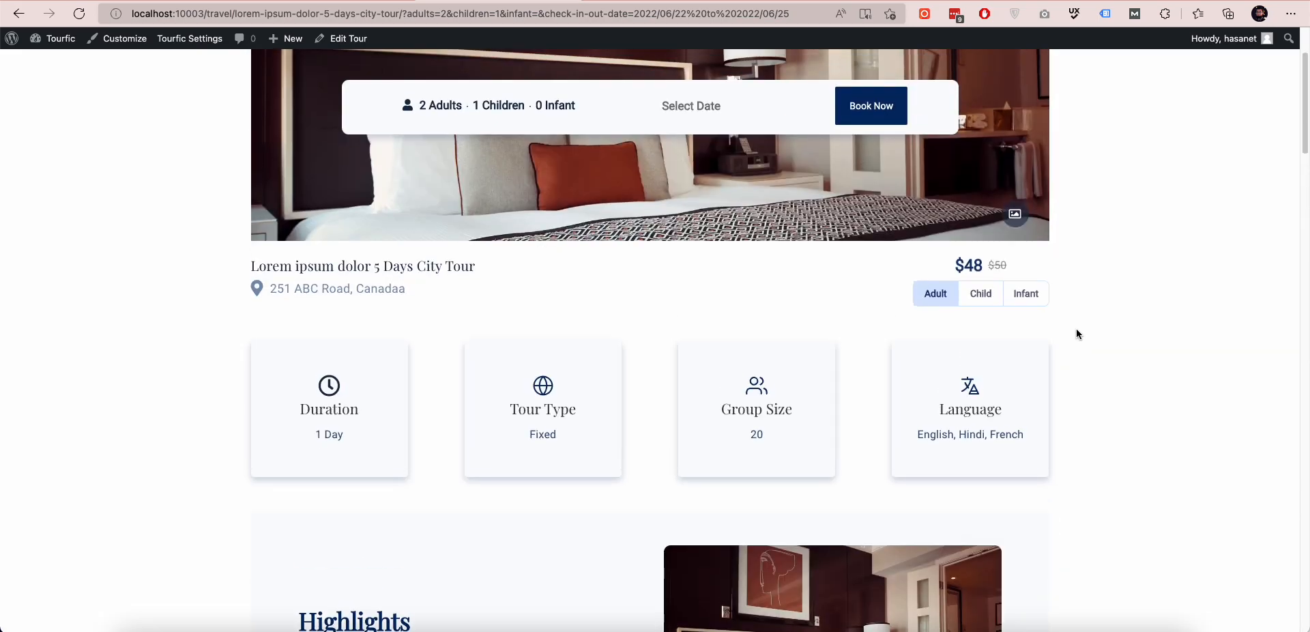
Set the tour date to 2022/06/23 and try to book for 2 adults and 1 child
{"action": "scroll", "coordinate": [1076, 329], "scroll_direction": "up", "scroll_amount": 3}
{"action": "left_click", "coordinate": [725, 248]}
{"action": "left_click", "coordinate": [778, 412]}
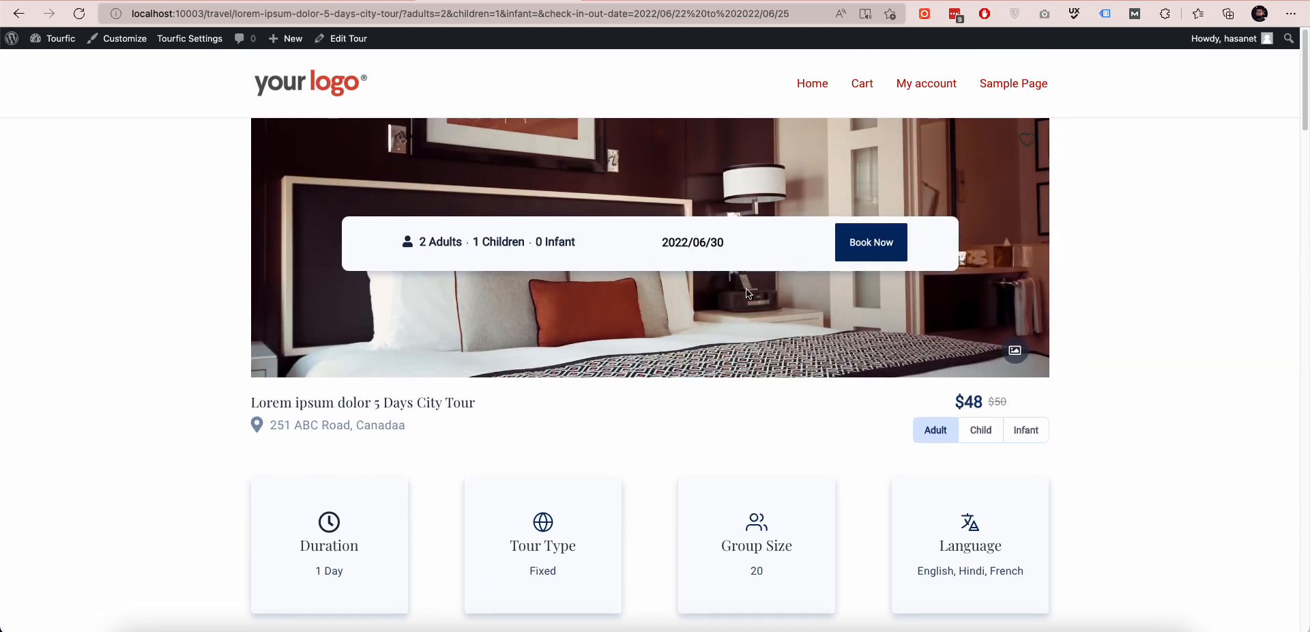
{"action": "left_click", "coordinate": [748, 243]}
{"action": "left_click", "coordinate": [778, 389]}
{"action": "left_click", "coordinate": [874, 246]}
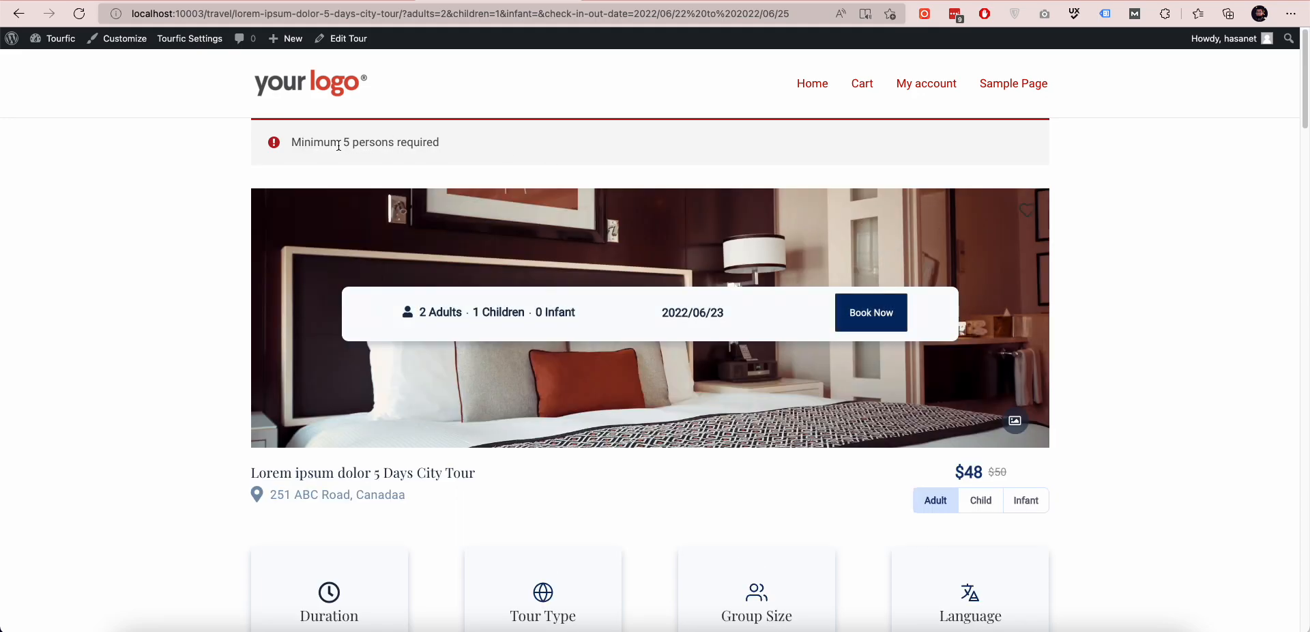
Go to the tour's edit page and look through its Tour Setting sections for the minimum person limit
{"action": "left_click", "coordinate": [191, 3]}
{"action": "scroll", "coordinate": [293, 345], "scroll_direction": "down", "scroll_amount": 8}
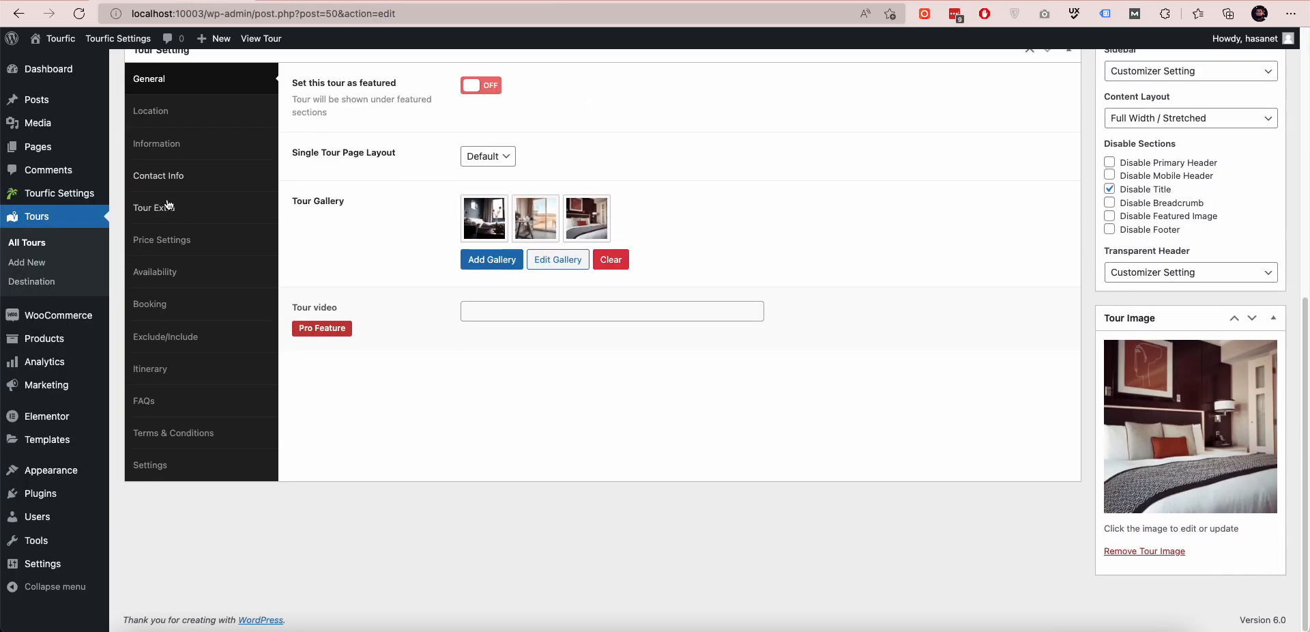
{"action": "left_click", "coordinate": [168, 208]}
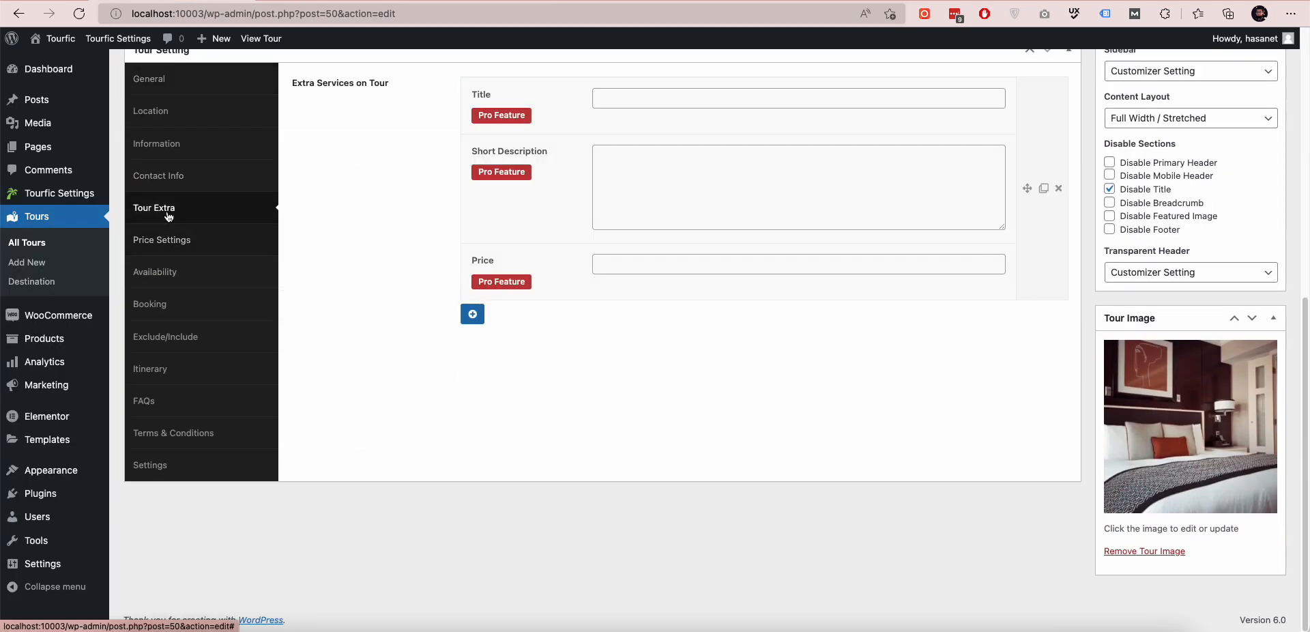
{"action": "left_click", "coordinate": [162, 178]}
{"action": "left_click", "coordinate": [157, 143]}
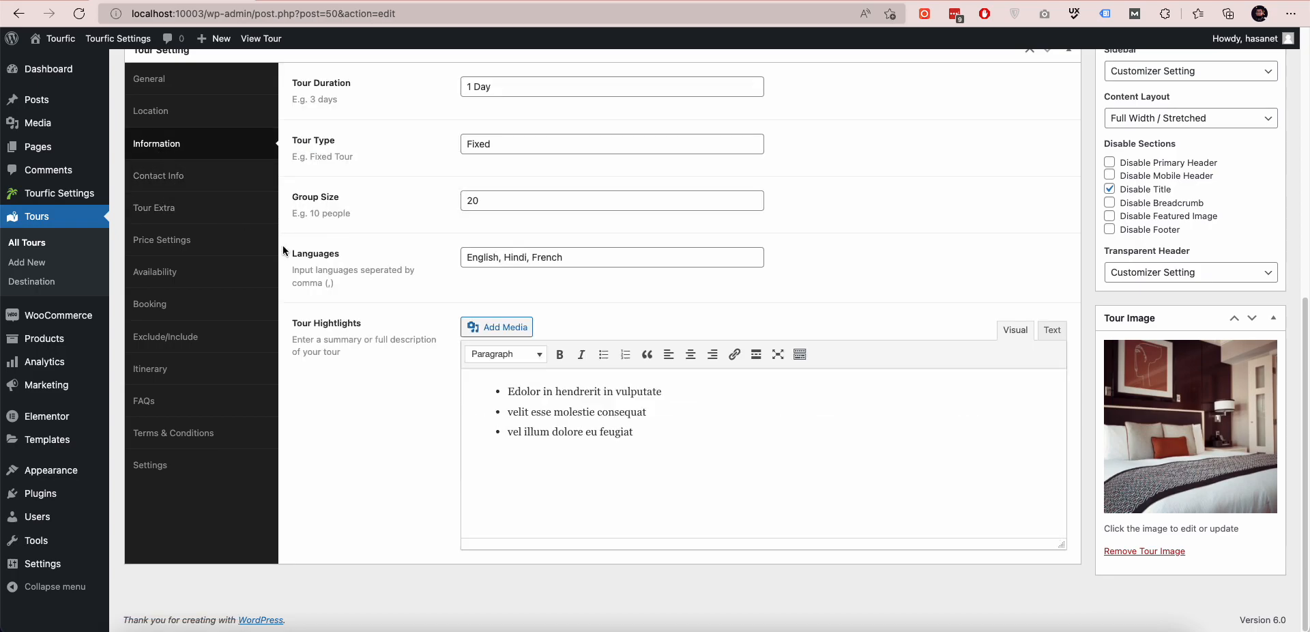
{"action": "left_click", "coordinate": [162, 242]}
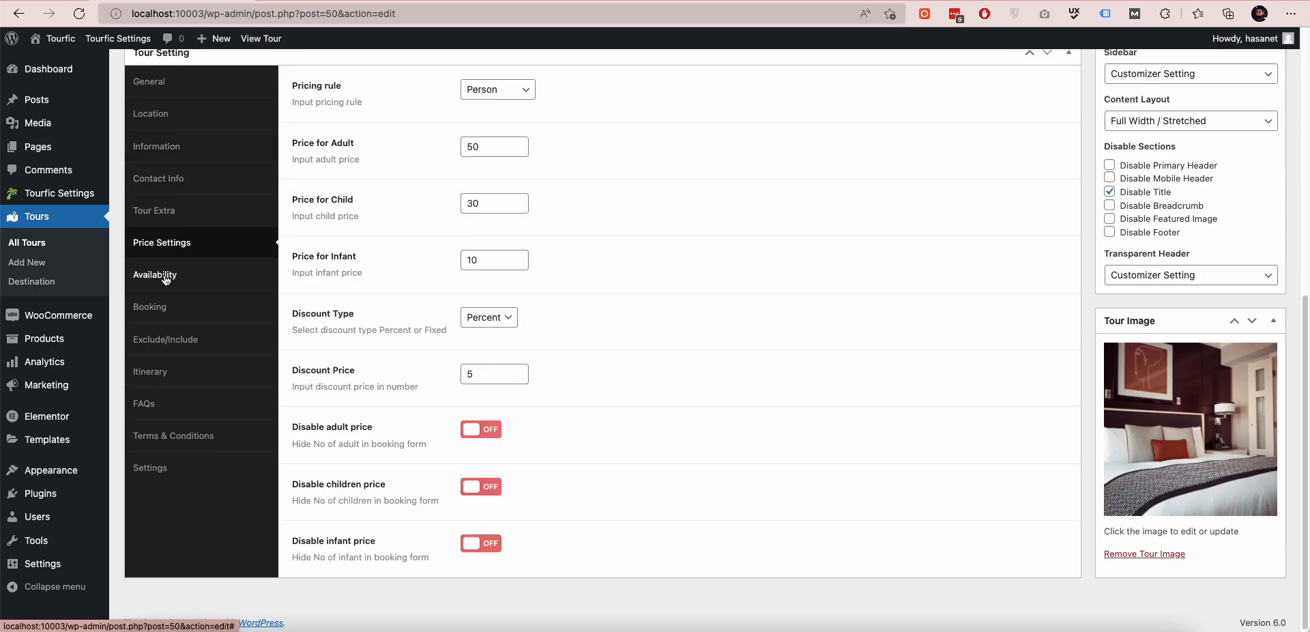
{"action": "left_click", "coordinate": [163, 276]}
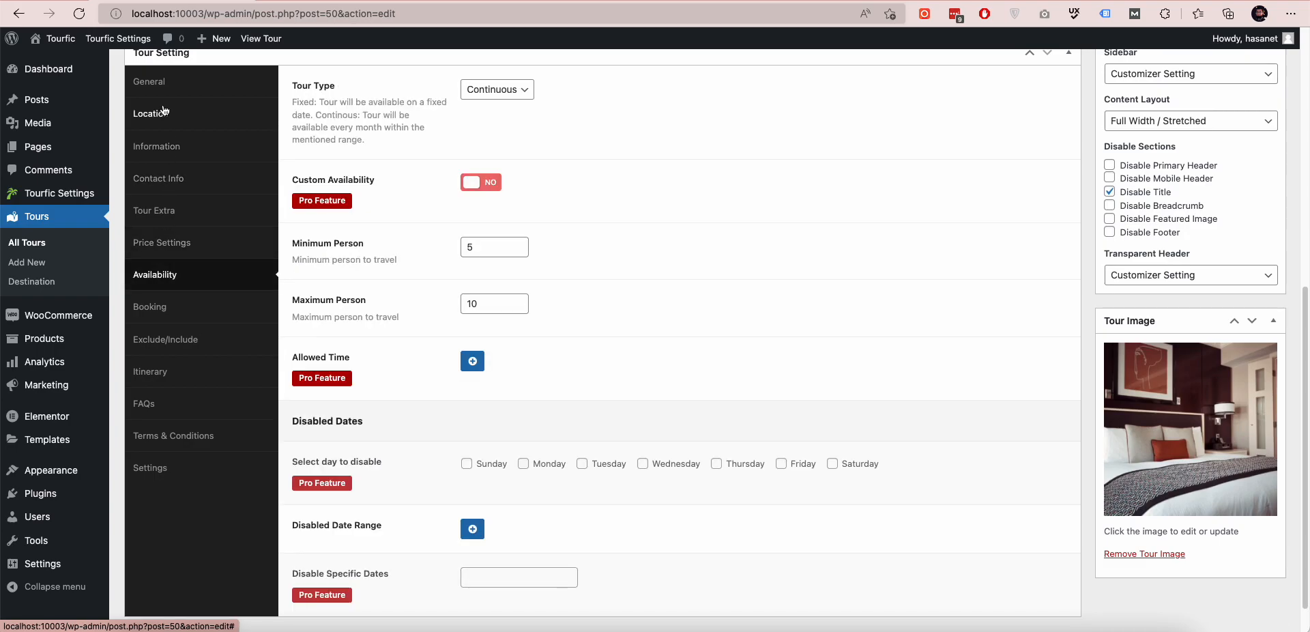
{"action": "left_click", "coordinate": [159, 86]}
{"action": "left_click", "coordinate": [158, 115]}
{"action": "left_click", "coordinate": [160, 146]}
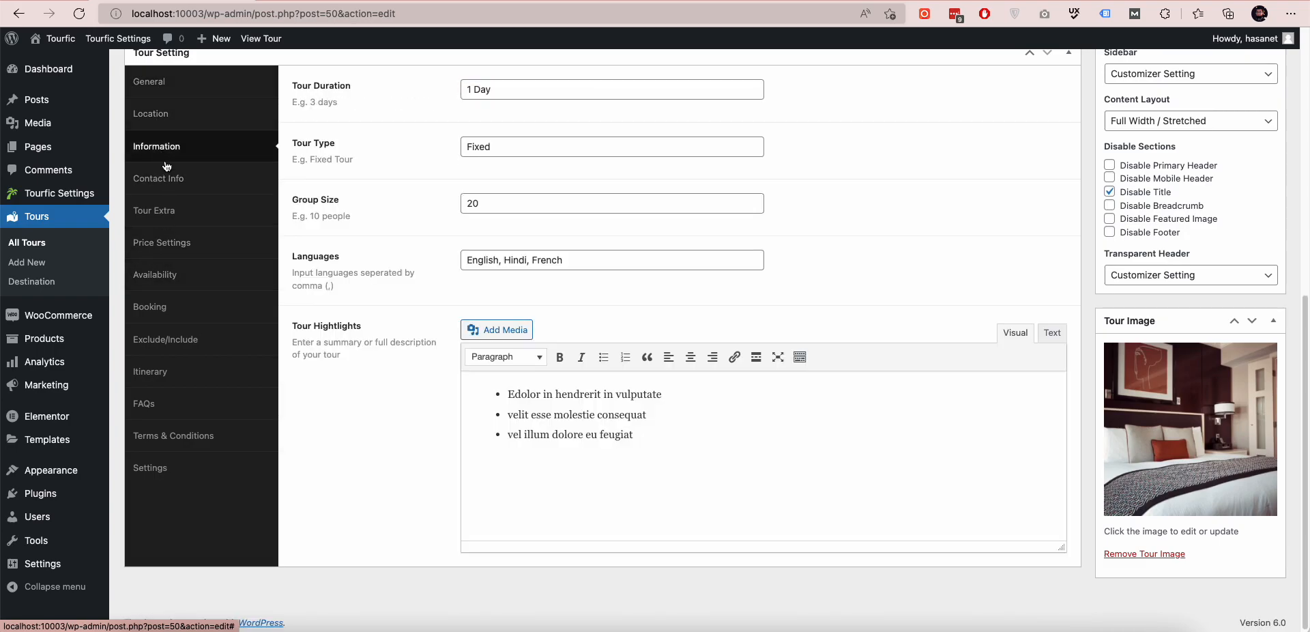
{"action": "left_click", "coordinate": [170, 179]}
{"action": "left_click", "coordinate": [168, 211]}
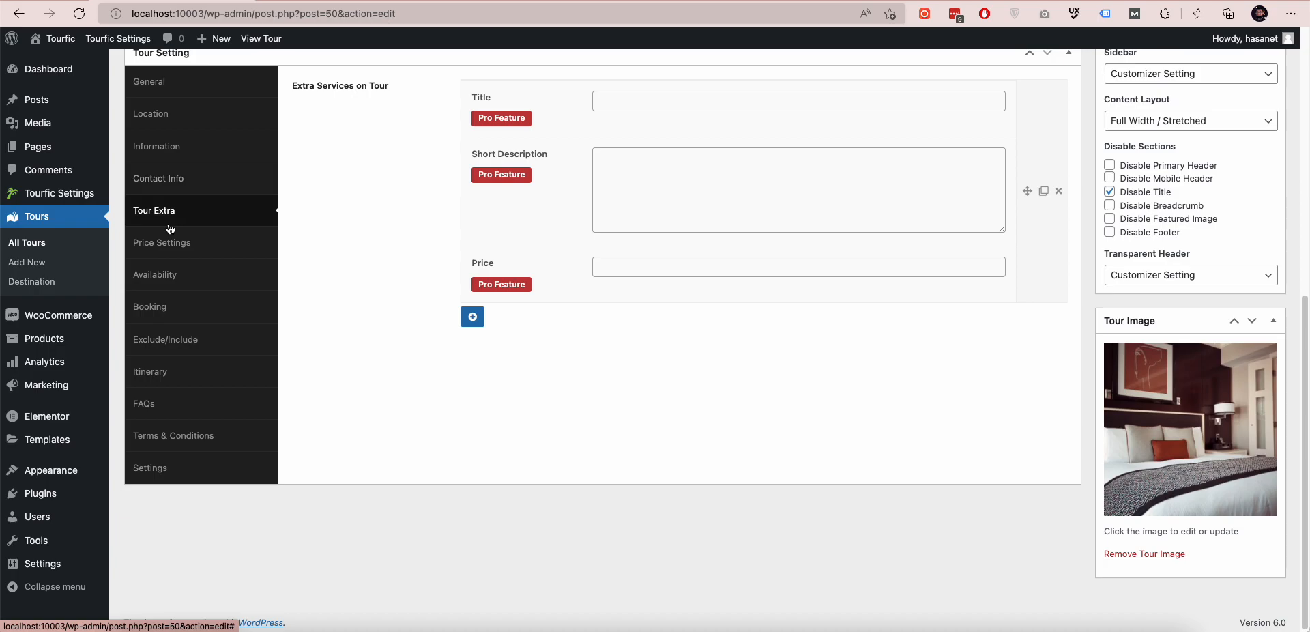
{"action": "left_click", "coordinate": [168, 244]}
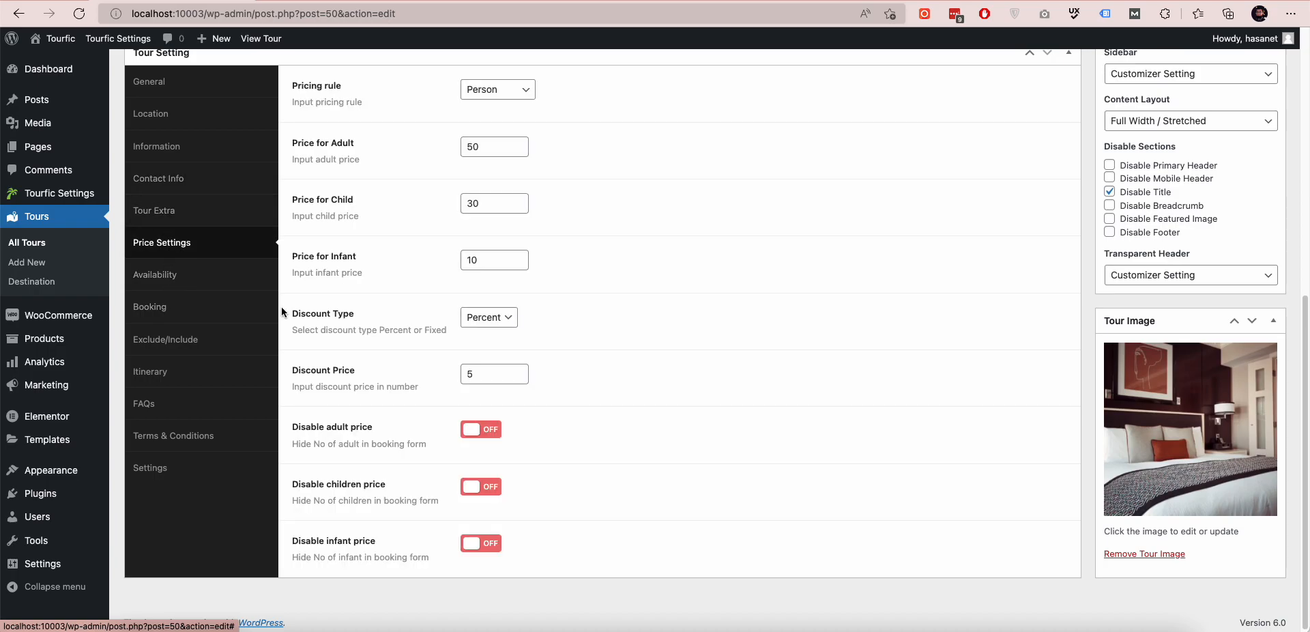
{"action": "scroll", "coordinate": [246, 307], "scroll_direction": "up", "scroll_amount": 2}
{"action": "left_click", "coordinate": [167, 377]}
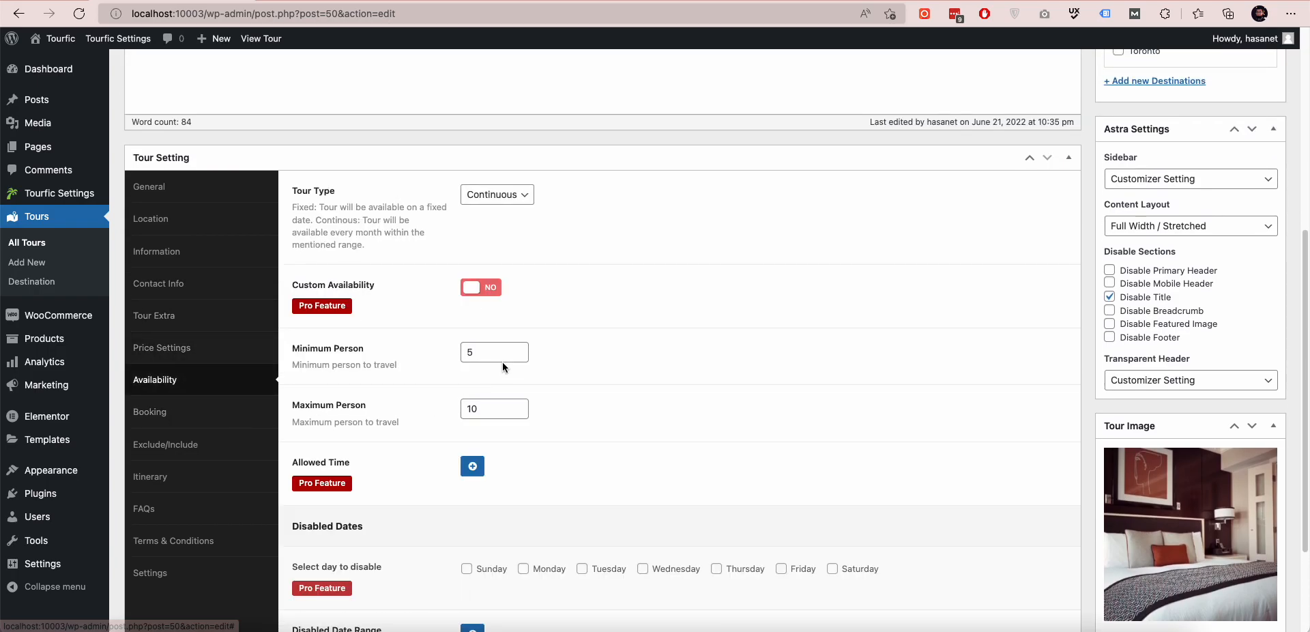
Return to the tour page, raise the adults to 5 and book the tour
{"action": "left_click", "coordinate": [492, 1]}
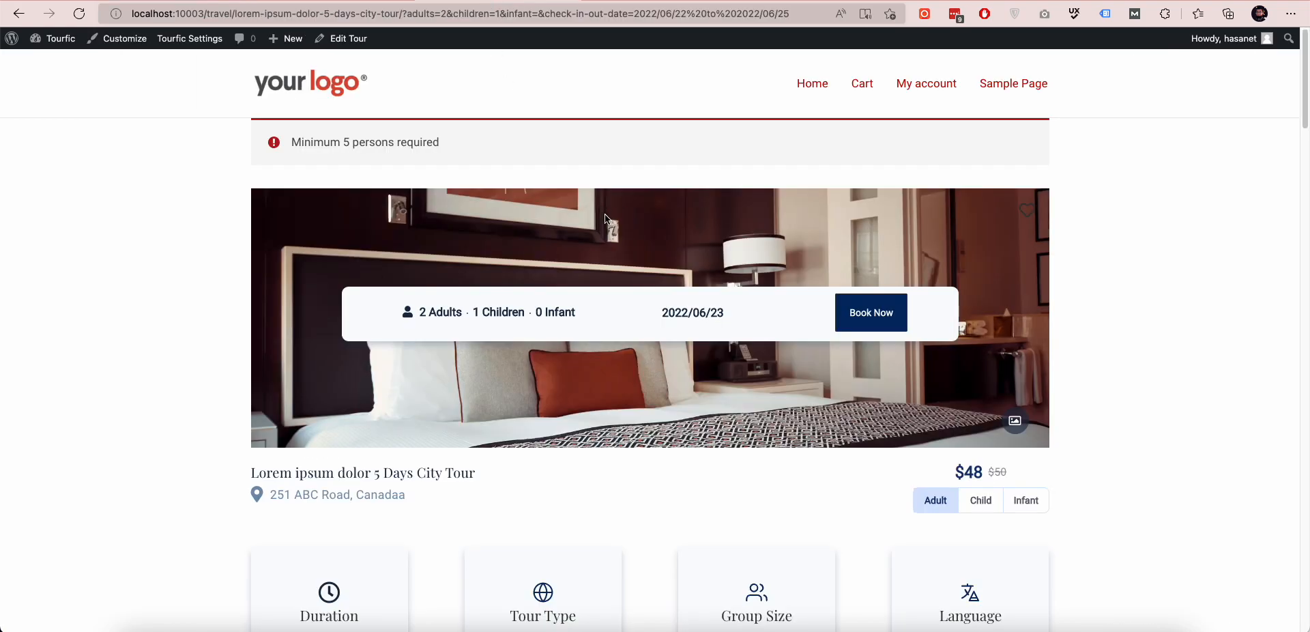
{"action": "left_click", "coordinate": [575, 312]}
{"action": "left_click", "coordinate": [579, 360]}
{"action": "left_click", "coordinate": [579, 360]}
{"action": "left_click", "coordinate": [579, 359]}
{"action": "left_click", "coordinate": [866, 320]}
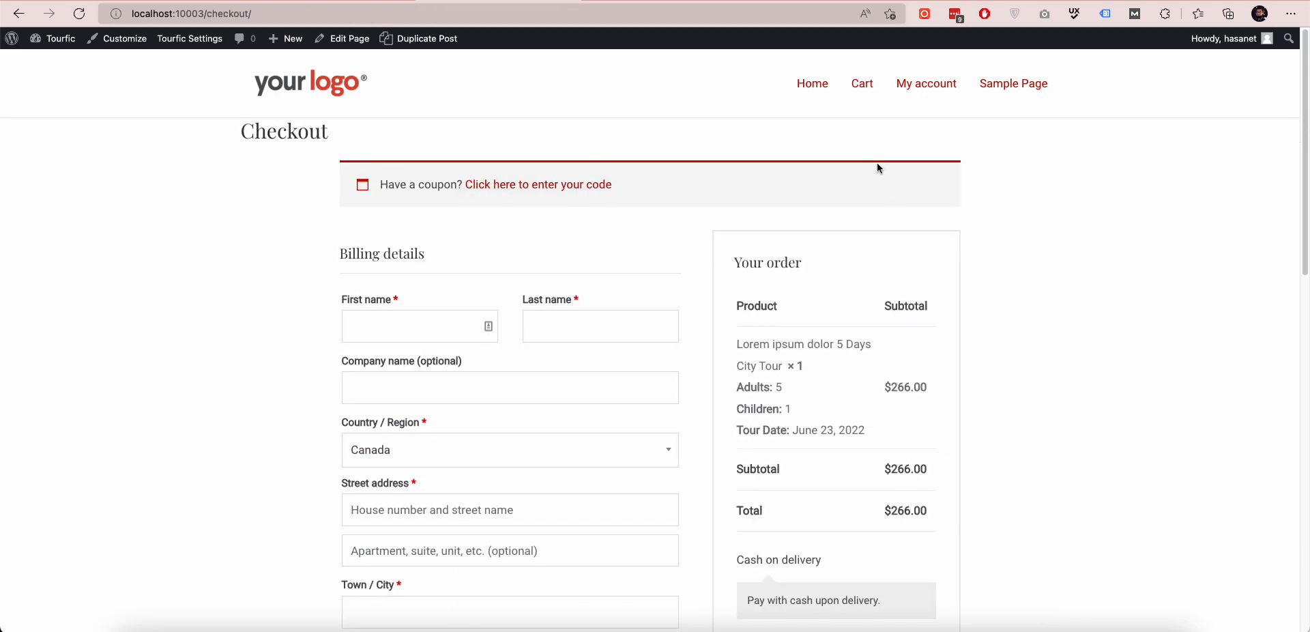
Review the checkout page and fill in the customer's first name, last name and town in the billing details
{"action": "scroll", "coordinate": [878, 168], "scroll_direction": "down", "scroll_amount": 2}
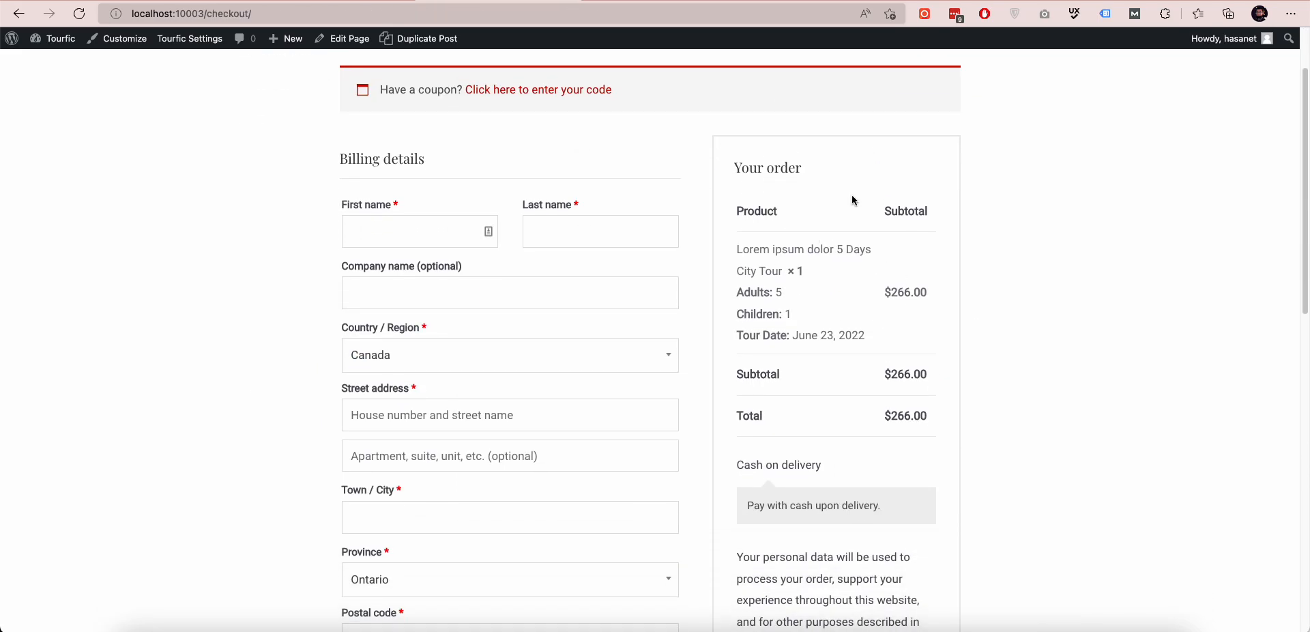
{"action": "scroll", "coordinate": [942, 324], "scroll_direction": "down", "scroll_amount": 5}
{"action": "scroll", "coordinate": [942, 324], "scroll_direction": "up", "scroll_amount": 6}
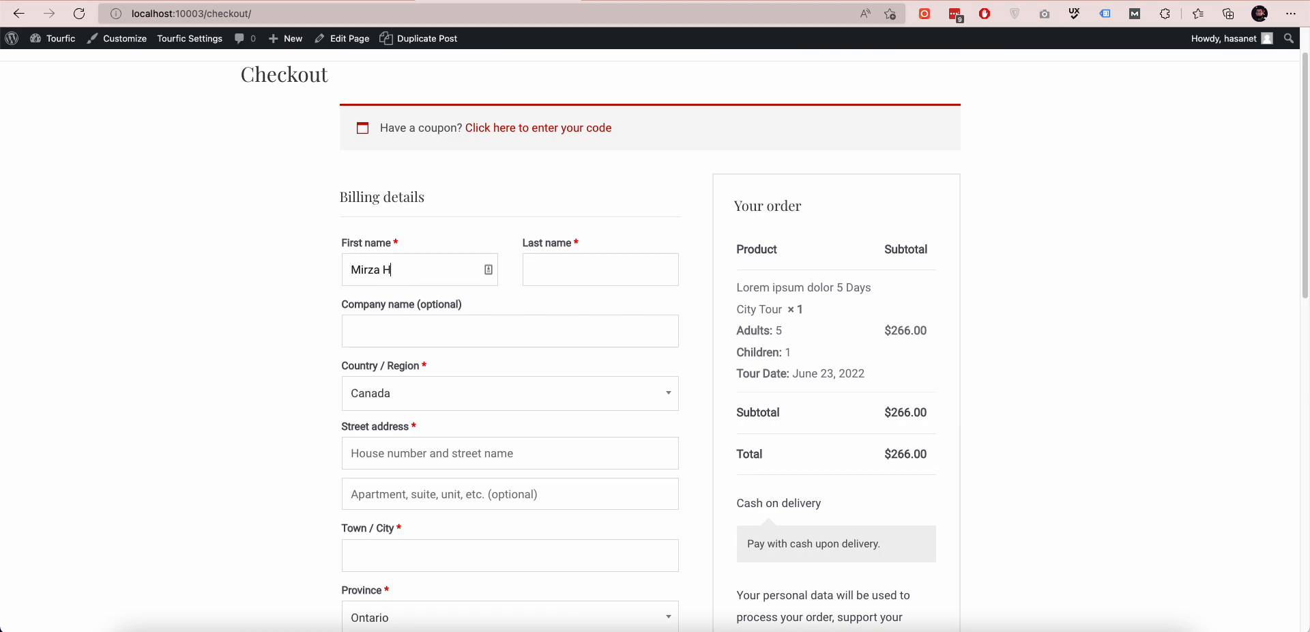
{"action": "key", "text": "Tab"}
{"action": "type", "text": "H"}
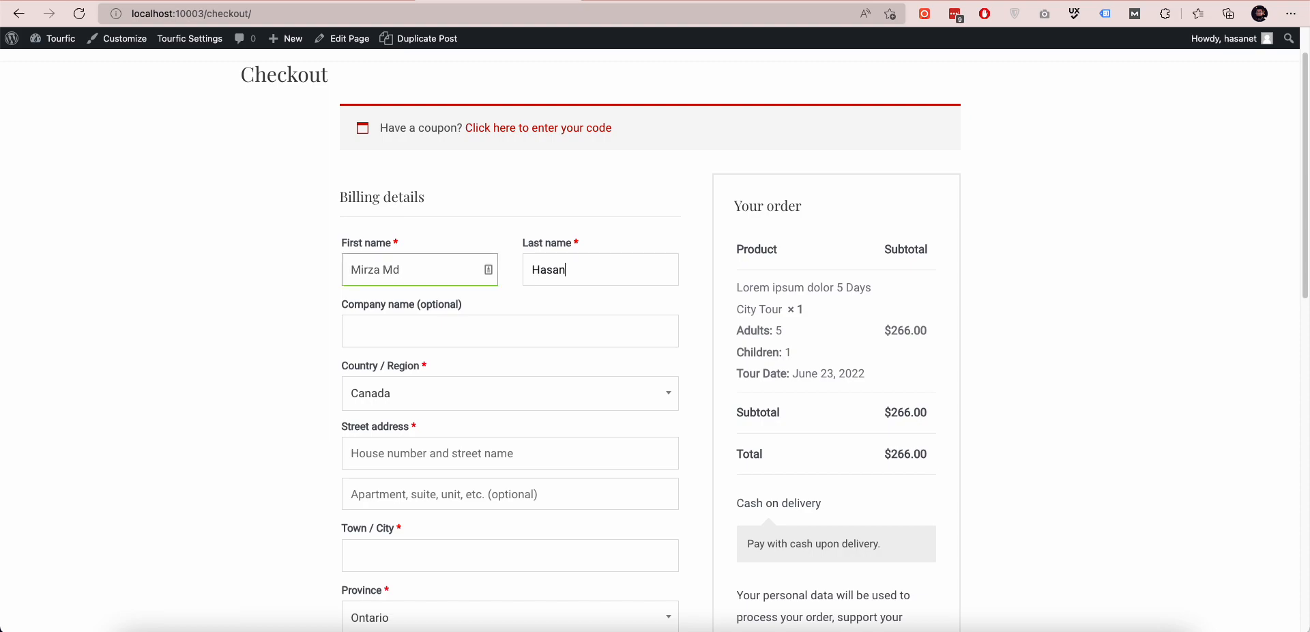
{"action": "scroll", "coordinate": [426, 333], "scroll_direction": "down", "scroll_amount": 2}
{"action": "left_click", "coordinate": [430, 428]}
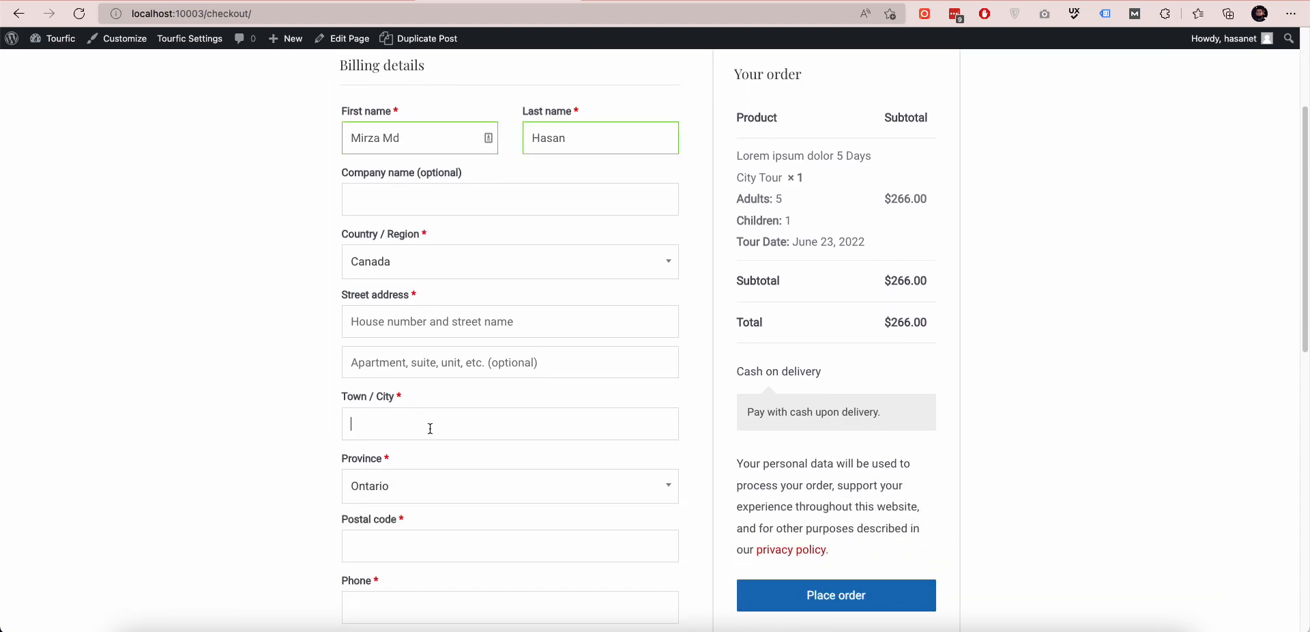
{"action": "type", "text": "Toronto"}
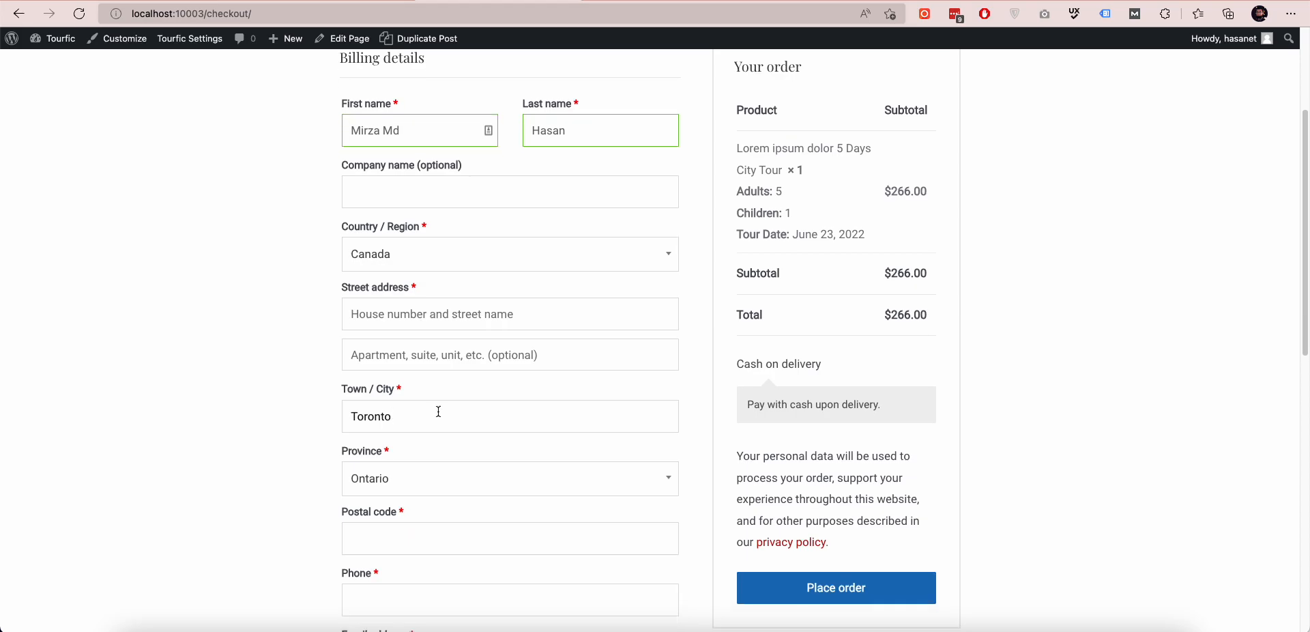
Fill in the billing postal code and phone number and try to place the order
{"action": "scroll", "coordinate": [421, 197], "scroll_direction": "down", "scroll_amount": 6}
{"action": "left_click", "coordinate": [400, 159]}
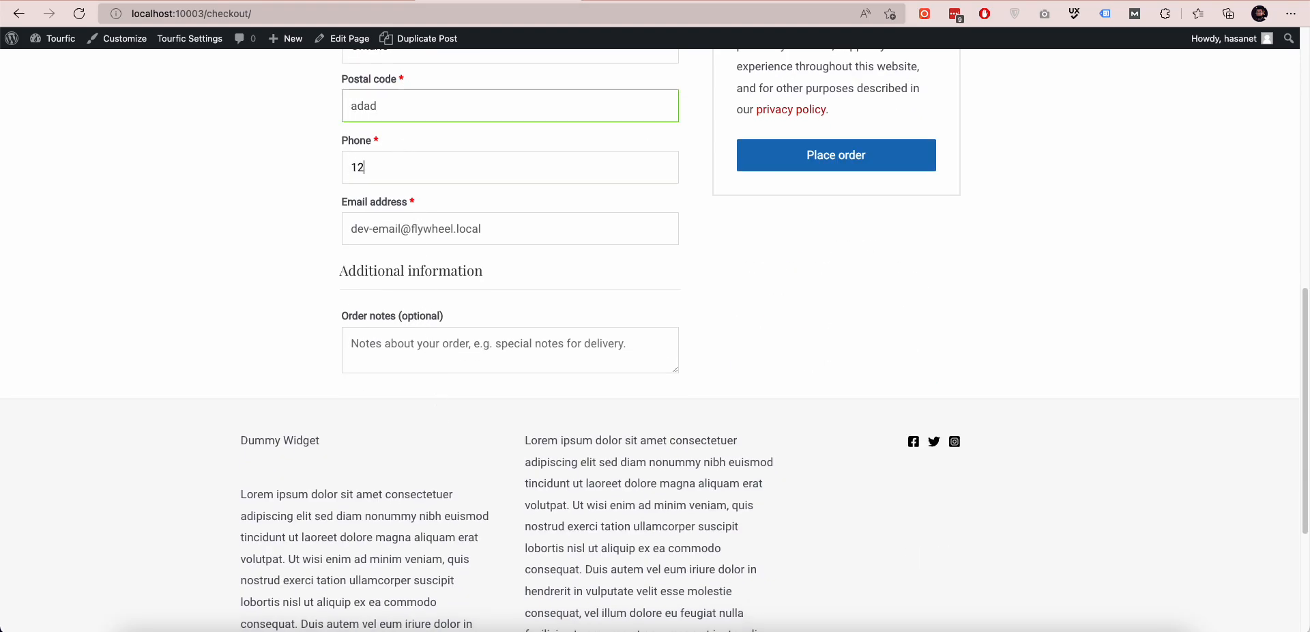
{"action": "left_click", "coordinate": [836, 155]}
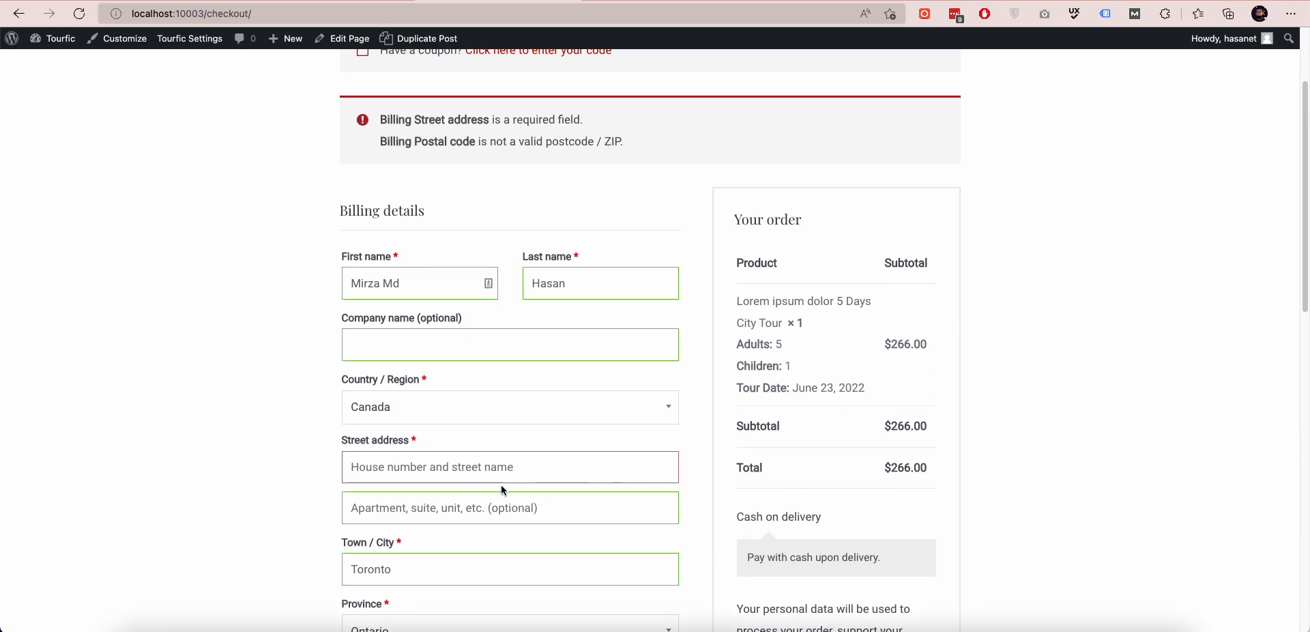
Fill in the billing street address and try to place the order again
{"action": "type", "text": "123"}
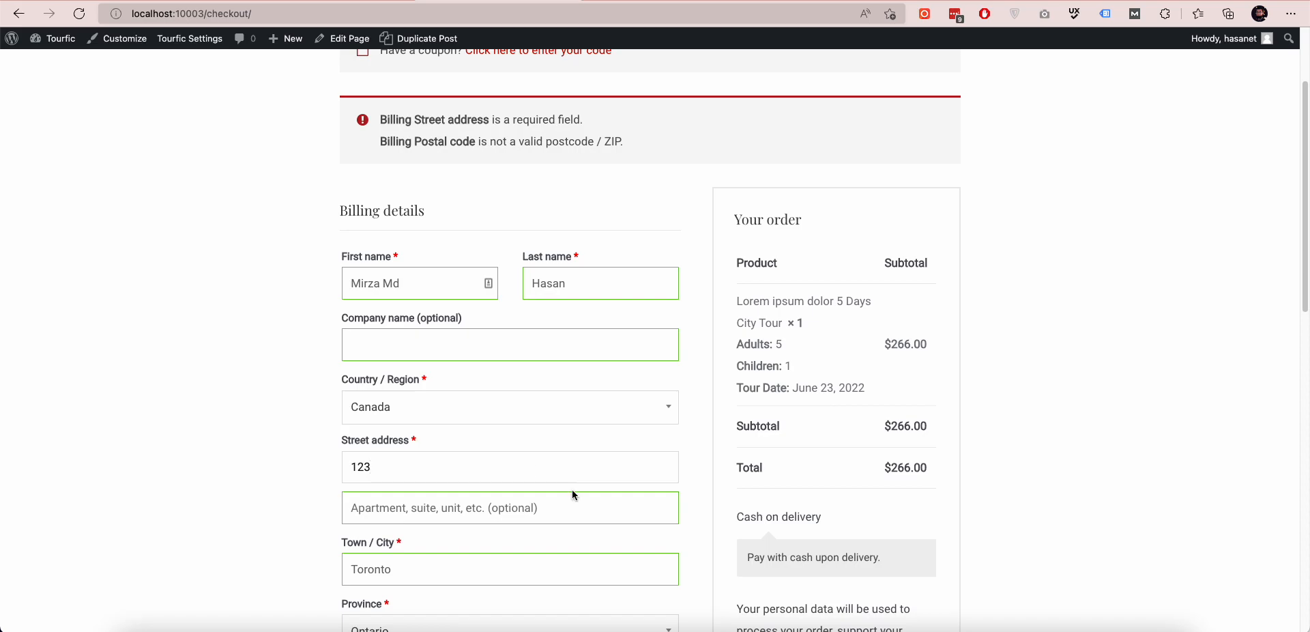
{"action": "scroll", "coordinate": [751, 477], "scroll_direction": "down", "scroll_amount": 3}
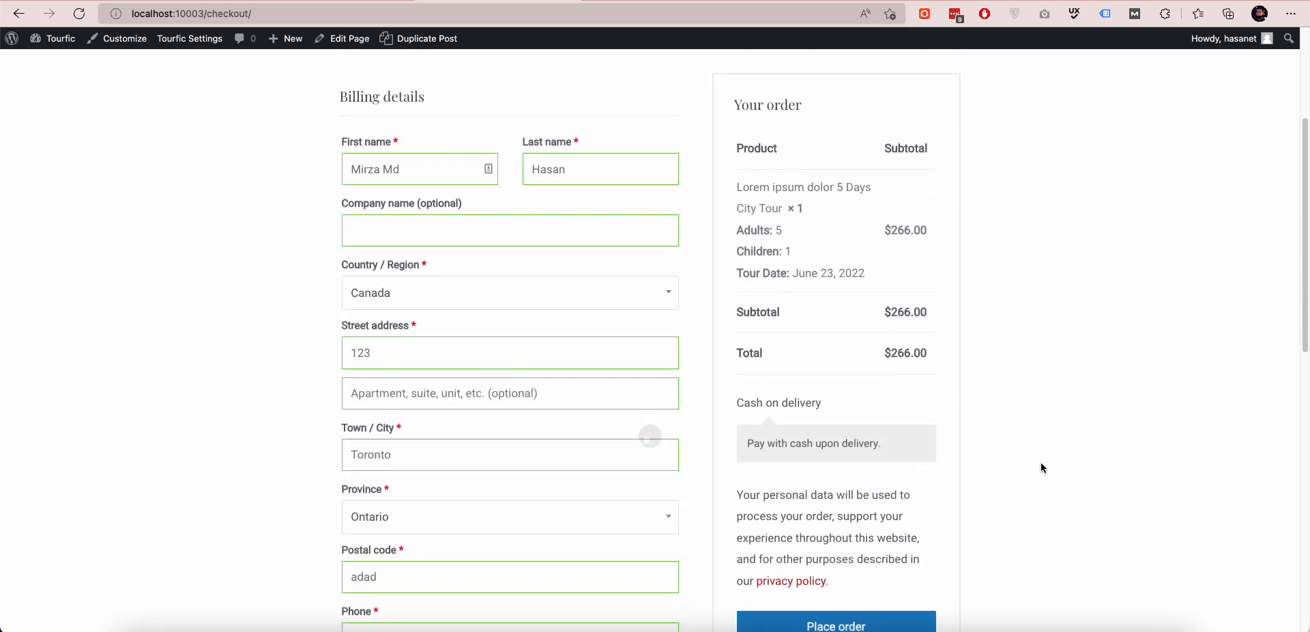
{"action": "scroll", "coordinate": [526, 230], "scroll_direction": "down", "scroll_amount": 4}
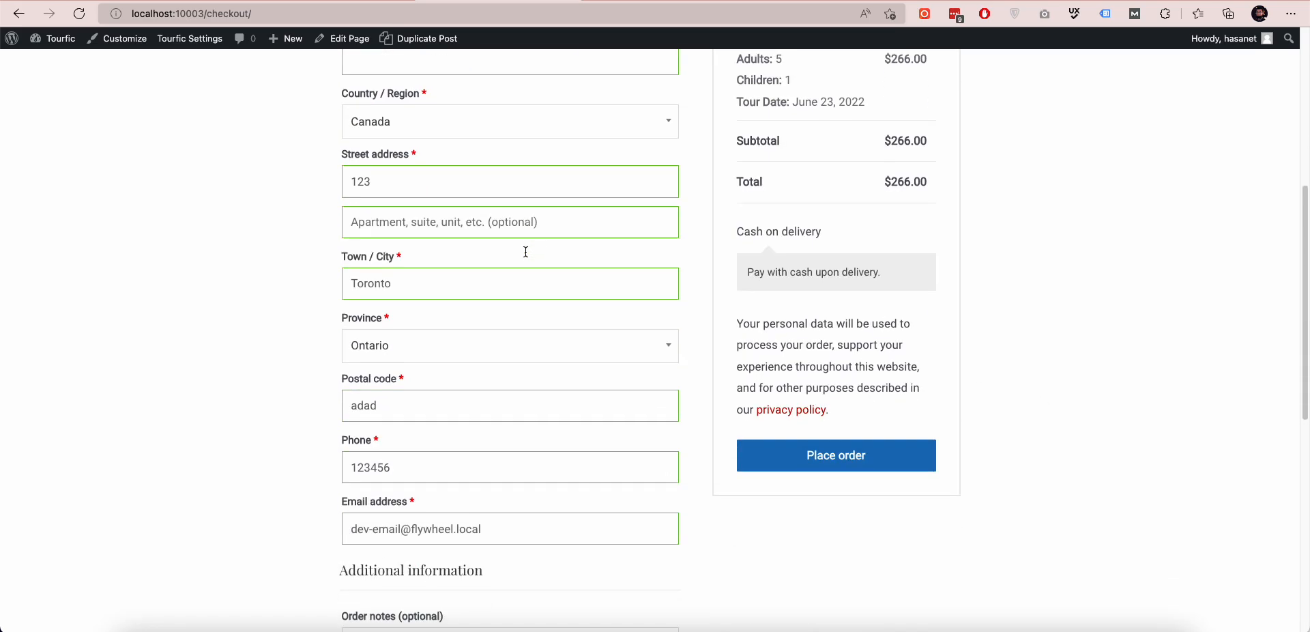
{"action": "left_click", "coordinate": [471, 397]}
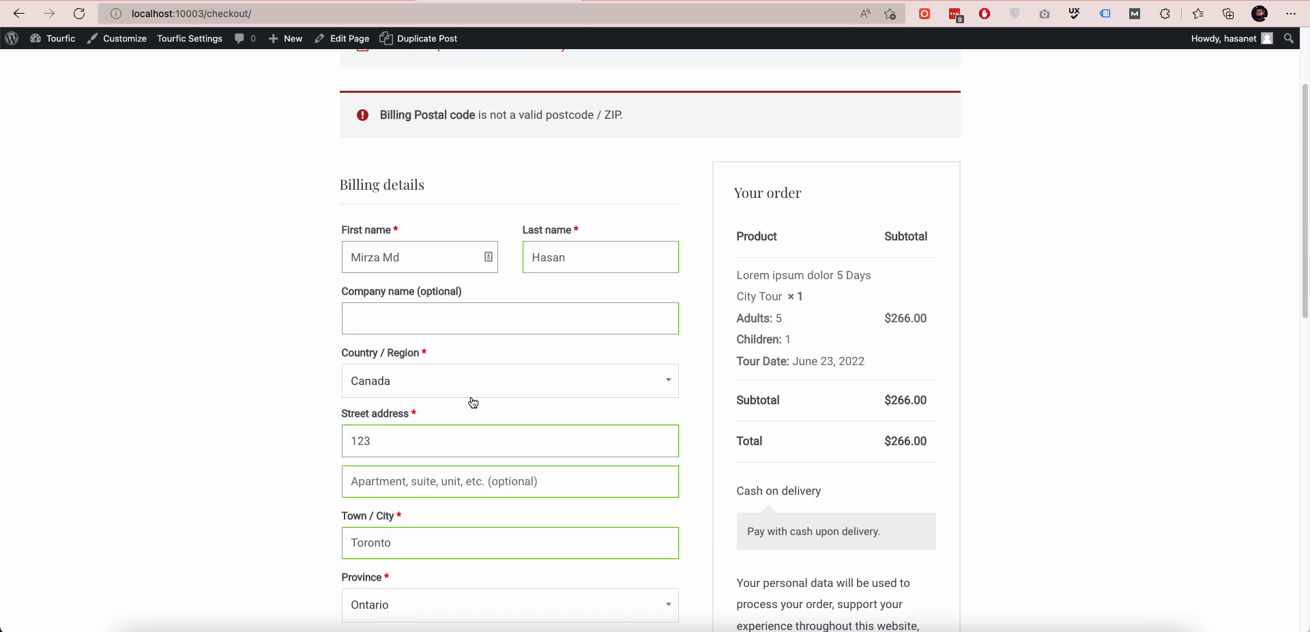
Change the billing country to Bangladesh in the checkout form
{"action": "scroll", "coordinate": [473, 402], "scroll_direction": "down", "scroll_amount": 4}
{"action": "left_click", "coordinate": [392, 364]}
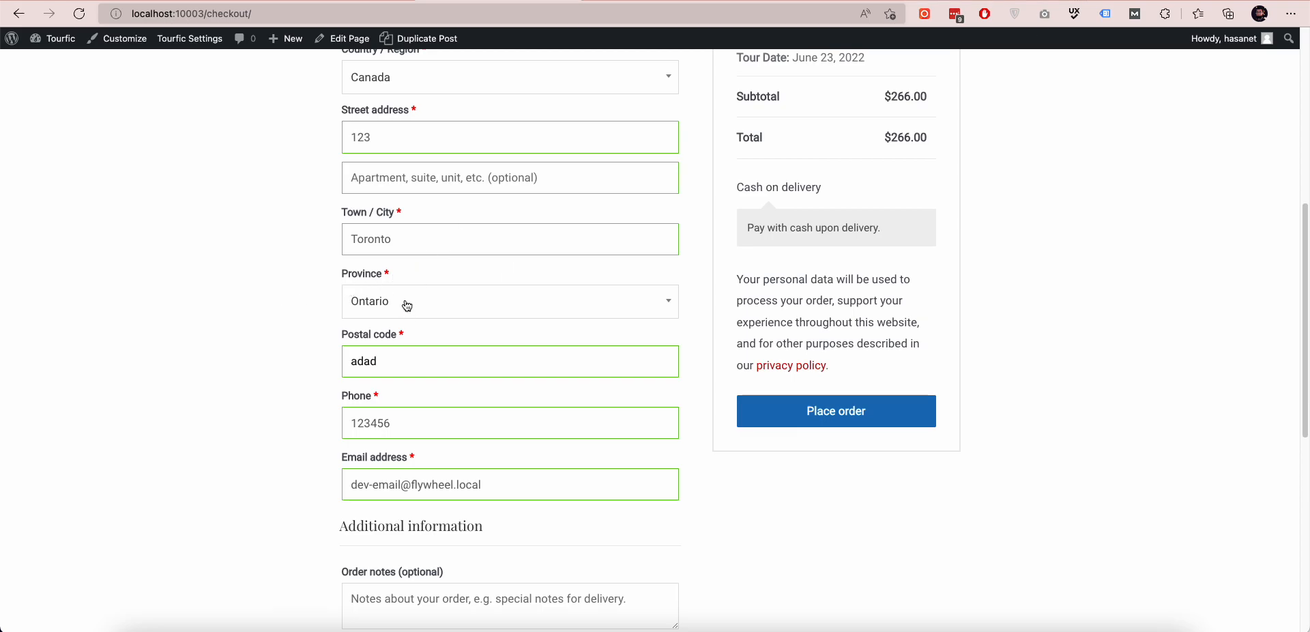
{"action": "scroll", "coordinate": [418, 255], "scroll_direction": "up", "scroll_amount": 2}
{"action": "left_click", "coordinate": [418, 201]}
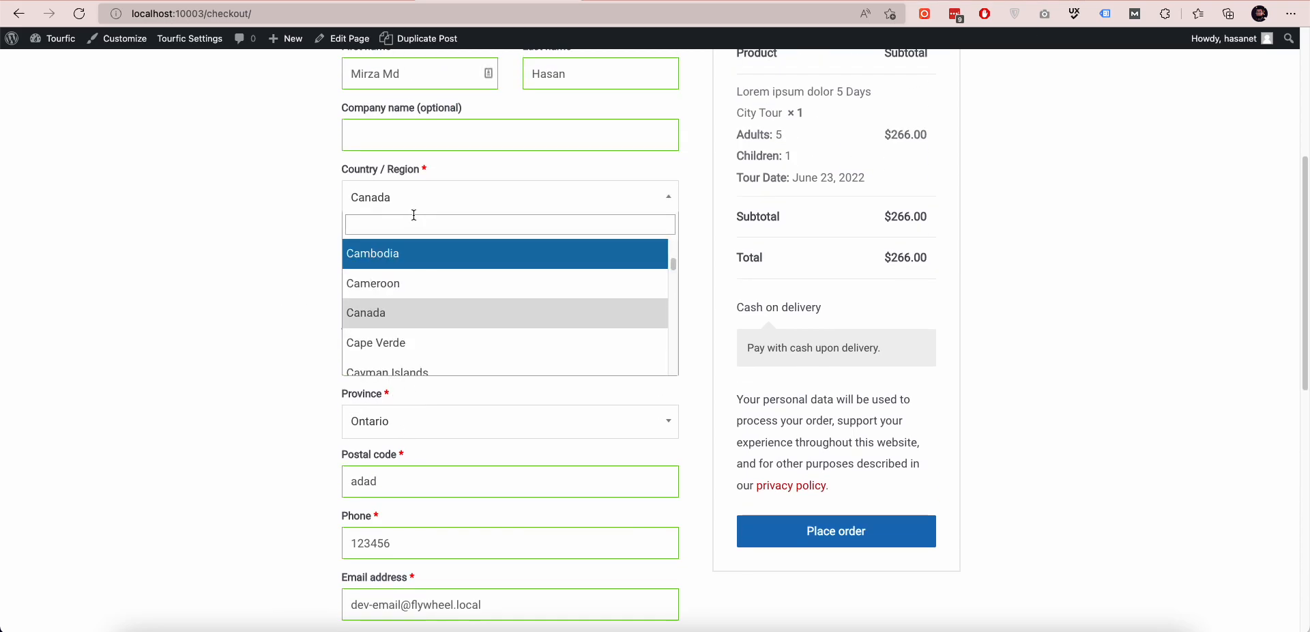
{"action": "type", "text": "bab"}
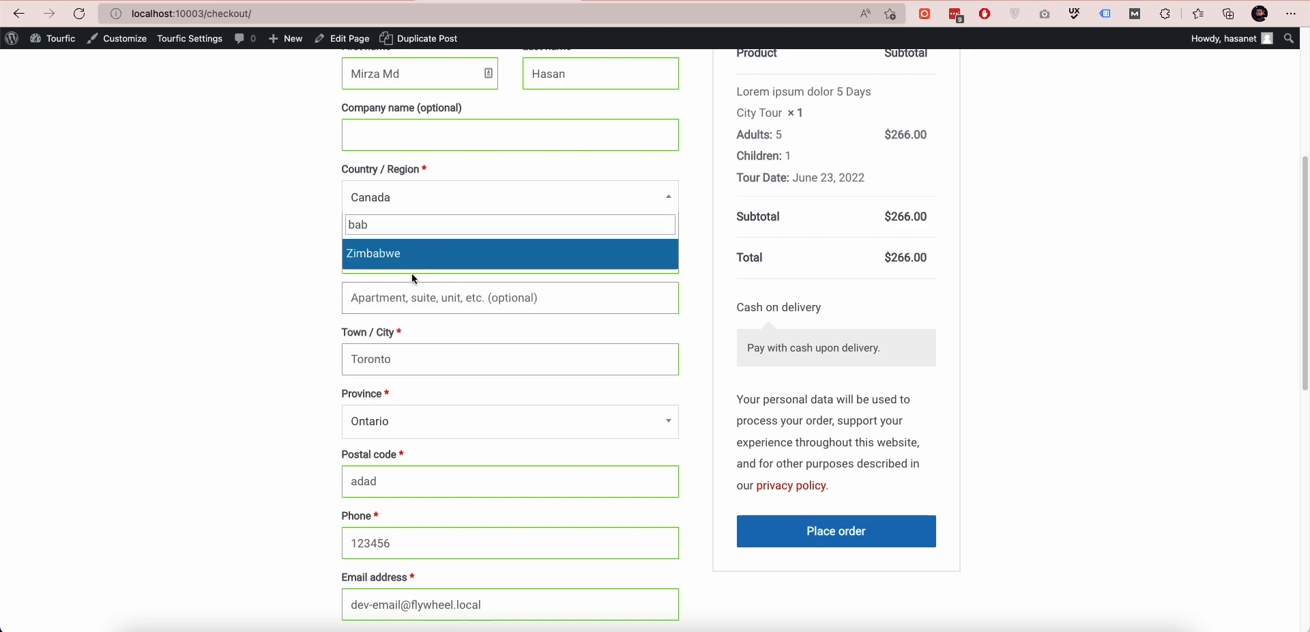
{"action": "key", "text": "BackSpace"}
{"action": "type", "text": "ng"}
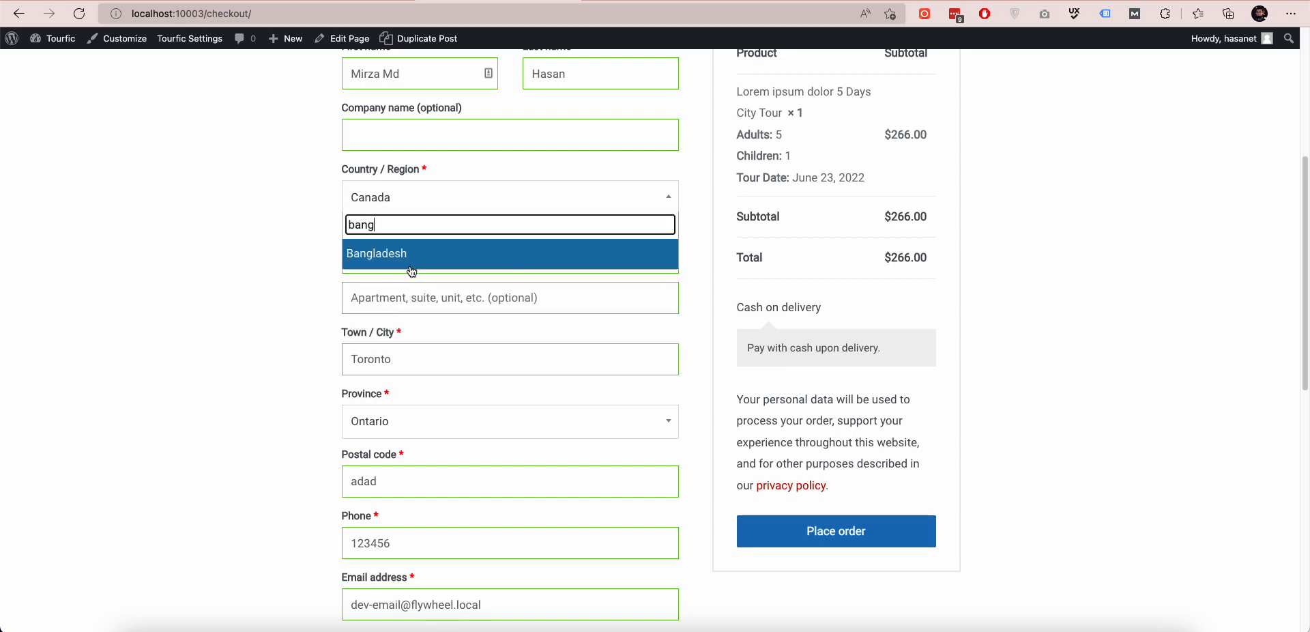
{"action": "left_click", "coordinate": [413, 254]}
Select the billing district and place the order
{"action": "scroll", "coordinate": [269, 396], "scroll_direction": "down", "scroll_amount": 2}
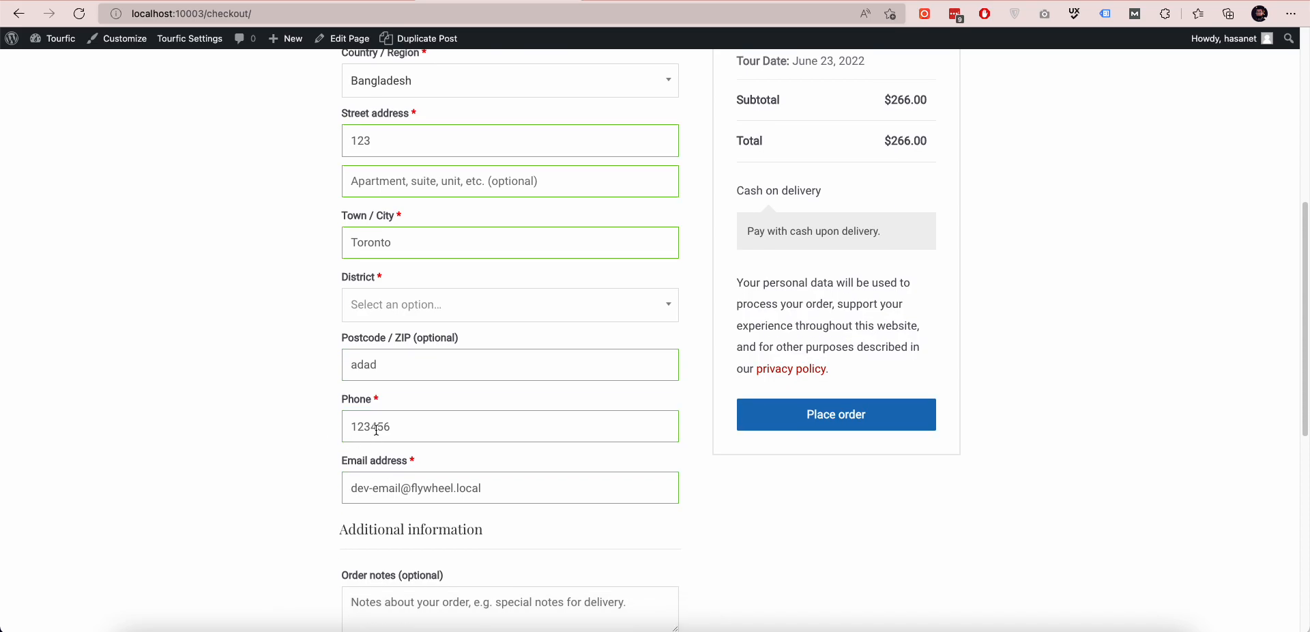
{"action": "left_click", "coordinate": [406, 319]}
{"action": "left_click", "coordinate": [410, 362]}
{"action": "left_click", "coordinate": [797, 430]}
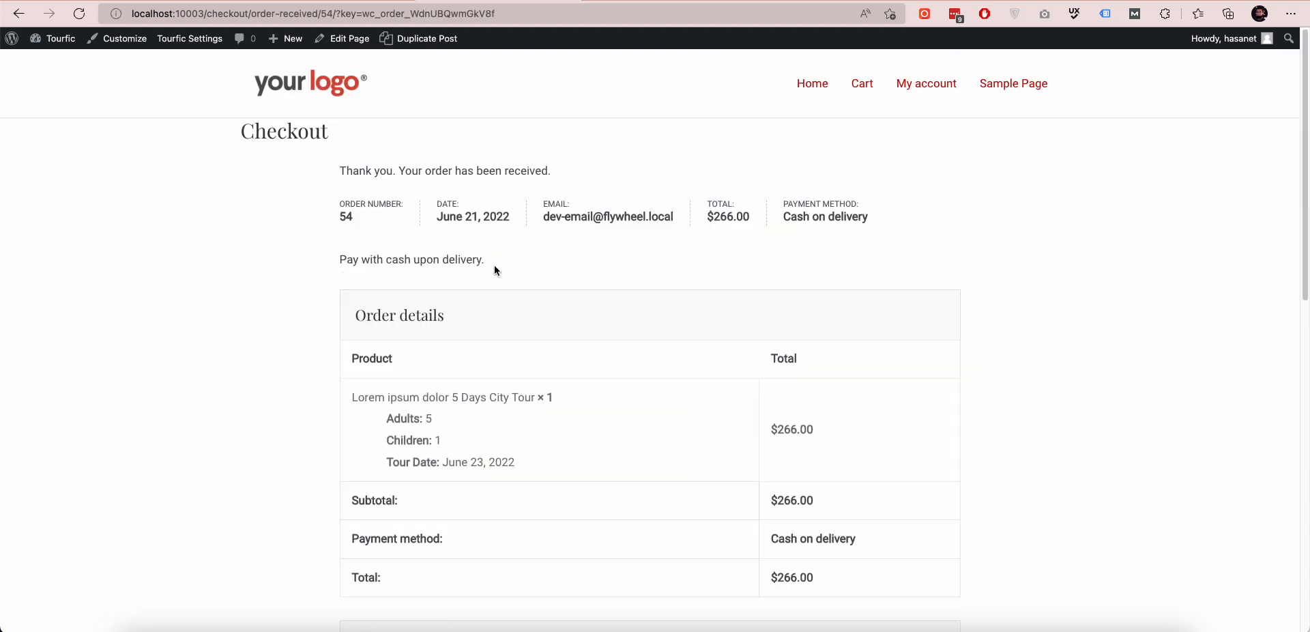
Review the booked tour, order details and billing address on the order confirmation page
{"action": "scroll", "coordinate": [564, 286], "scroll_direction": "down", "scroll_amount": 2}
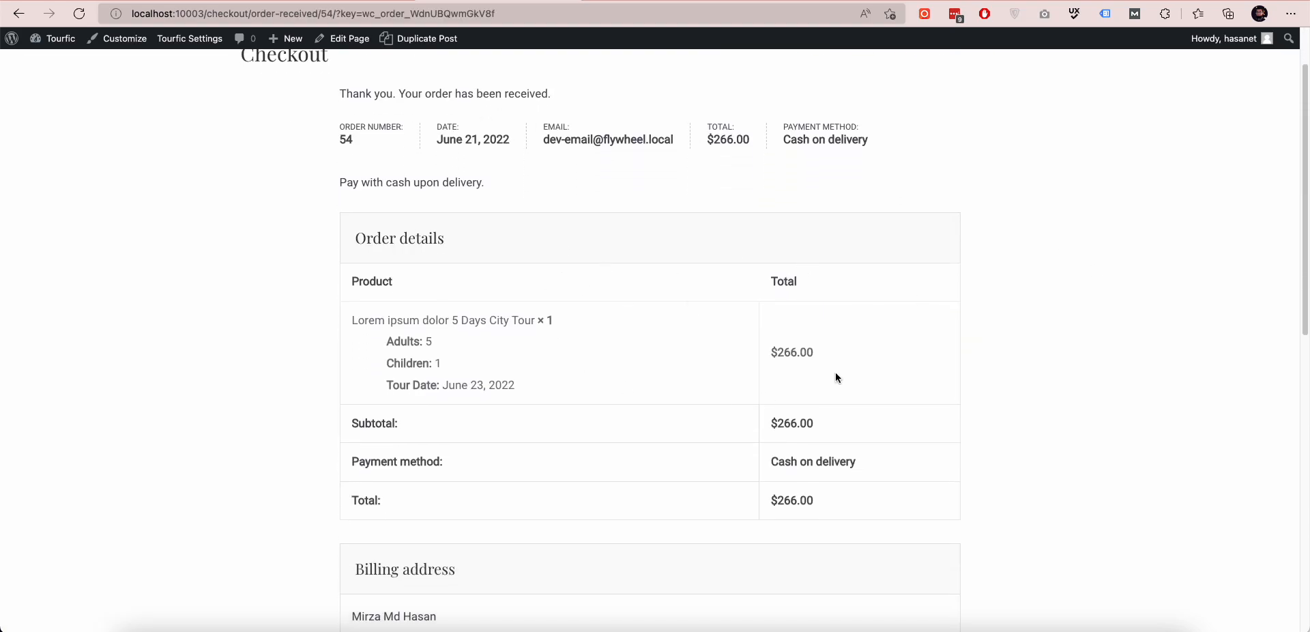
{"action": "left_click_drag", "start_coordinate": [354, 320], "coordinate": [568, 324]}
{"action": "scroll", "coordinate": [390, 326], "scroll_direction": "down", "scroll_amount": 4}
{"action": "scroll", "coordinate": [389, 327], "scroll_direction": "up", "scroll_amount": 2}
Switch to the site admin, open the new order from the WooCommerce orders list and review its tour item details
{"action": "left_click", "coordinate": [284, 2]}
{"action": "left_click", "coordinate": [206, 2]}
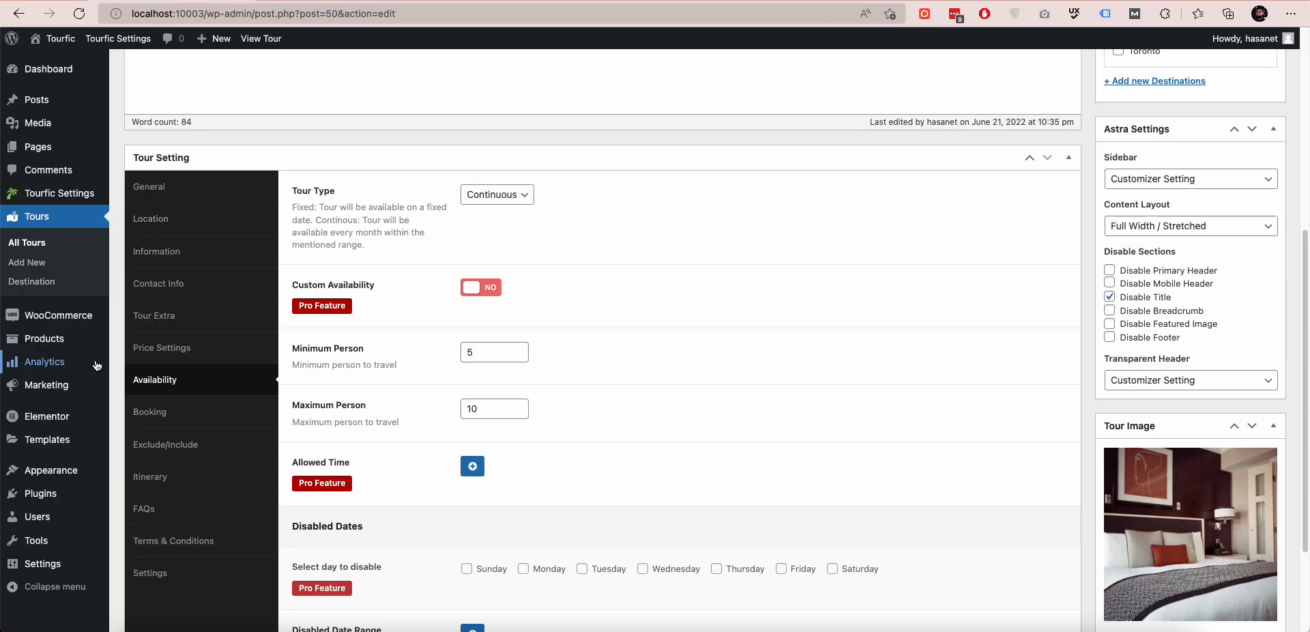
{"action": "mouse_move", "coordinate": [79, 319]}
{"action": "left_click", "coordinate": [138, 337]}
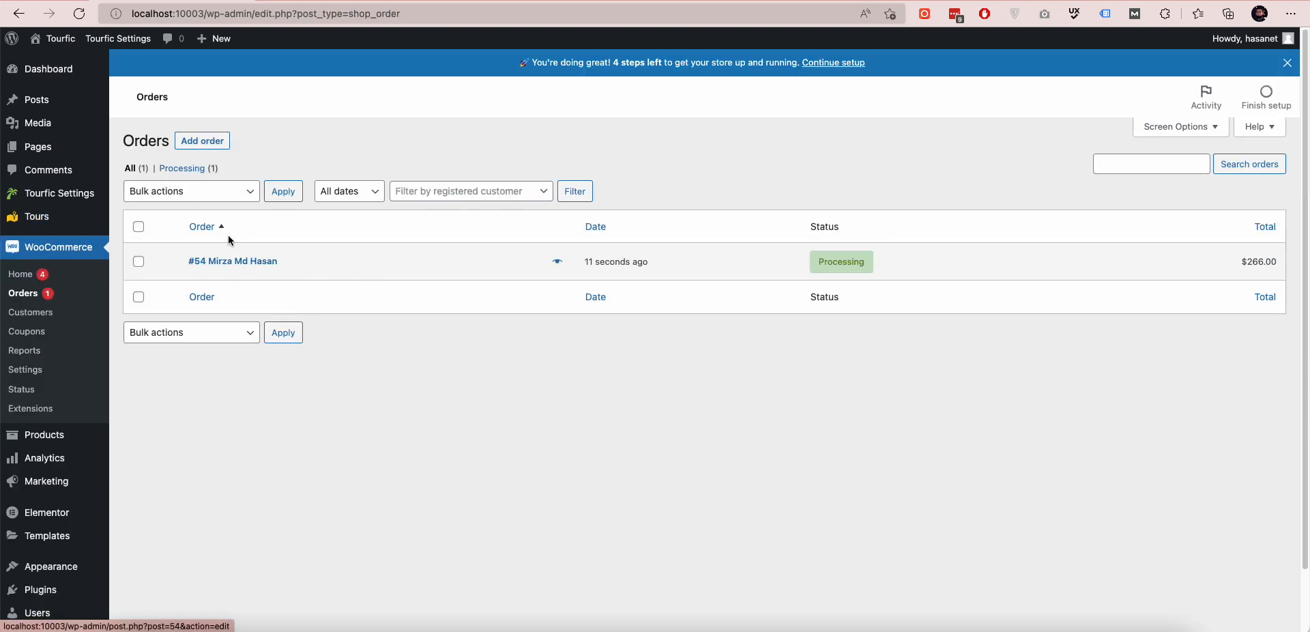
{"action": "left_click", "coordinate": [230, 266]}
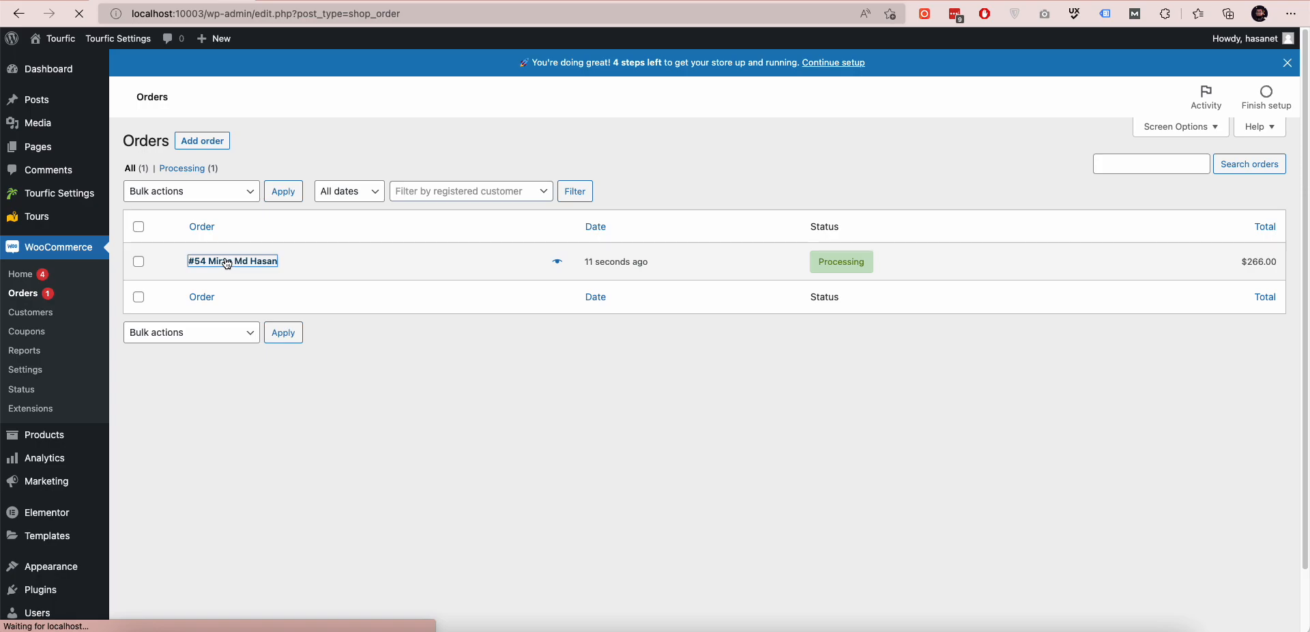
{"action": "scroll", "coordinate": [543, 259], "scroll_direction": "down", "scroll_amount": 5}
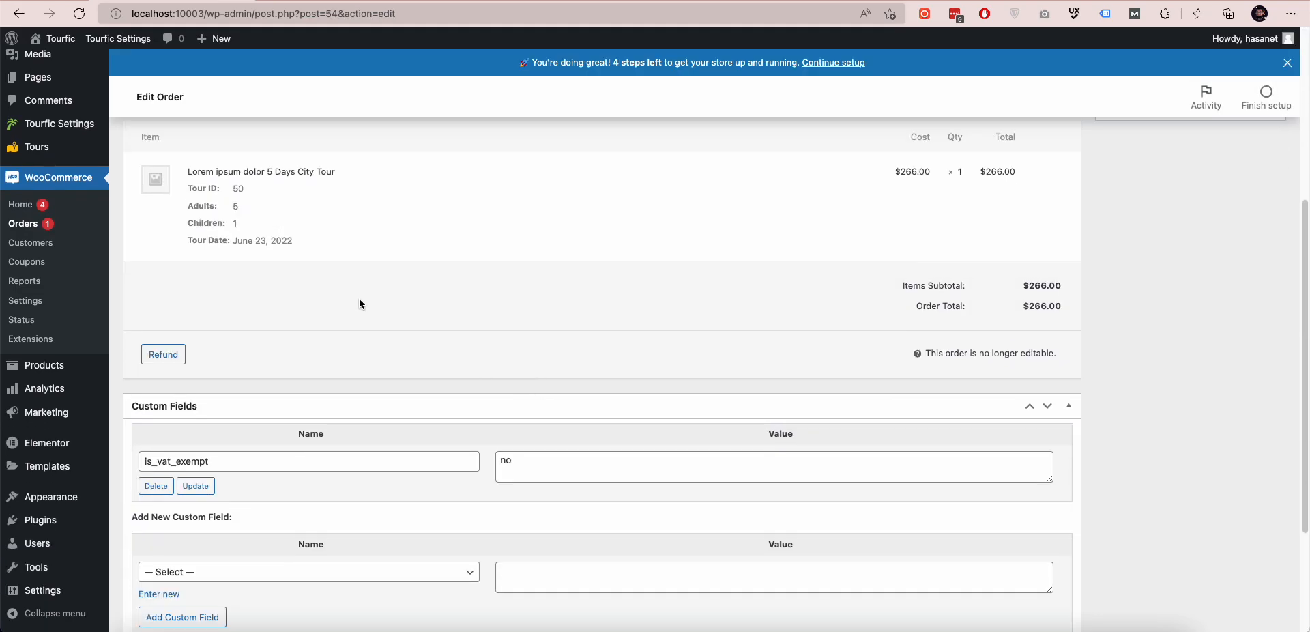
{"action": "scroll", "coordinate": [356, 313], "scroll_direction": "down", "scroll_amount": 2}
{"action": "scroll", "coordinate": [357, 313], "scroll_direction": "up", "scroll_amount": 2}
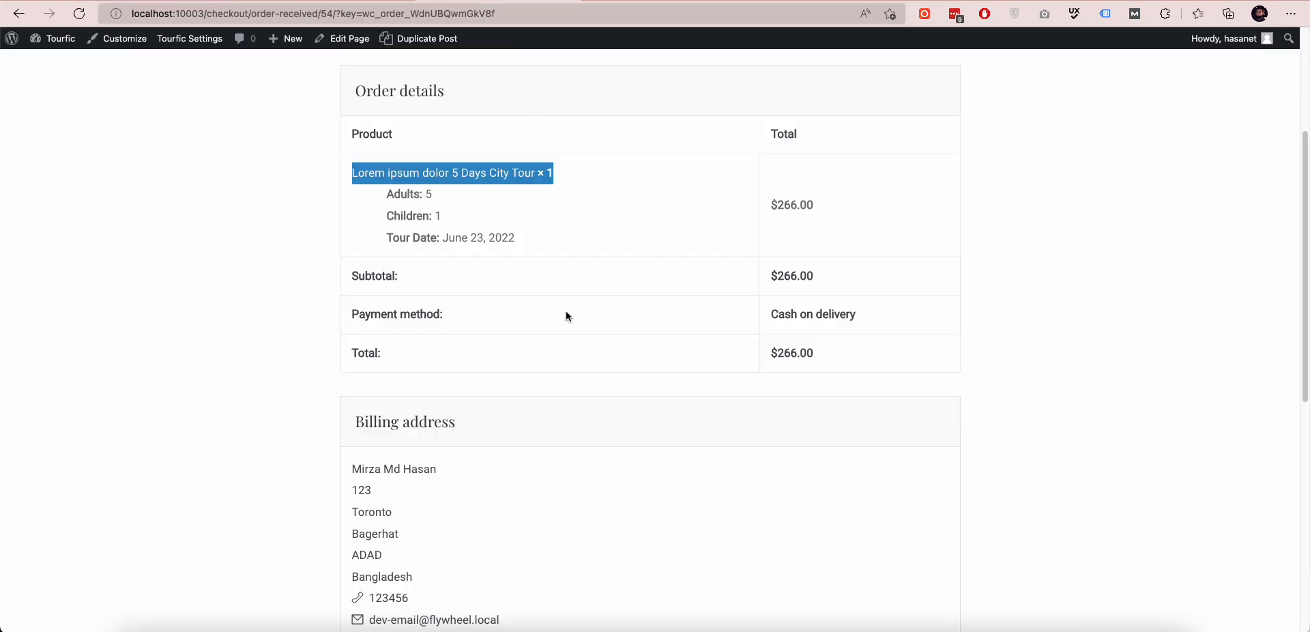
Look over the order confirmation page again, go back to the checkout page and return to the shop
{"action": "scroll", "coordinate": [564, 313], "scroll_direction": "up", "scroll_amount": 3}
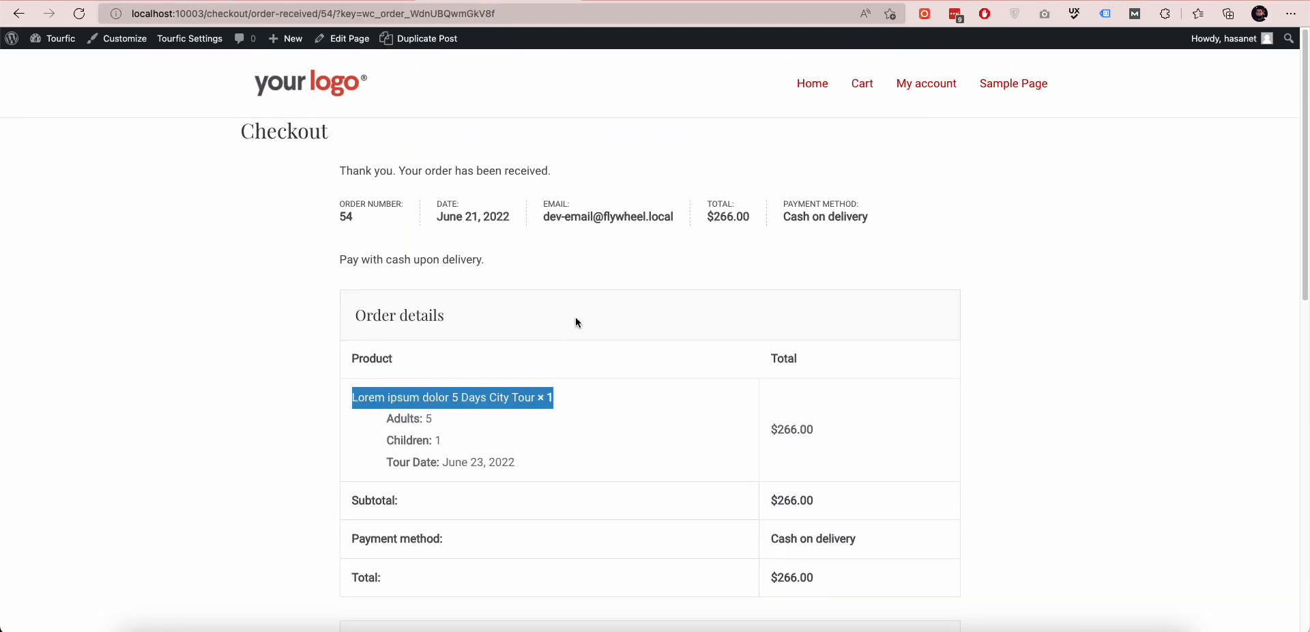
{"action": "scroll", "coordinate": [406, 245], "scroll_direction": "down", "scroll_amount": 7}
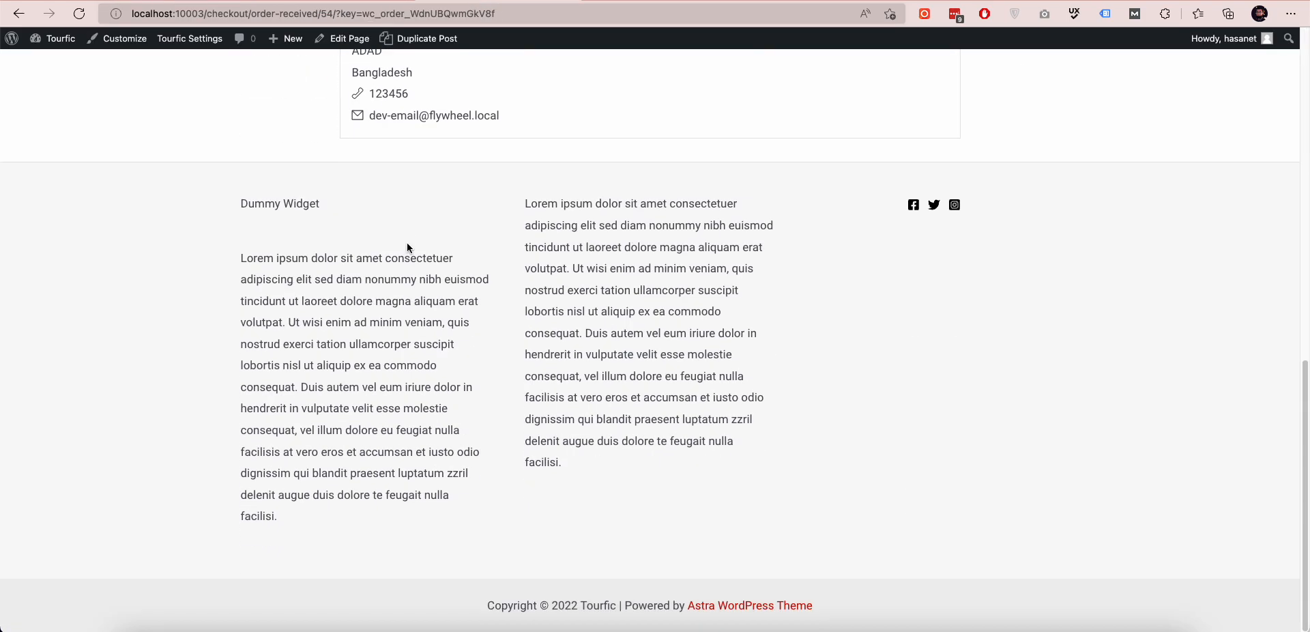
{"action": "scroll", "coordinate": [407, 249], "scroll_direction": "up", "scroll_amount": 11}
{"action": "left_click", "coordinate": [19, 15]}
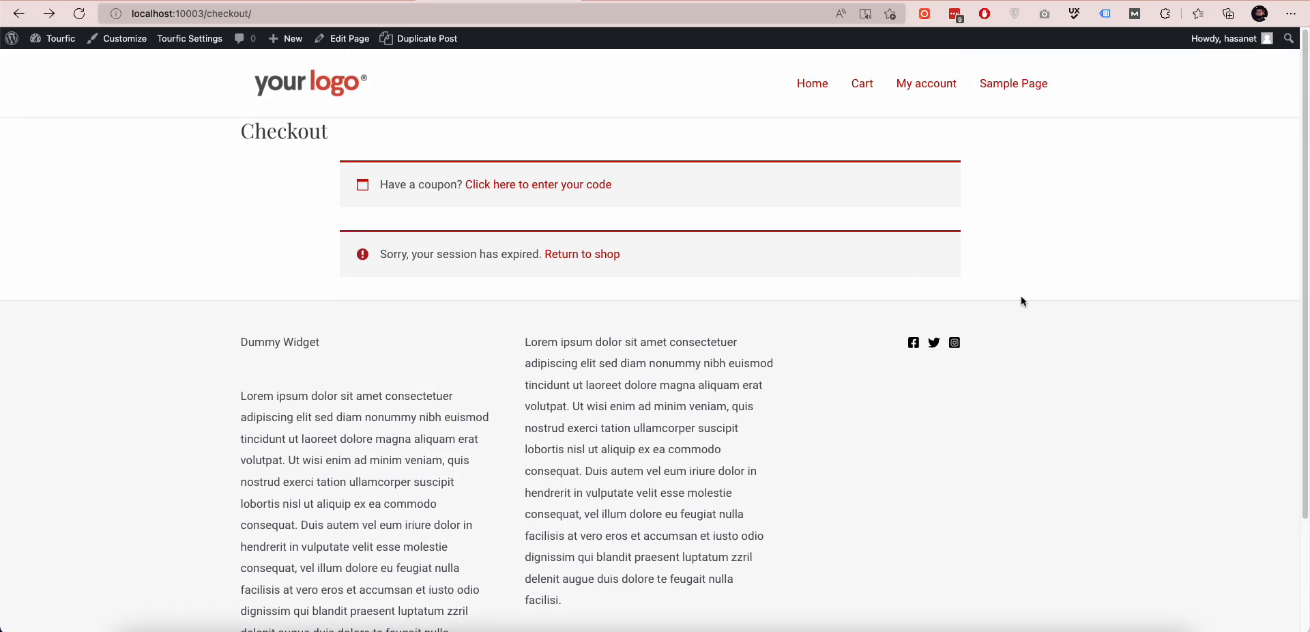
{"action": "left_click", "coordinate": [580, 257]}
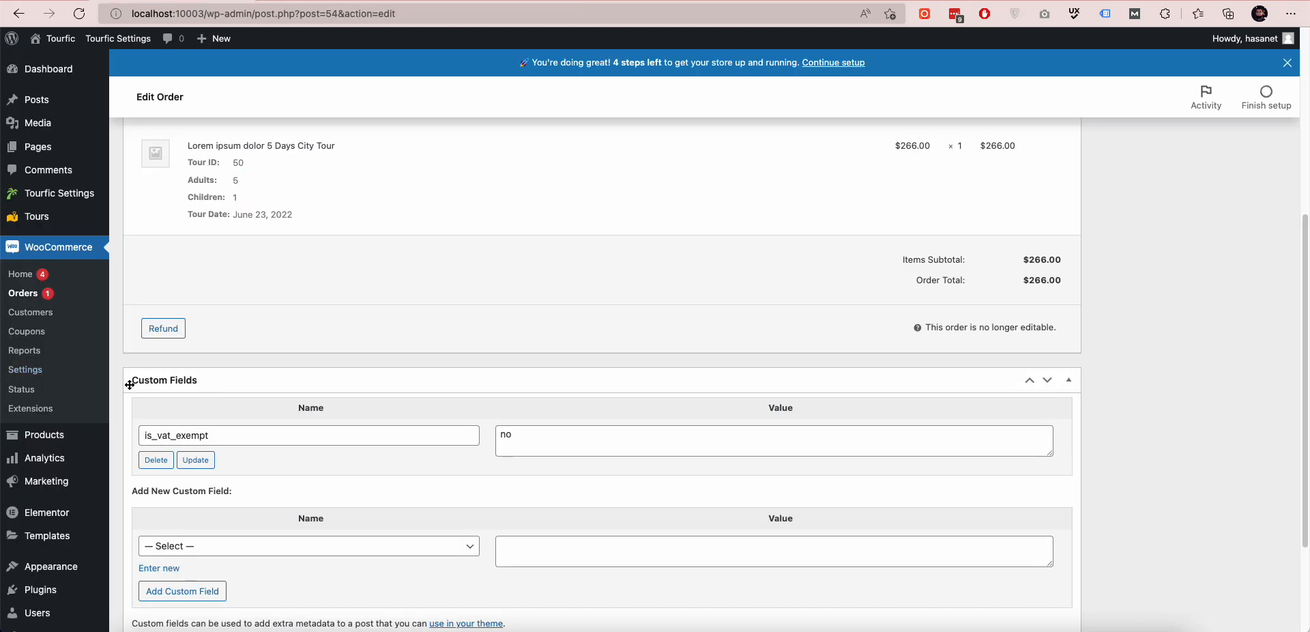
Open the WooCommerce payment settings to examine the available payment methods
{"action": "left_click", "coordinate": [46, 375]}
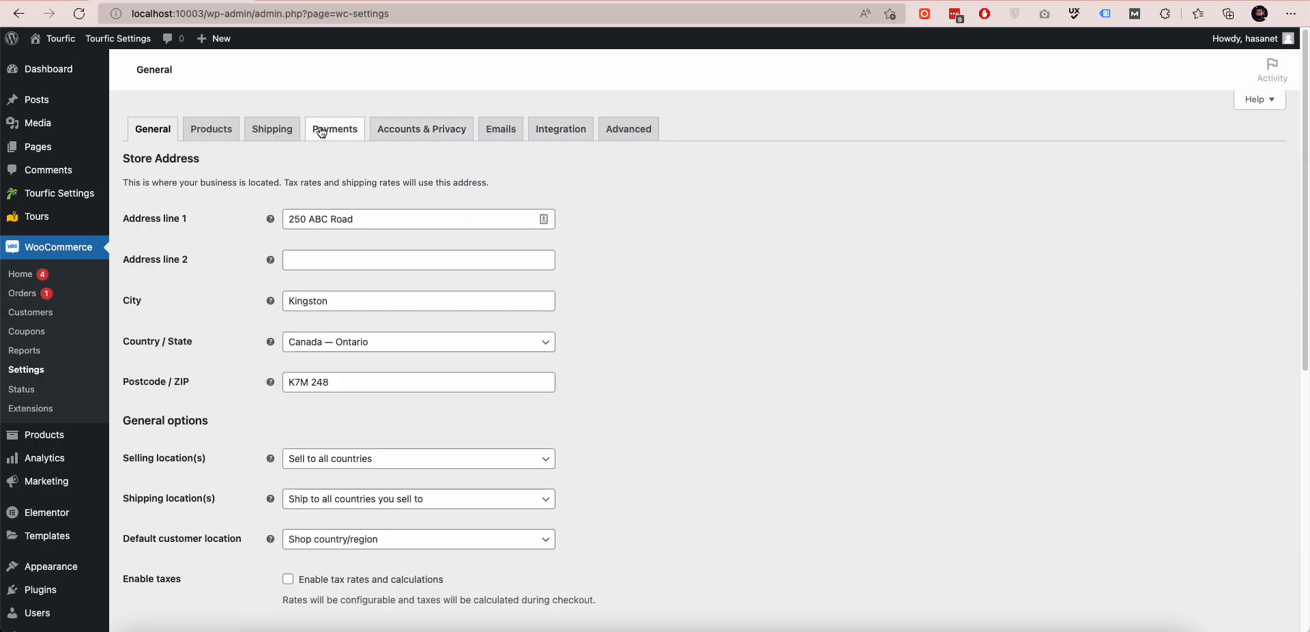
{"action": "left_click", "coordinate": [329, 133]}
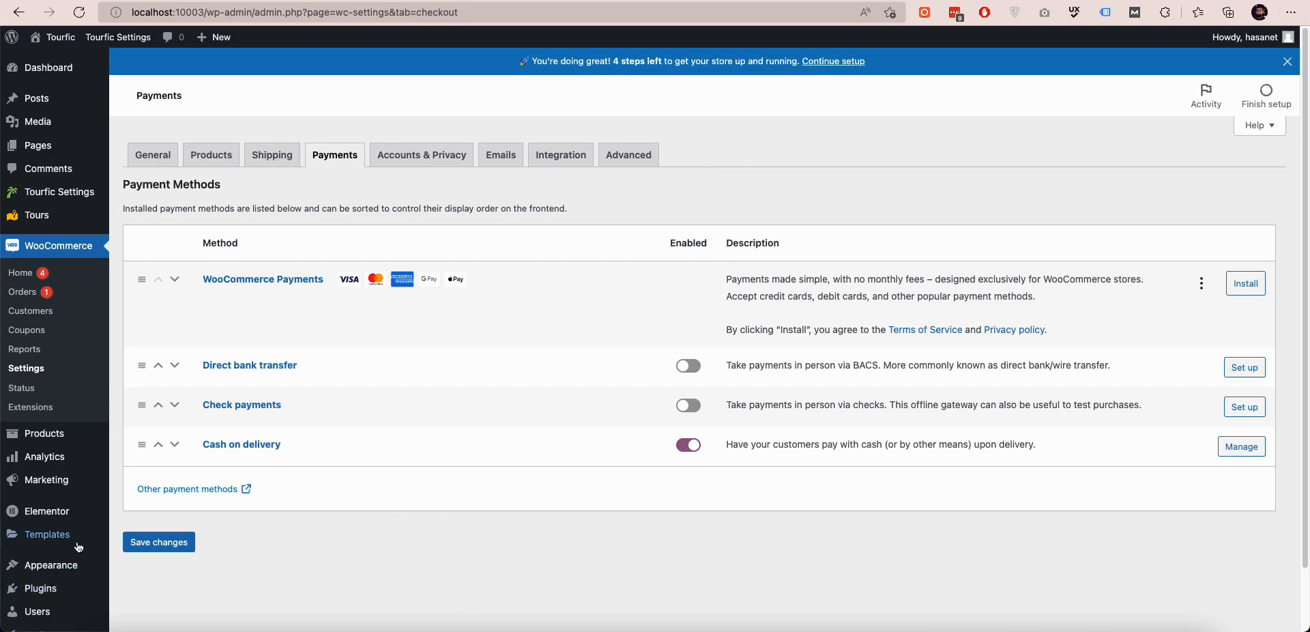
Upload the plugin file tourfic-pro-1.5-g8yyna.zip, install it and activate Tourfic Pro
{"action": "scroll", "coordinate": [71, 542], "scroll_direction": "down", "scroll_amount": 2}
{"action": "mouse_move", "coordinate": [48, 520]}
{"action": "left_click", "coordinate": [140, 540]}
{"action": "left_click", "coordinate": [263, 74]}
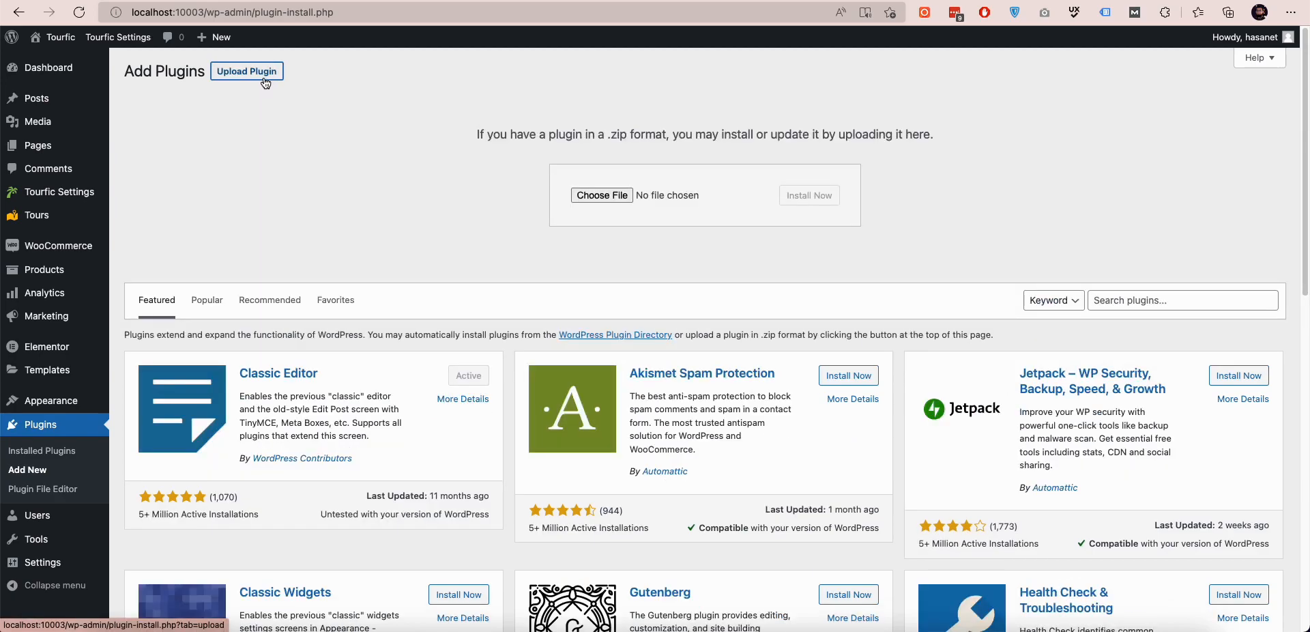
{"action": "left_click", "coordinate": [594, 196]}
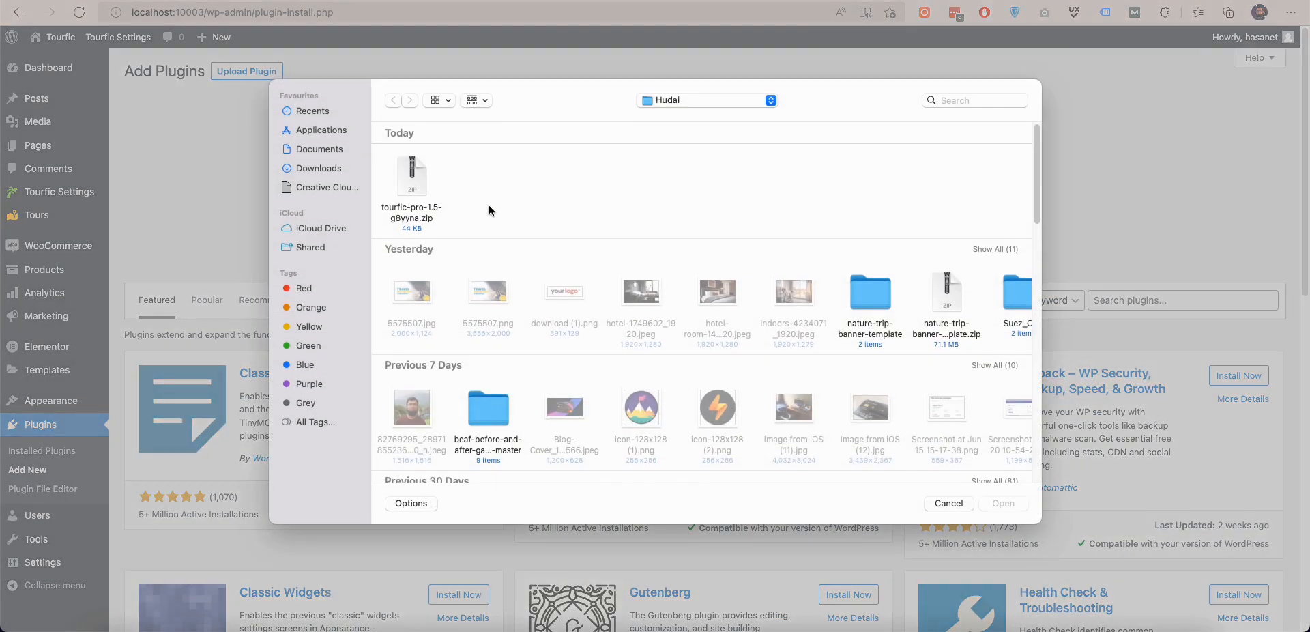
{"action": "double_click", "coordinate": [412, 185]}
{"action": "left_click", "coordinate": [822, 193]}
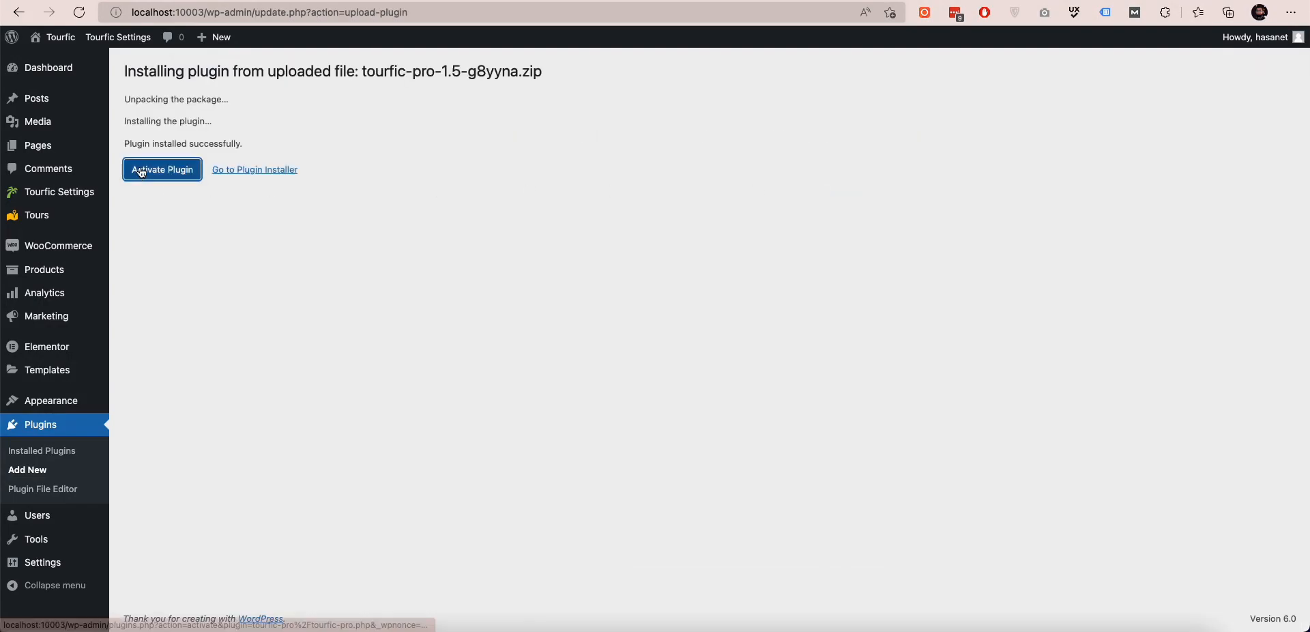
{"action": "left_click", "coordinate": [136, 171]}
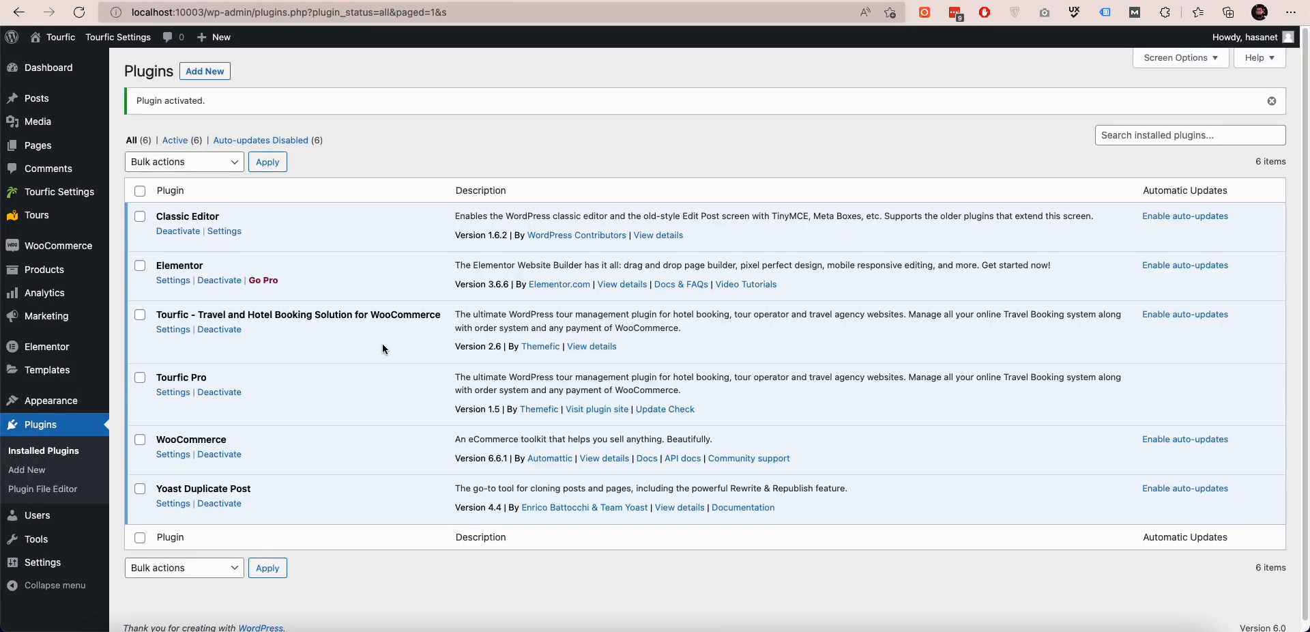
Open the Tourfic settings and examine the Hotel Options and Multi Vendor registration settings
{"action": "mouse_move", "coordinate": [51, 215]}
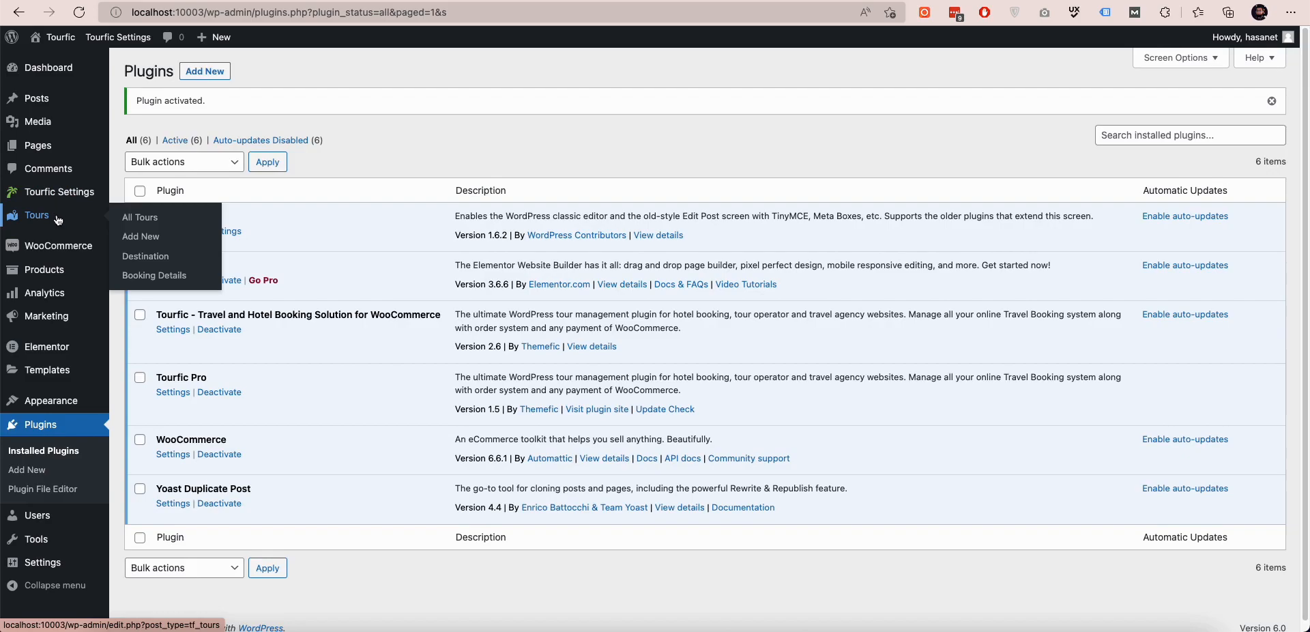
{"action": "left_click", "coordinate": [60, 192]}
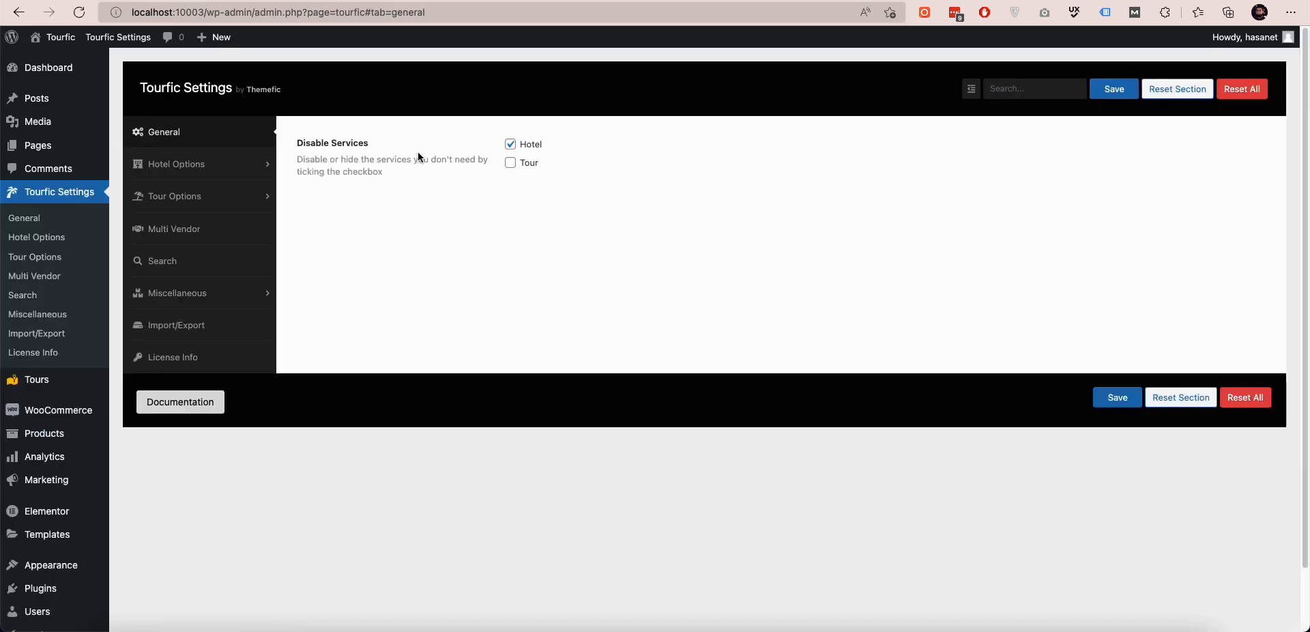
{"action": "left_click", "coordinate": [191, 165]}
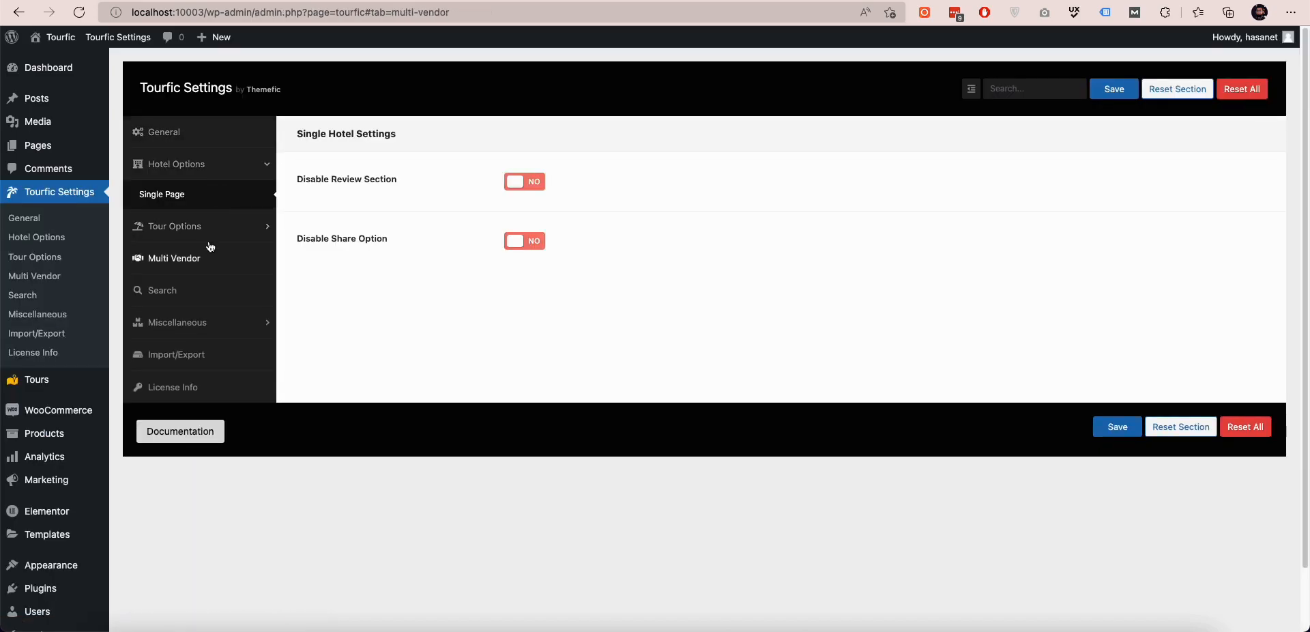
{"action": "left_click", "coordinate": [176, 252]}
{"action": "left_click", "coordinate": [203, 295]}
{"action": "left_click", "coordinate": [201, 230]}
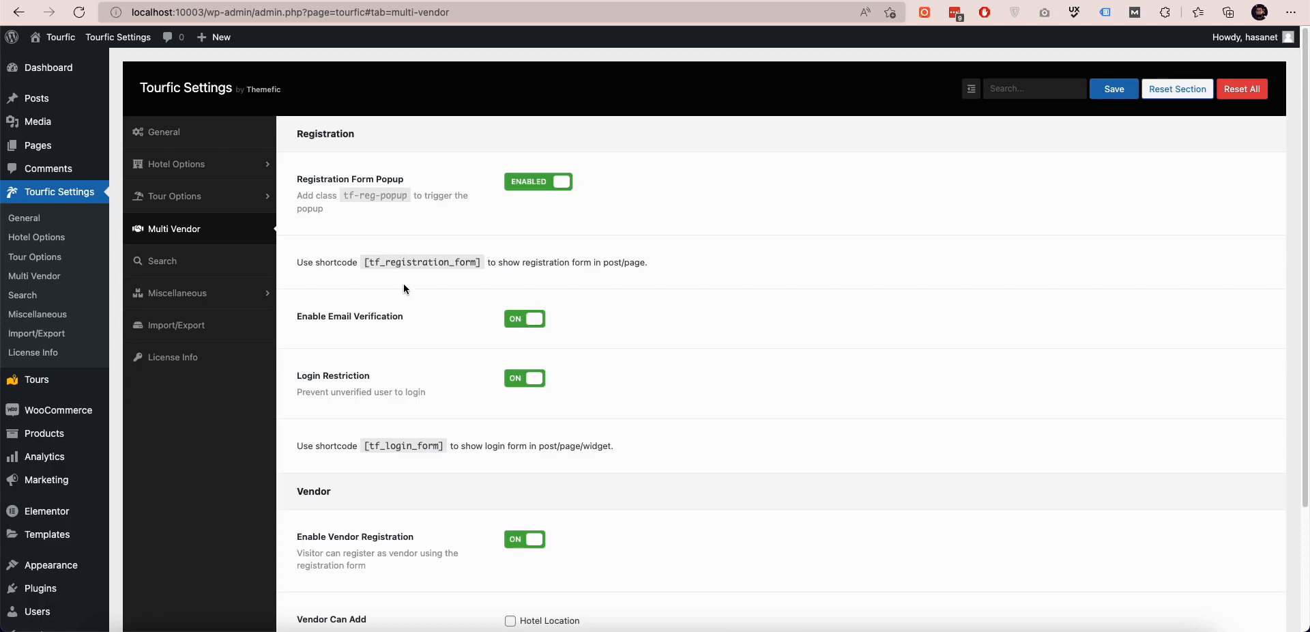
{"action": "mouse_move", "coordinate": [54, 154]}
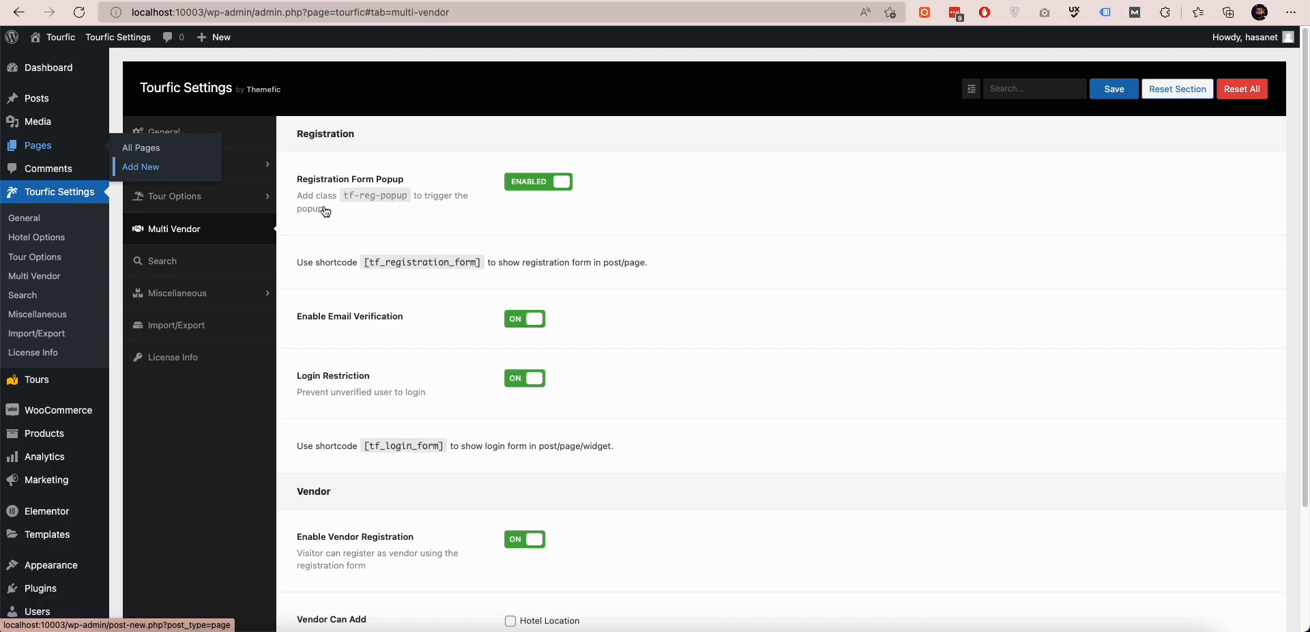
Allow vendors to add Tour Destination in the Multi Vendor settings
{"action": "scroll", "coordinate": [568, 260], "scroll_direction": "down", "scroll_amount": 5}
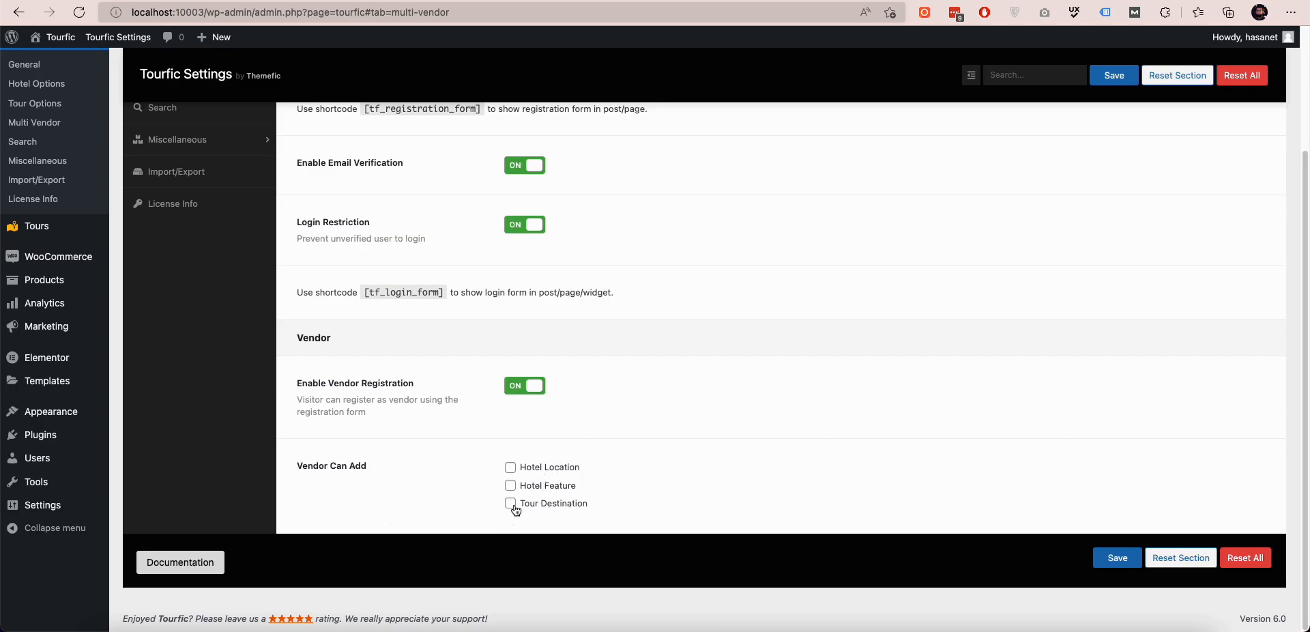
{"action": "scroll", "coordinate": [514, 511], "scroll_direction": "up", "scroll_amount": 1}
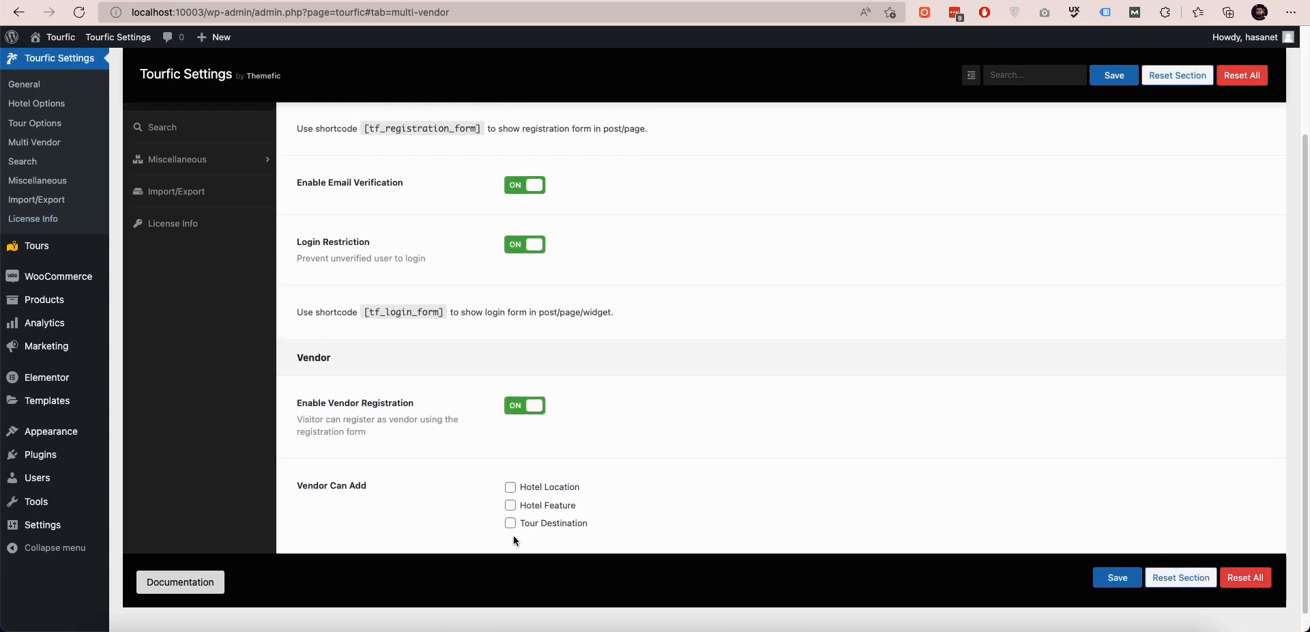
{"action": "left_click", "coordinate": [510, 524]}
{"action": "scroll", "coordinate": [655, 469], "scroll_direction": "up", "scroll_amount": 5}
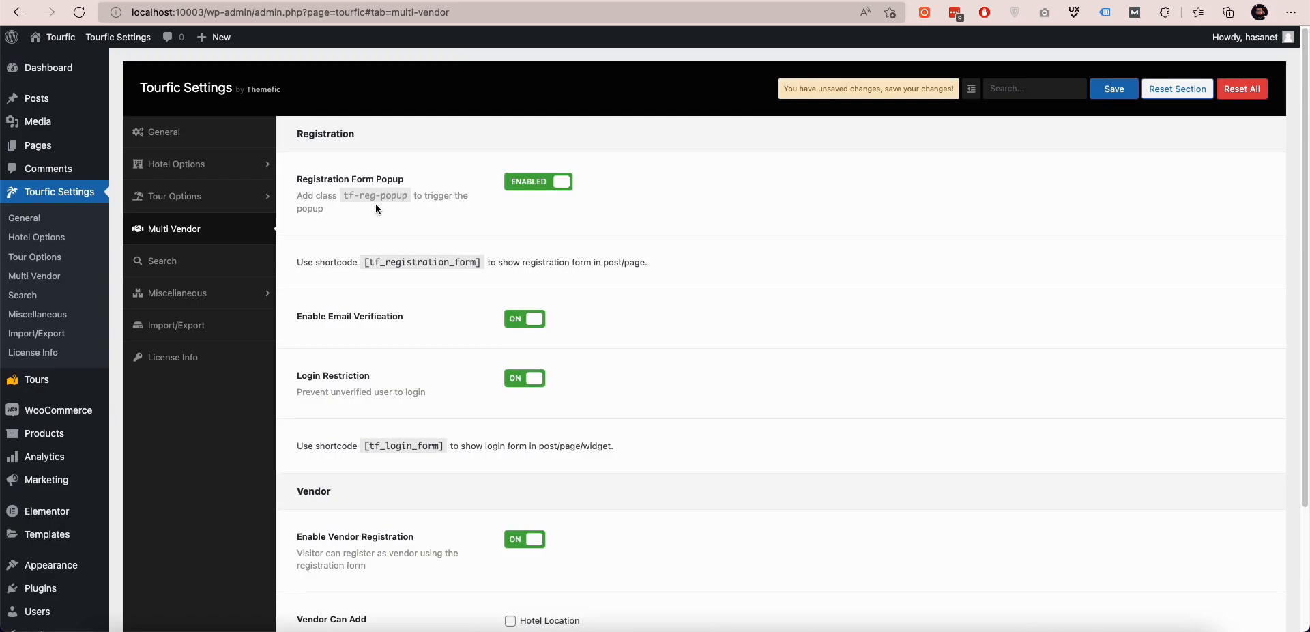
Copy the [tf_registration_form] shortcode and paste it into the content of a new page
{"action": "left_click_drag", "start_coordinate": [365, 262], "coordinate": [478, 263]}
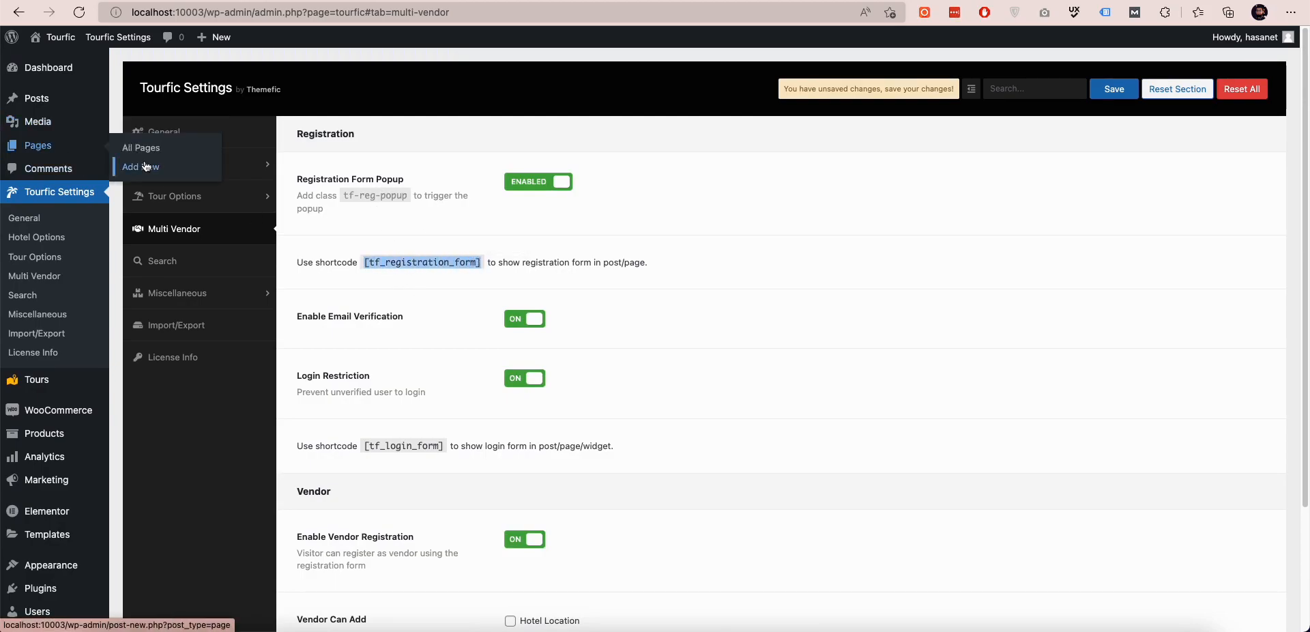
{"action": "left_click", "coordinate": [147, 167]}
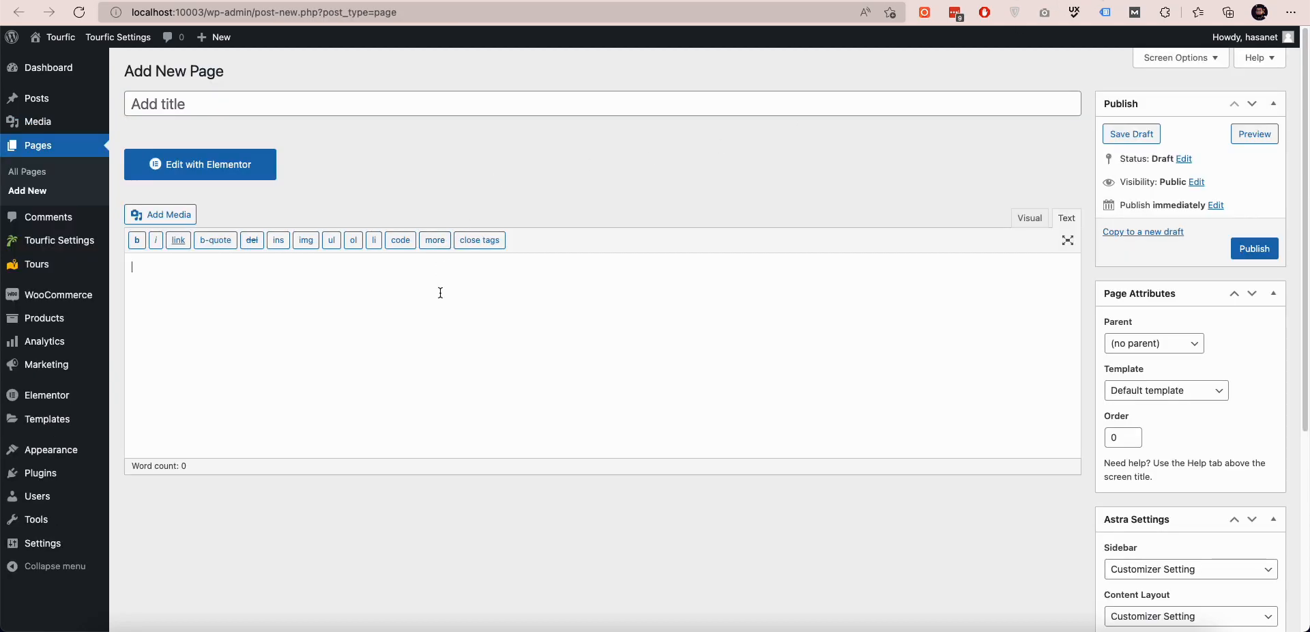
{"action": "left_click", "coordinate": [440, 292]}
{"action": "type", "text": "[tf_registration_form]"}
Title the new page "Registration Form" using the text copied from the Multi Vendor settings and publish it
{"action": "left_click", "coordinate": [1061, 2]}
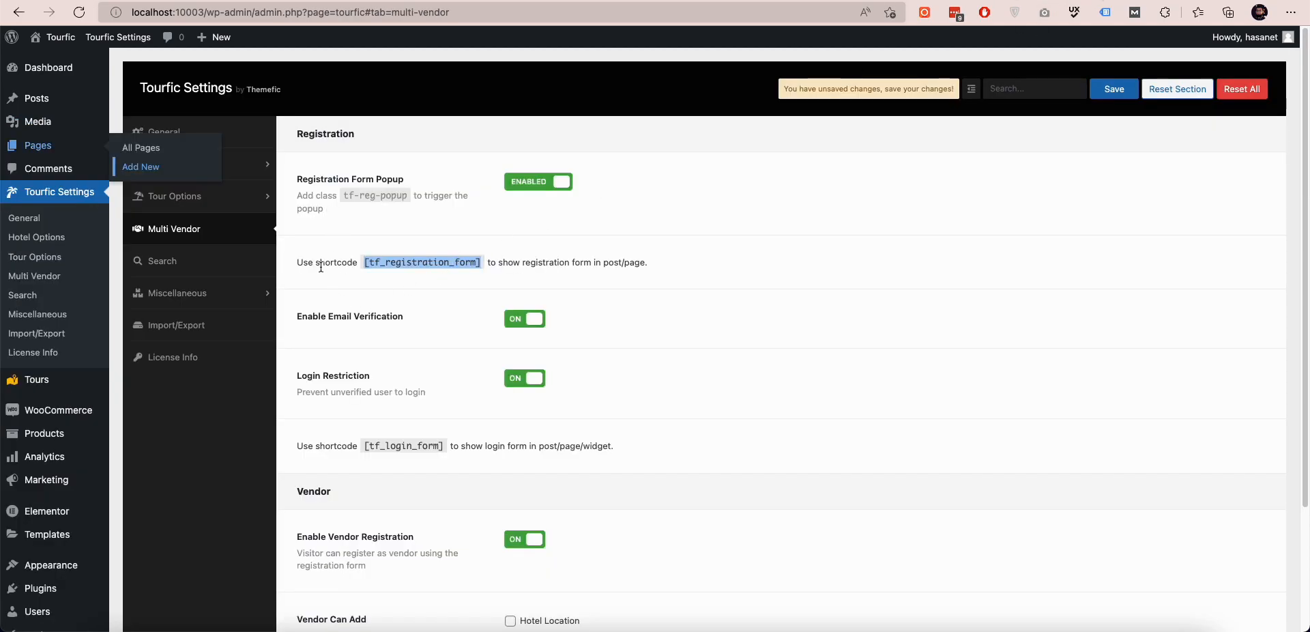
{"action": "left_click_drag", "start_coordinate": [299, 181], "coordinate": [374, 180]}
{"action": "key", "text": "super+c"}
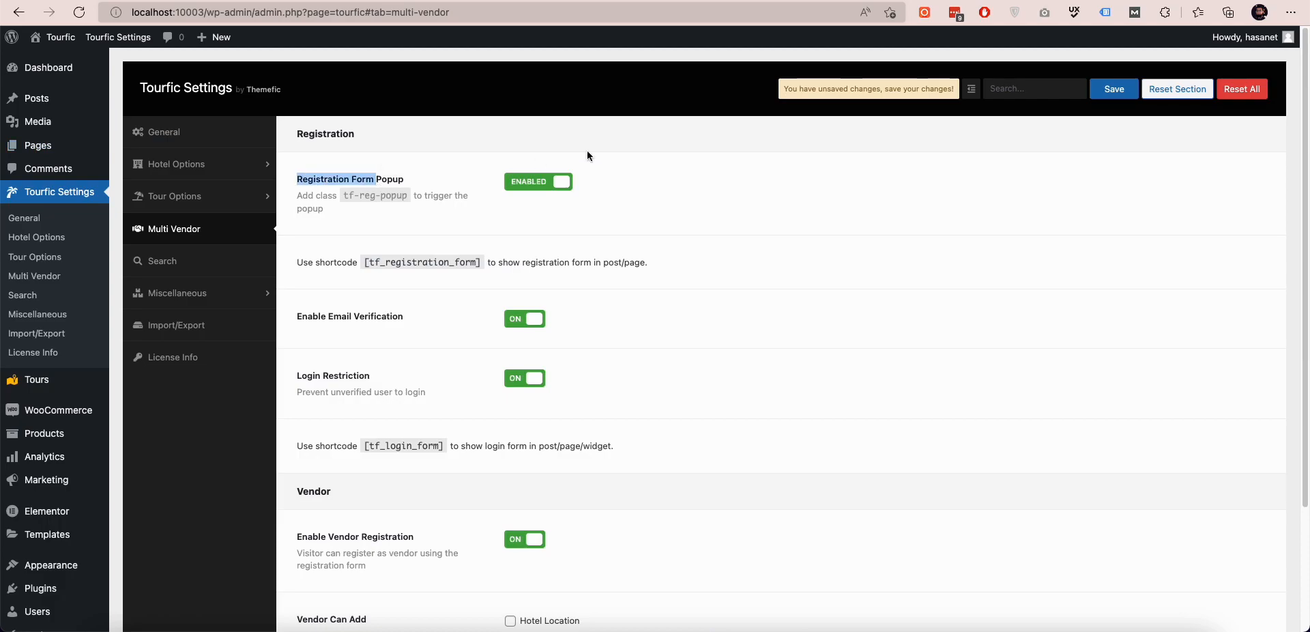
{"action": "left_click", "coordinate": [1164, 2]}
{"action": "left_click", "coordinate": [275, 97]}
{"action": "key", "text": "super+v"}
{"action": "left_click", "coordinate": [1254, 248]}
{"action": "left_click", "coordinate": [1061, 2]}
{"action": "left_click", "coordinate": [1163, 2]}
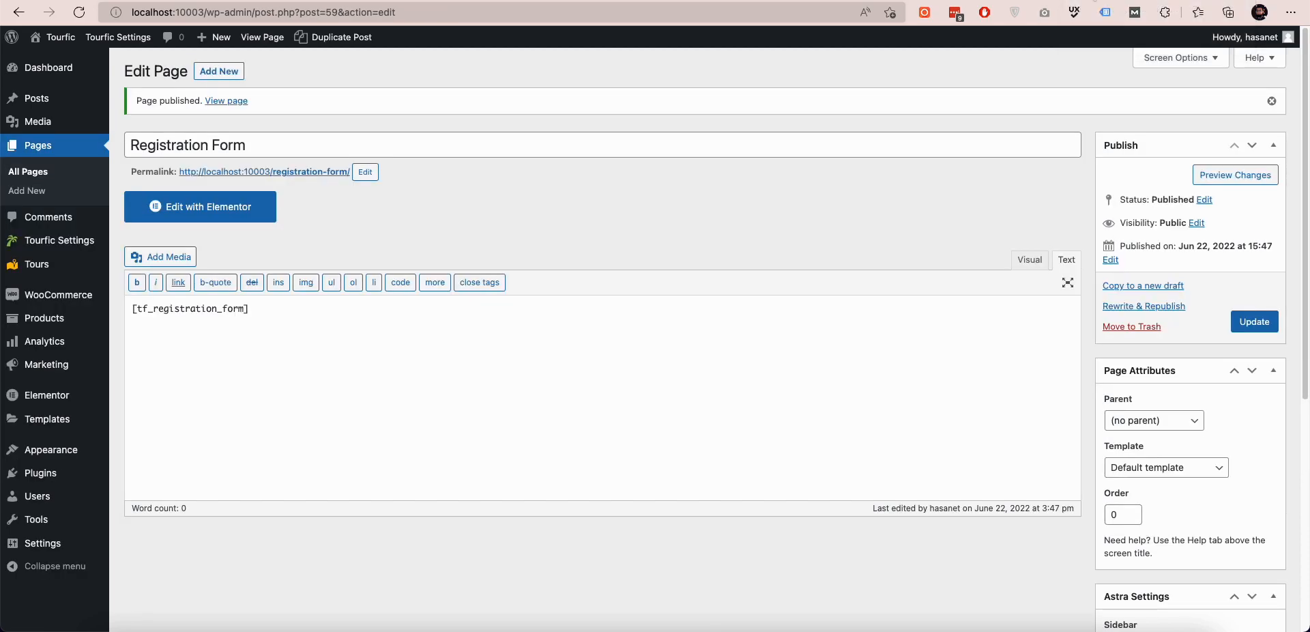
View the published Registration Form page, copy its URL and open it in a new InPrivate window
{"action": "left_click", "coordinate": [322, 172]}
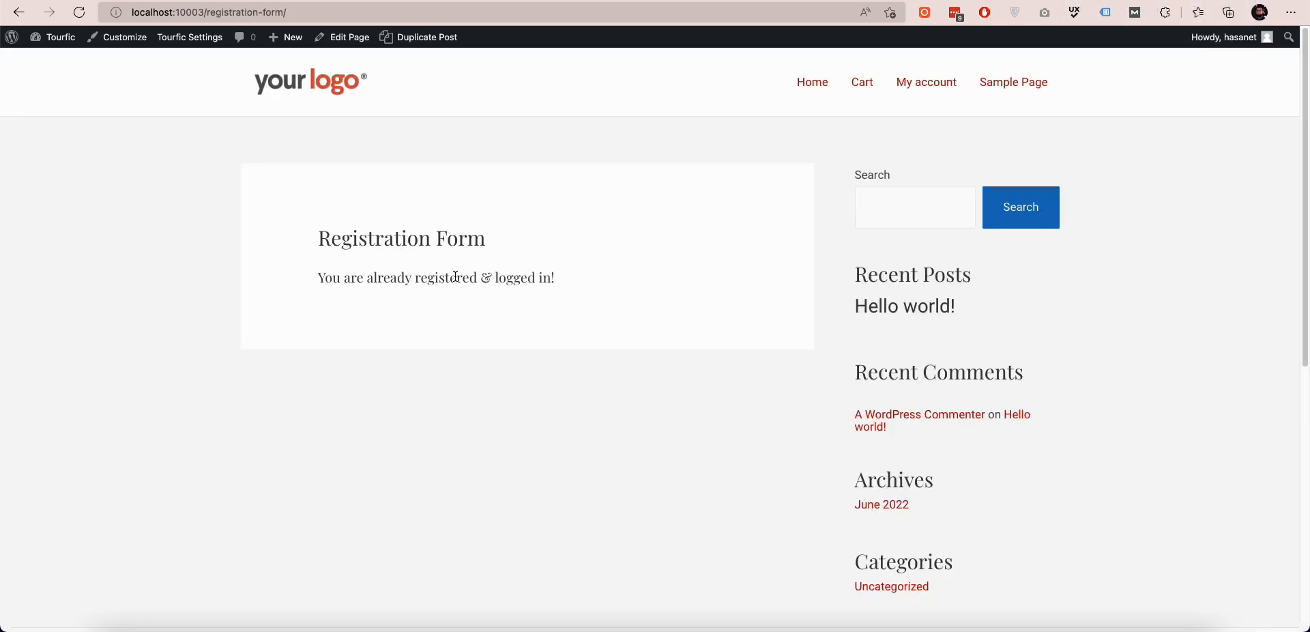
{"action": "left_click", "coordinate": [297, 14]}
{"action": "key", "text": "super+c"}
{"action": "left_click", "coordinate": [1291, 13]}
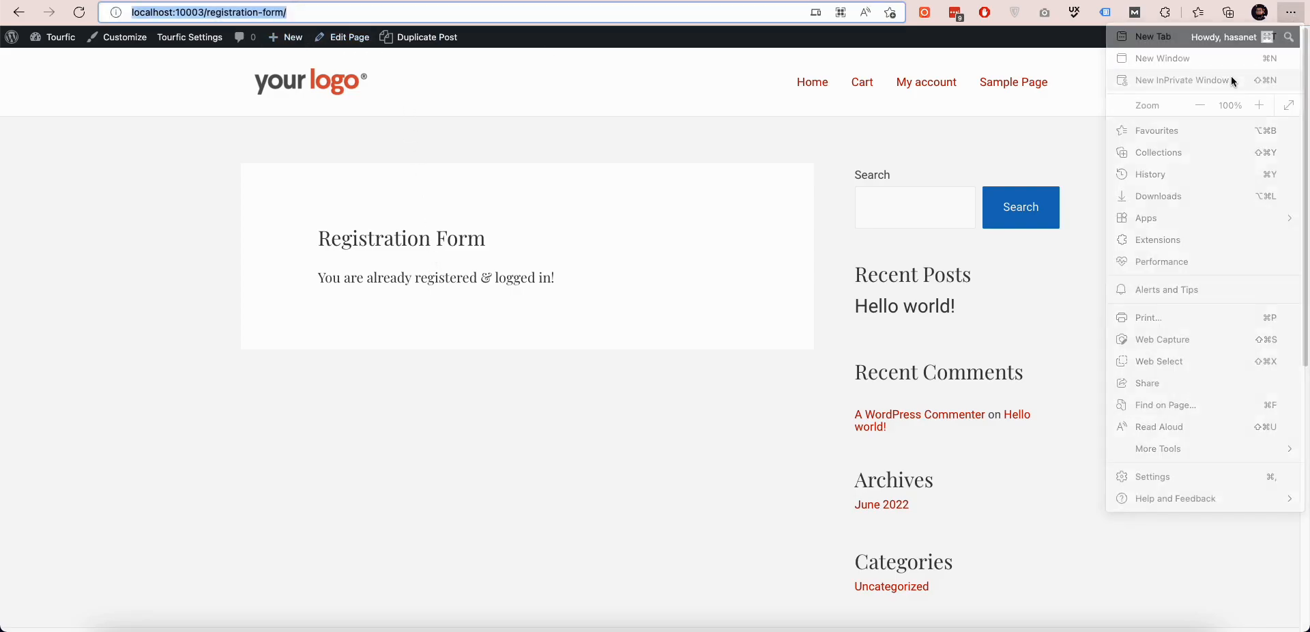
{"action": "left_click", "coordinate": [1232, 82]}
{"action": "key", "text": "super+v"}
{"action": "key", "text": "Return"}
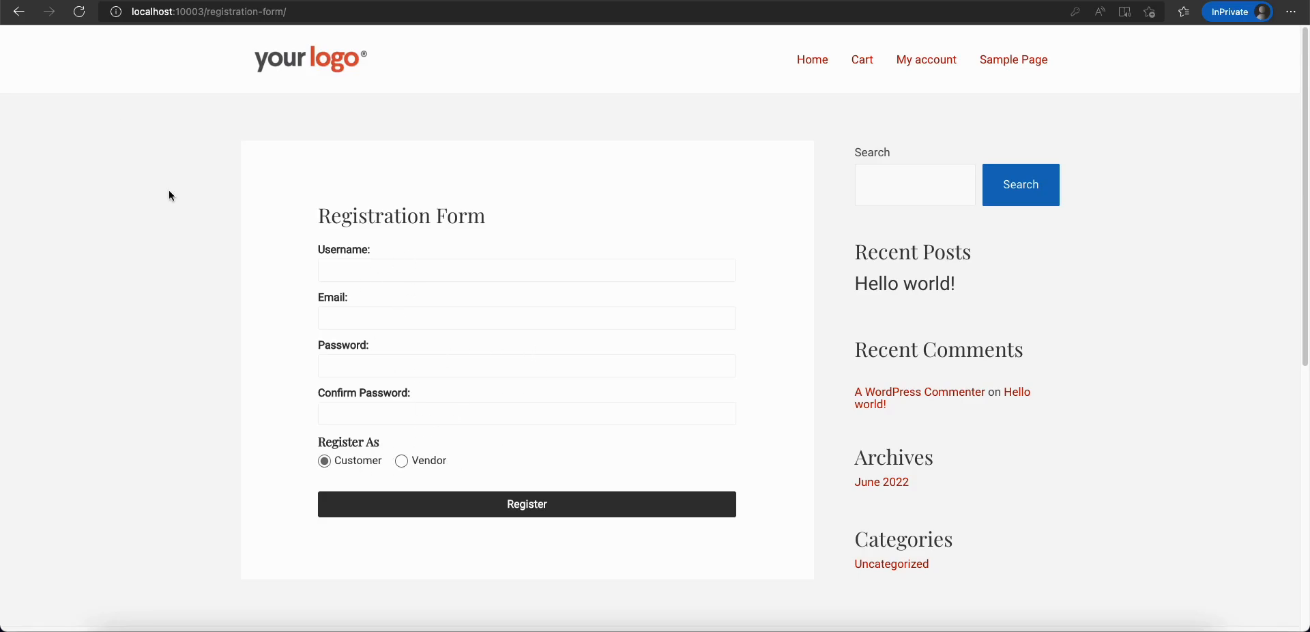
Return to the Tourfic settings and examine the Multi Vendor options and the Miscellaneous Wishlist, Permalink and Review settings
{"action": "key", "text": "super+grave"}
{"action": "key", "text": "ctrl+Tab"}
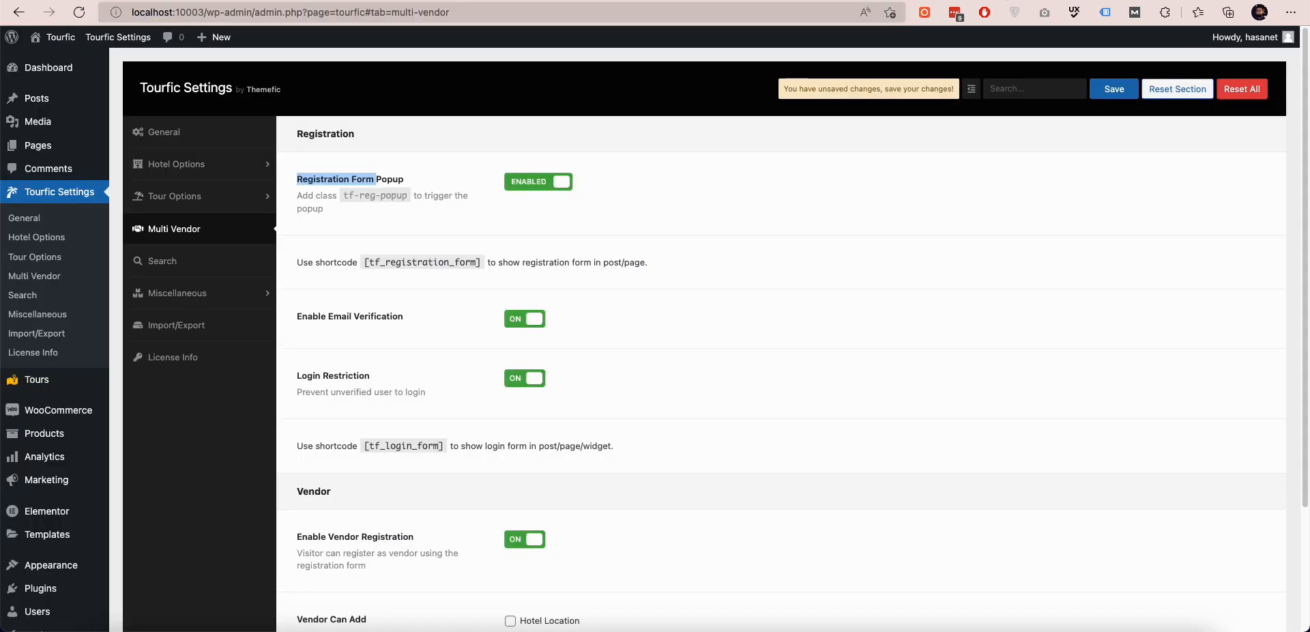
{"action": "left_click", "coordinate": [688, 346]}
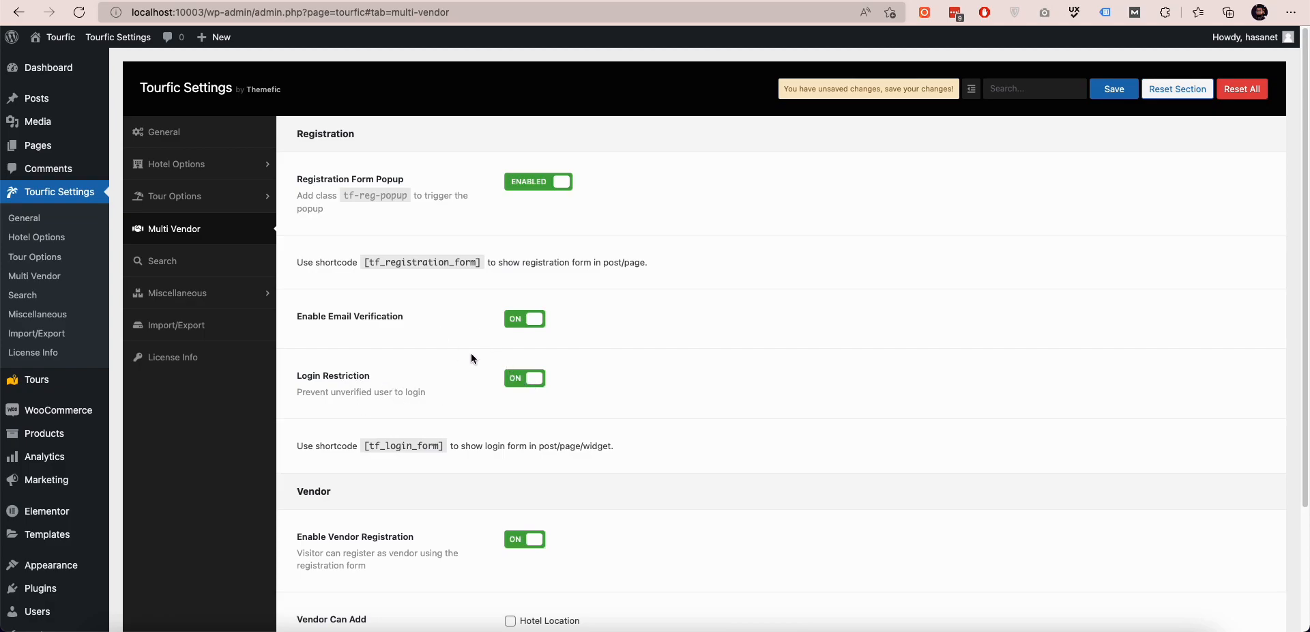
{"action": "scroll", "coordinate": [607, 399], "scroll_direction": "down", "scroll_amount": 3}
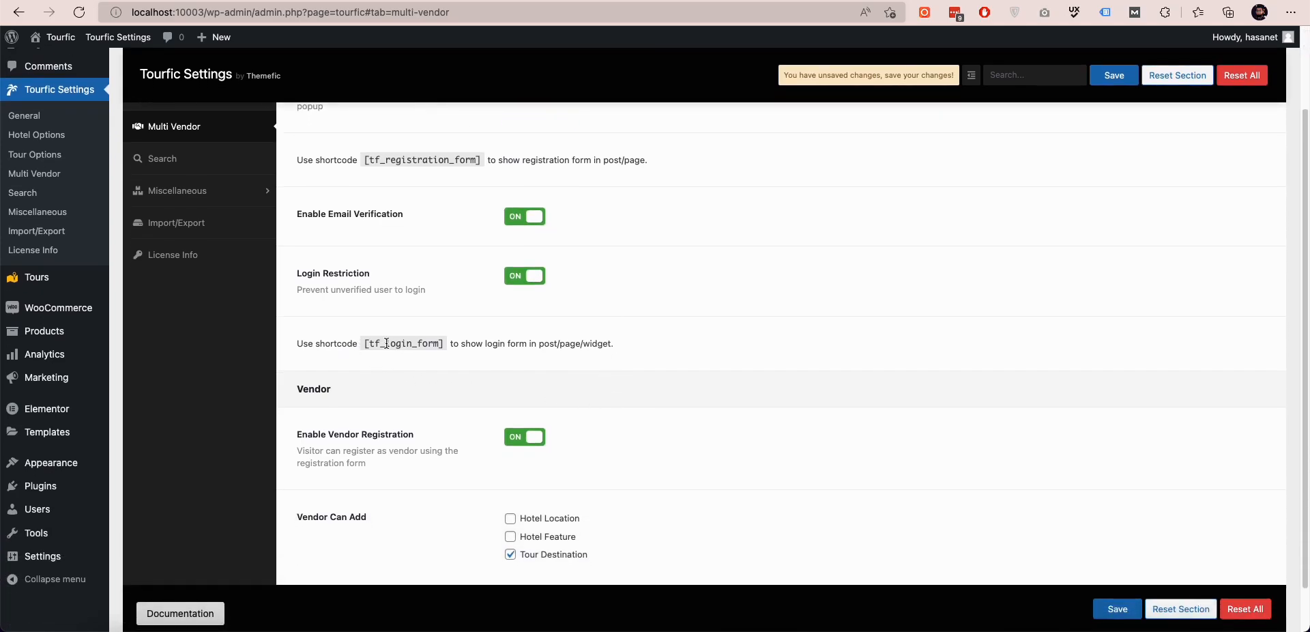
{"action": "scroll", "coordinate": [732, 456], "scroll_direction": "up", "scroll_amount": 3}
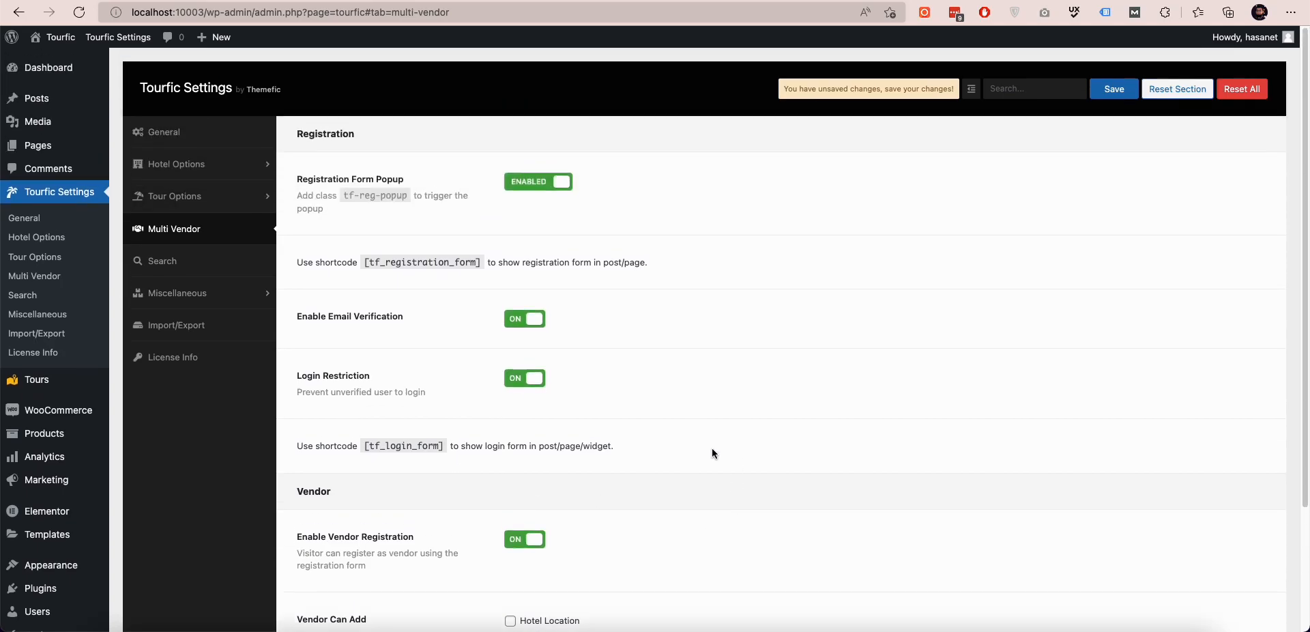
{"action": "left_click", "coordinate": [180, 293]}
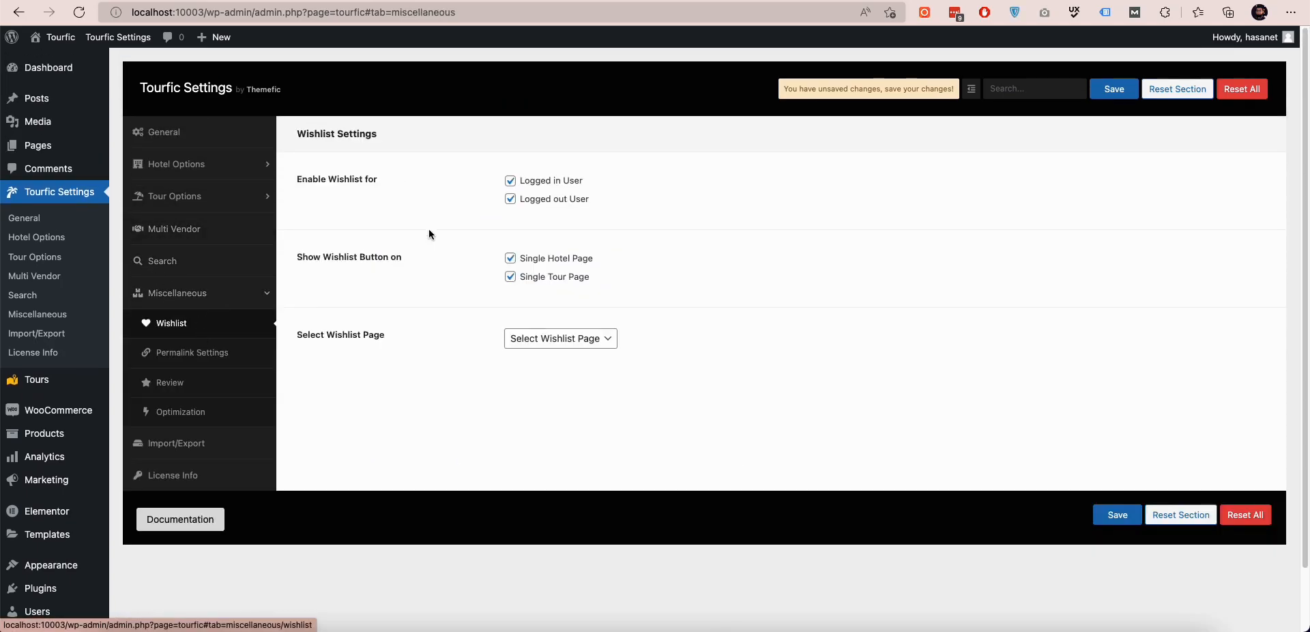
{"action": "left_click", "coordinate": [194, 352]}
{"action": "left_click", "coordinate": [169, 382]}
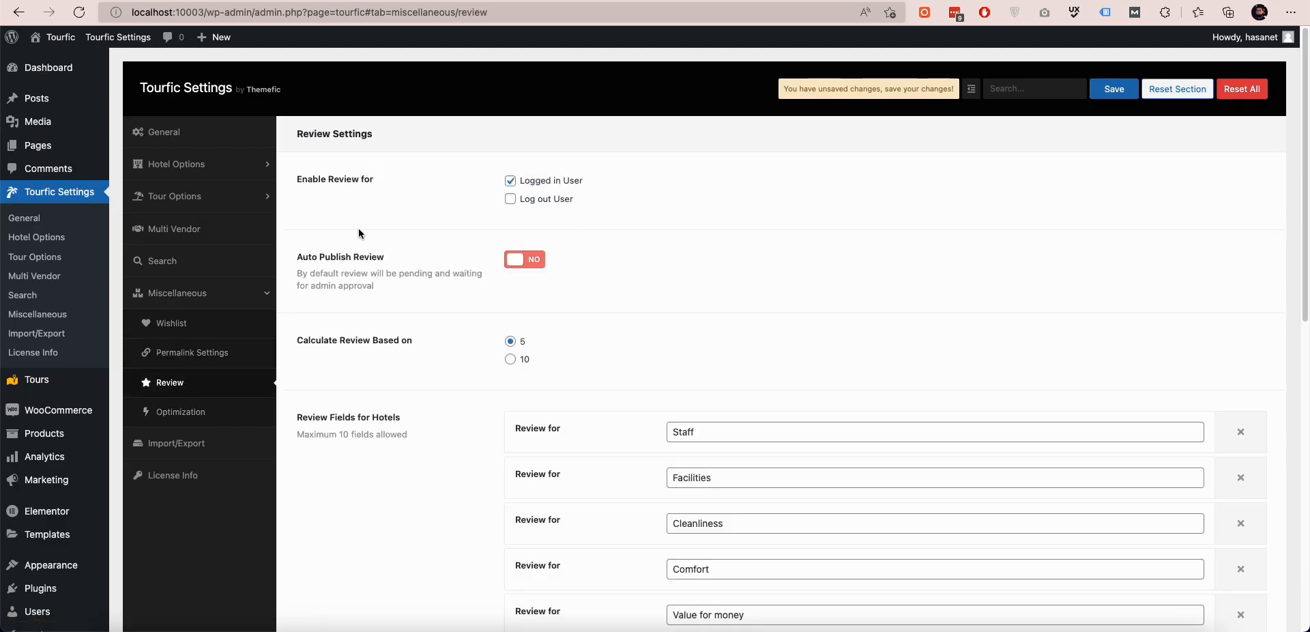
Add three empty review fields for hotels in the Review settings
{"action": "scroll", "coordinate": [439, 334], "scroll_direction": "down", "scroll_amount": 4}
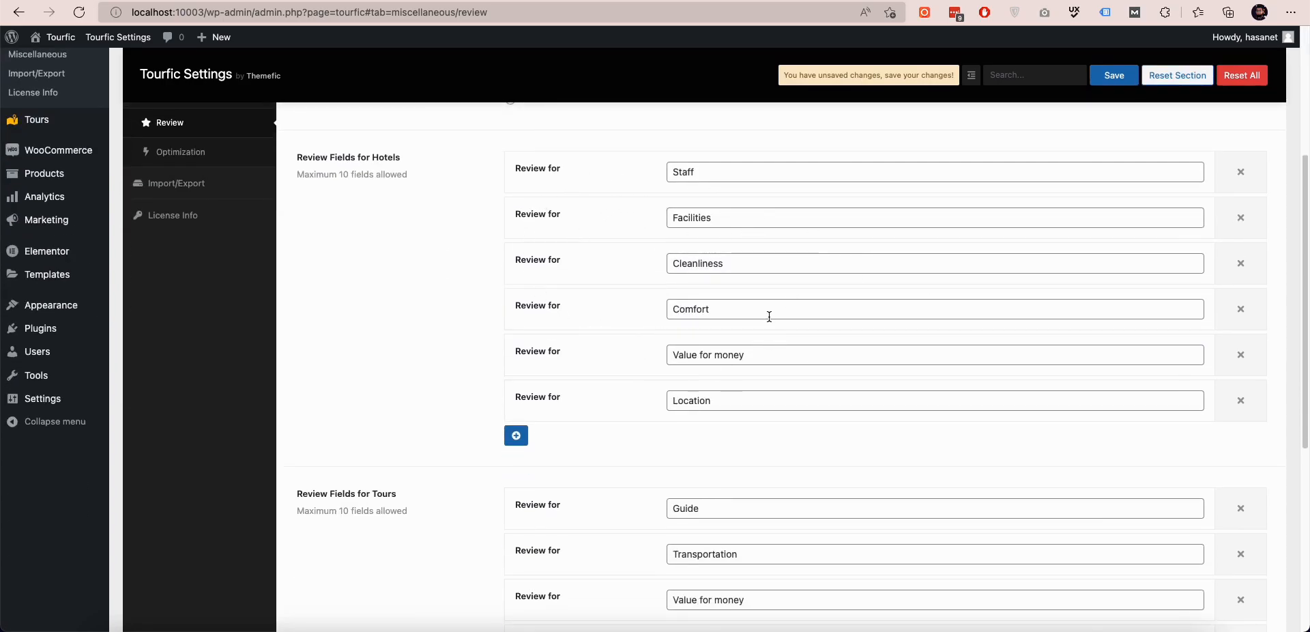
{"action": "scroll", "coordinate": [692, 362], "scroll_direction": "down", "scroll_amount": 2}
{"action": "left_click", "coordinate": [516, 307]}
{"action": "left_click", "coordinate": [516, 352]}
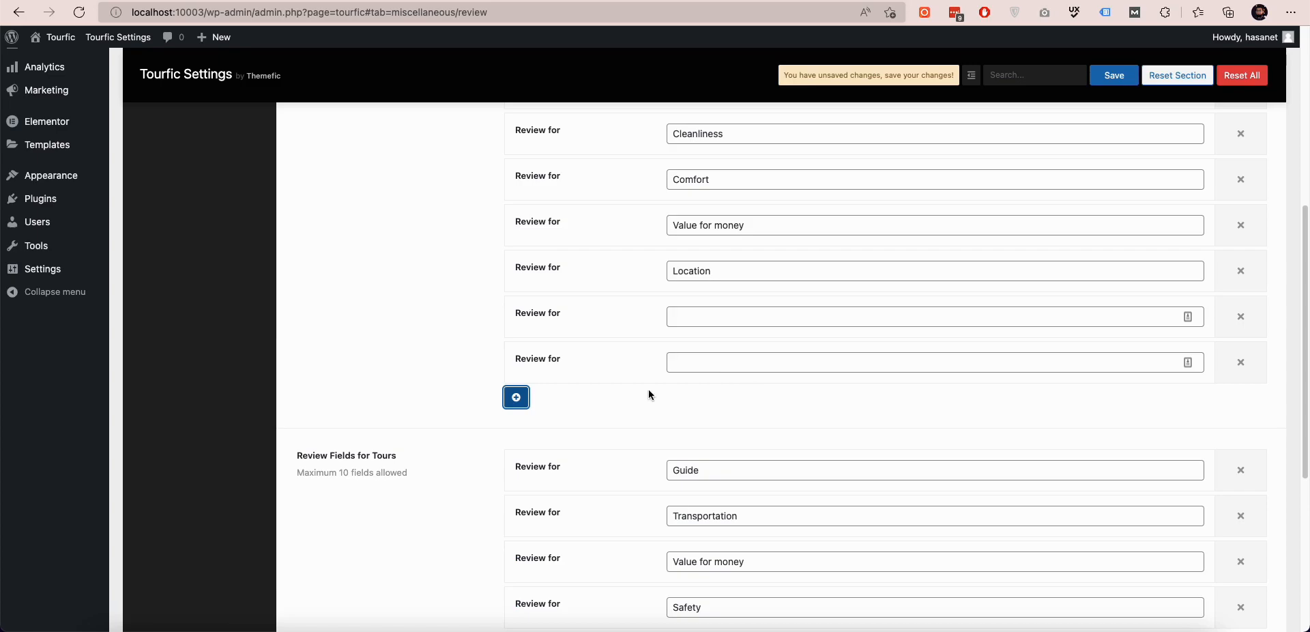
{"action": "left_click", "coordinate": [524, 405]}
{"action": "scroll", "coordinate": [679, 355], "scroll_direction": "up", "scroll_amount": 6}
{"action": "scroll", "coordinate": [683, 356], "scroll_direction": "down", "scroll_amount": 4}
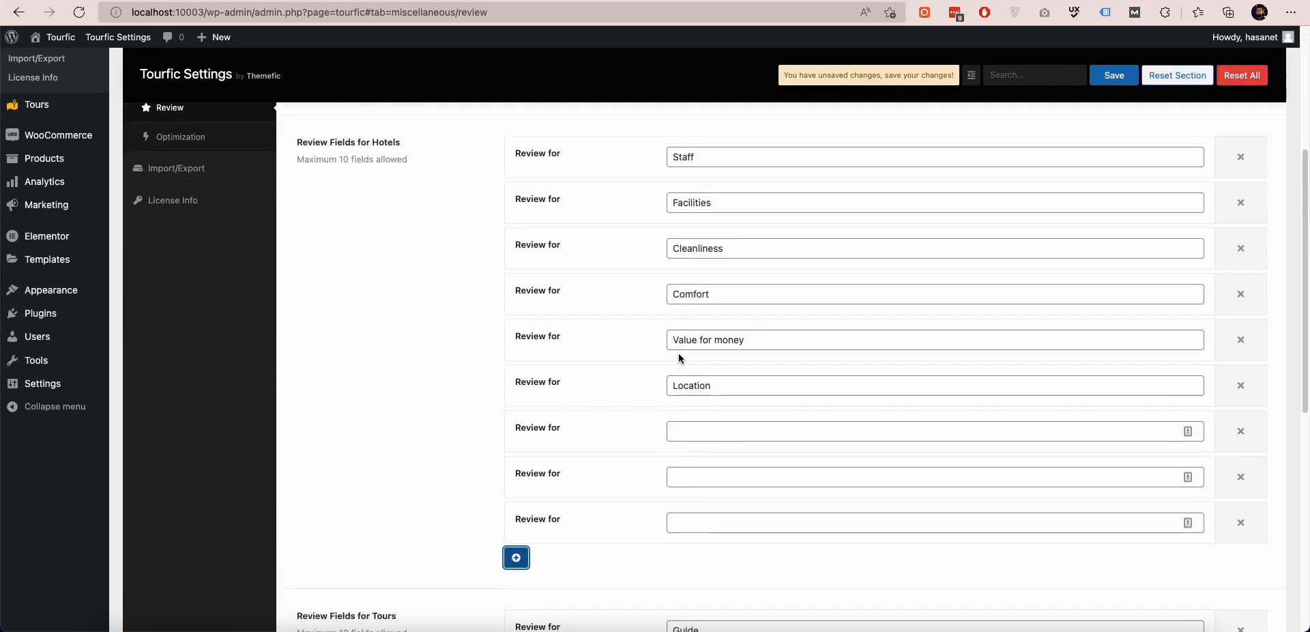
Set Calculate Review Based on to 10 and look over the review fields for tours
{"action": "scroll", "coordinate": [723, 326], "scroll_direction": "up", "scroll_amount": 5}
{"action": "scroll", "coordinate": [679, 423], "scroll_direction": "down", "scroll_amount": 2}
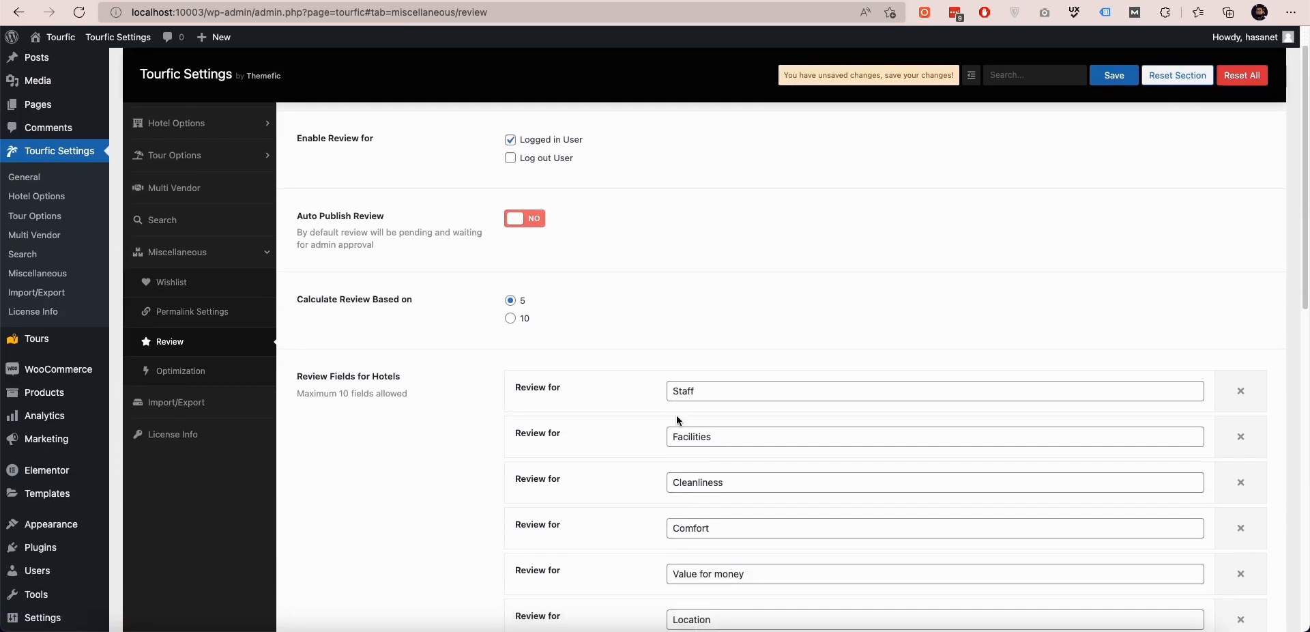
{"action": "left_click", "coordinate": [510, 318]}
{"action": "scroll", "coordinate": [518, 367], "scroll_direction": "down", "scroll_amount": 8}
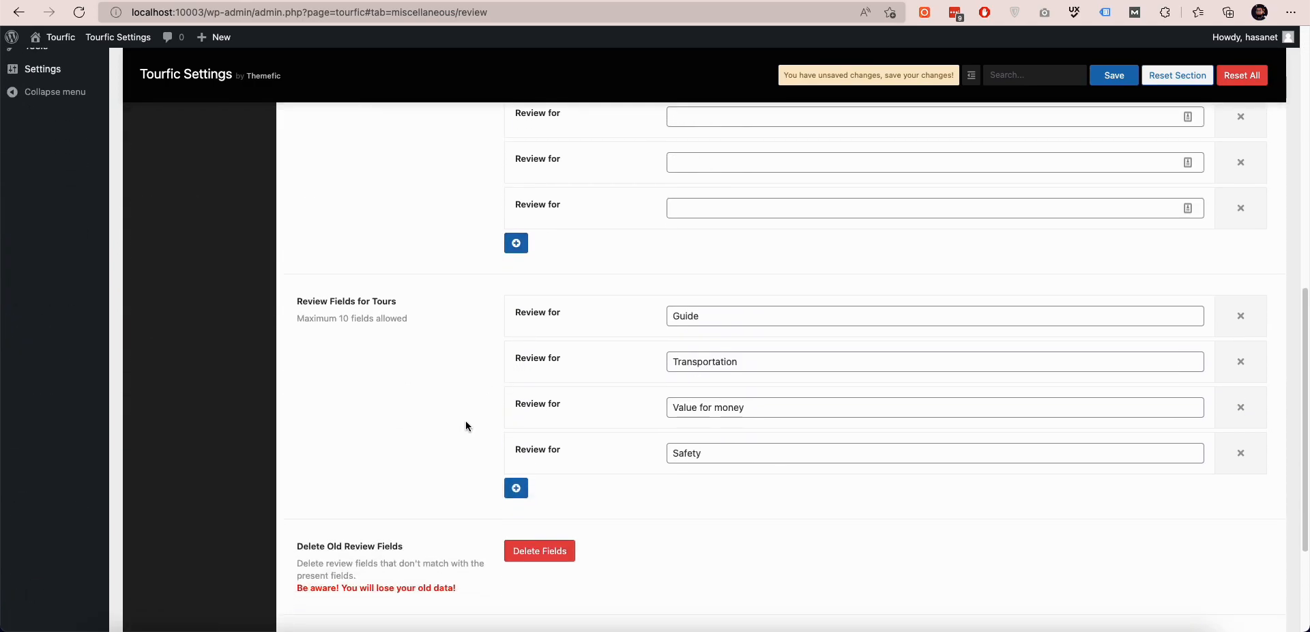
{"action": "scroll", "coordinate": [550, 419], "scroll_direction": "up", "scroll_amount": 10}
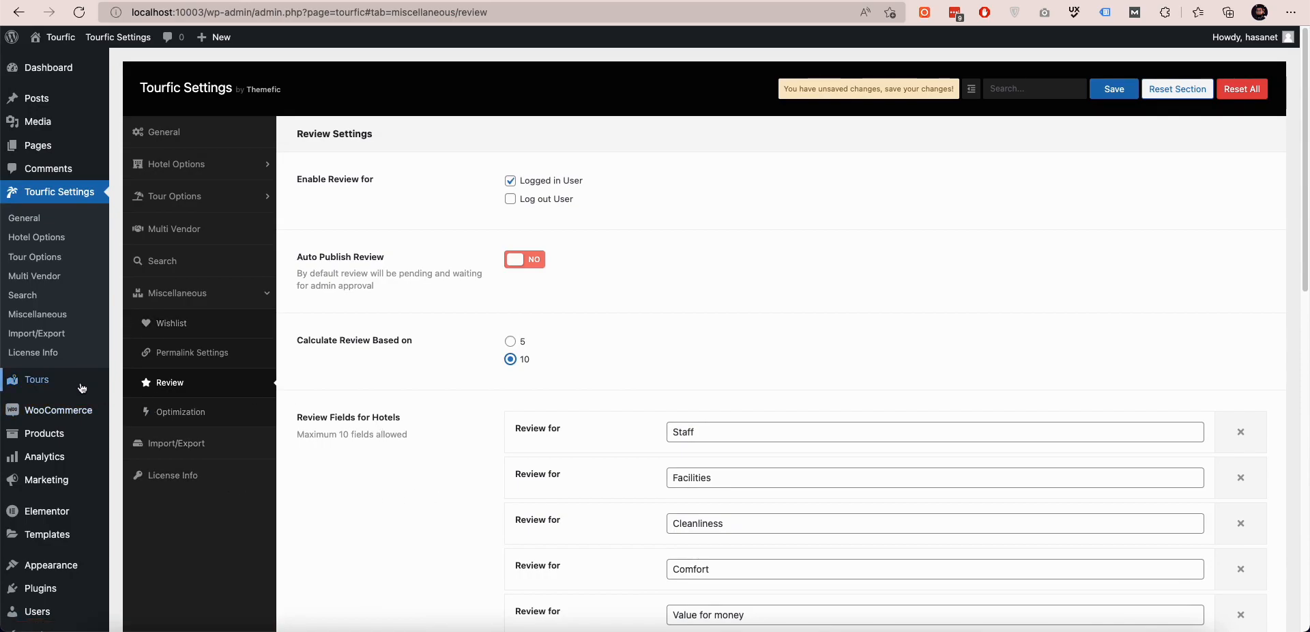
Leave the Tourfic settings without saving and open the tour Booking Details
{"action": "mouse_move", "coordinate": [58, 378]}
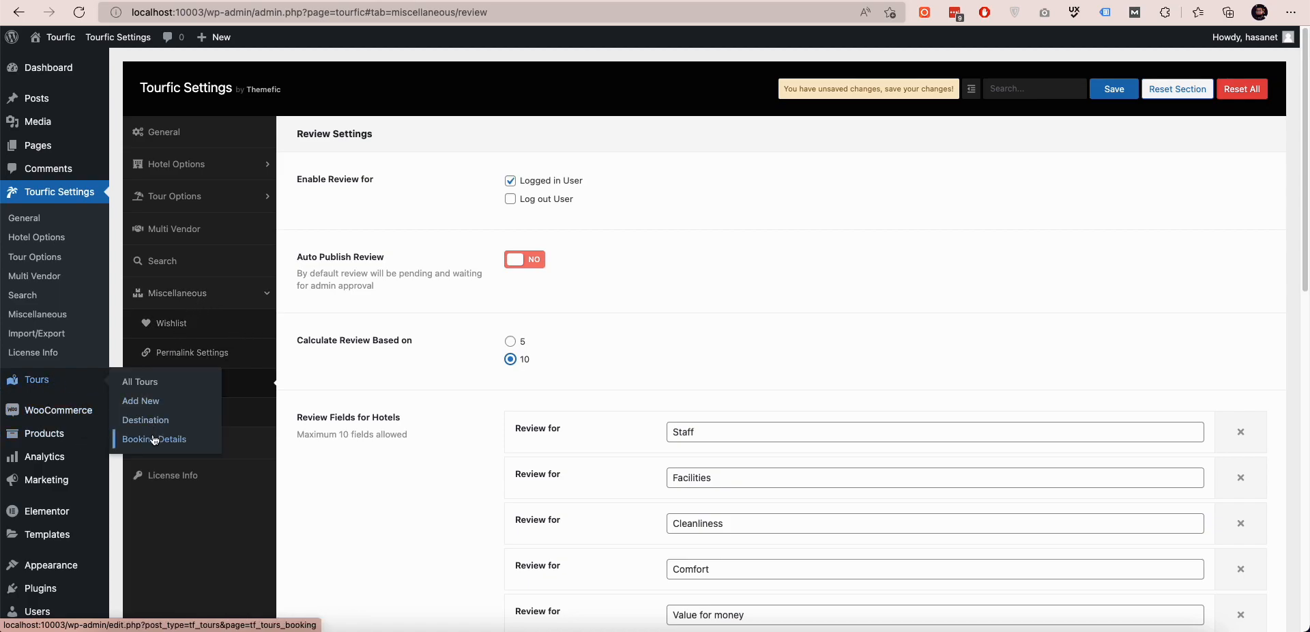
{"action": "left_click", "coordinate": [152, 440]}
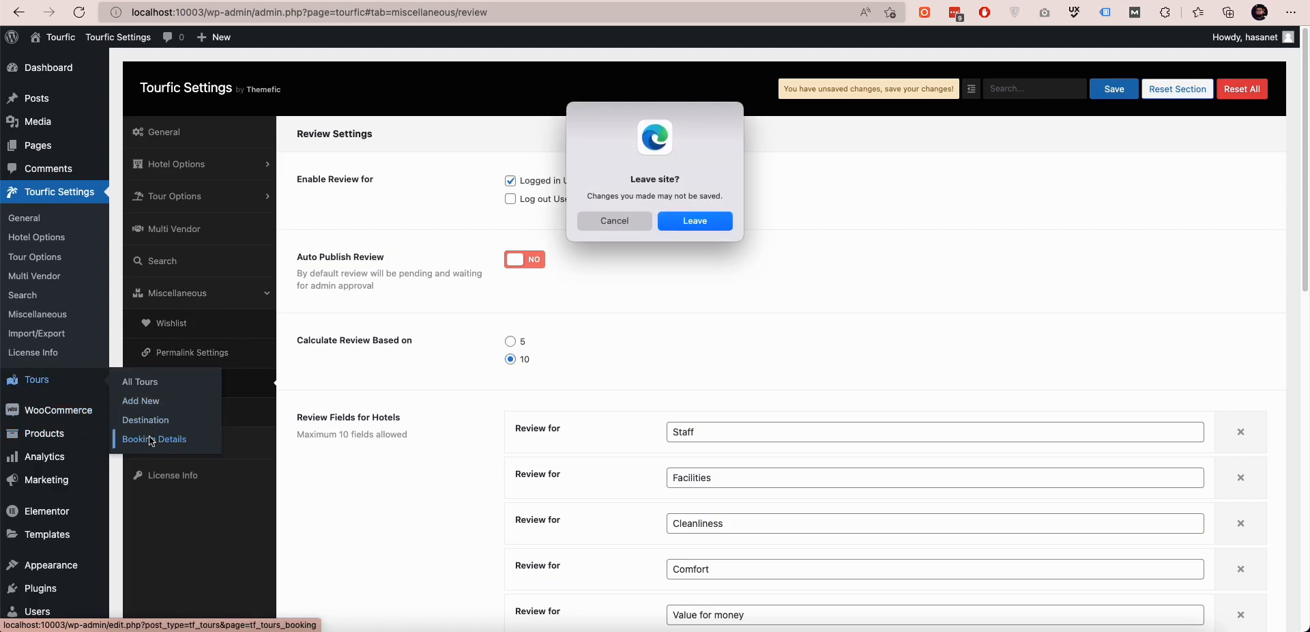
{"action": "left_click", "coordinate": [691, 223]}
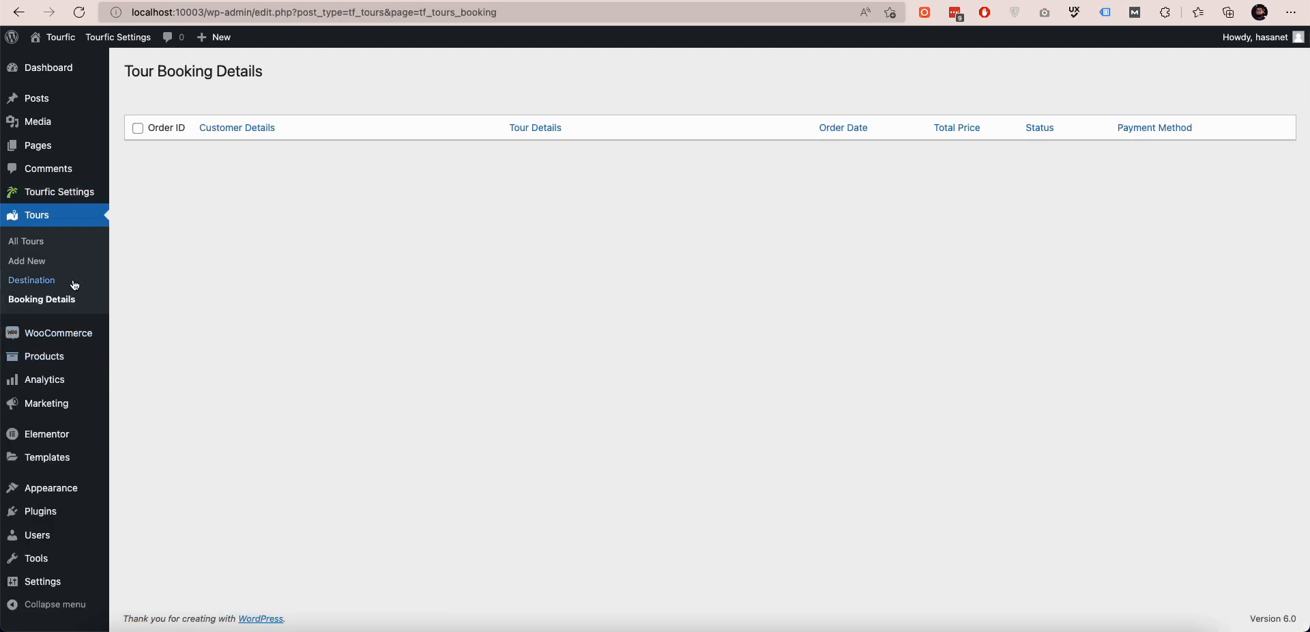
Set the processing WooCommerce order's status to Completed, update it and check the tour Booking Details again
{"action": "mouse_move", "coordinate": [87, 336]}
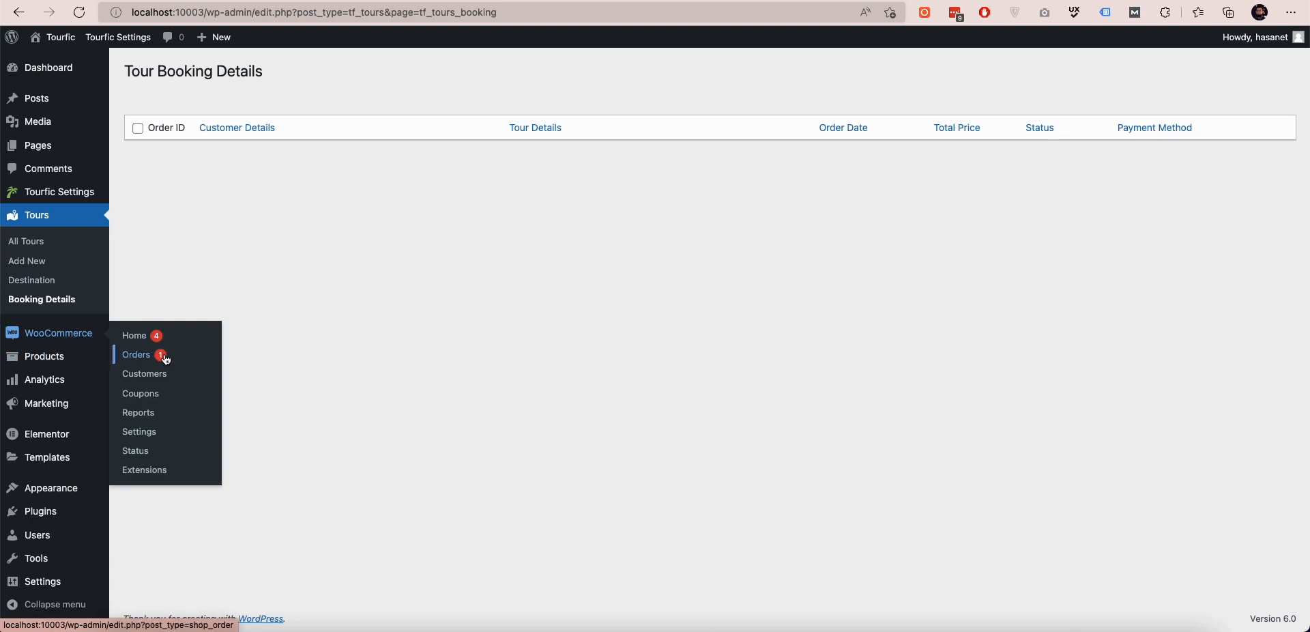
{"action": "left_click", "coordinate": [163, 356]}
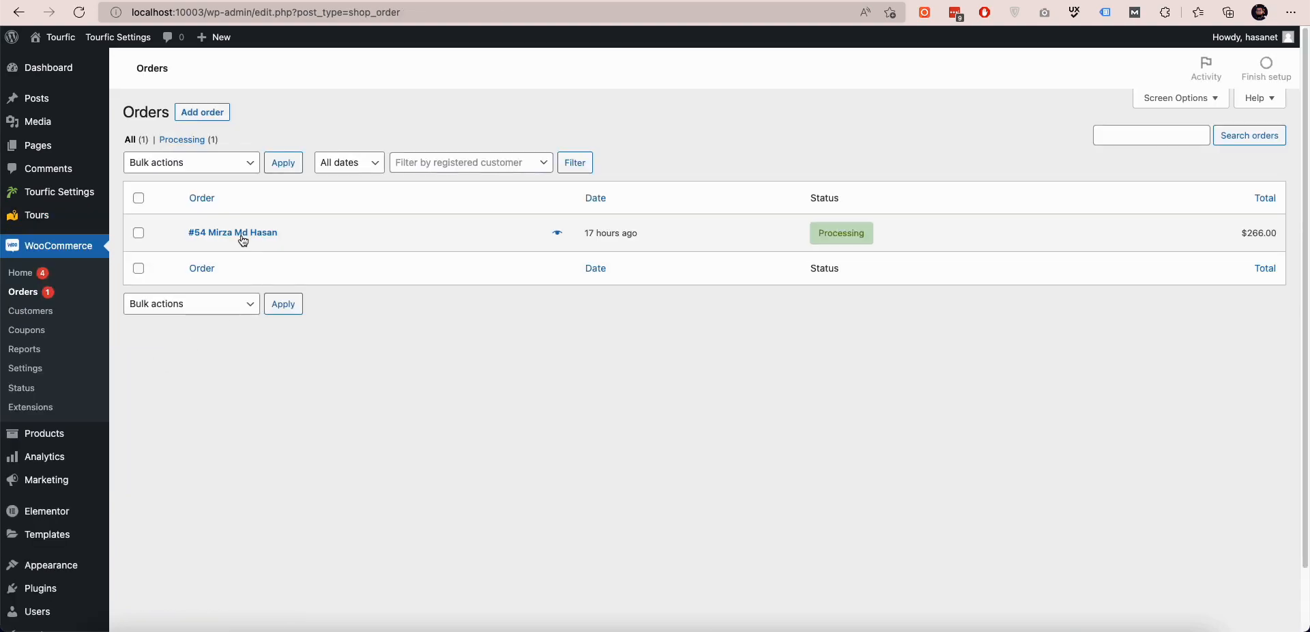
{"action": "left_click", "coordinate": [243, 236]}
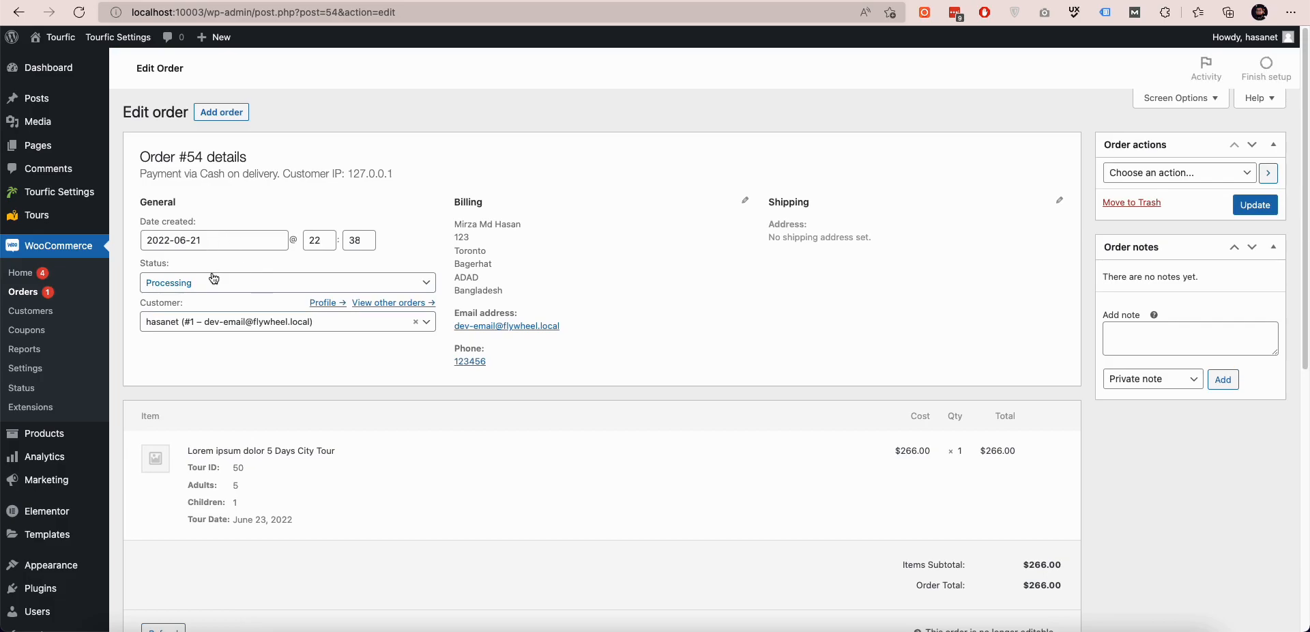
{"action": "left_click", "coordinate": [294, 279]}
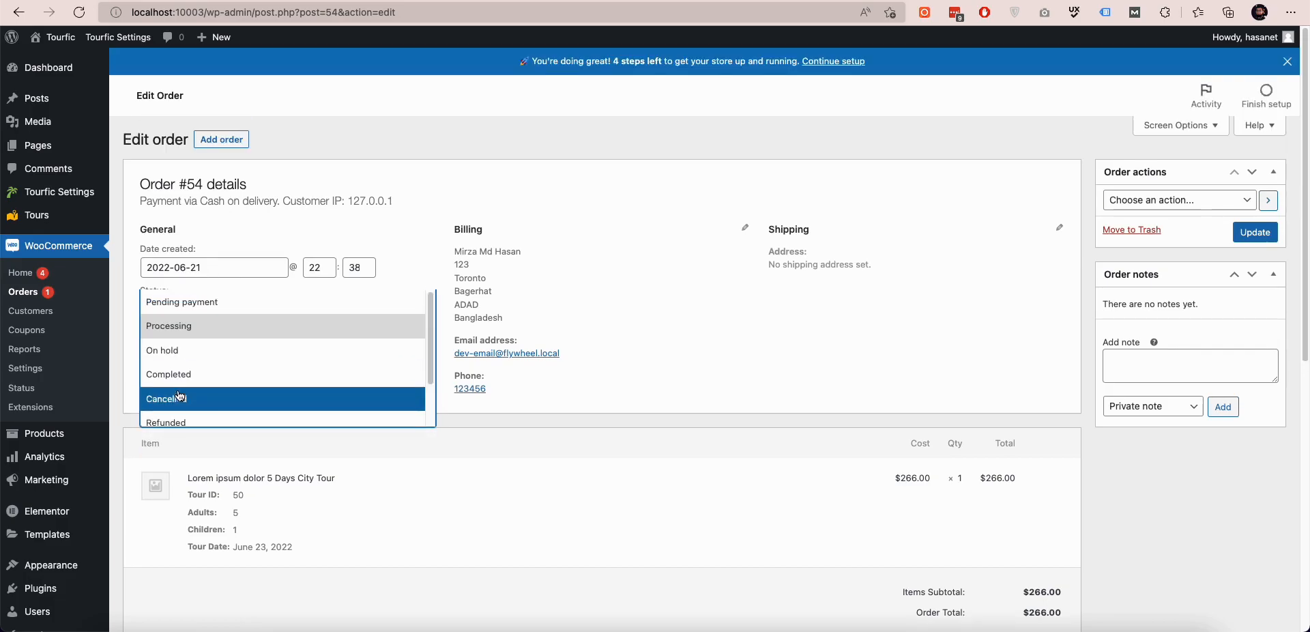
{"action": "left_click", "coordinate": [180, 375]}
{"action": "left_click", "coordinate": [1255, 233]}
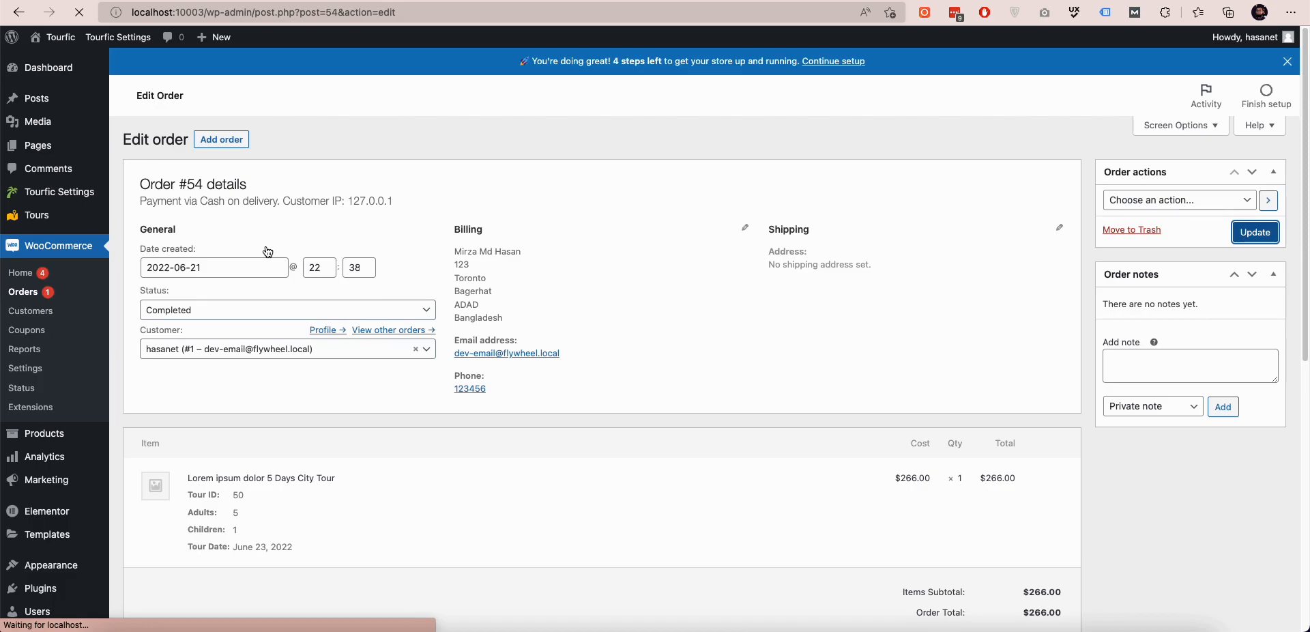
{"action": "mouse_move", "coordinate": [37, 215]}
{"action": "left_click", "coordinate": [152, 275]}
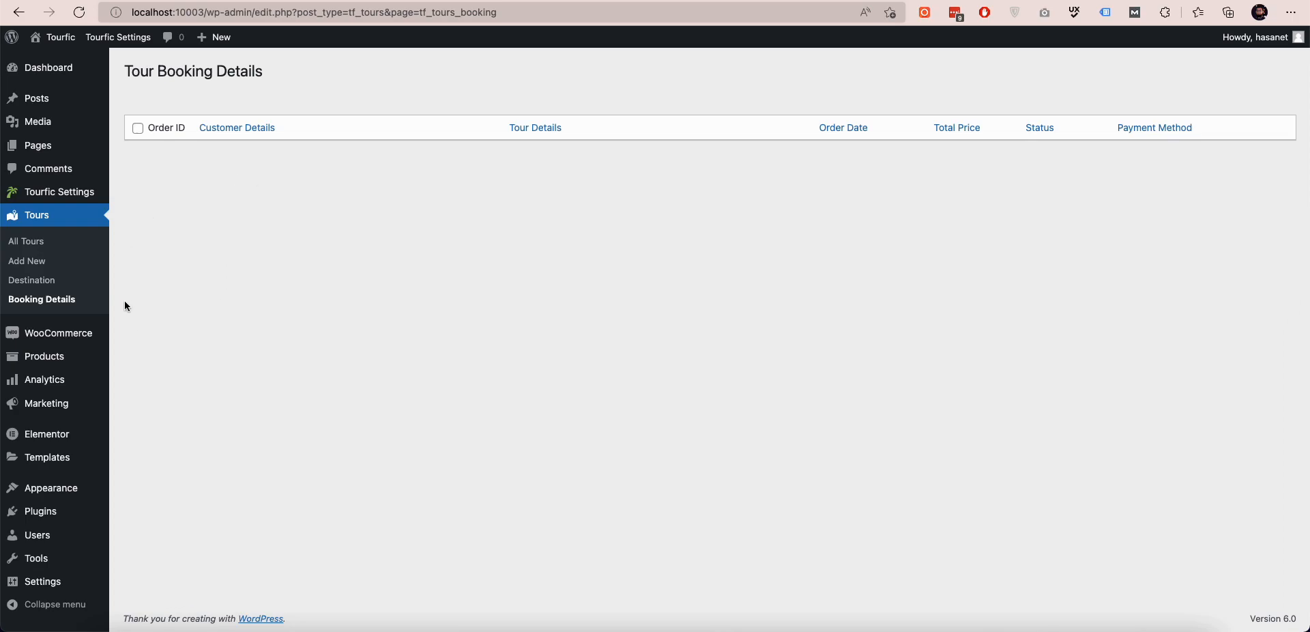
View the Lorem ipsum dolor 5 Days City Tour page and try to book 1 adult and 1 child for 2022/06/24
{"action": "left_click", "coordinate": [54, 247]}
{"action": "left_click", "coordinate": [267, 190]}
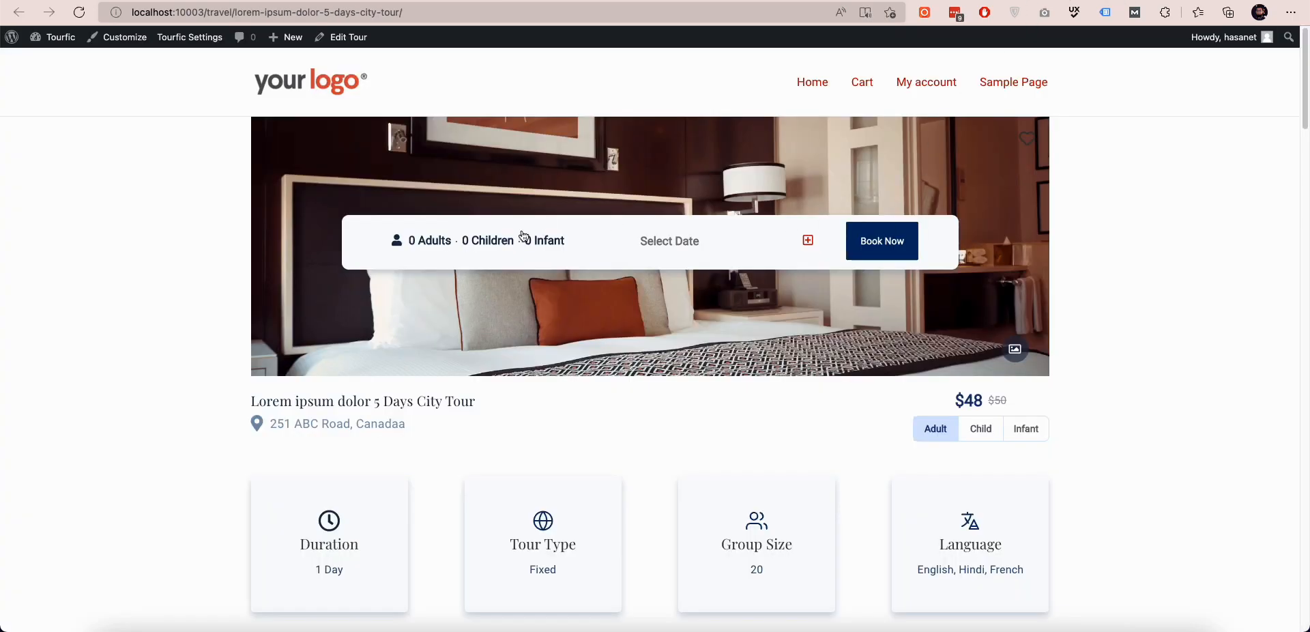
{"action": "left_click", "coordinate": [483, 240]}
{"action": "left_click", "coordinate": [567, 289]}
{"action": "left_click", "coordinate": [567, 325]}
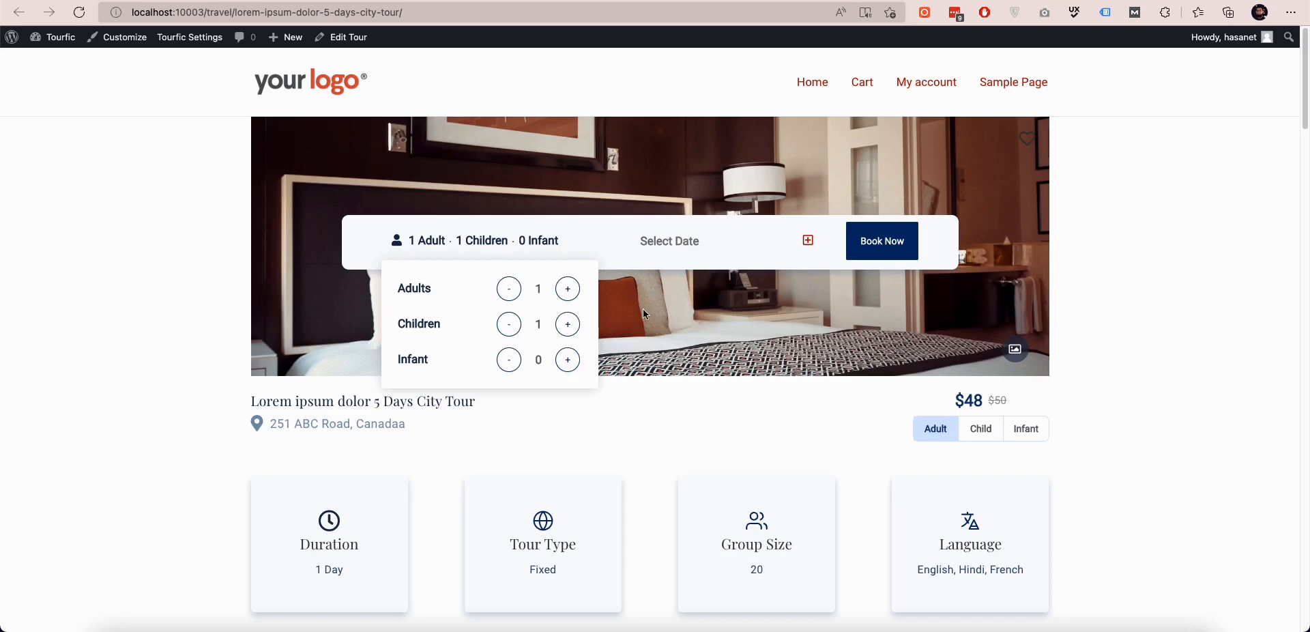
{"action": "left_click", "coordinate": [680, 251]}
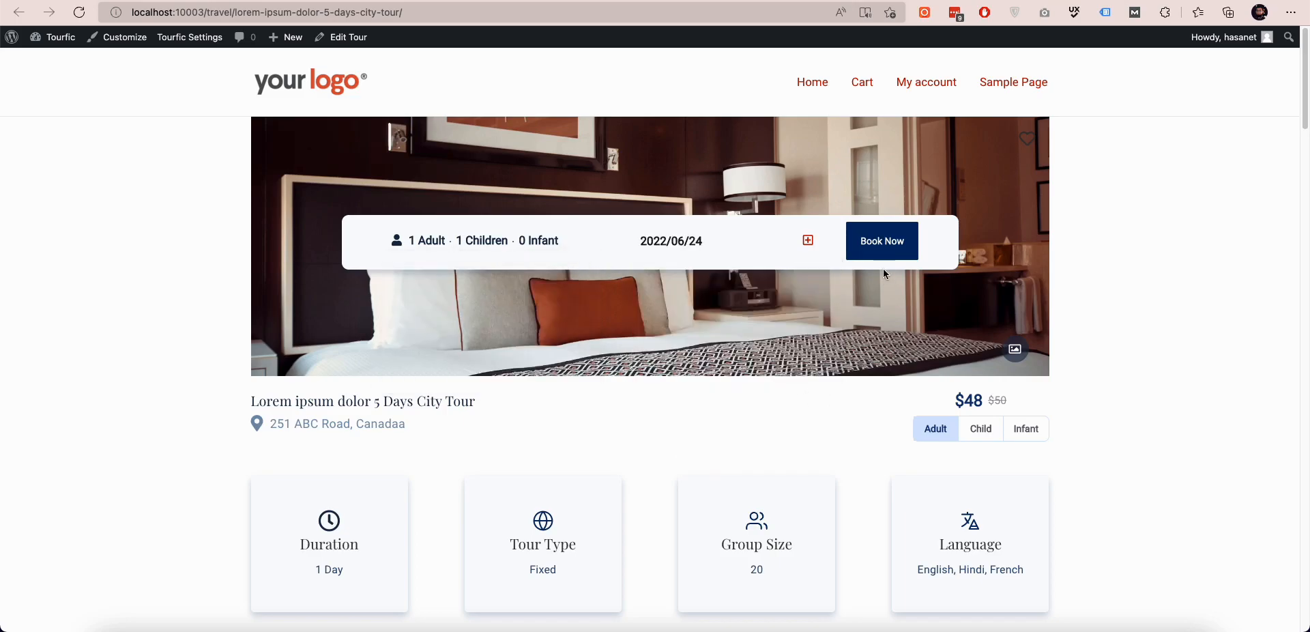
{"action": "left_click", "coordinate": [884, 251]}
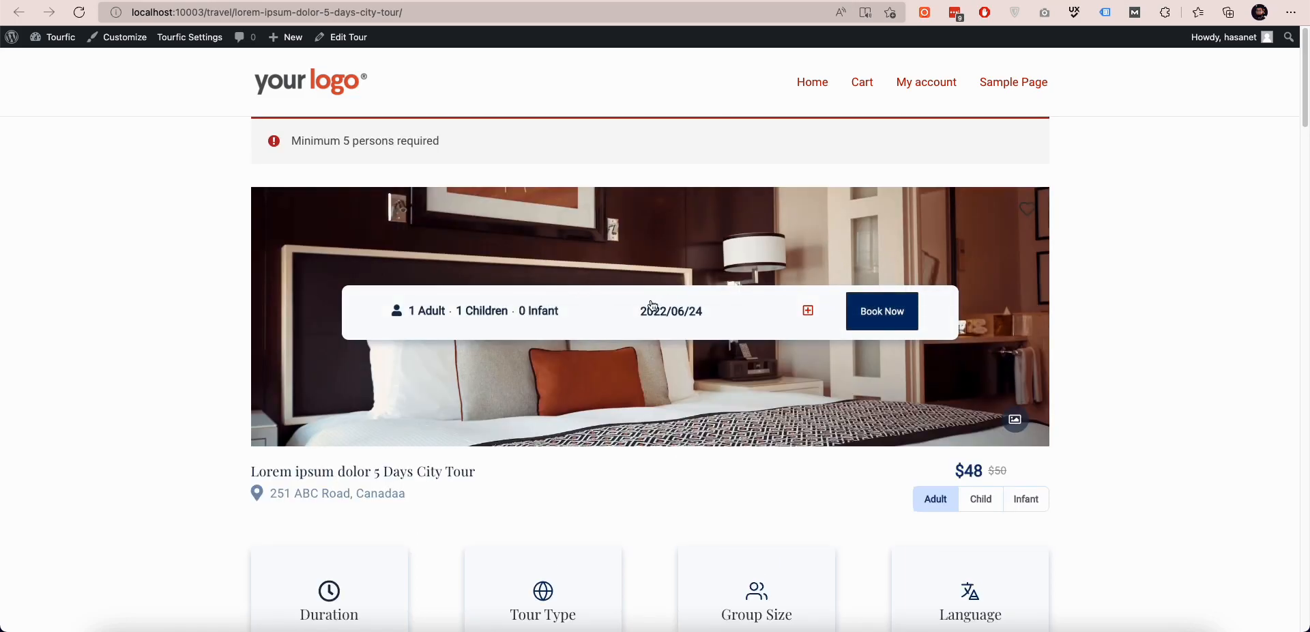
Raise the number of adults to 5 and book the tour to reach the checkout
{"action": "left_click", "coordinate": [520, 312]}
{"action": "left_click", "coordinate": [568, 359]}
{"action": "left_click", "coordinate": [569, 359]}
{"action": "left_click", "coordinate": [886, 312]}
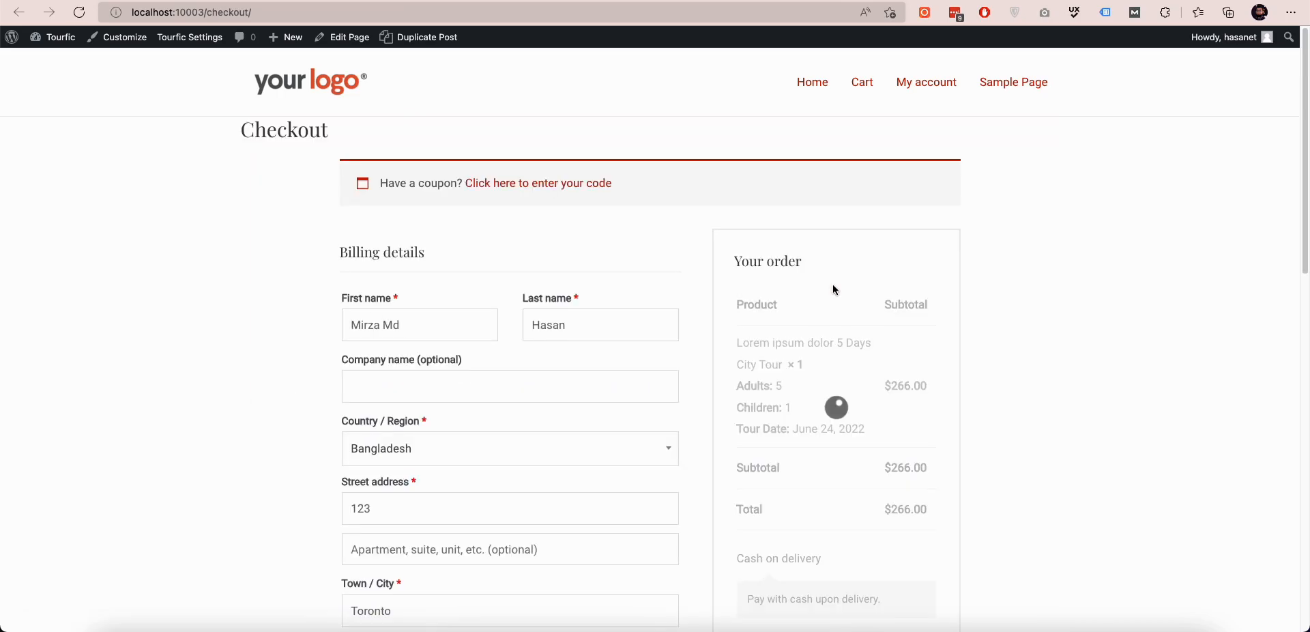
Place the cash on delivery order with the prefilled billing details and check the booking in the tour Booking Details
{"action": "scroll", "coordinate": [832, 284], "scroll_direction": "down", "scroll_amount": 4}
{"action": "left_click", "coordinate": [836, 508]}
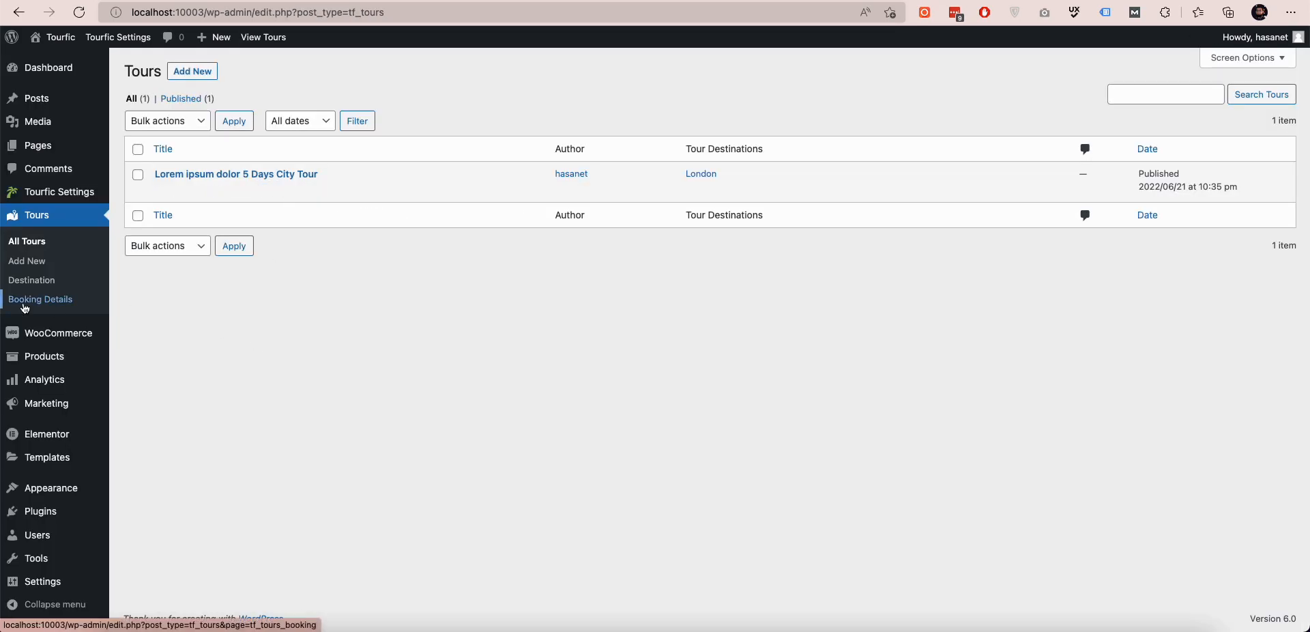
{"action": "left_click", "coordinate": [25, 305]}
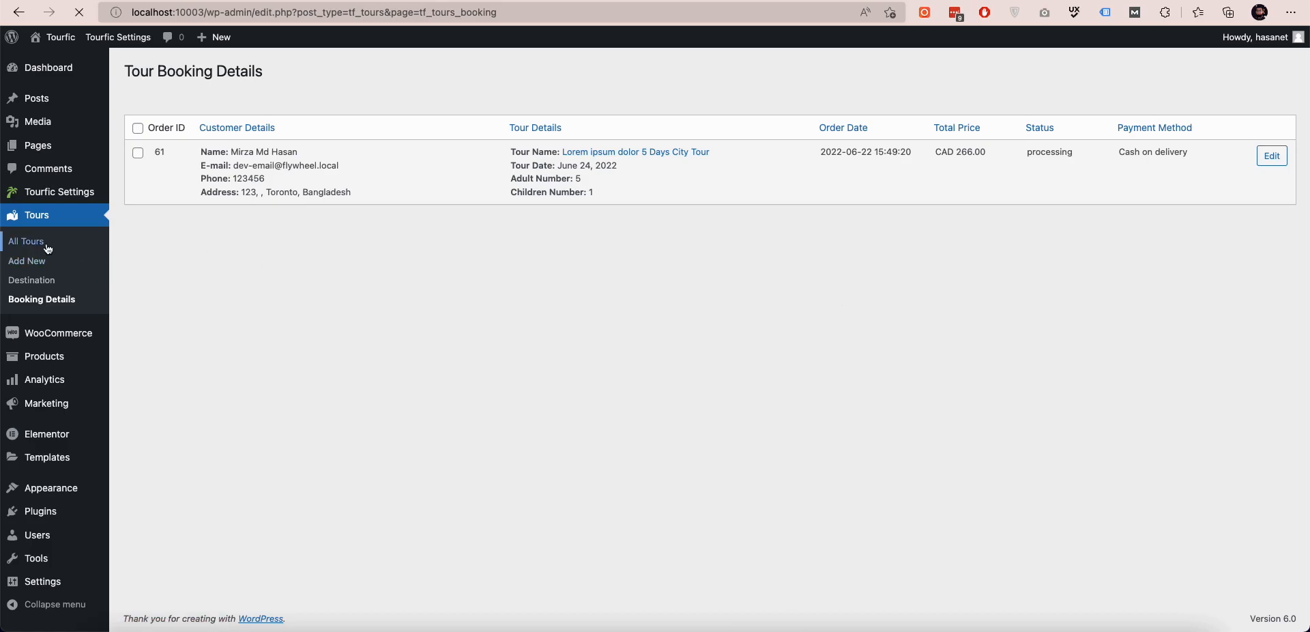
Open the Lorem ipsum dolor 5 Days City Tour for editing and go to its Tour video setting
{"action": "left_click", "coordinate": [162, 191]}
{"action": "scroll", "coordinate": [880, 313], "scroll_direction": "down", "scroll_amount": 3}
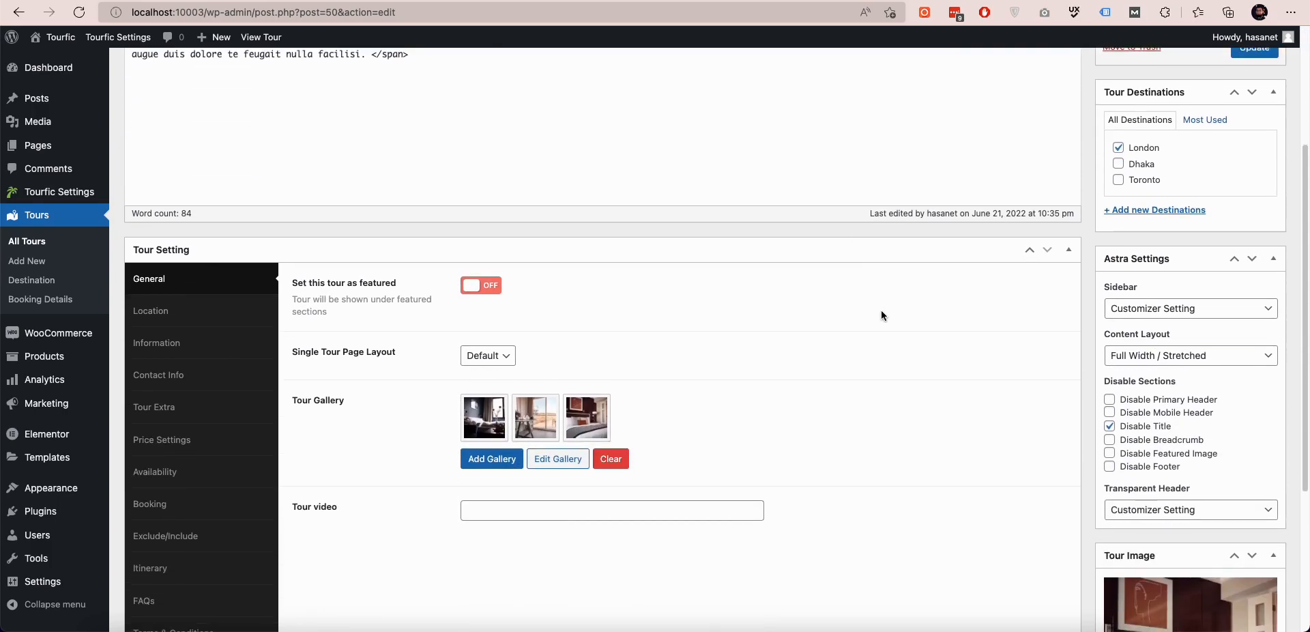
{"action": "scroll", "coordinate": [880, 313], "scroll_direction": "down", "scroll_amount": 2}
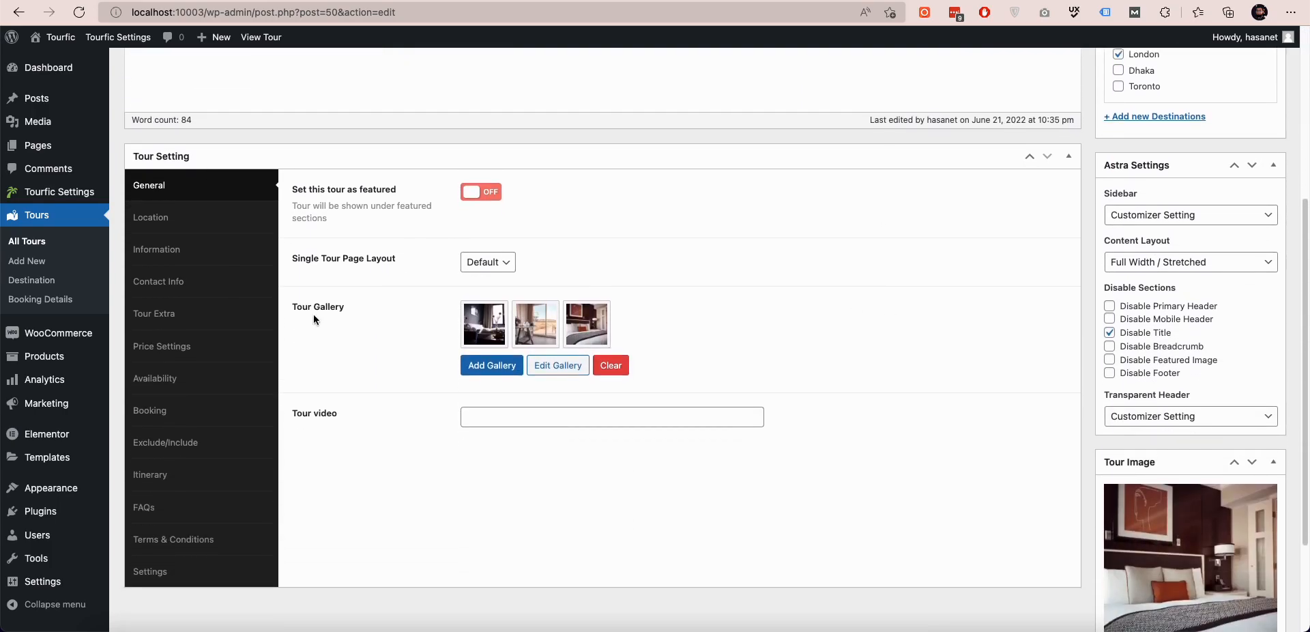
{"action": "left_click", "coordinate": [497, 419]}
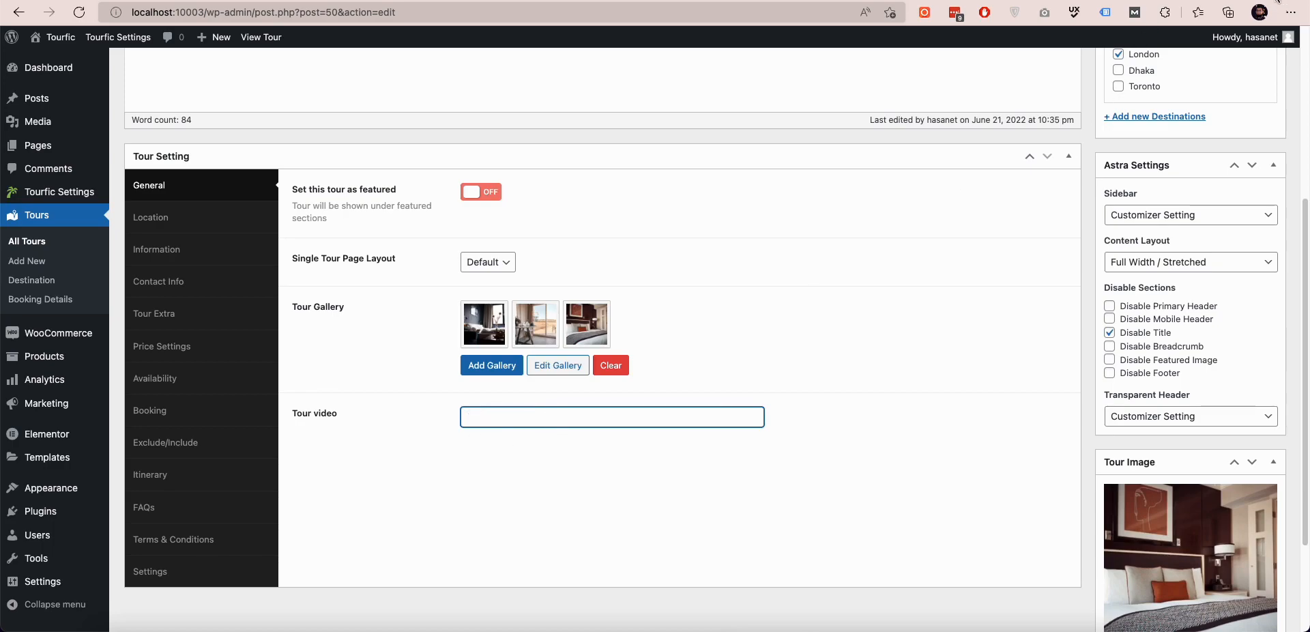
Open YouTube in a new tab and get the address of the video How to Manage Content Creation Workflow - The Nifty Way
{"action": "key", "text": "ctrl+t"}
{"action": "type", "text": "y"}
{"action": "key", "text": "Return"}
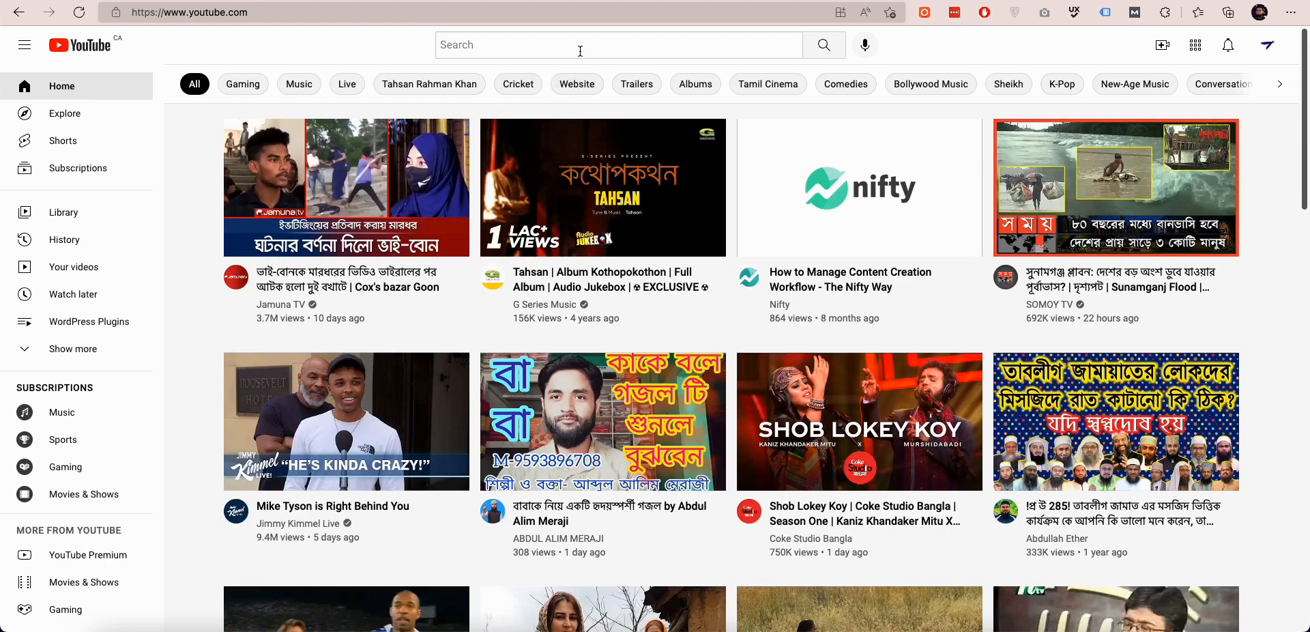
{"action": "left_click", "coordinate": [875, 285]}
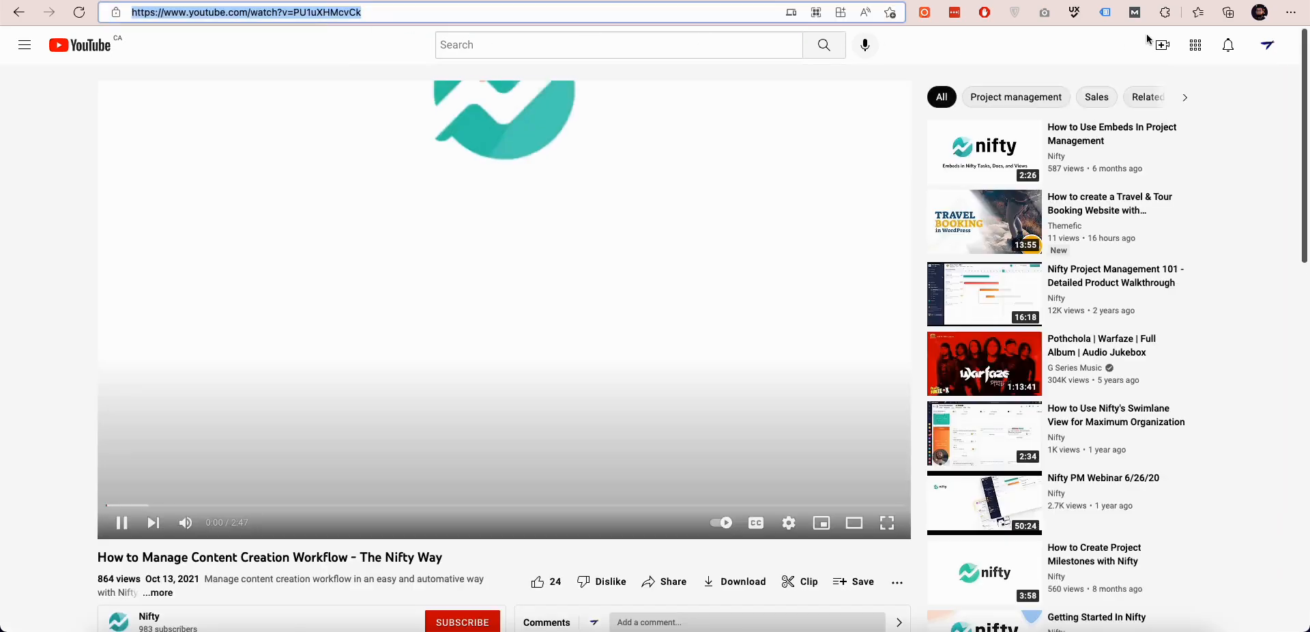
{"action": "left_click", "coordinate": [1186, 1]}
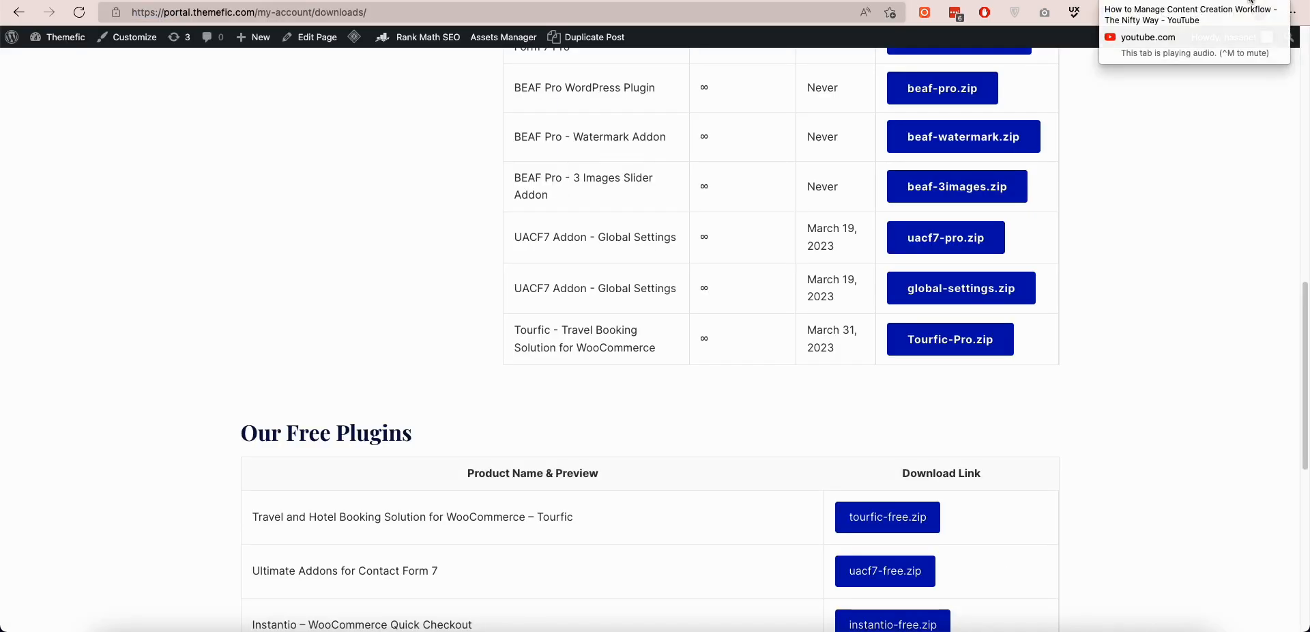
{"action": "left_click", "coordinate": [1025, 1]}
{"action": "left_click", "coordinate": [858, 0]}
{"action": "key", "text": "super+v"}
{"action": "scroll", "coordinate": [1216, 256], "scroll_direction": "up", "scroll_amount": 5}
{"action": "left_click", "coordinate": [1255, 253]}
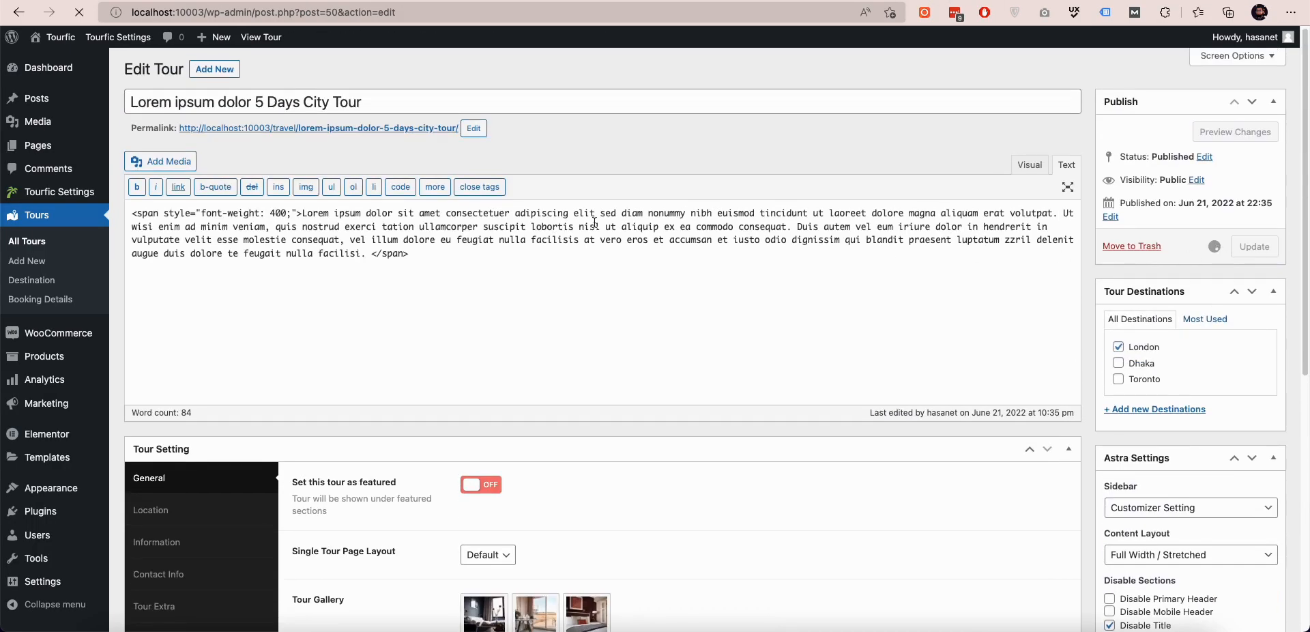
View the tour page, play its tour video from the banner, and close the video and the page
{"action": "left_click", "coordinate": [340, 174]}
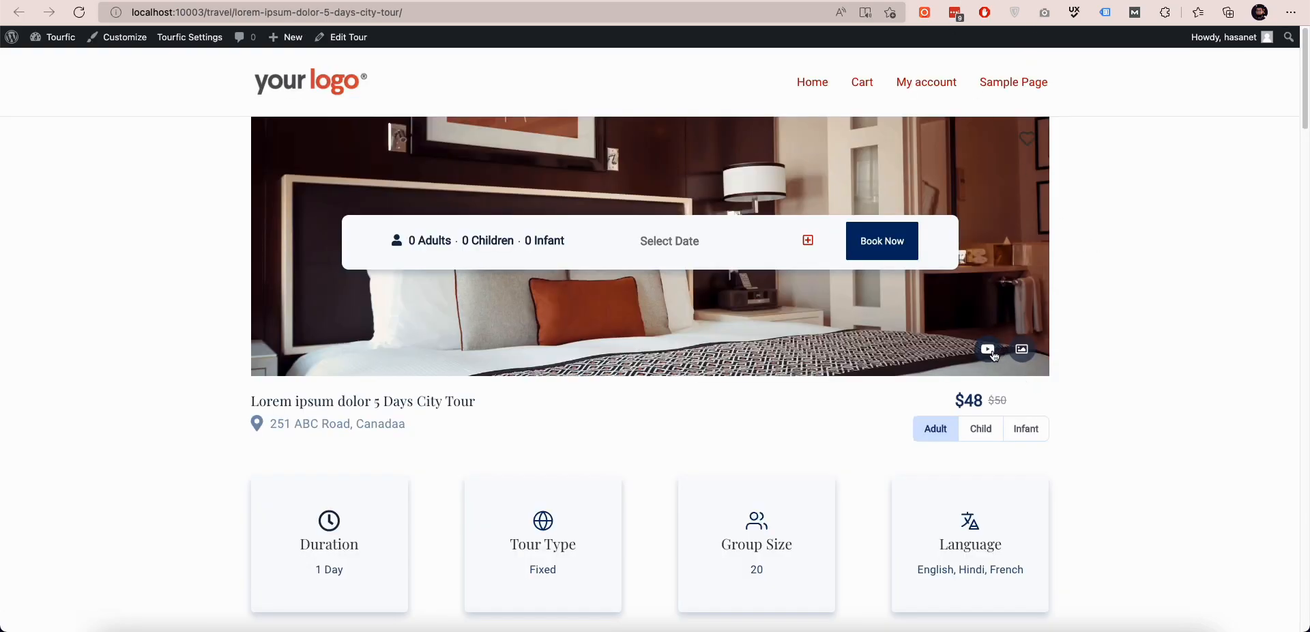
{"action": "left_click", "coordinate": [990, 349]}
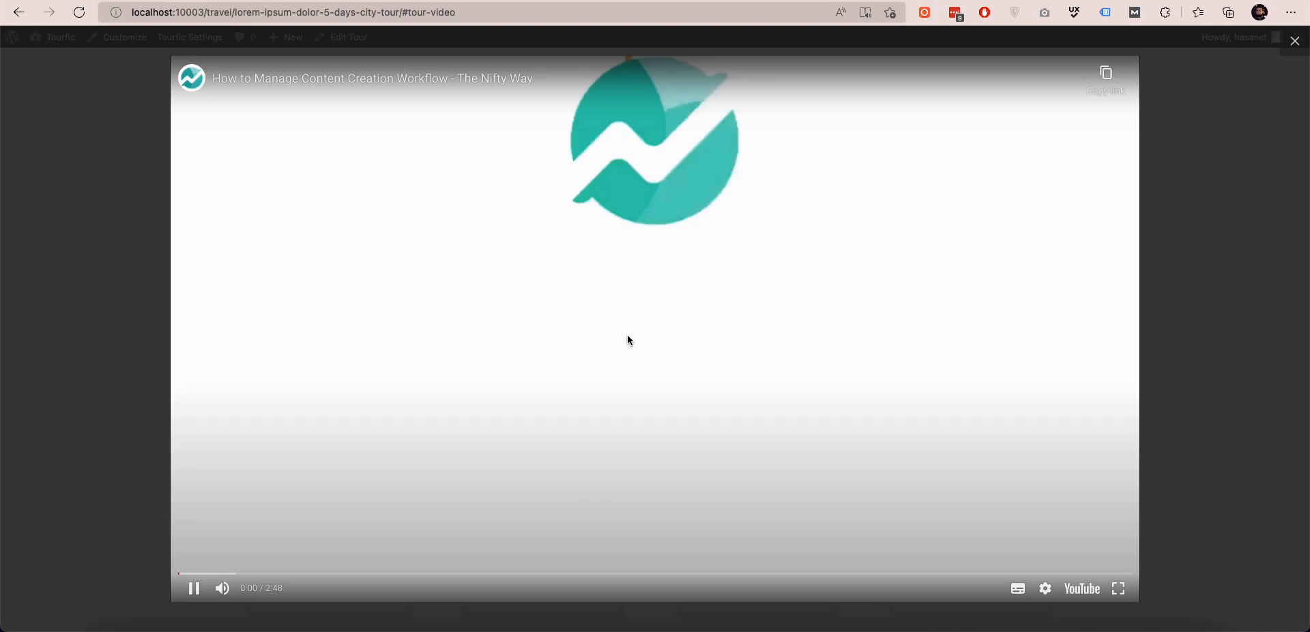
{"action": "left_click", "coordinate": [1294, 41]}
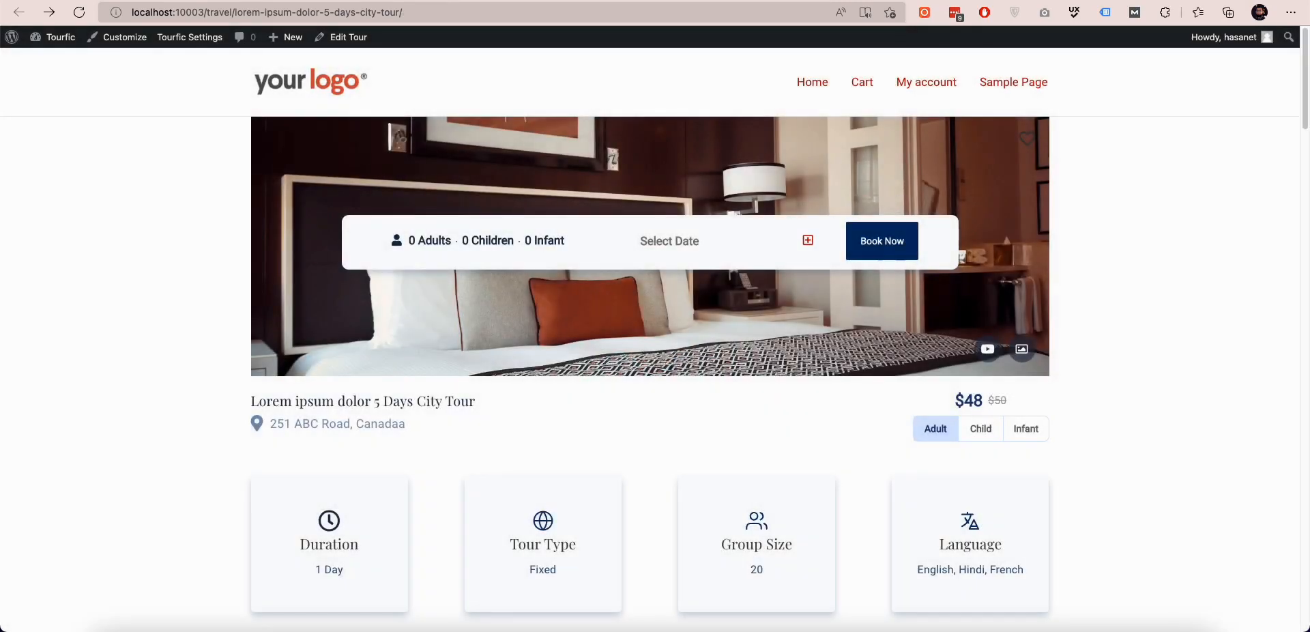
{"action": "key", "text": "super+w"}
Search Tour Location Pro for london, choose the Vauxhall, London Borough of Lambeth suggestion and update the tour
{"action": "scroll", "coordinate": [156, 232], "scroll_direction": "down", "scroll_amount": 7}
{"action": "scroll", "coordinate": [156, 220], "scroll_direction": "up", "scroll_amount": 2}
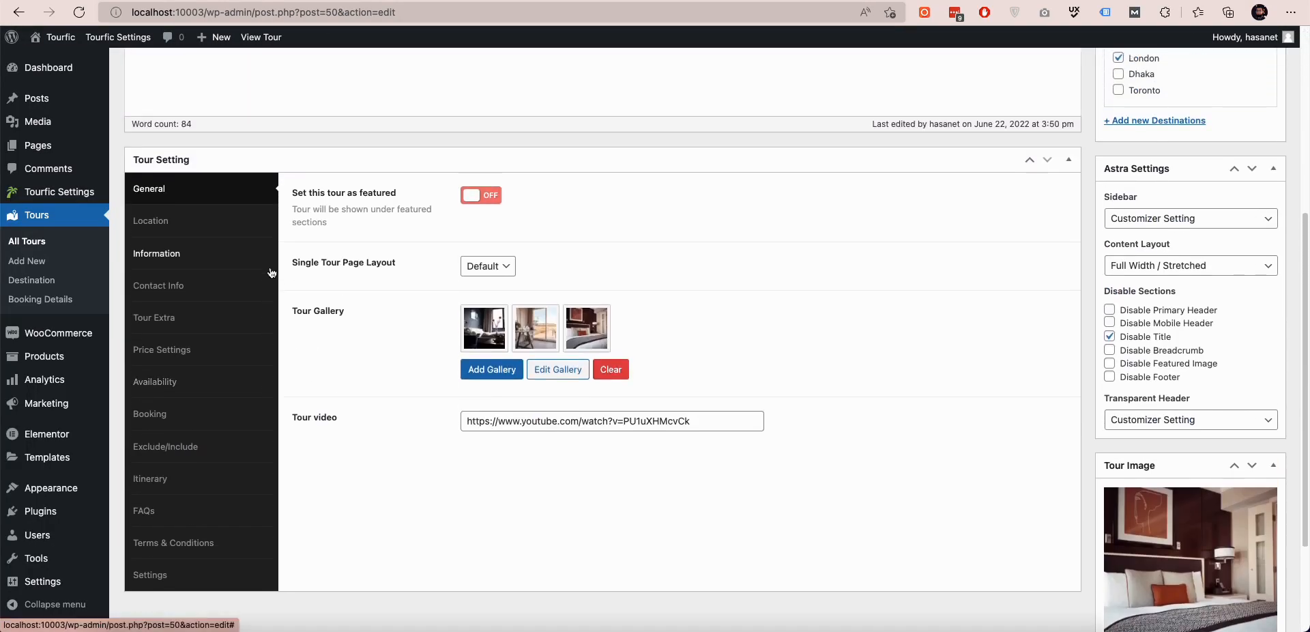
{"action": "left_click", "coordinate": [155, 220]}
{"action": "left_click", "coordinate": [496, 311]}
{"action": "scroll", "coordinate": [373, 290], "scroll_direction": "down", "scroll_amount": 1}
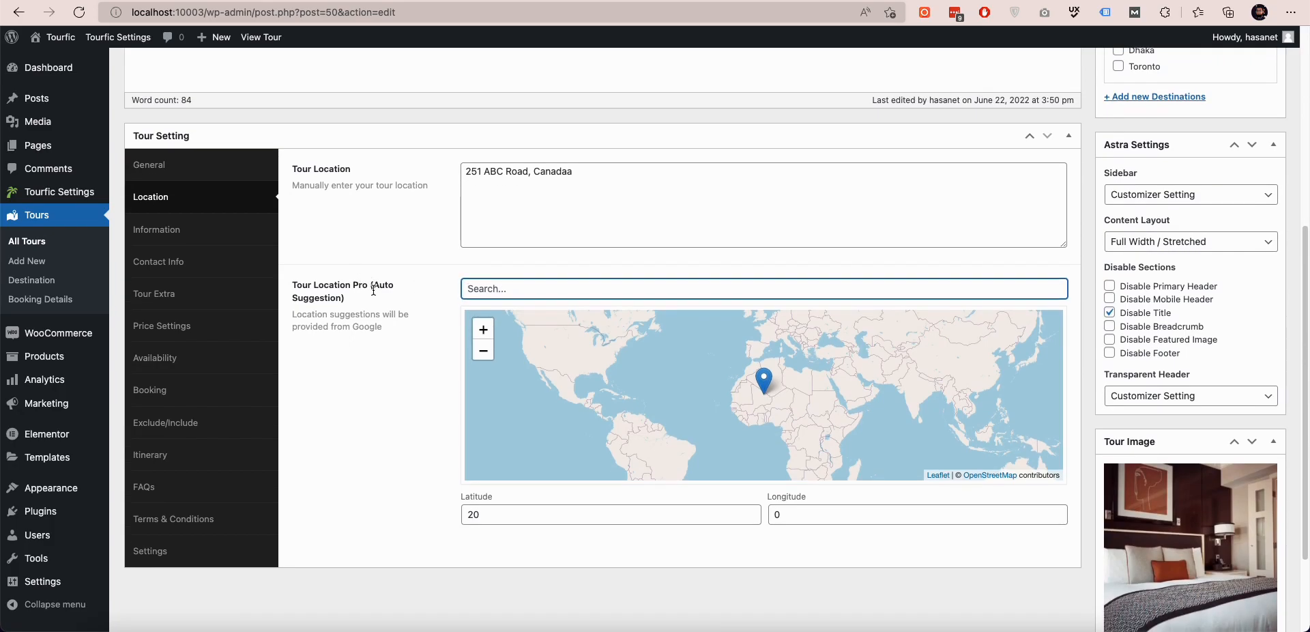
{"action": "type", "text": "london"}
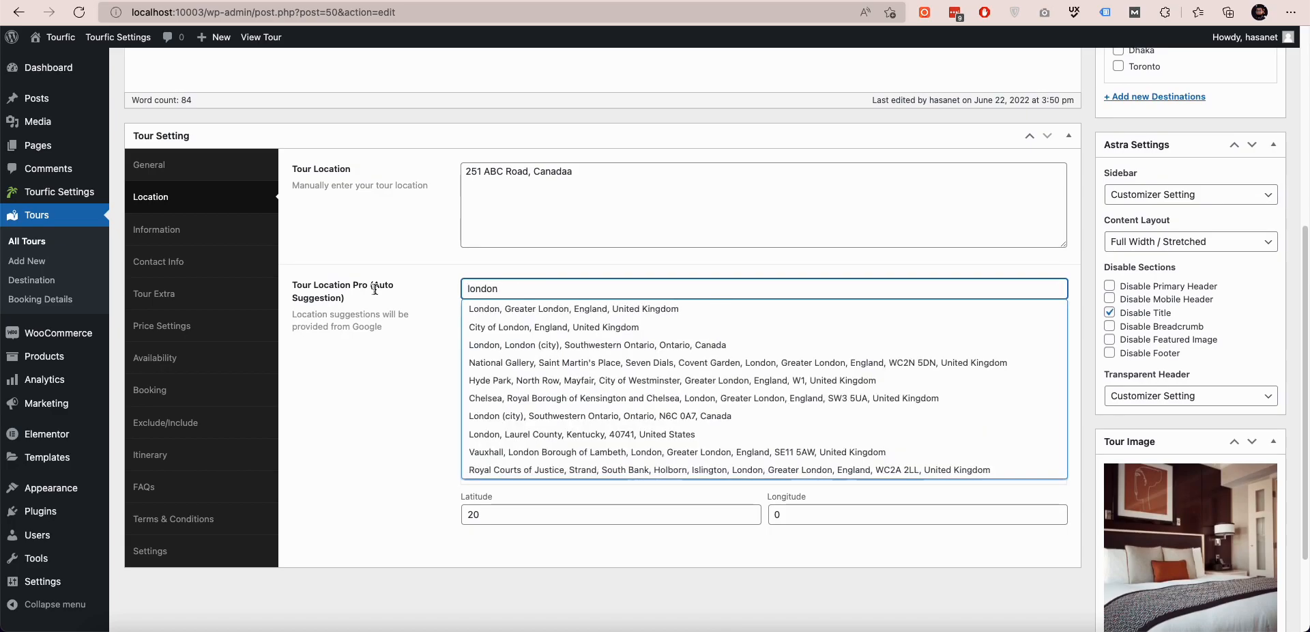
{"action": "scroll", "coordinate": [546, 331], "scroll_direction": "down", "scroll_amount": 1}
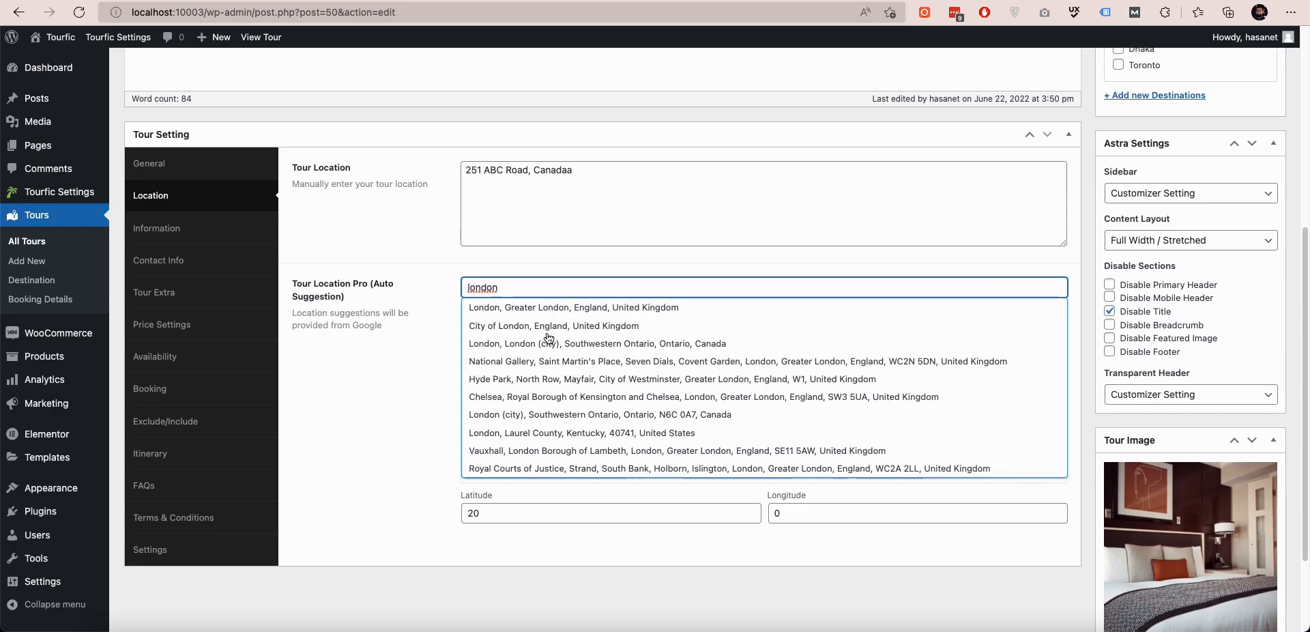
{"action": "left_click", "coordinate": [532, 447]}
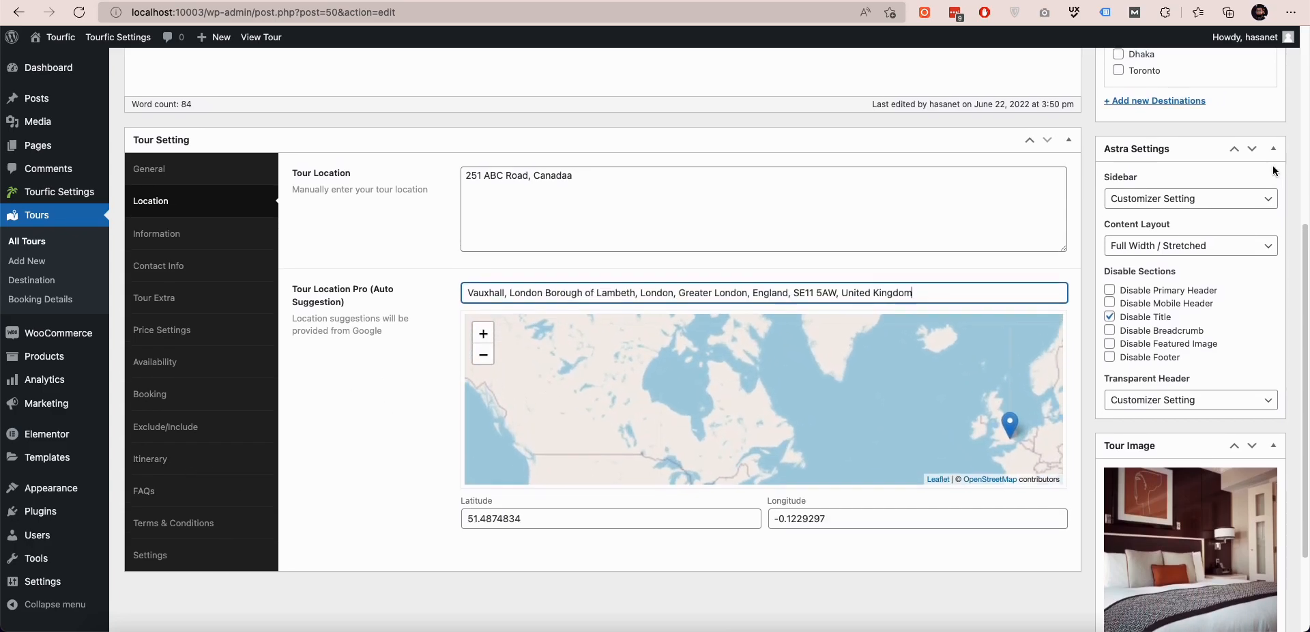
{"action": "scroll", "coordinate": [1263, 182], "scroll_direction": "up", "scroll_amount": 5}
{"action": "left_click", "coordinate": [1253, 247]}
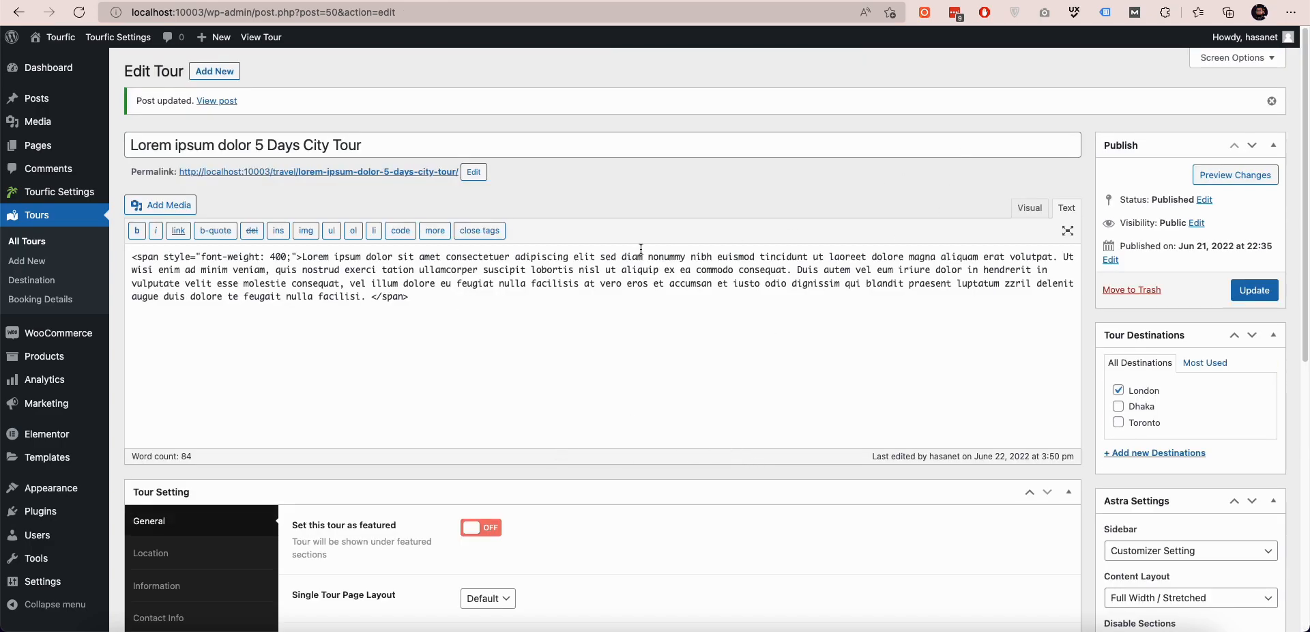
View the reloaded tour page to check the location under the title, and return to the tour editor
{"action": "left_click", "coordinate": [403, 171]}
{"action": "left_click", "coordinate": [79, 12]}
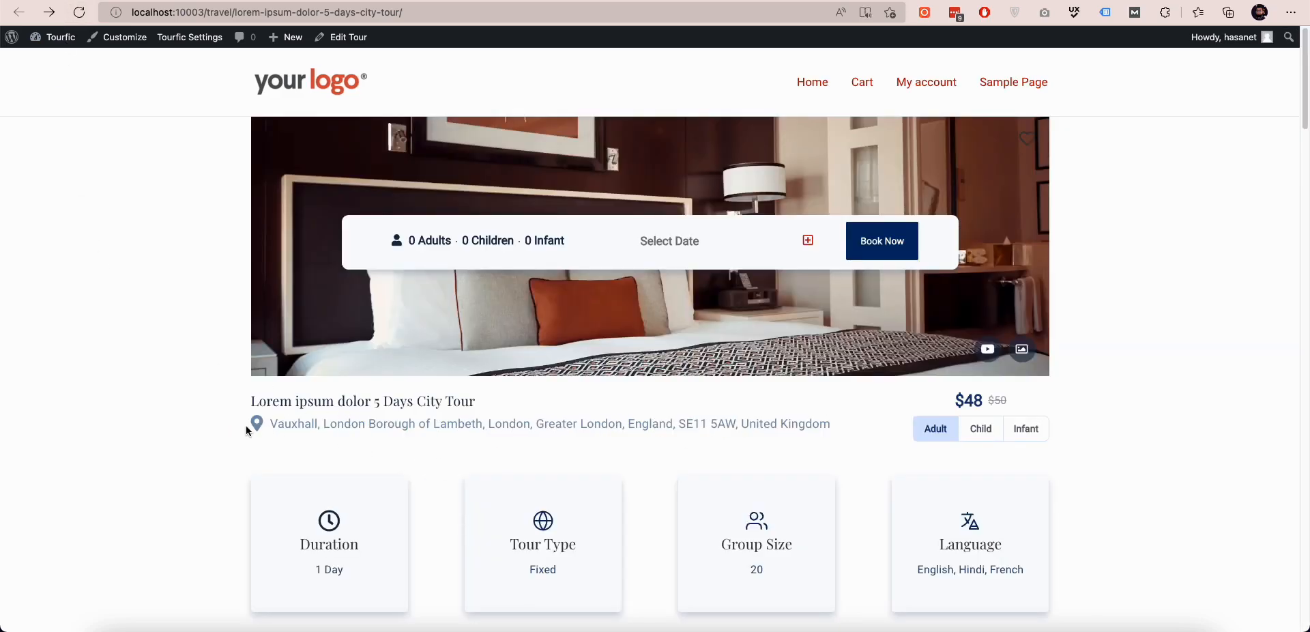
{"action": "key", "text": "ctrl+Tab"}
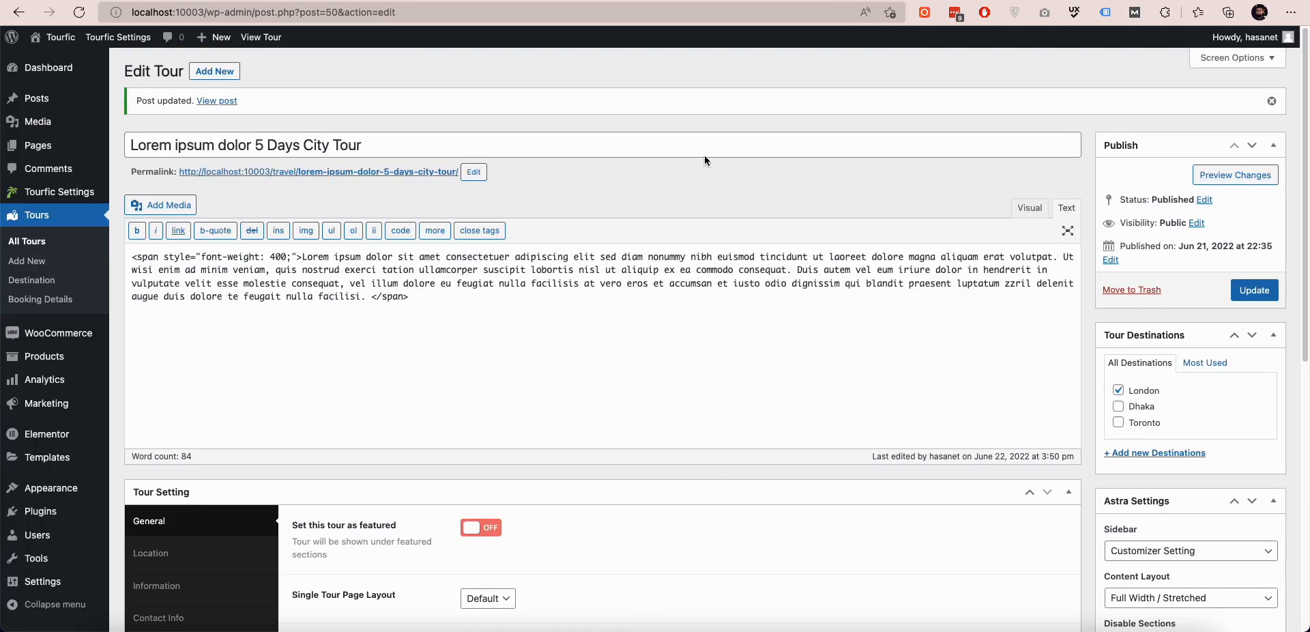
Review the tour's Information, Contact Info and Tour Extra settings
{"action": "scroll", "coordinate": [382, 262], "scroll_direction": "down", "scroll_amount": 4}
{"action": "left_click", "coordinate": [177, 335]}
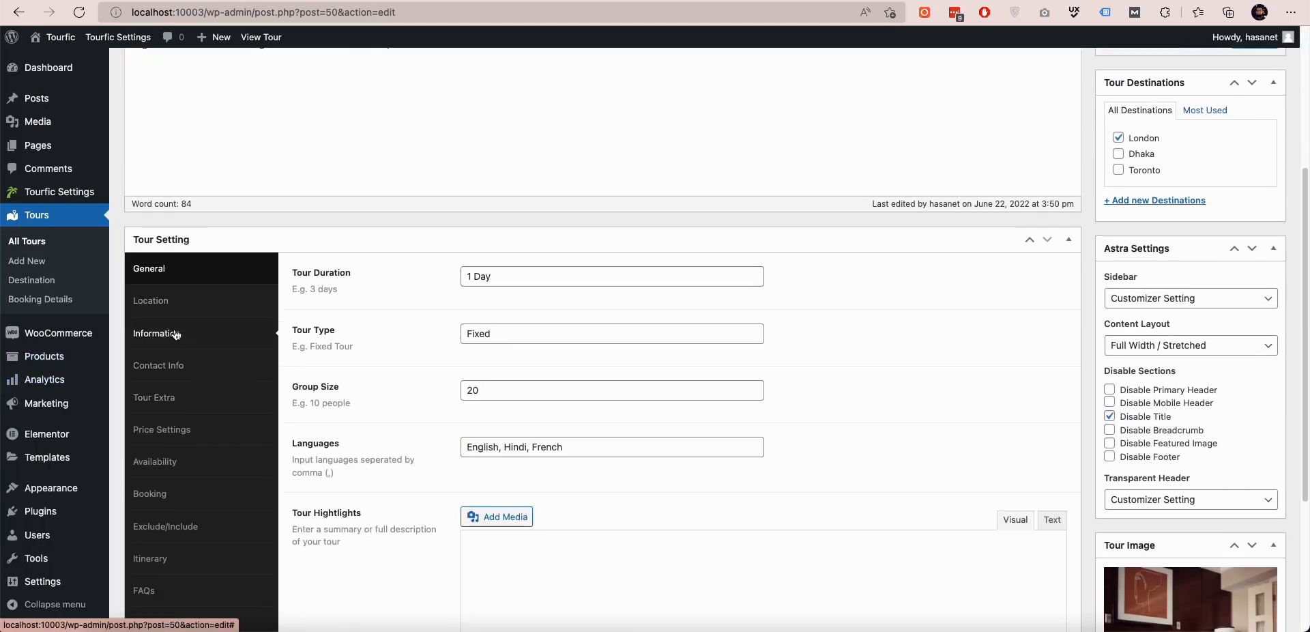
{"action": "scroll", "coordinate": [342, 241], "scroll_direction": "down", "scroll_amount": 3}
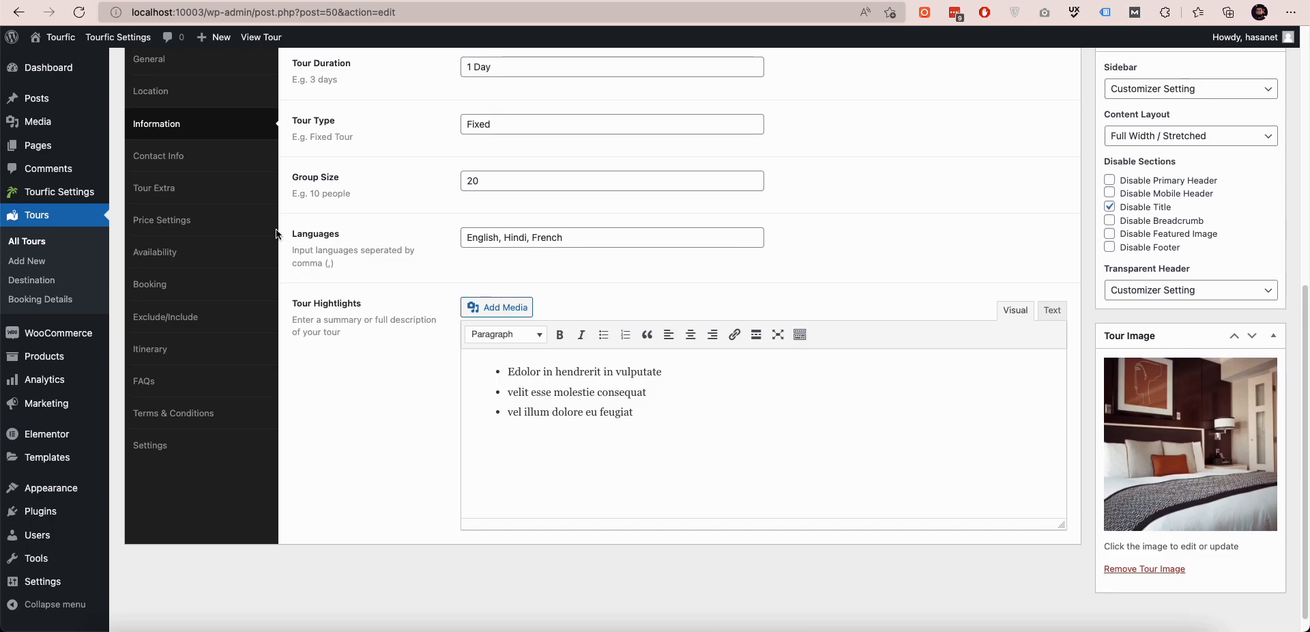
{"action": "scroll", "coordinate": [171, 232], "scroll_direction": "up", "scroll_amount": 1}
{"action": "left_click", "coordinate": [157, 179]}
{"action": "left_click", "coordinate": [167, 217]}
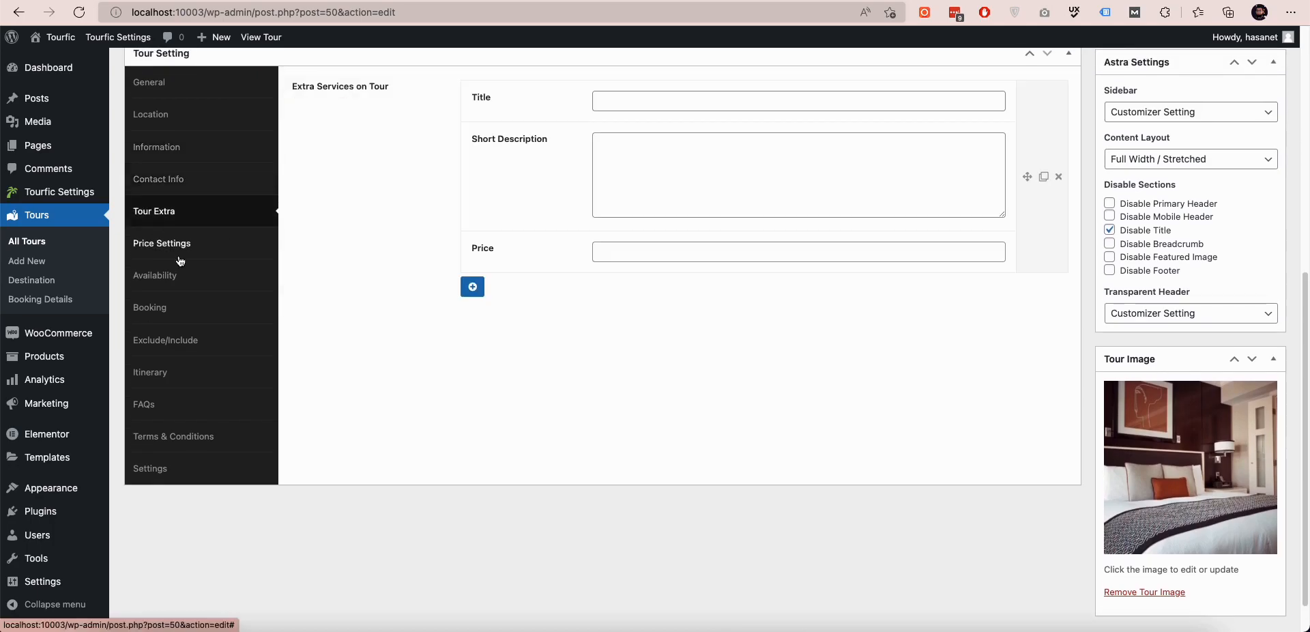
Compare the Person and Group pricing rules in the tour's Price Settings and set the rule to Group
{"action": "left_click", "coordinate": [179, 245]}
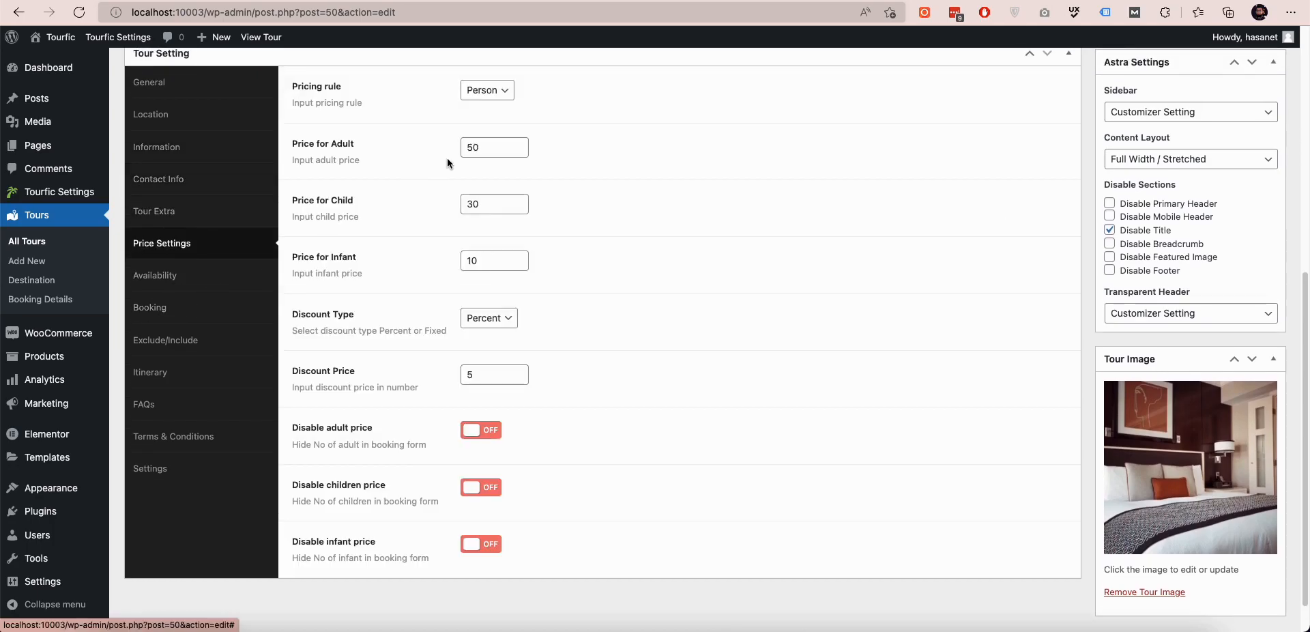
{"action": "scroll", "coordinate": [457, 143], "scroll_direction": "up", "scroll_amount": 1}
{"action": "left_click", "coordinate": [476, 112]}
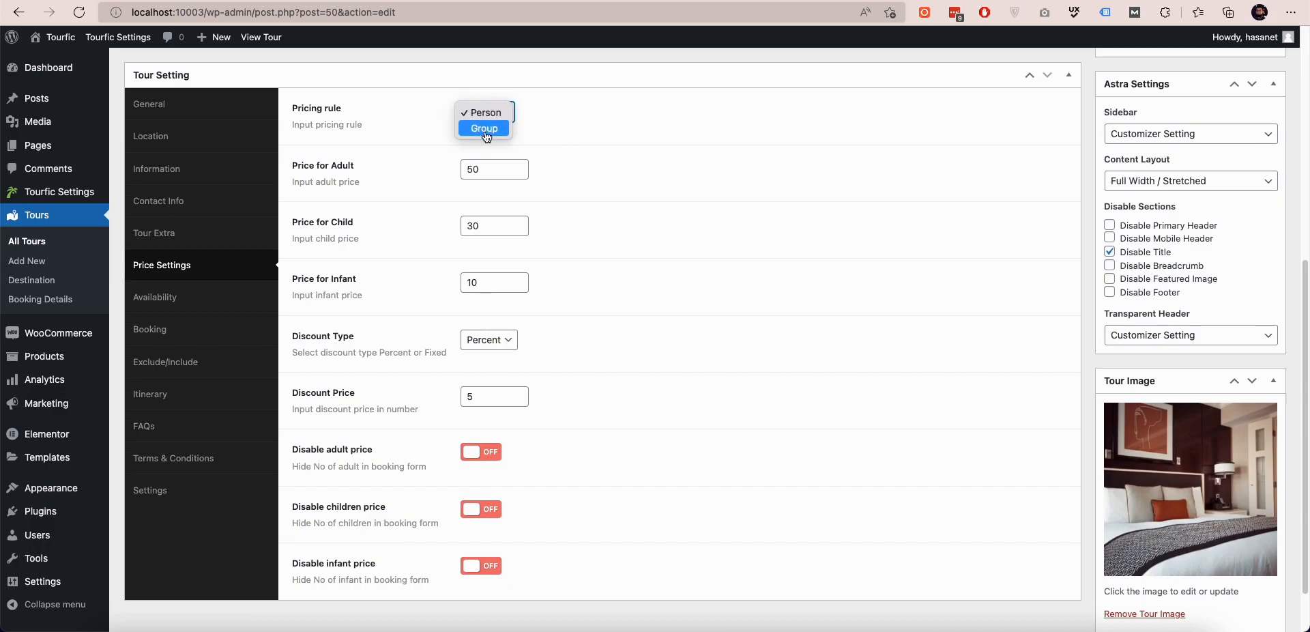
{"action": "left_click", "coordinate": [486, 129]}
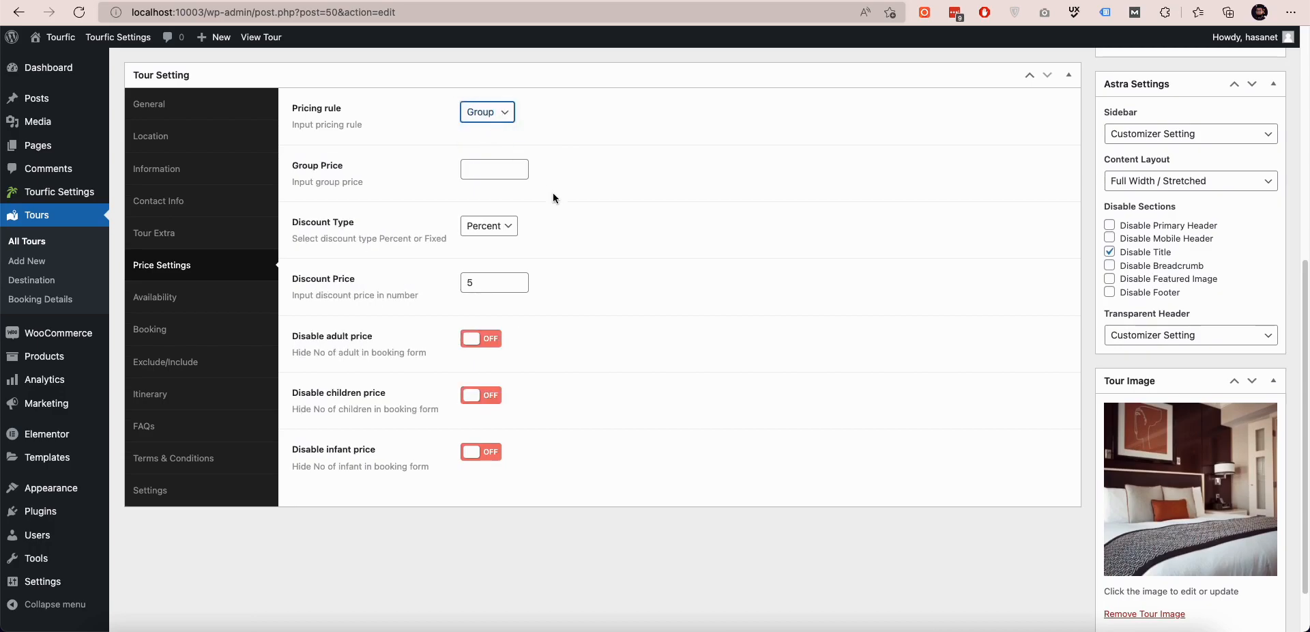
{"action": "left_click", "coordinate": [508, 174]}
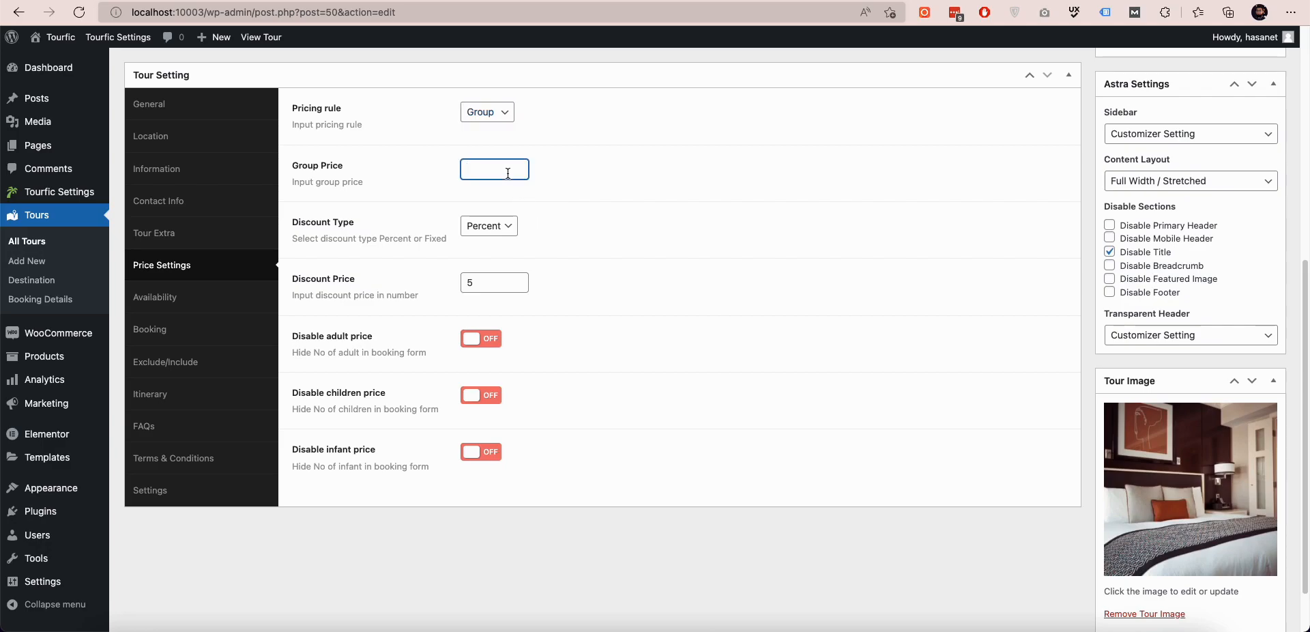
{"action": "left_click", "coordinate": [503, 111]}
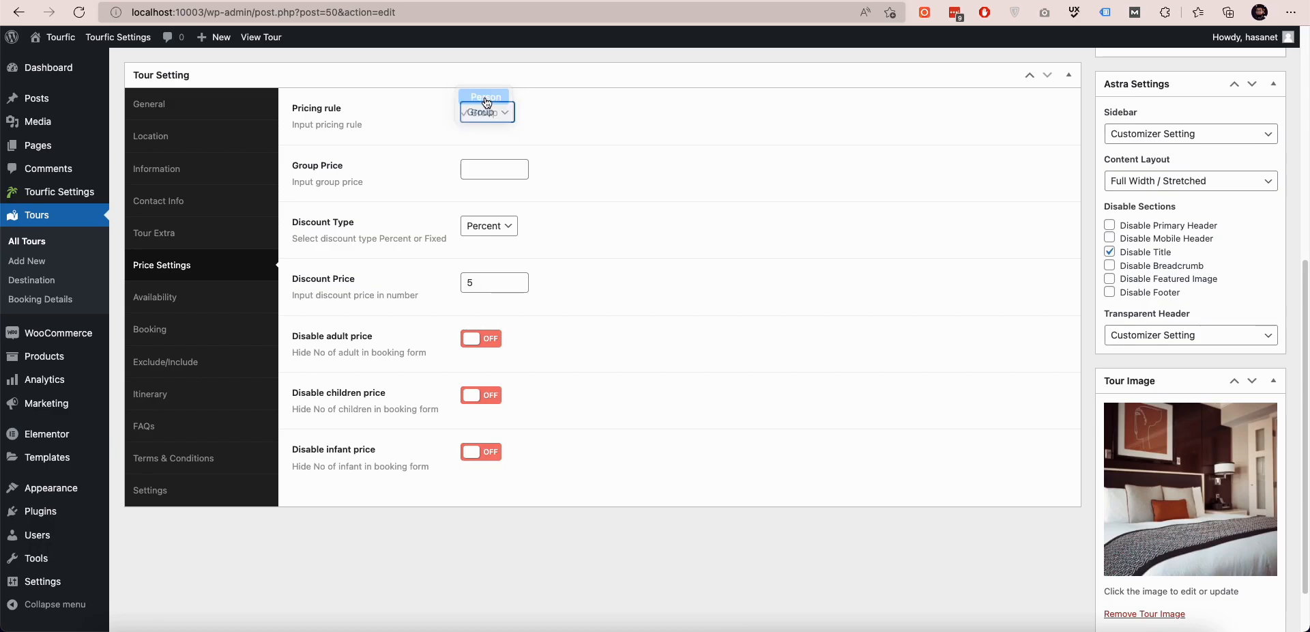
{"action": "left_click", "coordinate": [484, 97]}
{"action": "left_click", "coordinate": [491, 117]}
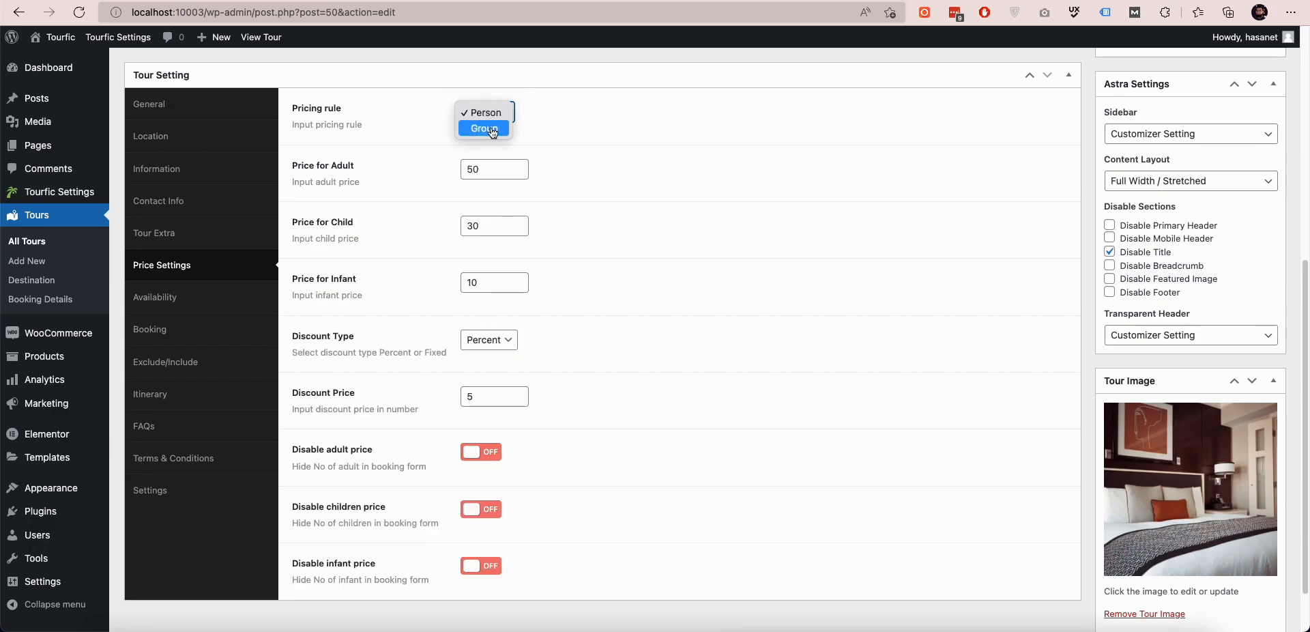
{"action": "left_click", "coordinate": [490, 129]}
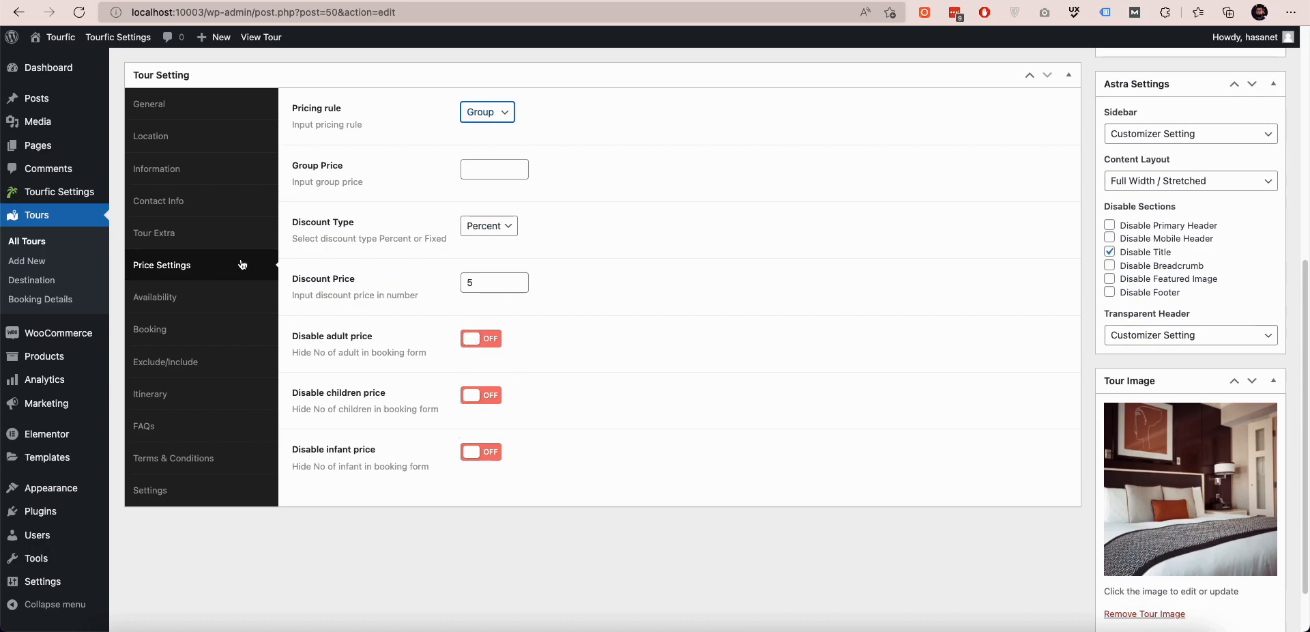
Set the Tour Type in the tour's Availability settings to Fixed
{"action": "left_click", "coordinate": [143, 294]}
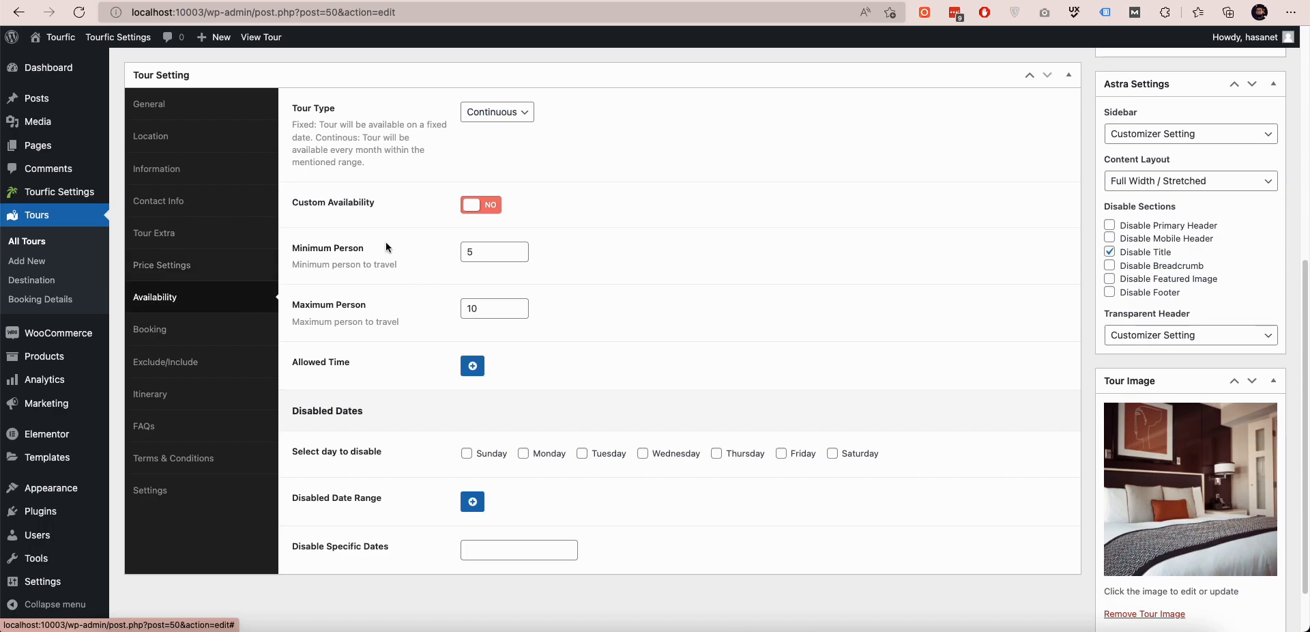
{"action": "left_click", "coordinate": [485, 112]}
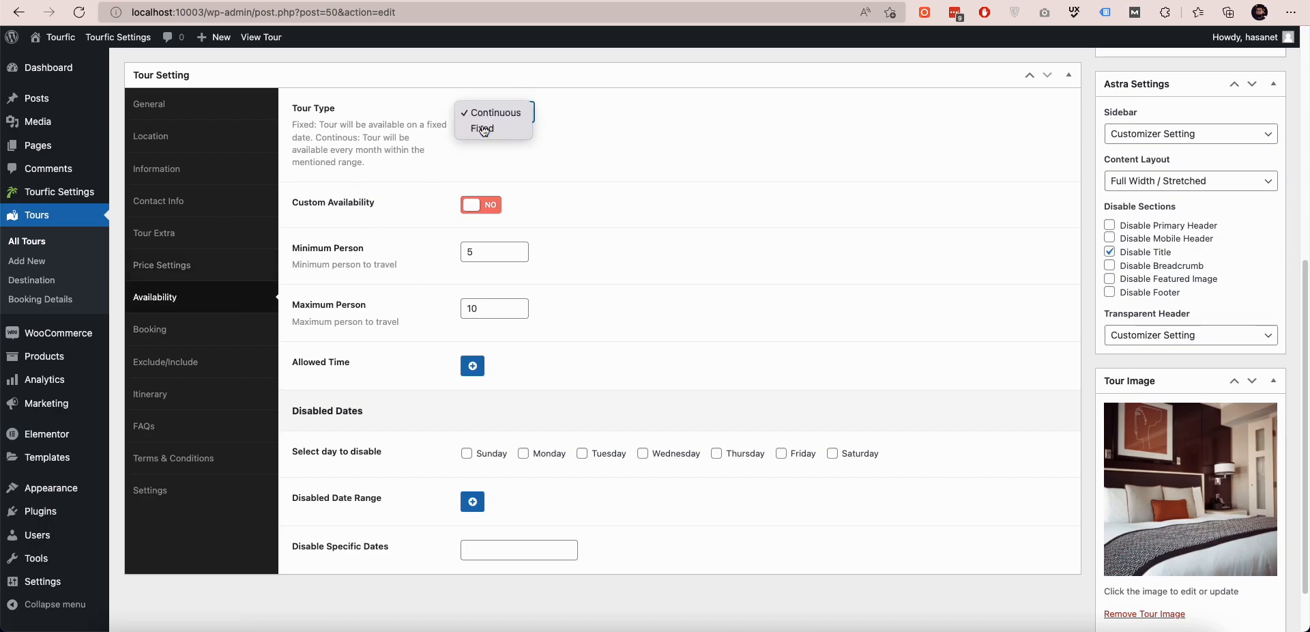
{"action": "left_click", "coordinate": [484, 131]}
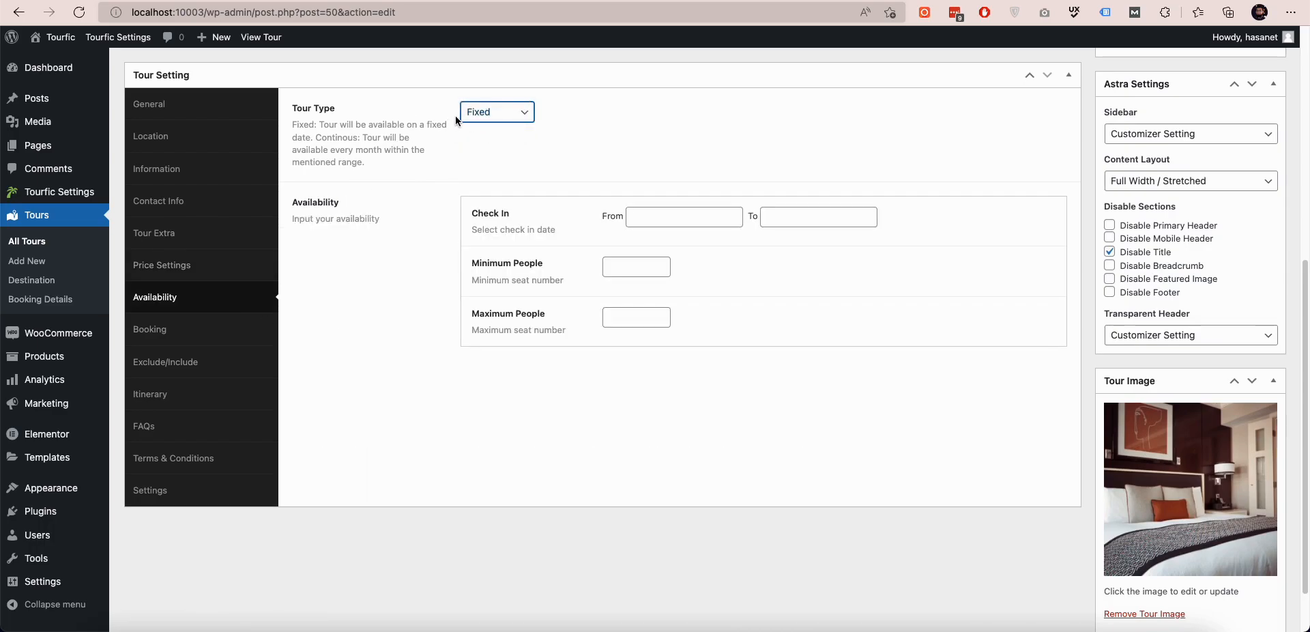
{"action": "left_click", "coordinate": [478, 116]}
{"action": "left_click", "coordinate": [434, 156]}
Set the fixed tour's check-in dates from 2022/06/22 to 2022/06/30
{"action": "left_click", "coordinate": [672, 220]}
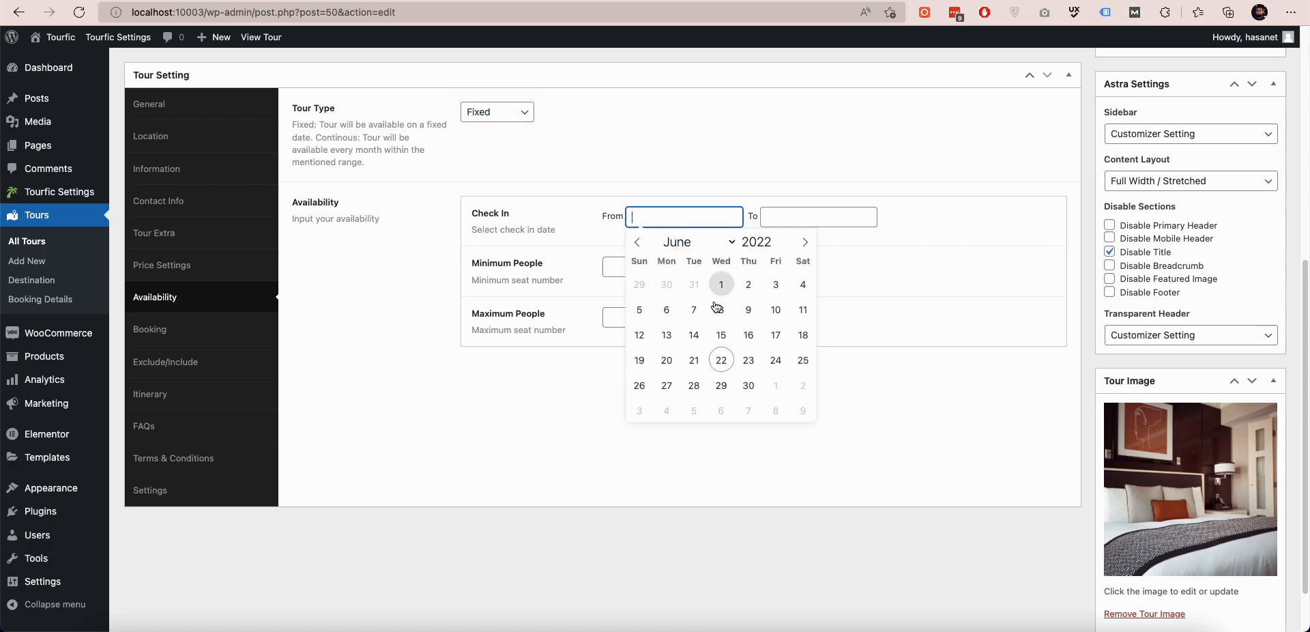
{"action": "left_click", "coordinate": [722, 360]}
{"action": "left_click", "coordinate": [823, 213]}
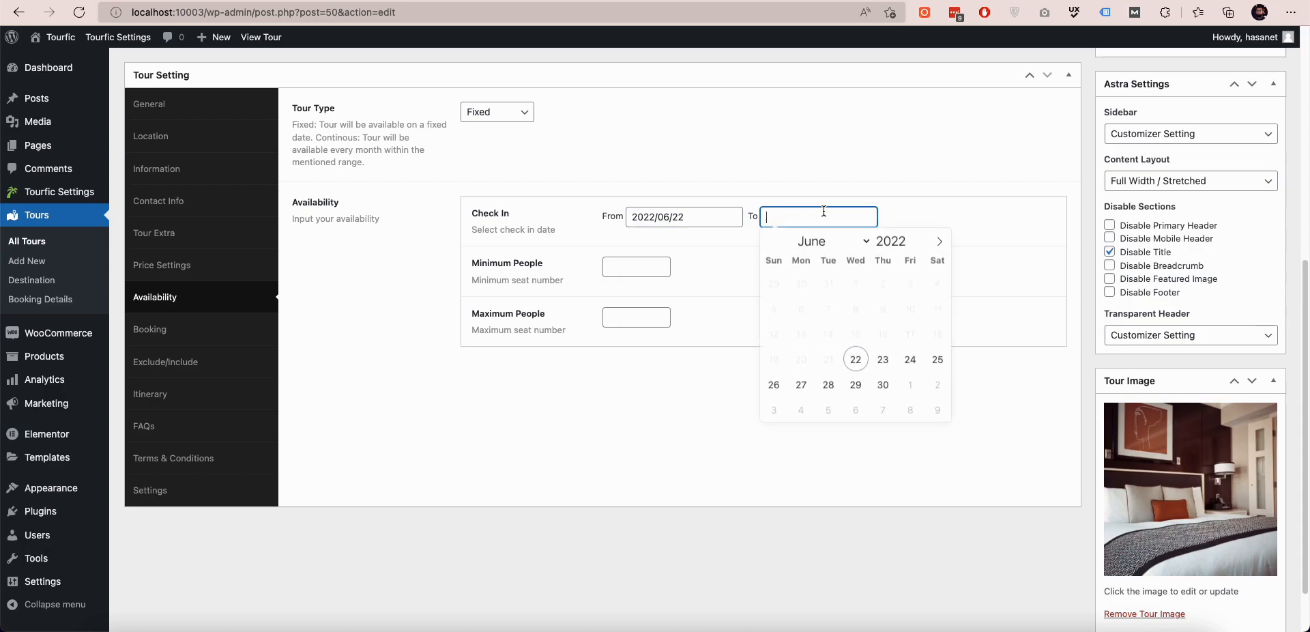
{"action": "left_click", "coordinate": [883, 385]}
{"action": "left_click", "coordinate": [810, 389]}
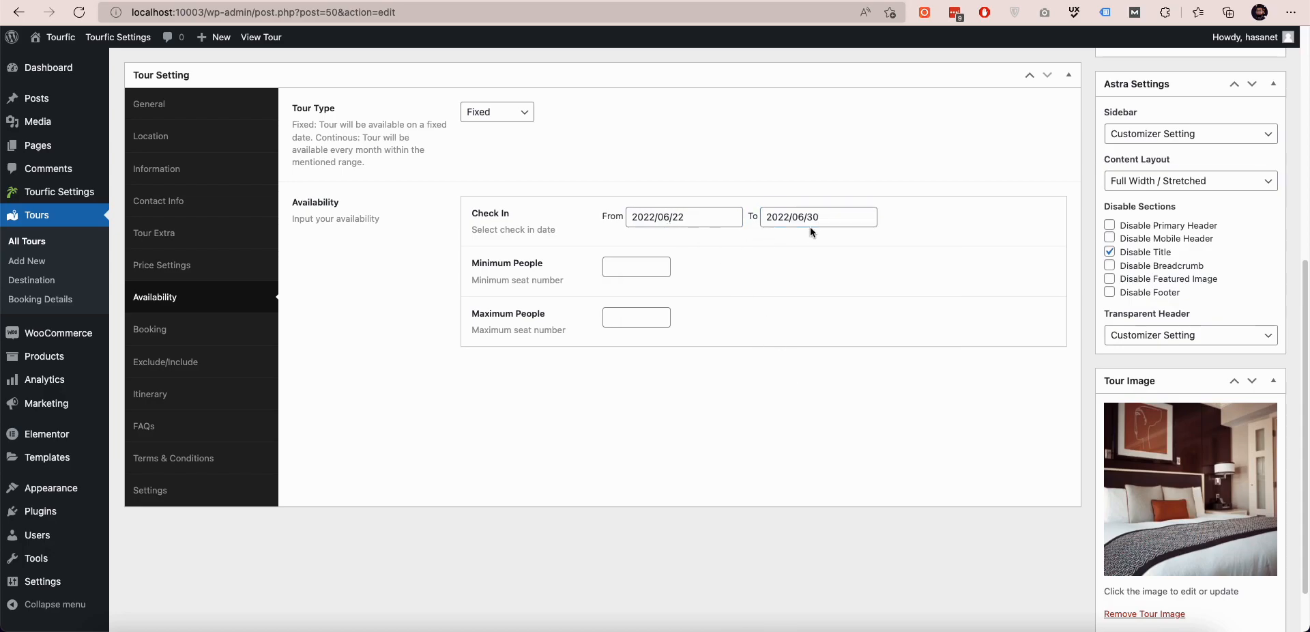
{"action": "scroll", "coordinate": [654, 219], "scroll_direction": "up", "scroll_amount": 6}
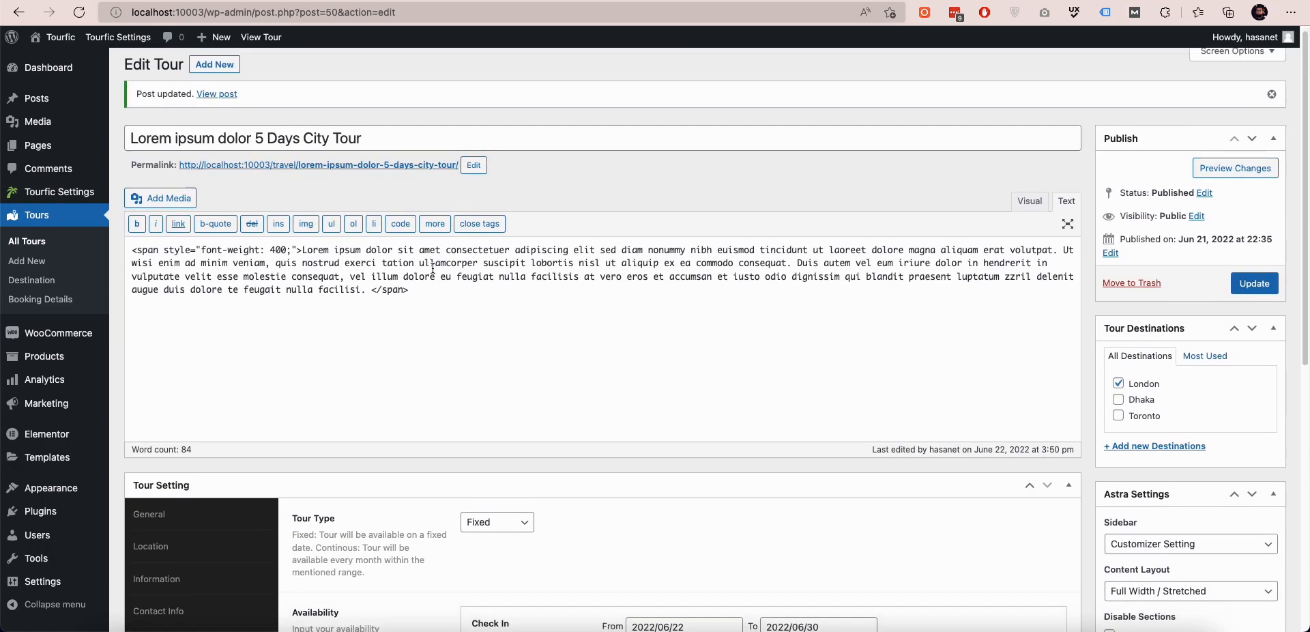
Set the Tour Type in the tour's Availability settings to Continuous and add a blank Allowed Time entry
{"action": "scroll", "coordinate": [676, 164], "scroll_direction": "down", "scroll_amount": 7}
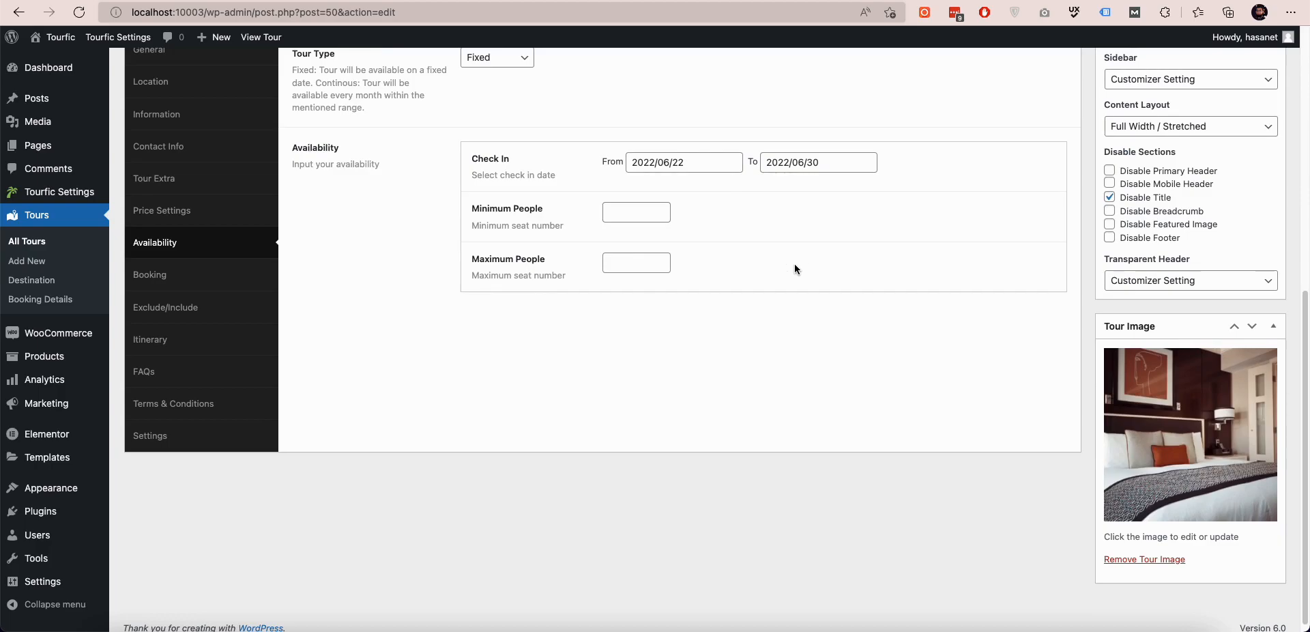
{"action": "scroll", "coordinate": [688, 288], "scroll_direction": "up", "scroll_amount": 2}
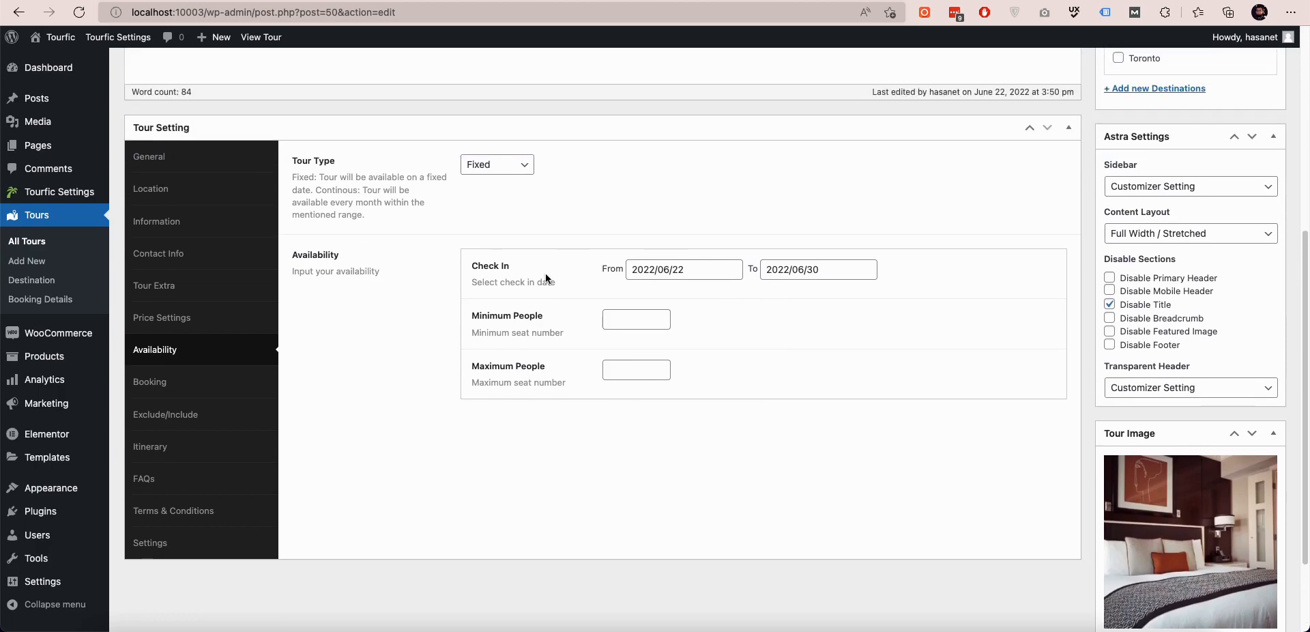
{"action": "left_click", "coordinate": [492, 167]}
{"action": "left_click", "coordinate": [493, 149]}
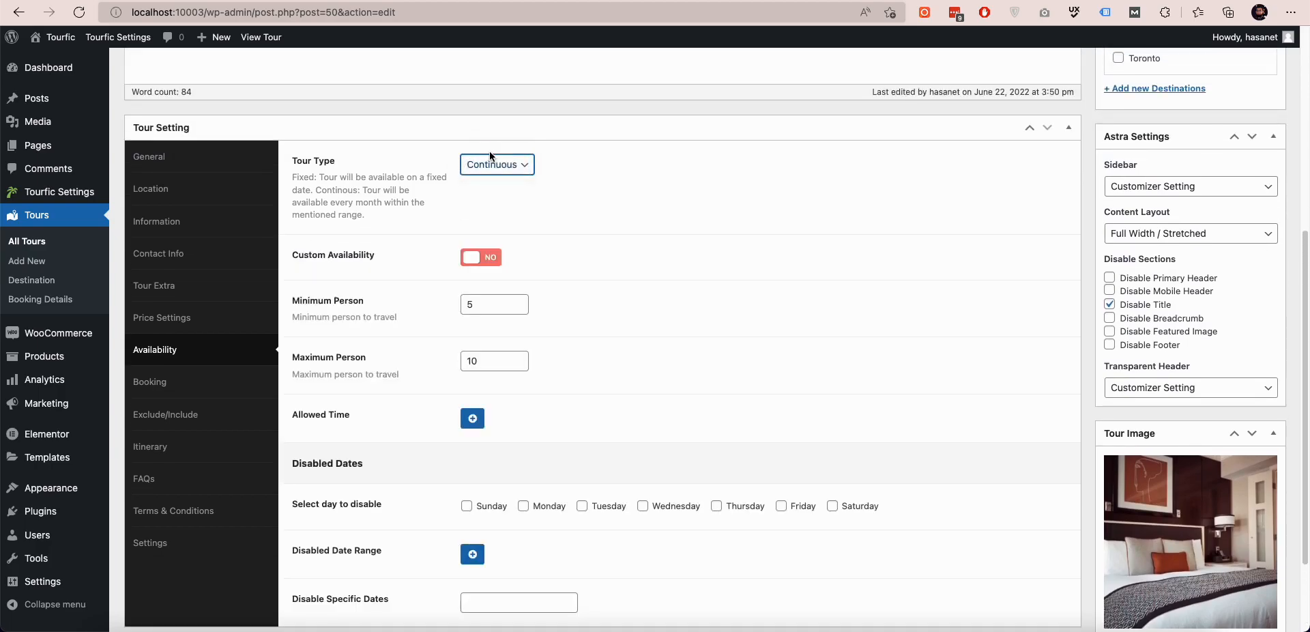
{"action": "scroll", "coordinate": [439, 254], "scroll_direction": "down", "scroll_amount": 2}
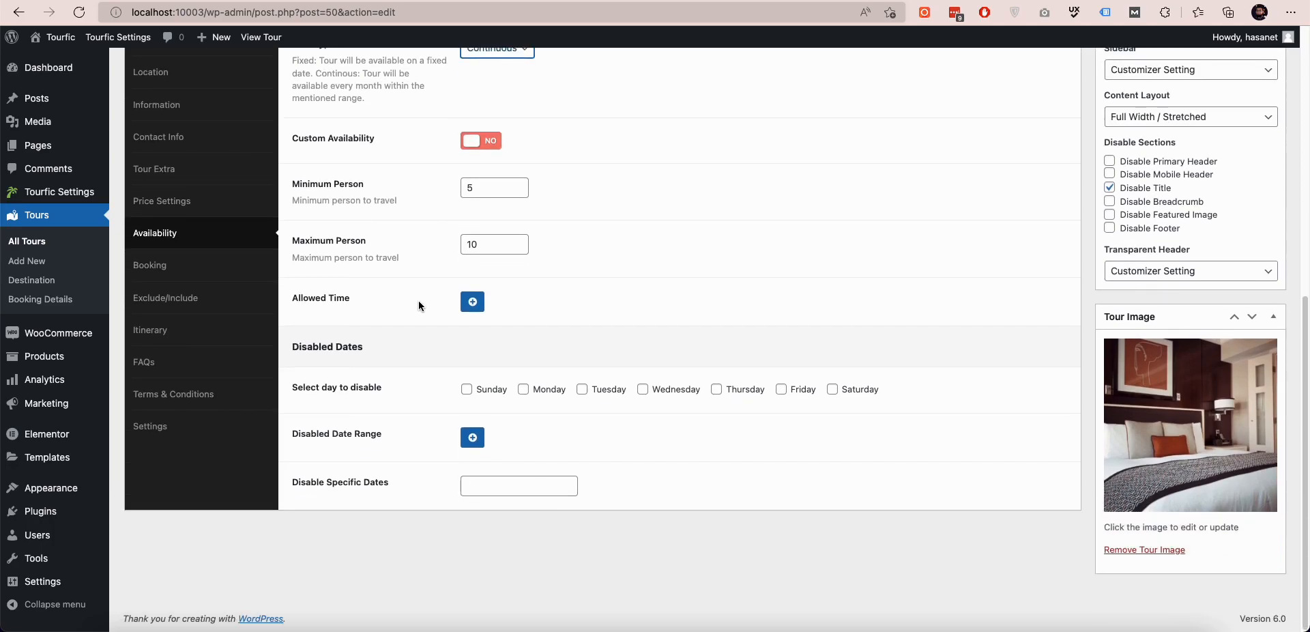
{"action": "left_click", "coordinate": [473, 303]}
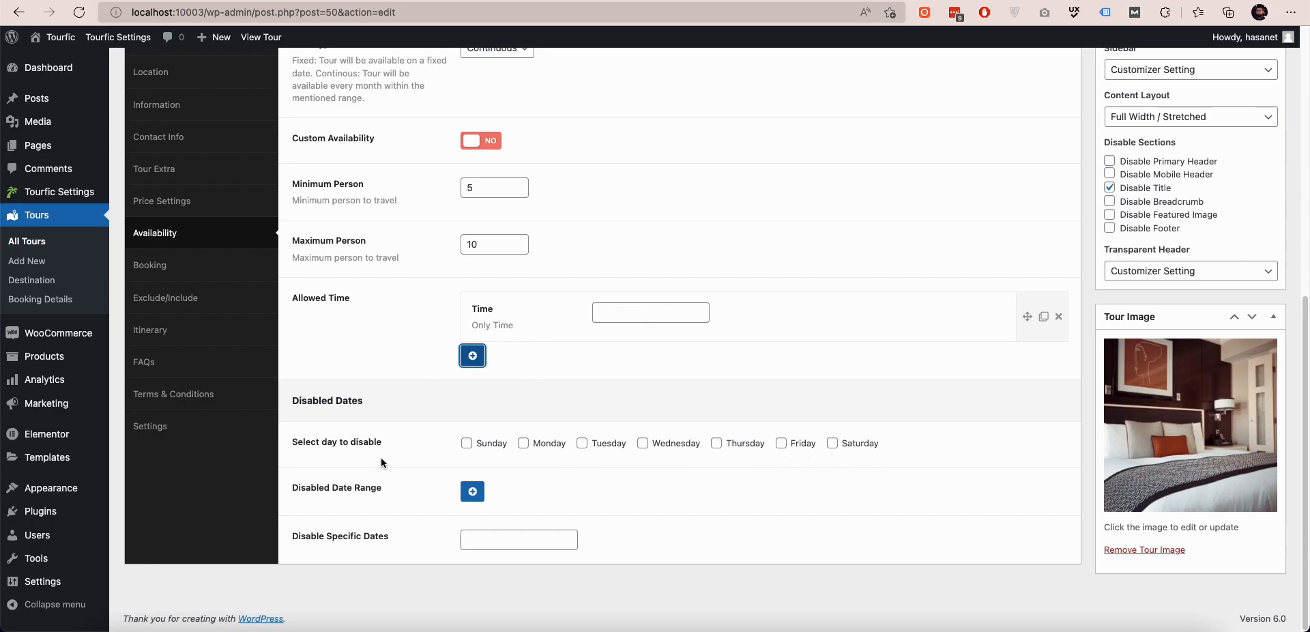
Add a Disabled Date Range to the tour's availability from 2022/06/28 to 2022/06/30
{"action": "left_click", "coordinate": [472, 492]}
{"action": "scroll", "coordinate": [410, 484], "scroll_direction": "down", "scroll_amount": 1}
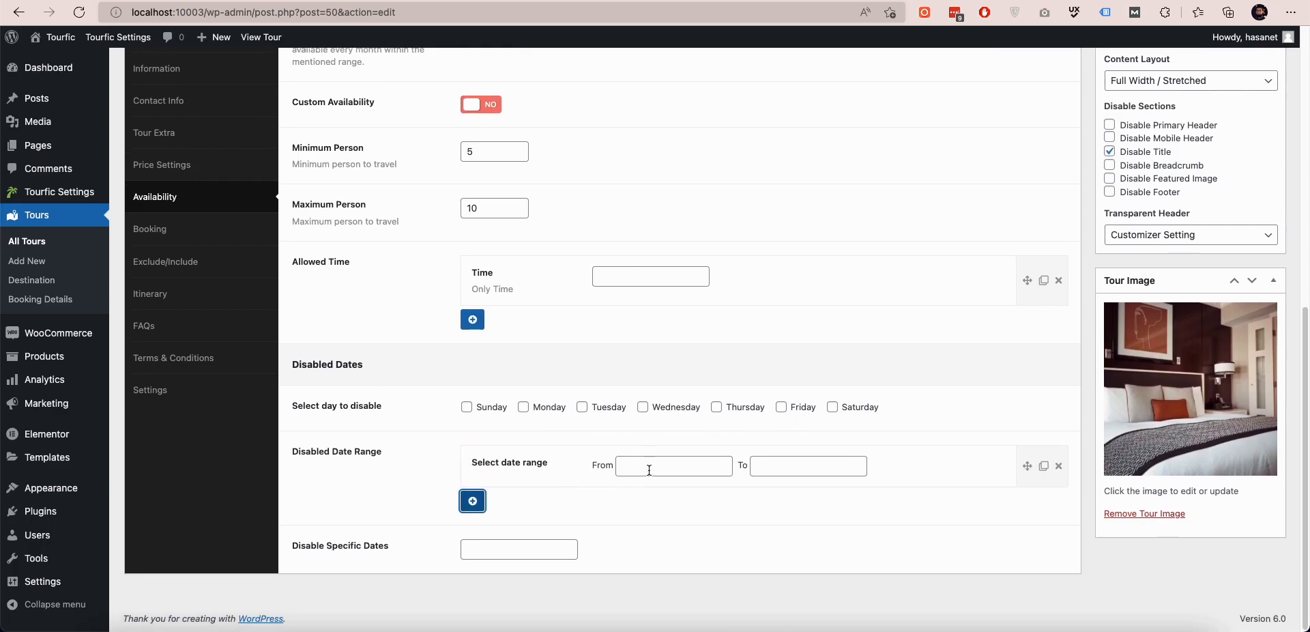
{"action": "left_click", "coordinate": [716, 470]}
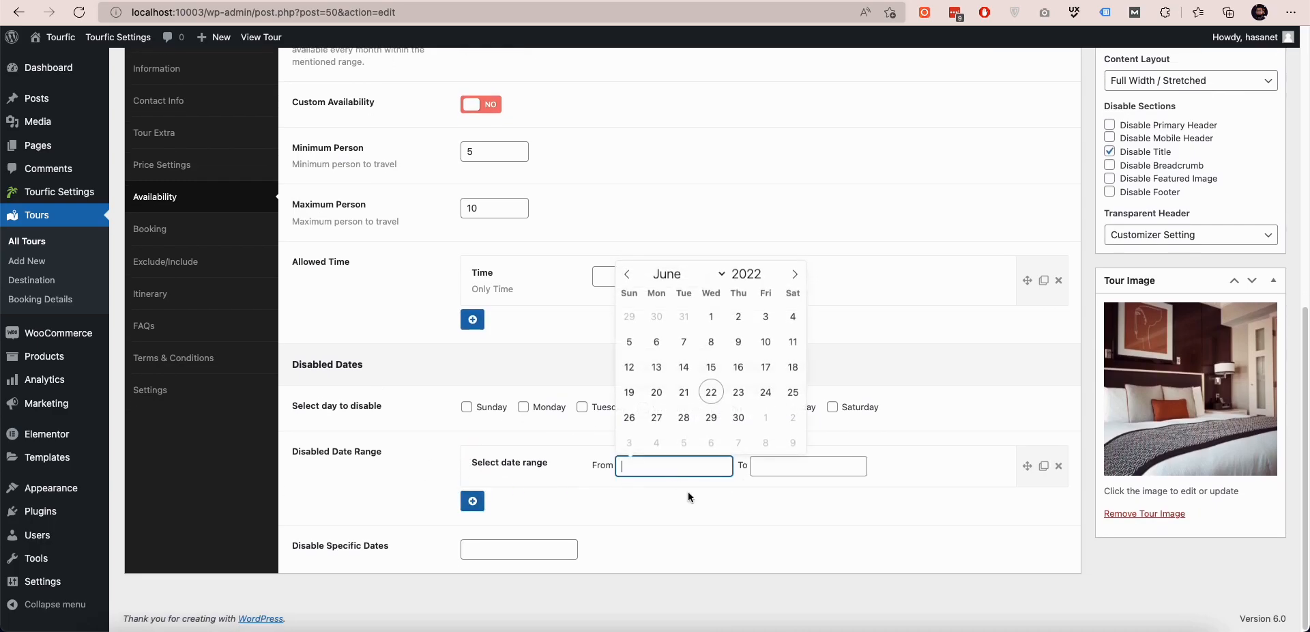
{"action": "left_click", "coordinate": [681, 415]}
{"action": "left_click", "coordinate": [753, 471]}
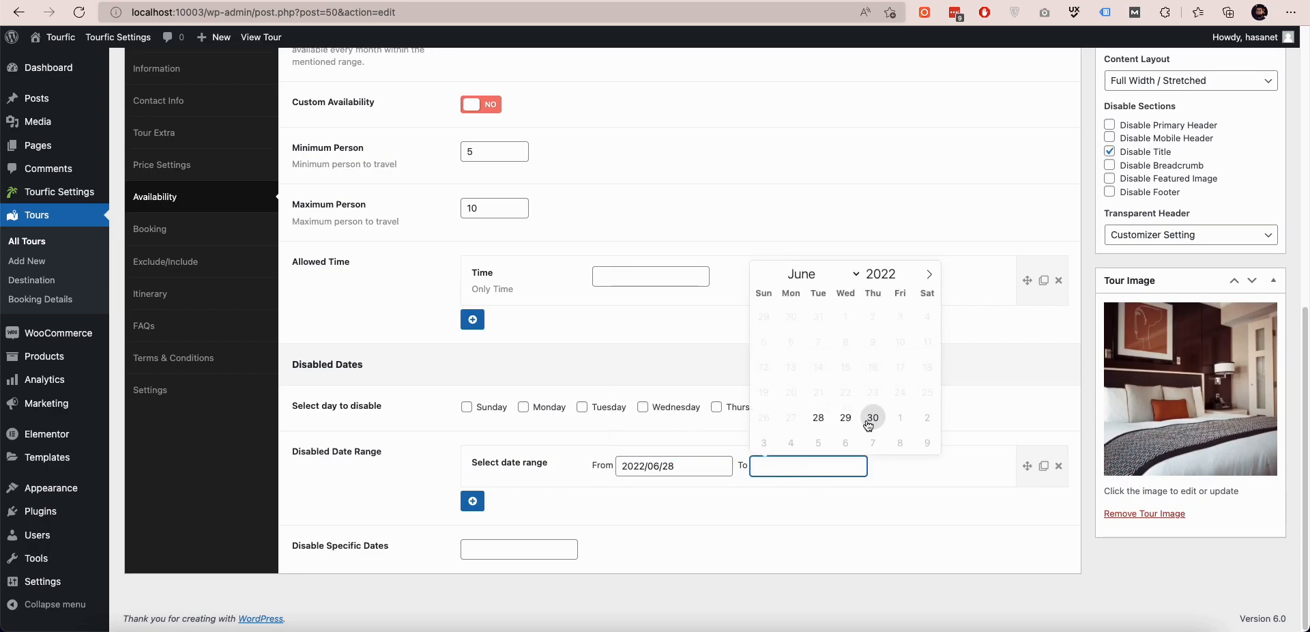
{"action": "left_click", "coordinate": [867, 417]}
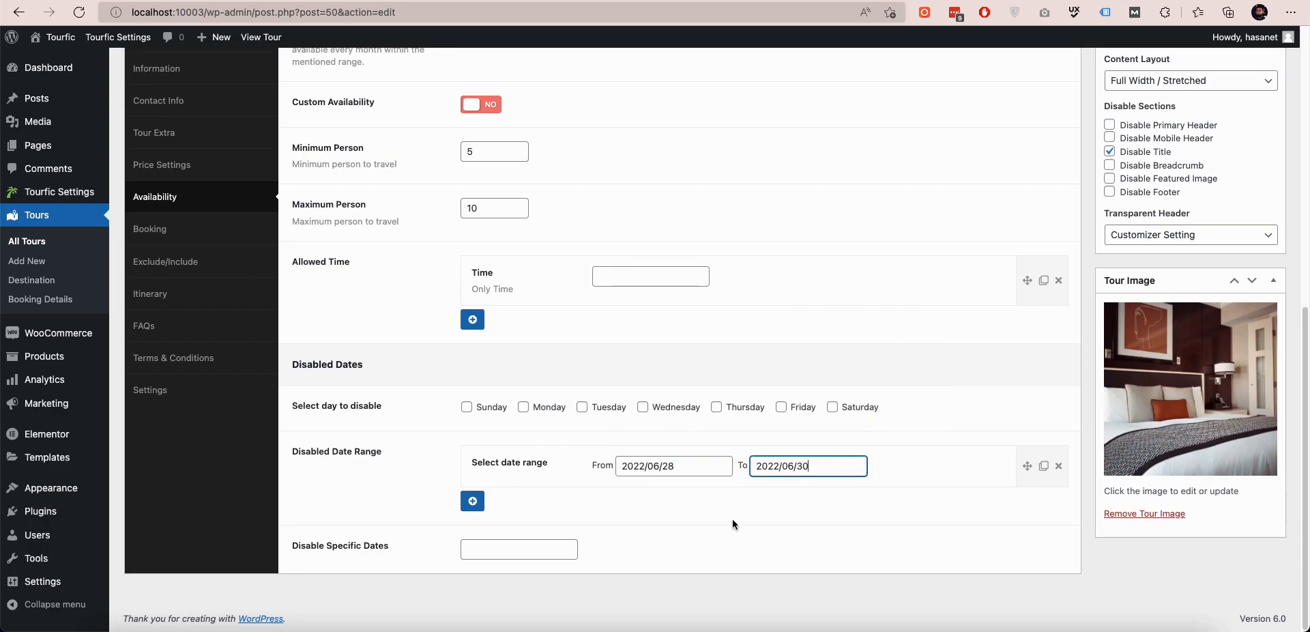
Set 2022/06/30 as the date in the tour's Disable Specific Dates setting
{"action": "left_click", "coordinate": [499, 553]}
{"action": "left_click", "coordinate": [584, 501]}
{"action": "left_click", "coordinate": [382, 527]}
{"action": "scroll", "coordinate": [453, 518], "scroll_direction": "up", "scroll_amount": 3}
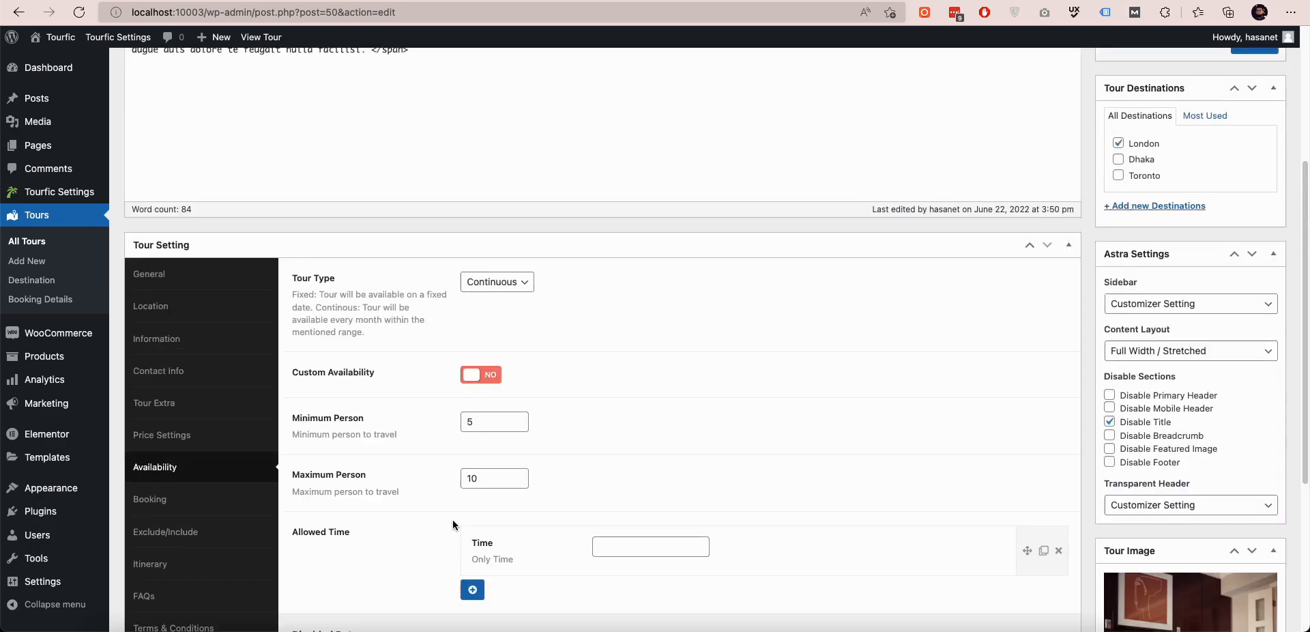
{"action": "scroll", "coordinate": [453, 518], "scroll_direction": "down", "scroll_amount": 3}
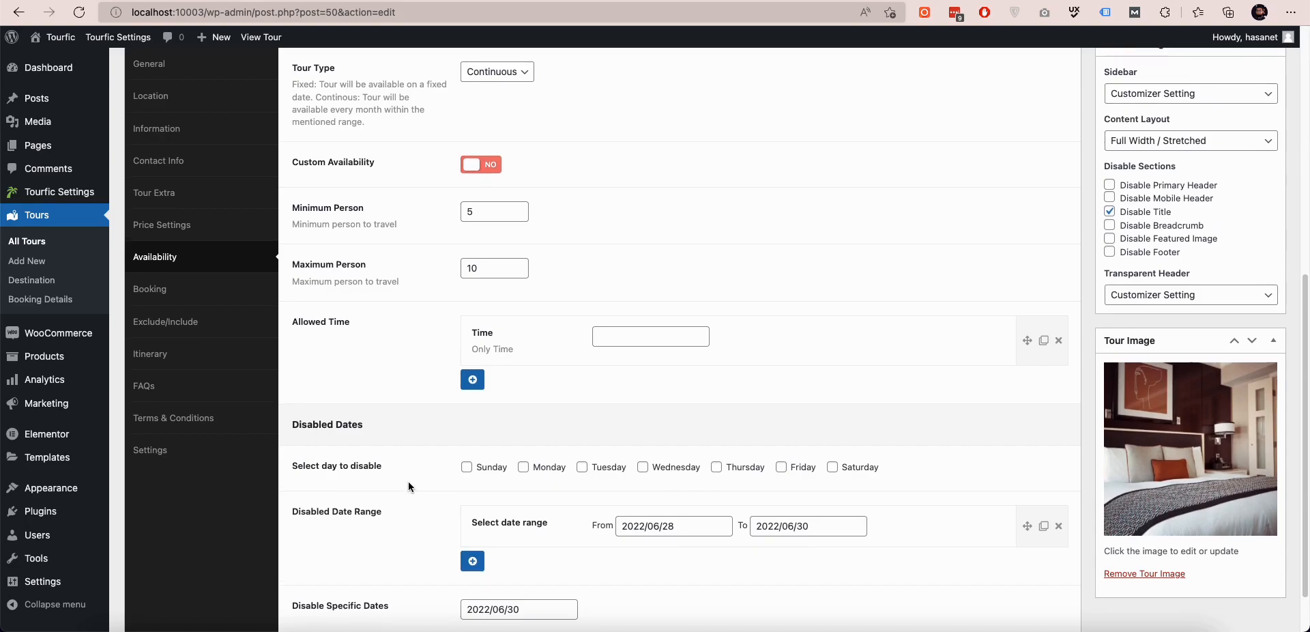
Set the minimum days to book before departure to 5 in the tour's Booking settings
{"action": "left_click", "coordinate": [164, 252]}
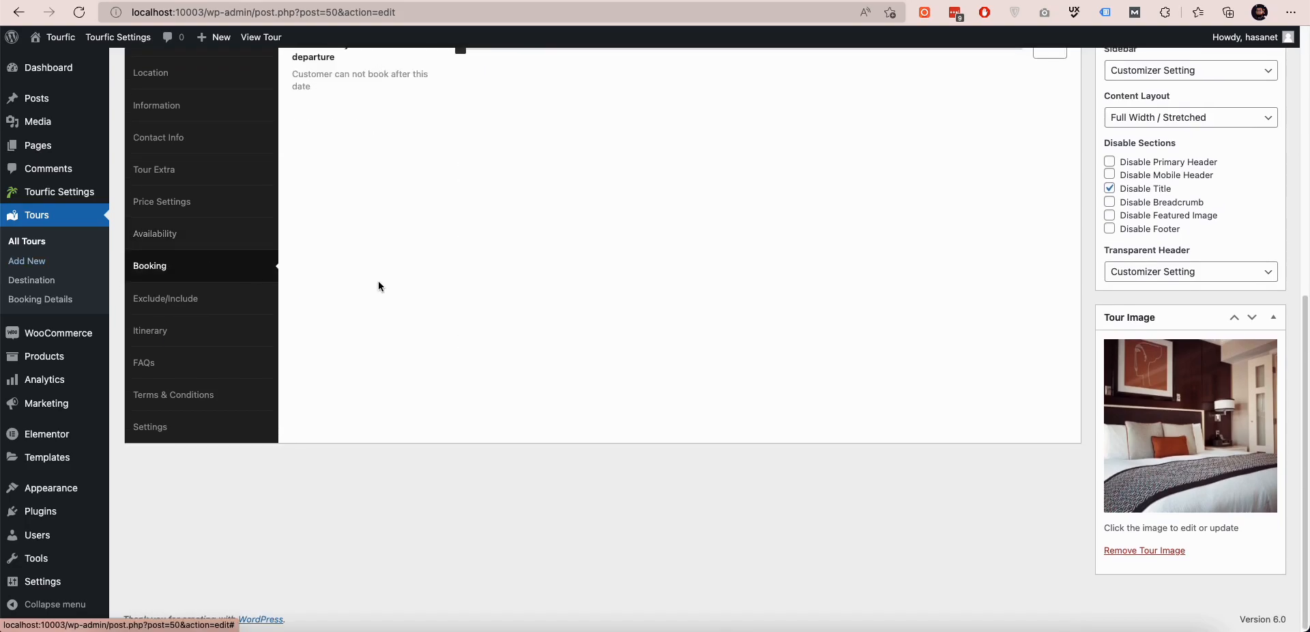
{"action": "scroll", "coordinate": [379, 286], "scroll_direction": "up", "scroll_amount": 3}
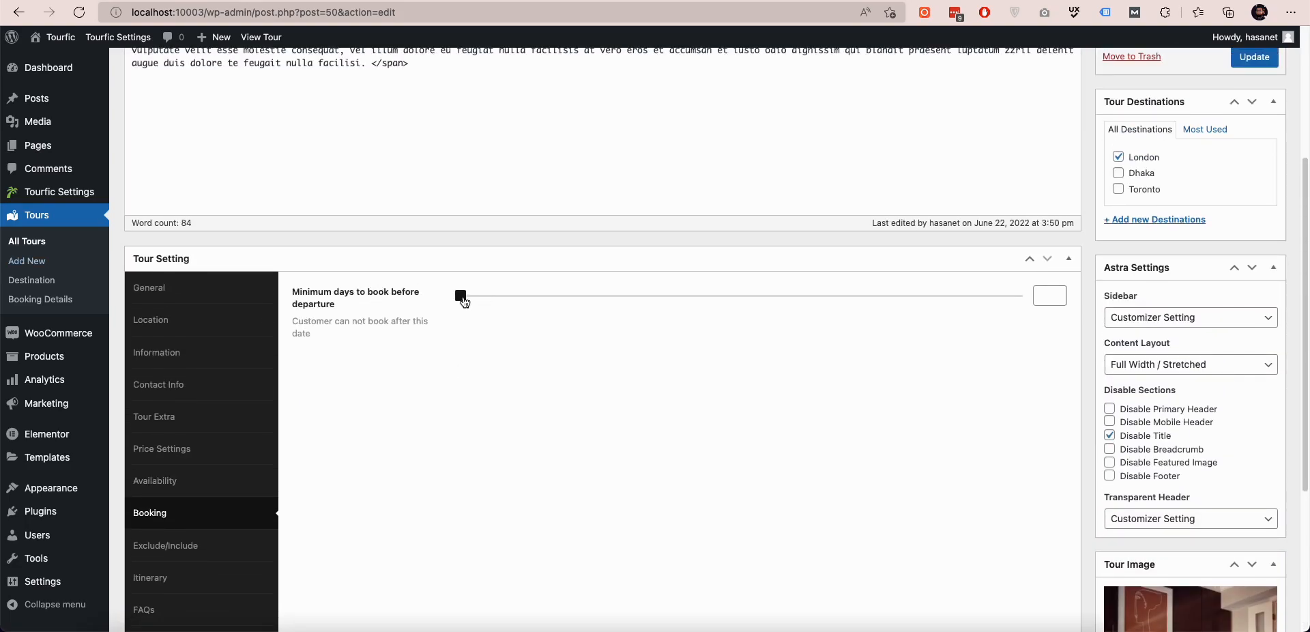
{"action": "left_click_drag", "start_coordinate": [462, 300], "coordinate": [546, 304]}
{"action": "scroll", "coordinate": [535, 334], "scroll_direction": "up", "scroll_amount": 2}
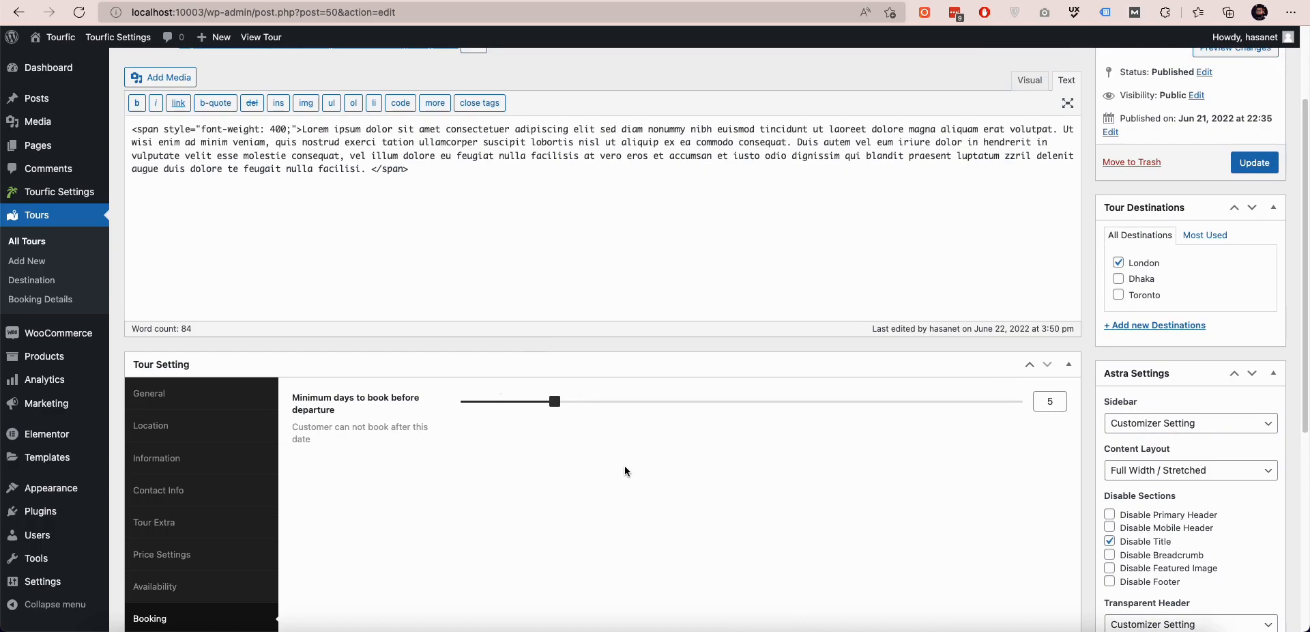
Review the tour's Exclude/Include, Itinerary, FAQs and Terms & Conditions settings
{"action": "scroll", "coordinate": [500, 467], "scroll_direction": "down", "scroll_amount": 5}
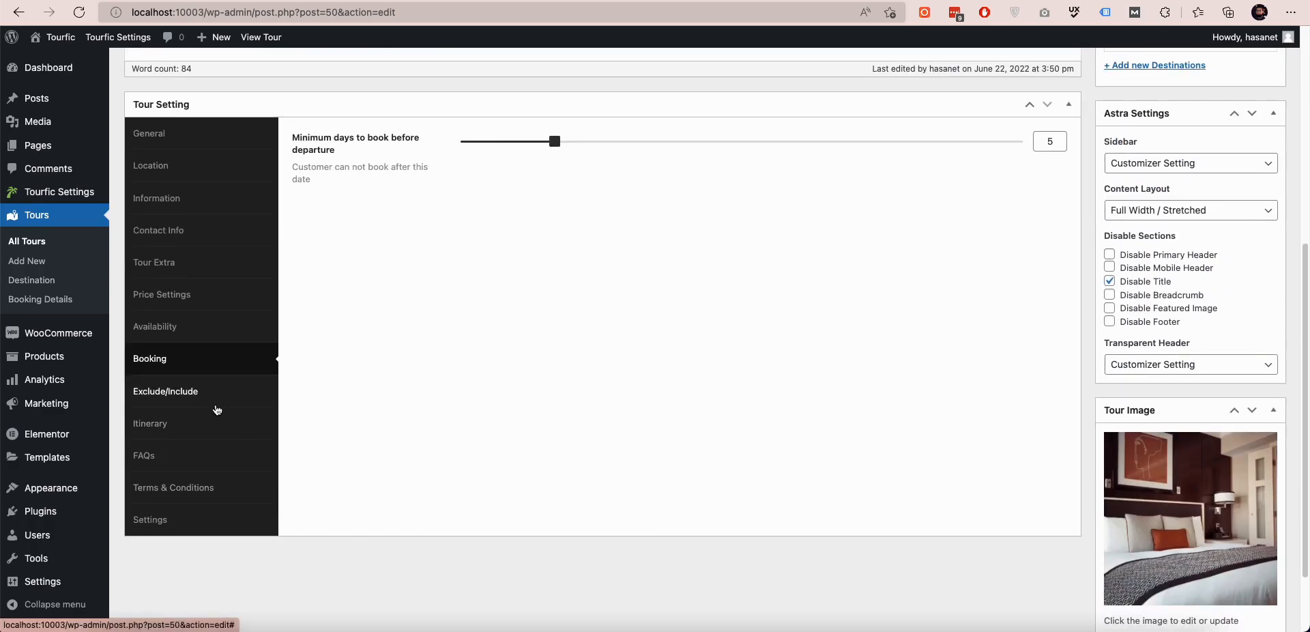
{"action": "left_click", "coordinate": [194, 394]}
{"action": "left_click", "coordinate": [185, 426]}
{"action": "left_click", "coordinate": [180, 456]}
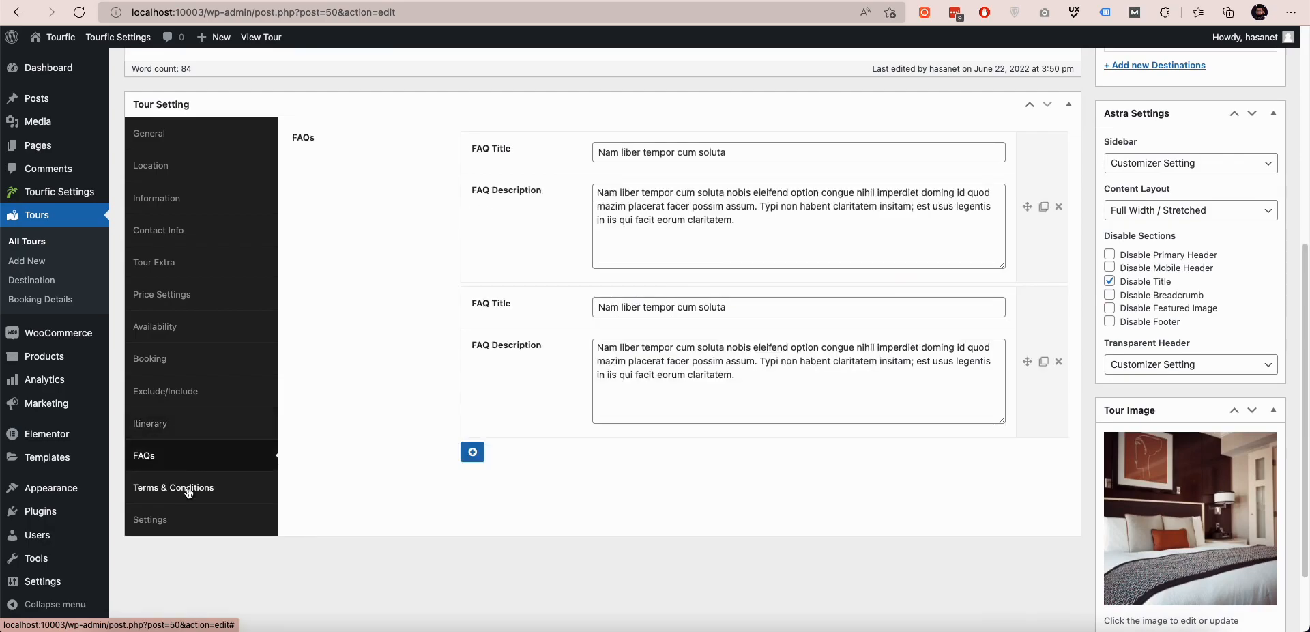
{"action": "left_click", "coordinate": [178, 487]}
Add a blank third FAQ entry to the tour's FAQs settings
{"action": "left_click", "coordinate": [170, 461]}
{"action": "scroll", "coordinate": [327, 410], "scroll_direction": "down", "scroll_amount": 1}
{"action": "scroll", "coordinate": [327, 410], "scroll_direction": "down", "scroll_amount": 1}
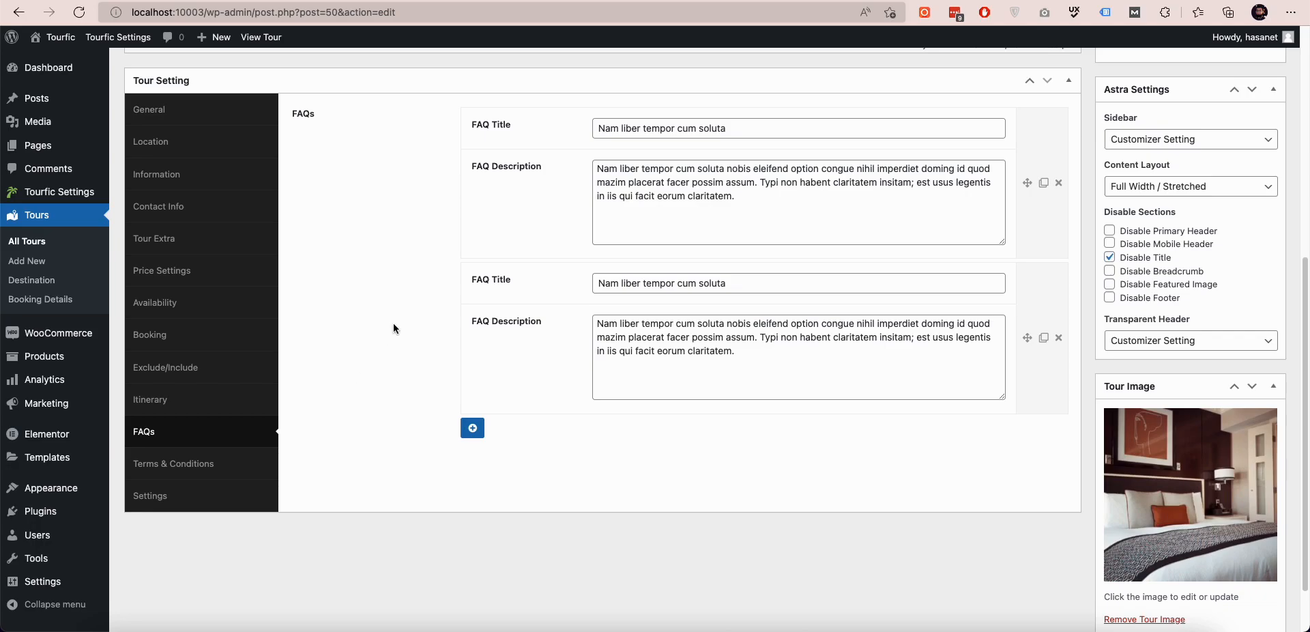
{"action": "left_click", "coordinate": [472, 428]}
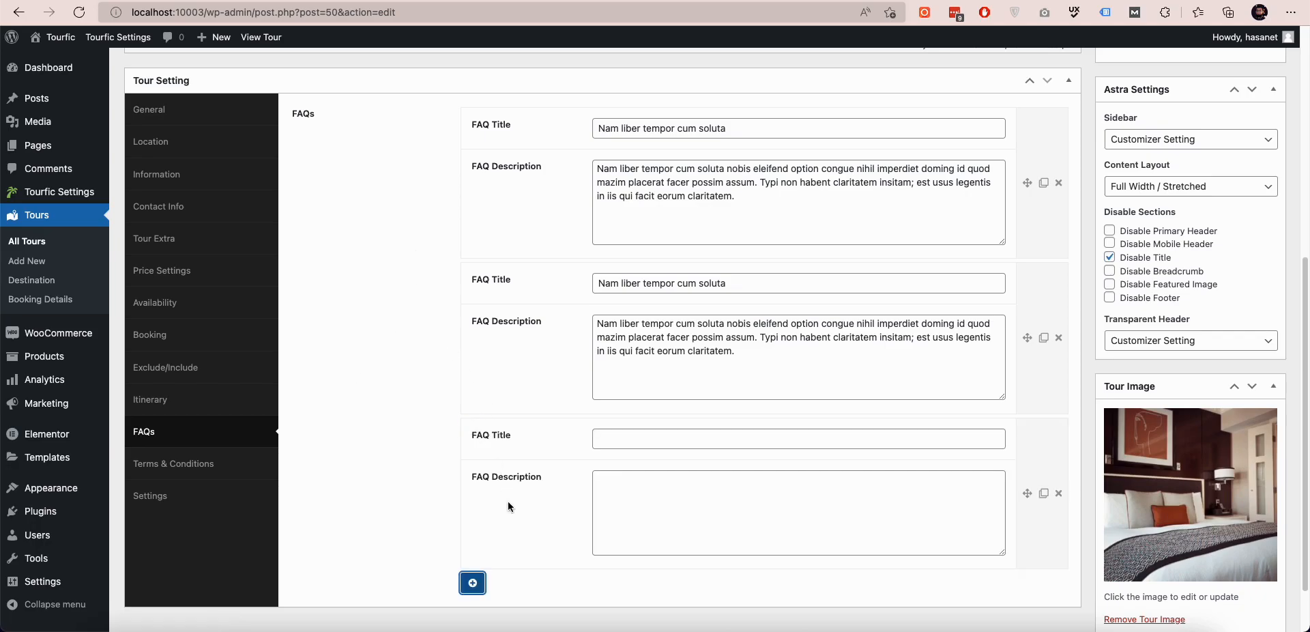
{"action": "scroll", "coordinate": [498, 503], "scroll_direction": "down", "scroll_amount": 2}
{"action": "scroll", "coordinate": [482, 453], "scroll_direction": "up", "scroll_amount": 5}
{"action": "scroll", "coordinate": [409, 452], "scroll_direction": "down", "scroll_amount": 4}
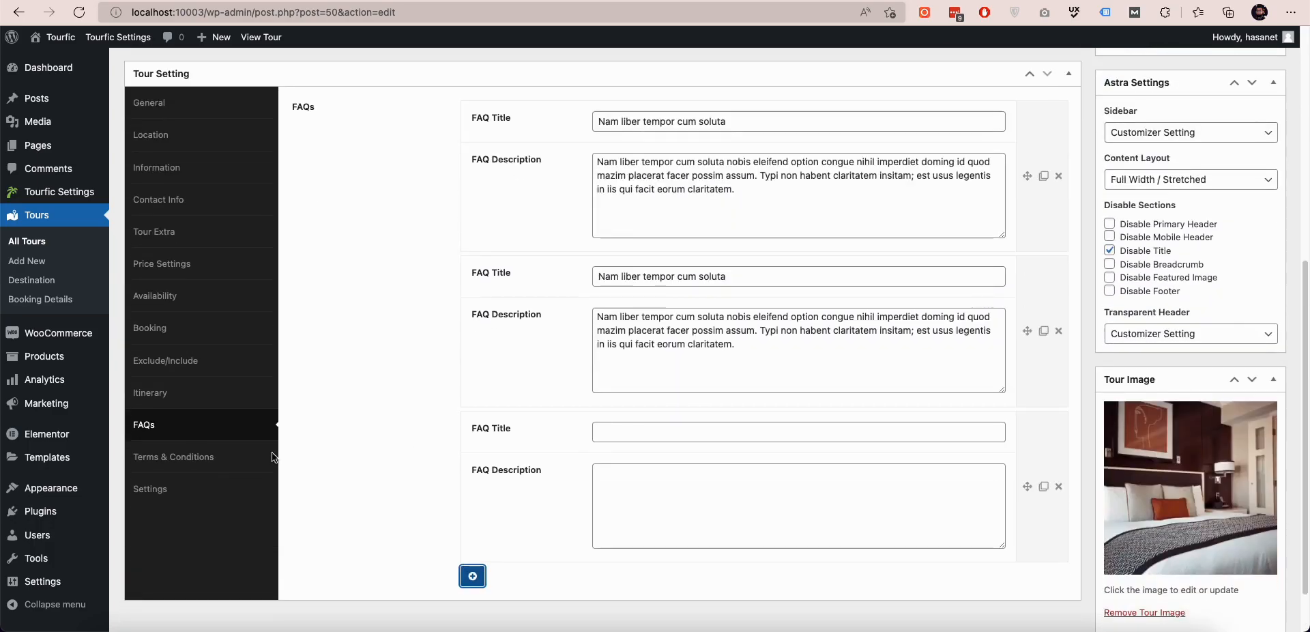
Look over the tour's Itinerary and its included and excluded facilities, plus the main tour description
{"action": "left_click", "coordinate": [179, 394]}
{"action": "left_click", "coordinate": [170, 363]}
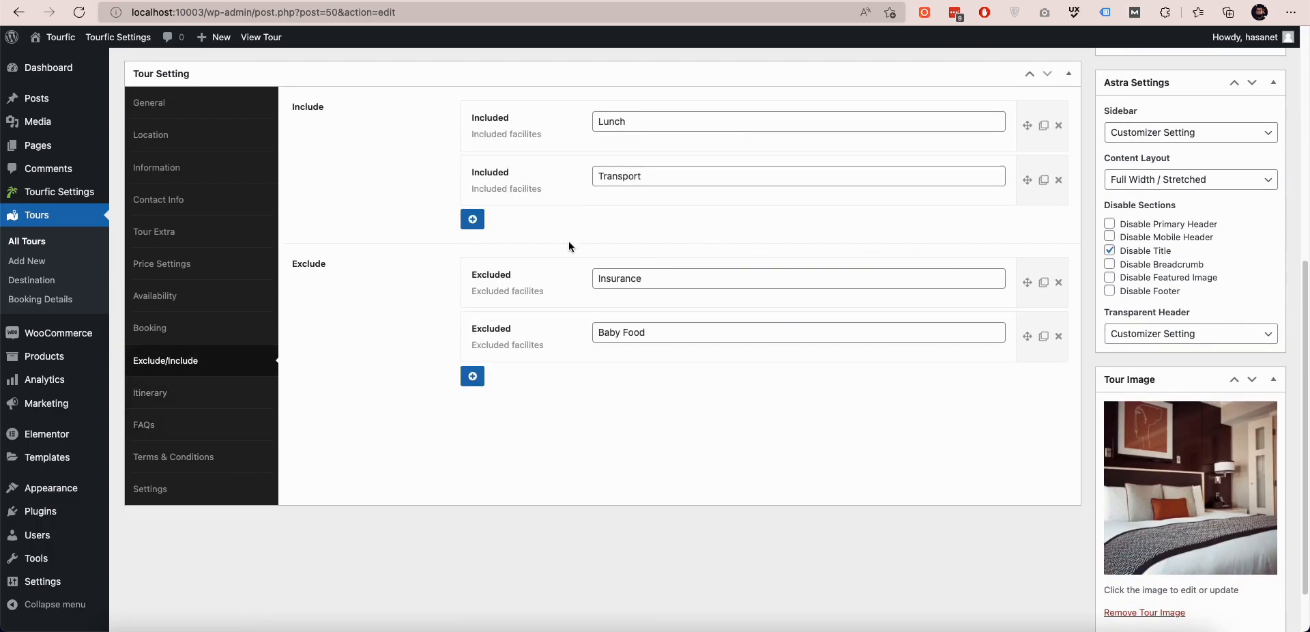
{"action": "scroll", "coordinate": [701, 338], "scroll_direction": "up", "scroll_amount": 6}
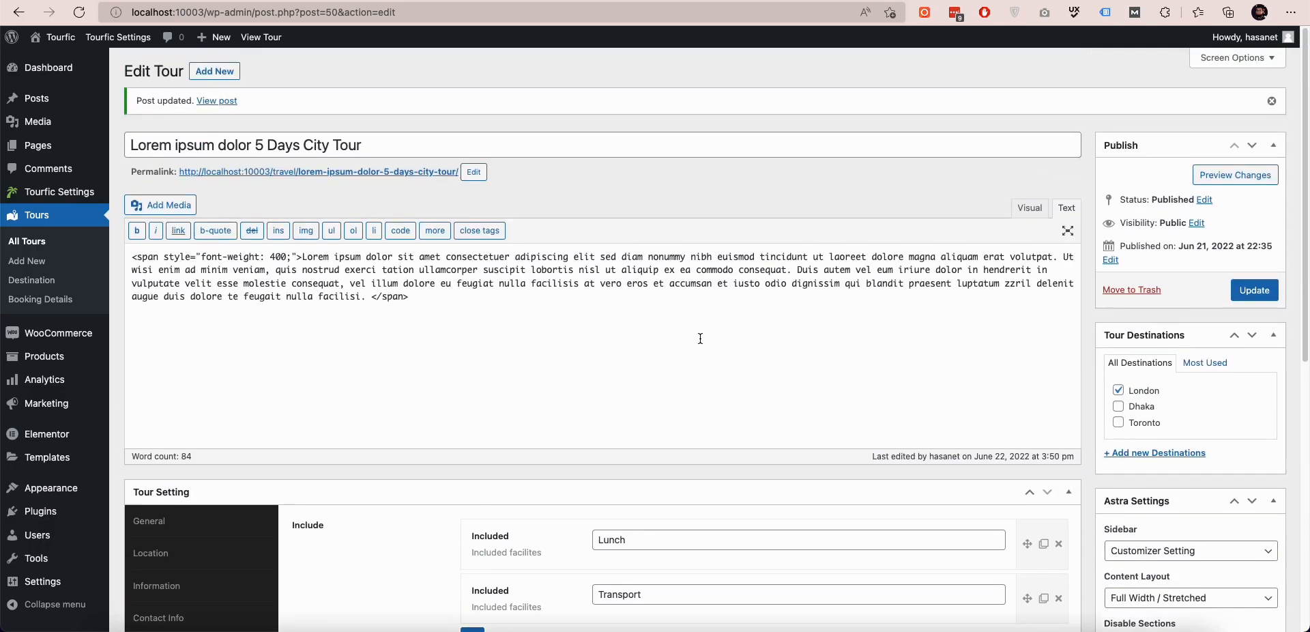
{"action": "left_click", "coordinate": [325, 314]}
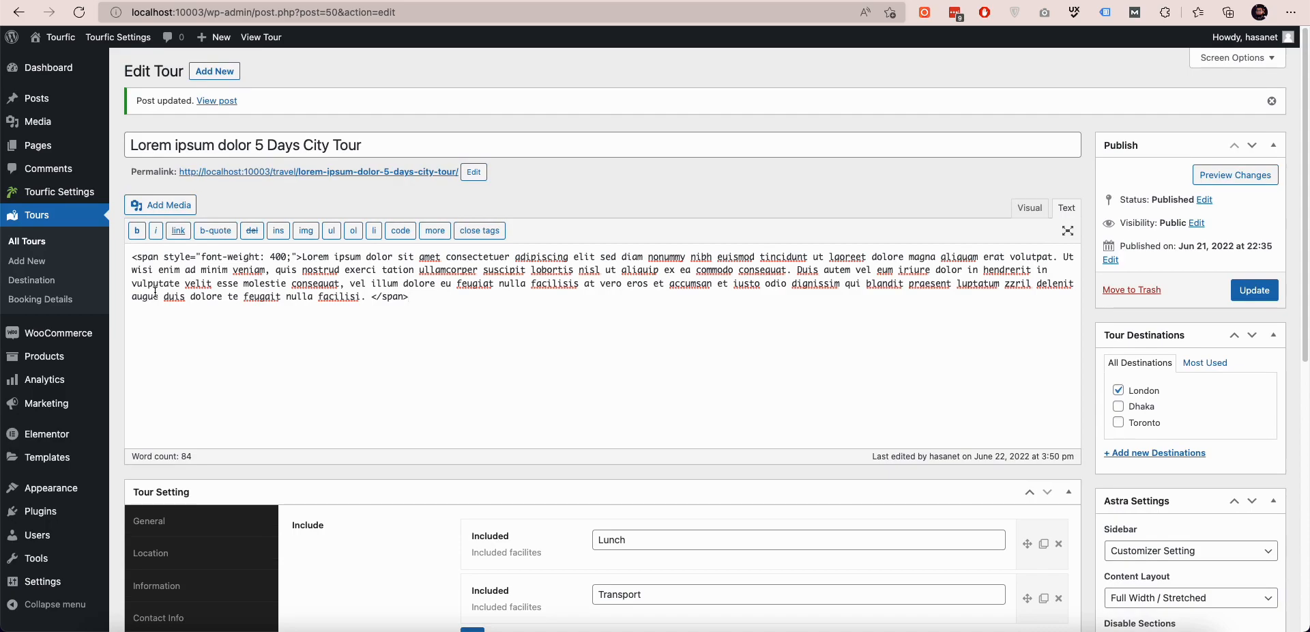
{"action": "scroll", "coordinate": [154, 292], "scroll_direction": "down", "scroll_amount": 3}
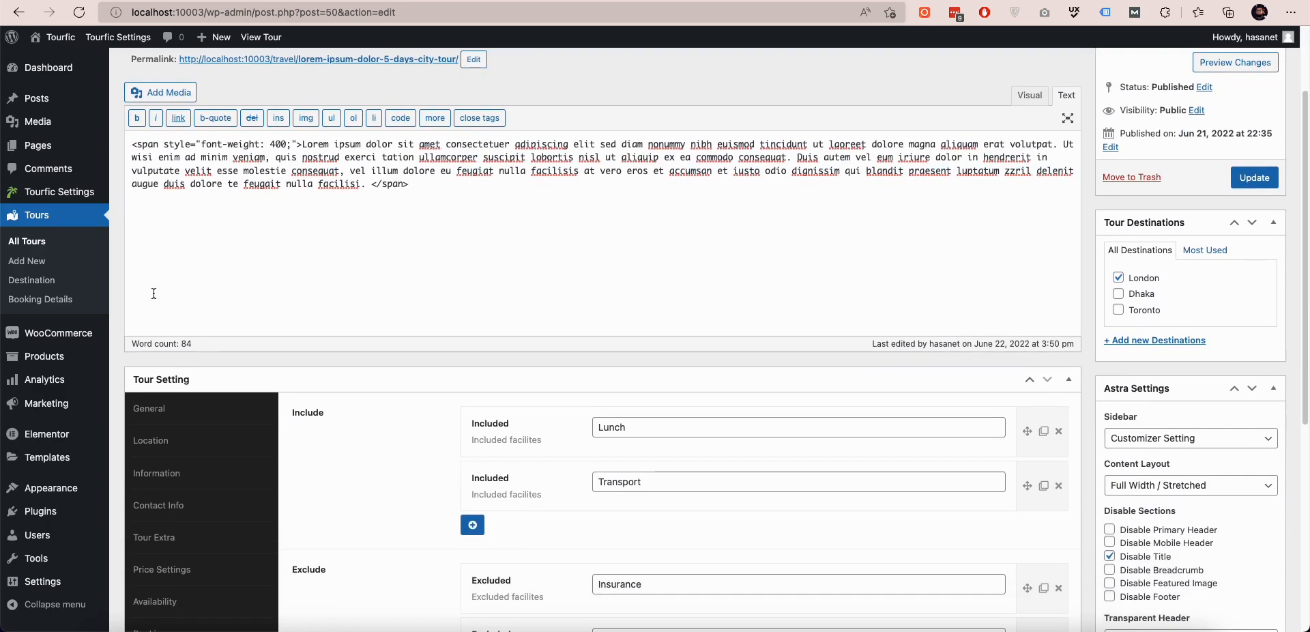
{"action": "scroll", "coordinate": [892, 149], "scroll_direction": "up", "scroll_amount": 2}
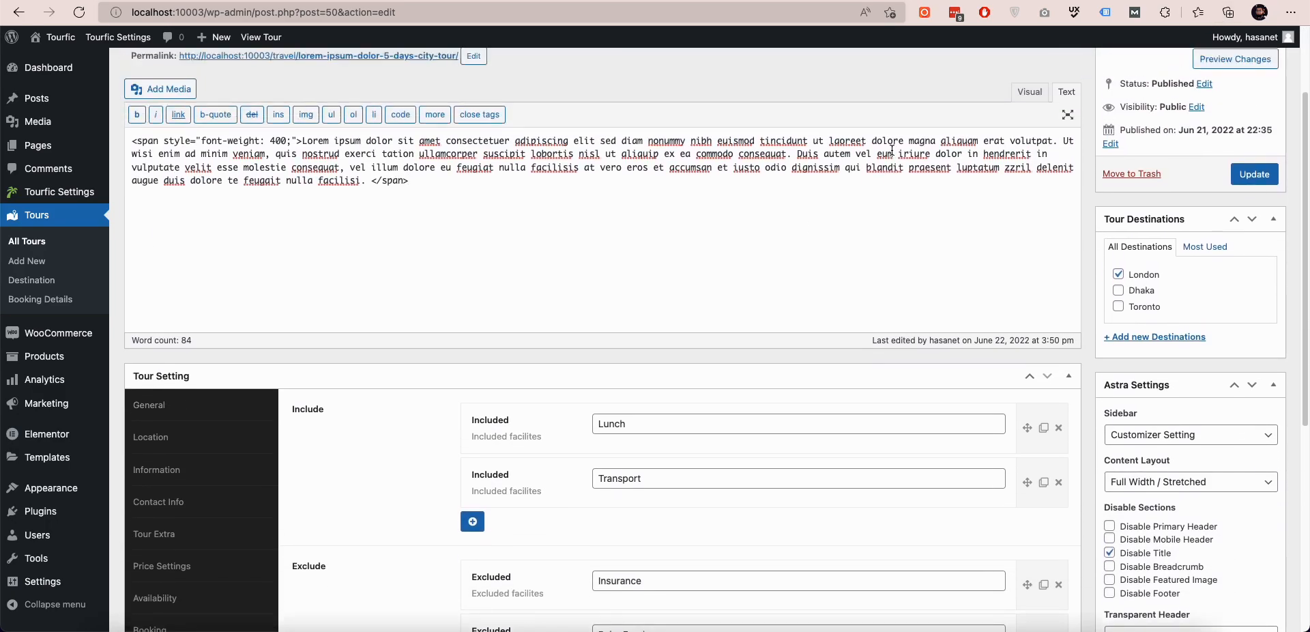
{"action": "scroll", "coordinate": [892, 150], "scroll_direction": "up", "scroll_amount": 1}
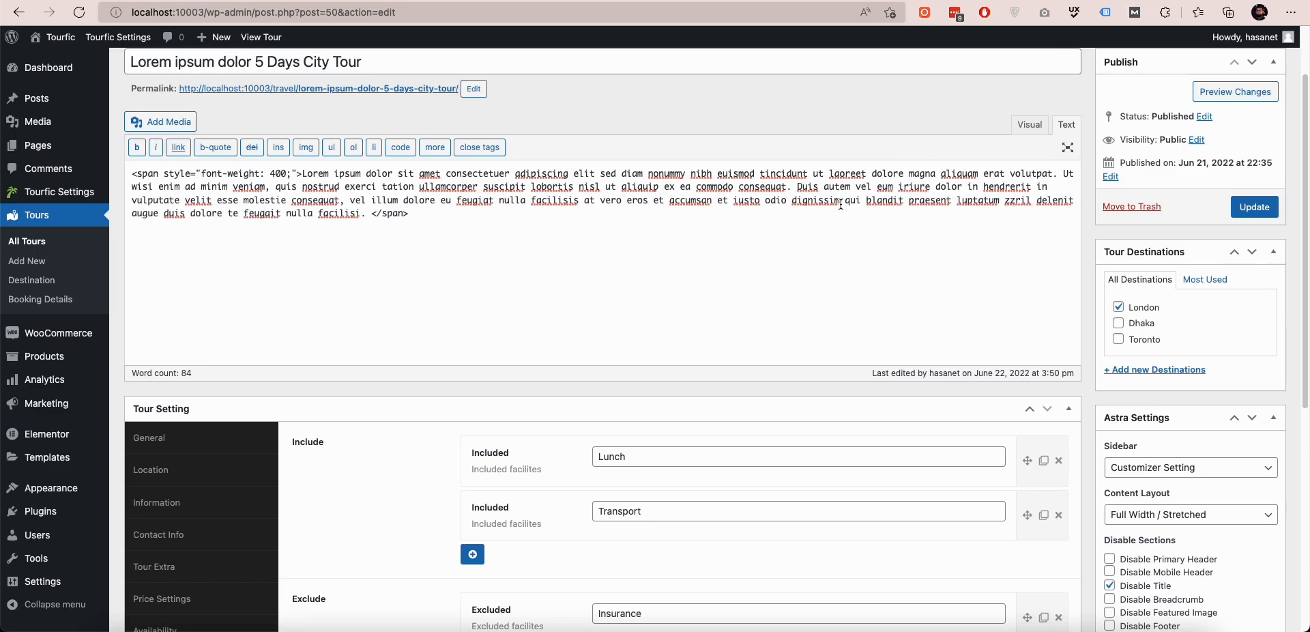
{"action": "scroll", "coordinate": [840, 204], "scroll_direction": "up", "scroll_amount": 1}
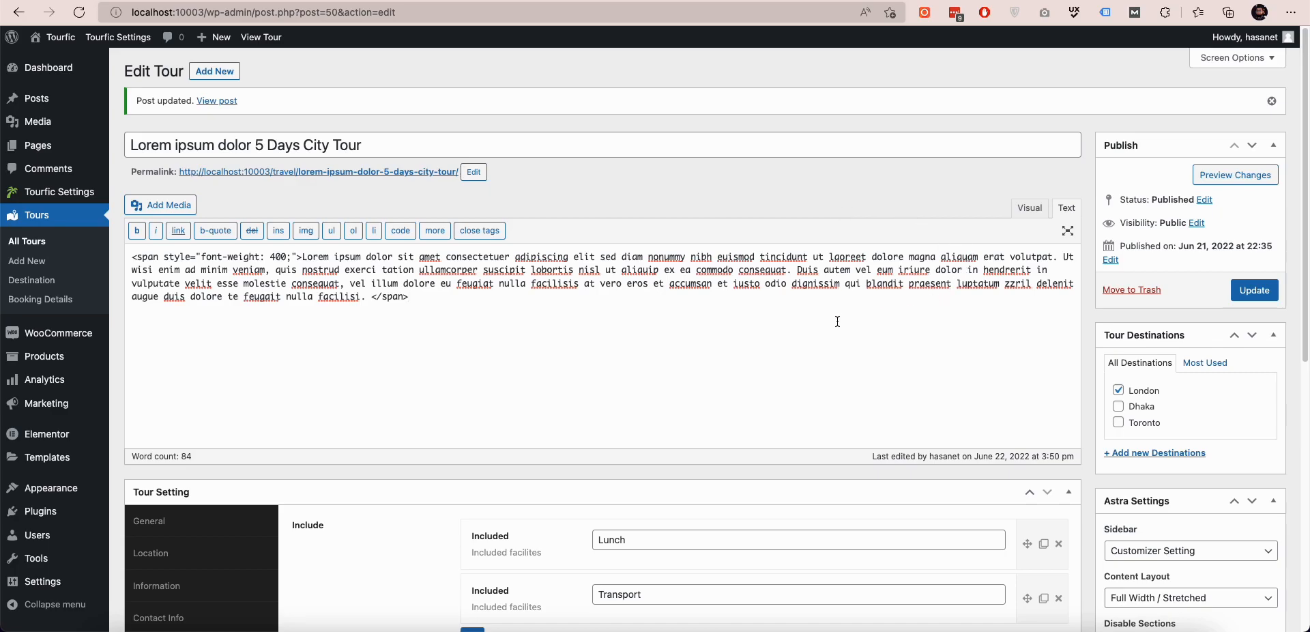
{"action": "scroll", "coordinate": [739, 313], "scroll_direction": "down", "scroll_amount": 3}
{"action": "scroll", "coordinate": [738, 313], "scroll_direction": "up", "scroll_amount": 3}
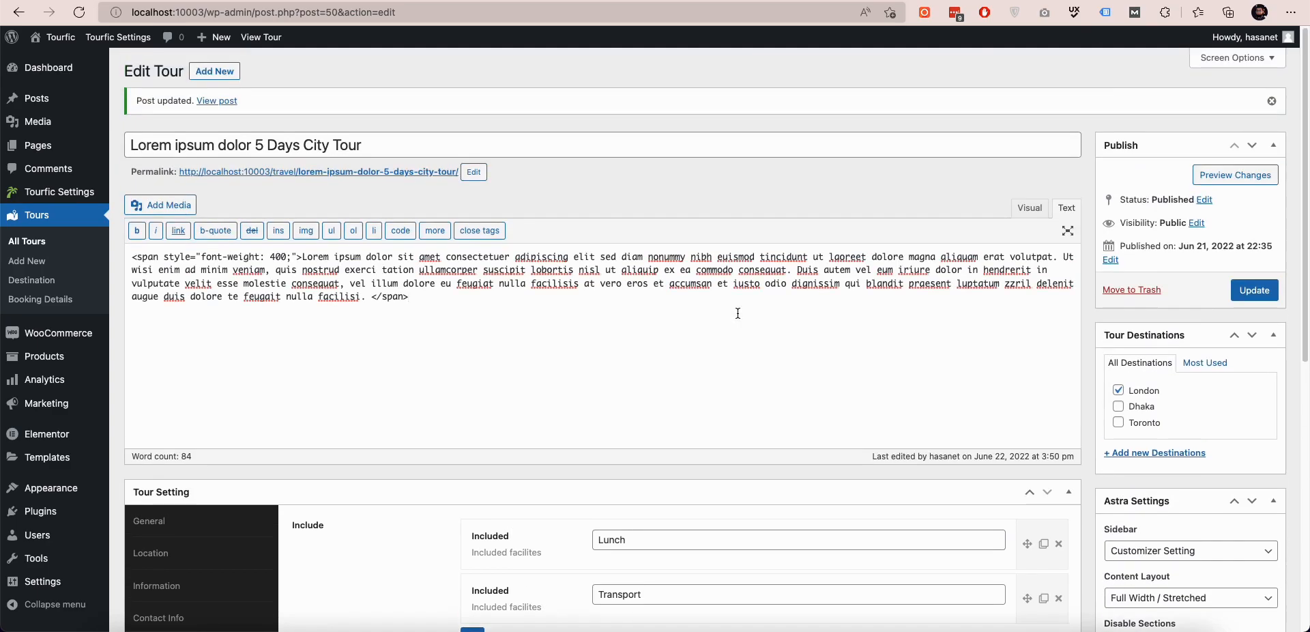